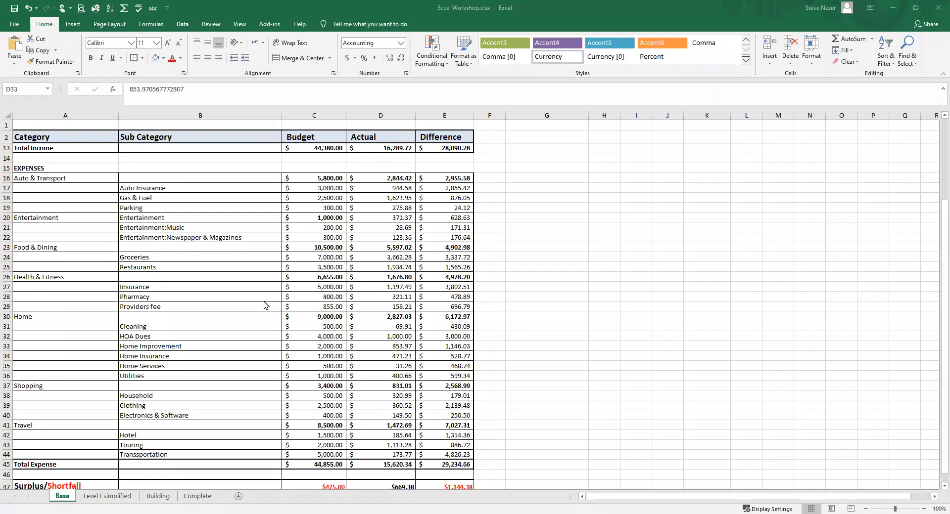
Step: Review the income, expense and Surplus/Shortfall rows of the Base budget sheet
scroll(264, 305, up, 4)
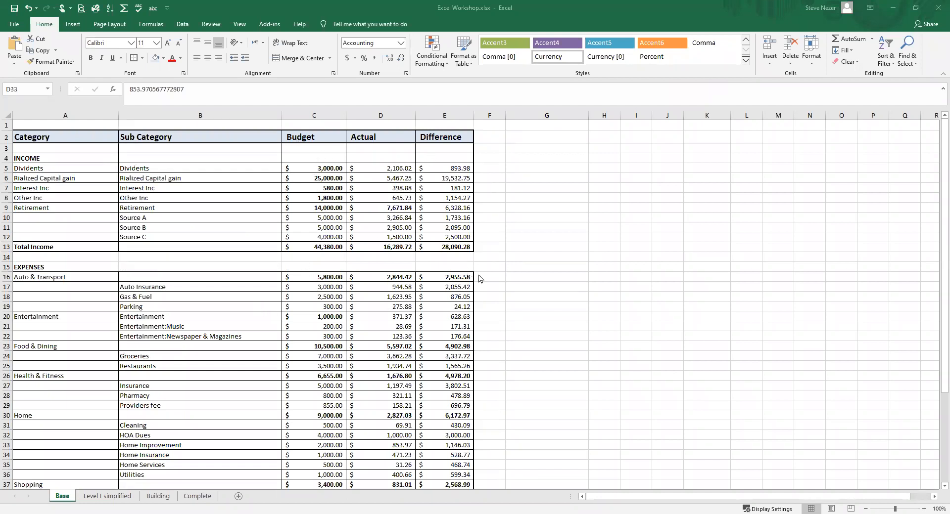
scroll(557, 341, down, 2)
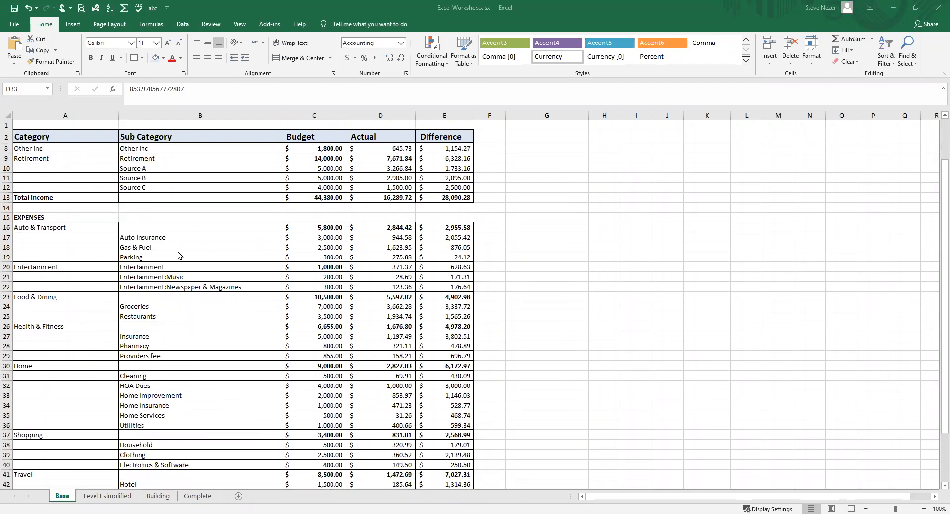
scroll(573, 316, down, 1)
scroll(573, 317, down, 1)
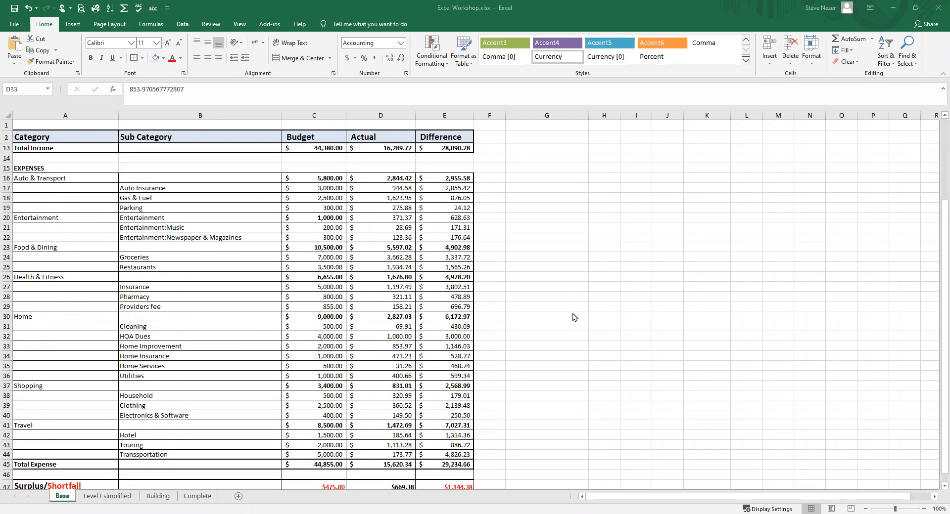
scroll(573, 317, up, 2)
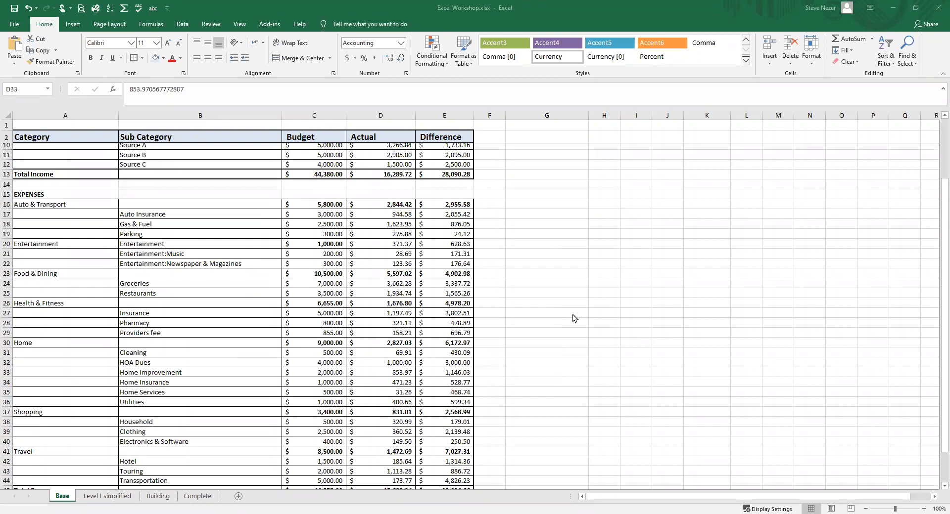
scroll(572, 319, up, 2)
scroll(570, 321, down, 3)
scroll(567, 326, down, 2)
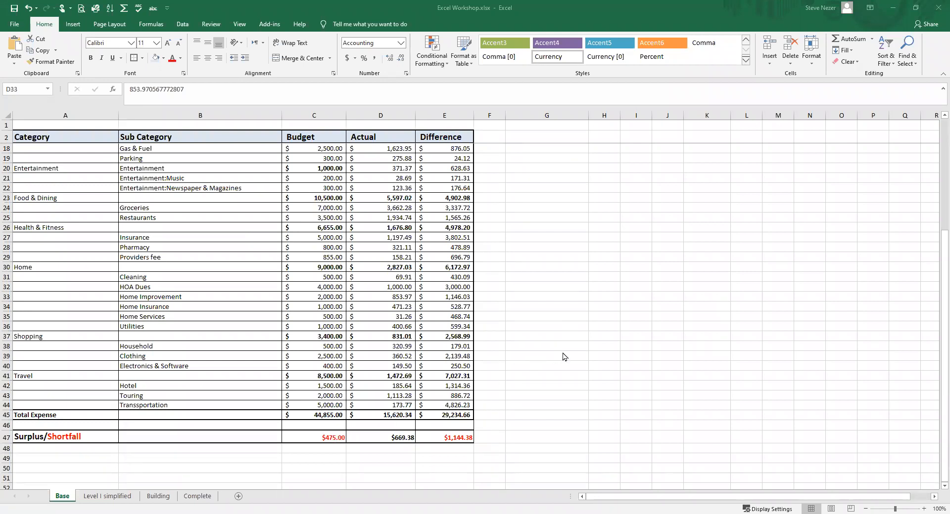
scroll(564, 356, up, 3)
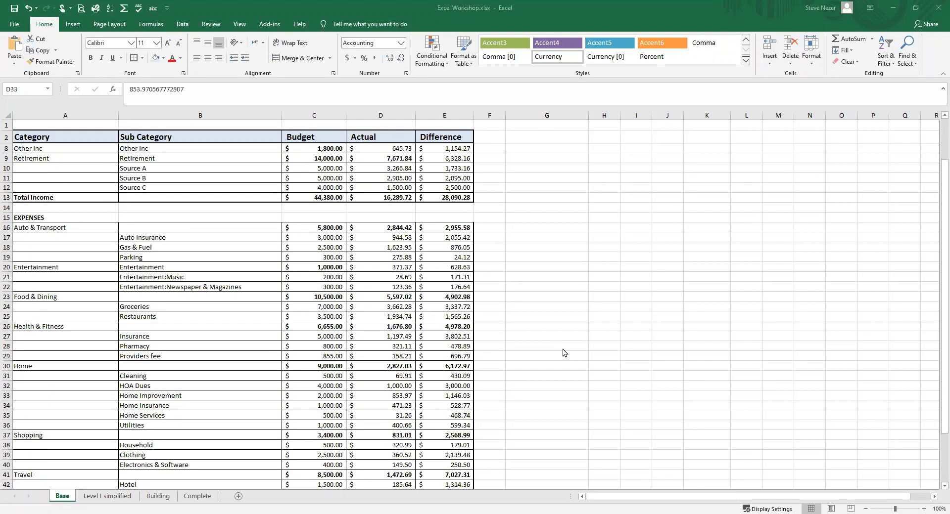
scroll(567, 349, down, 2)
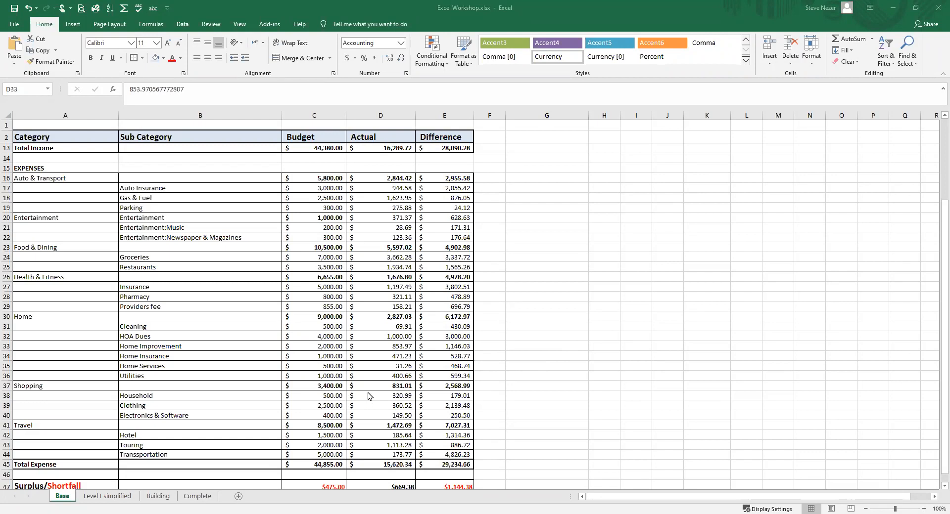
scroll(446, 386, down, 2)
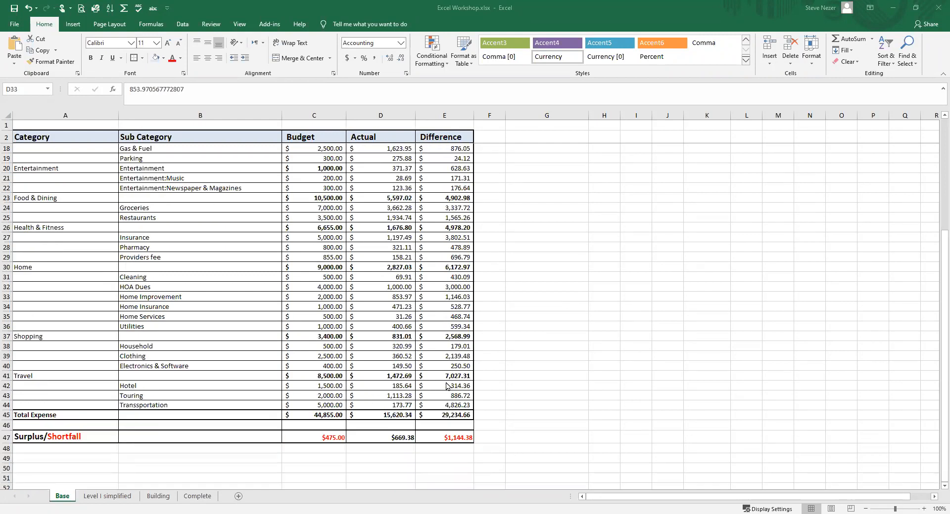
Step: Fill the Touring subcategory cell under Travel with yellow
click(164, 396)
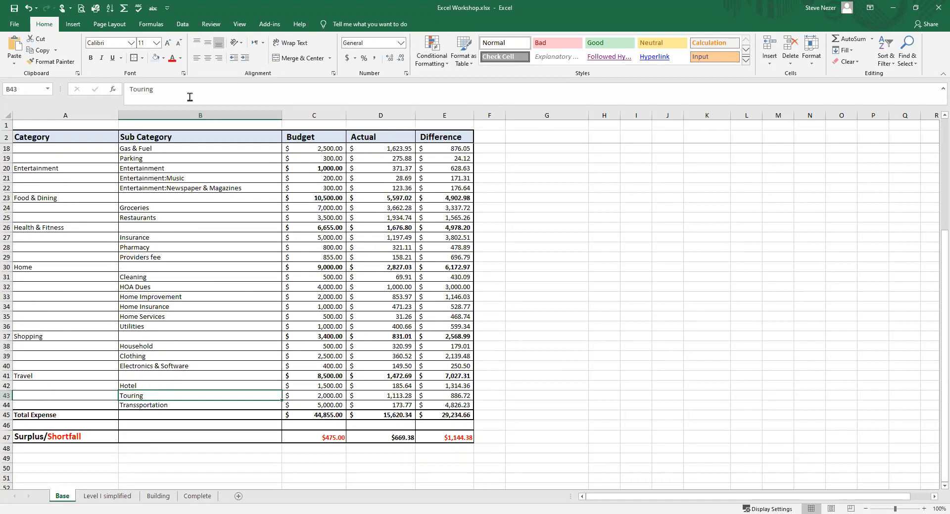
click(157, 57)
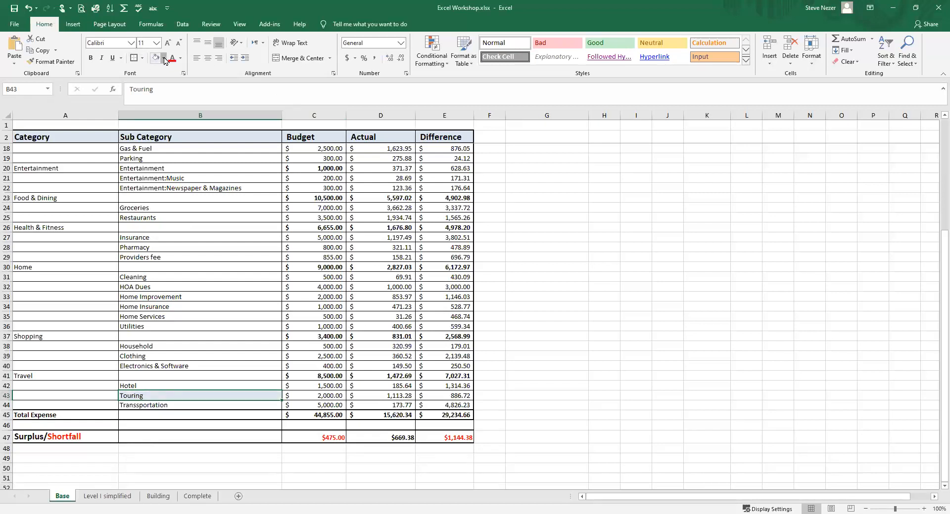
click(164, 58)
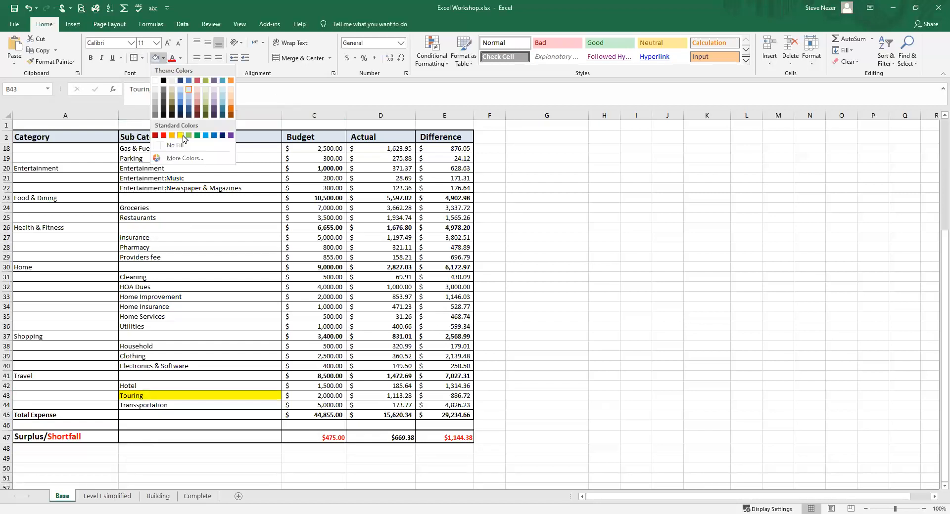
click(184, 137)
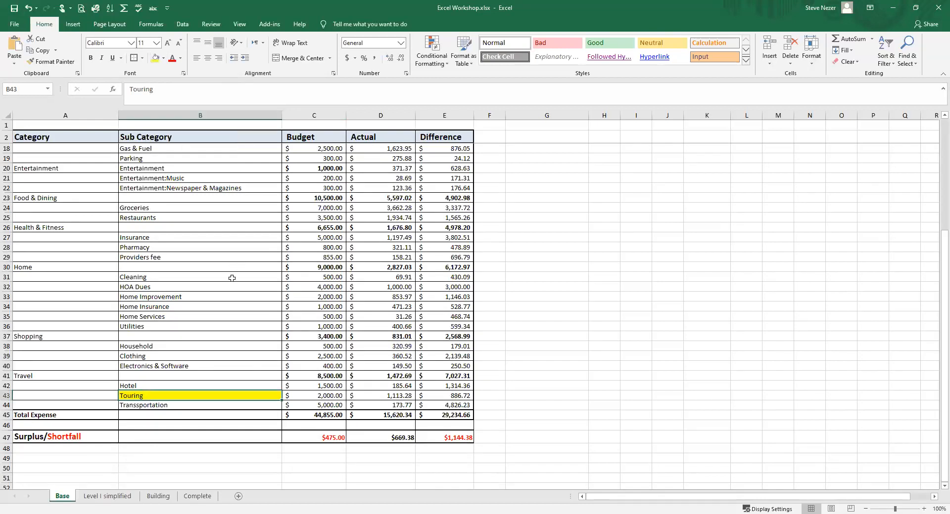
double_click(183, 396)
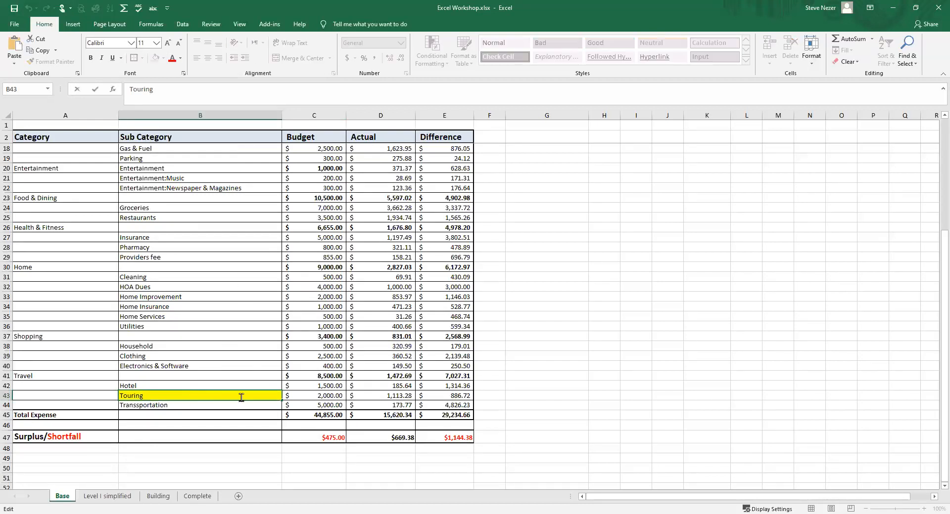
Step: Set the Touring budget to 1000
click(331, 397)
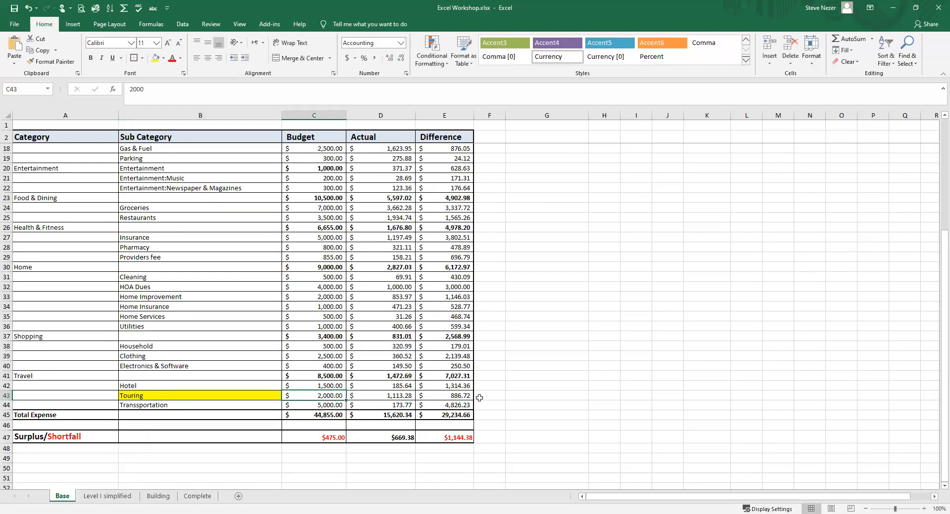
text(1)
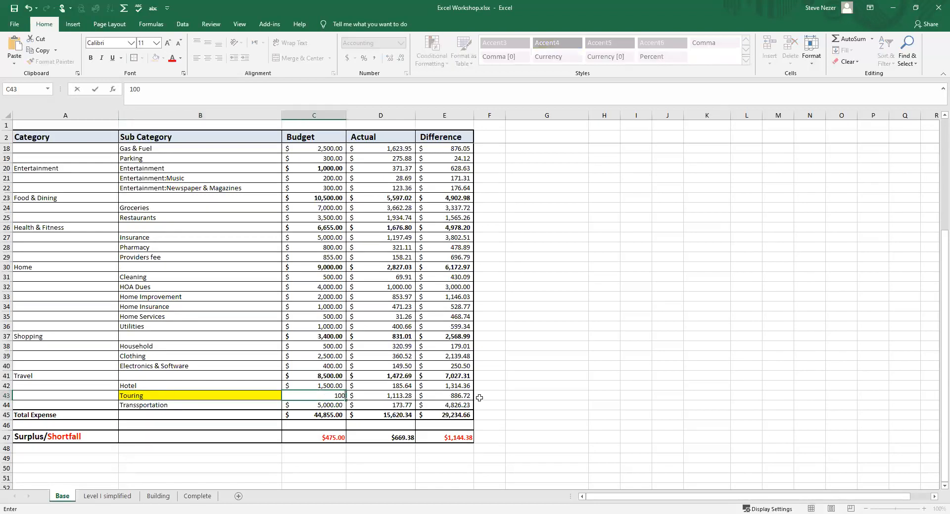
key(Return)
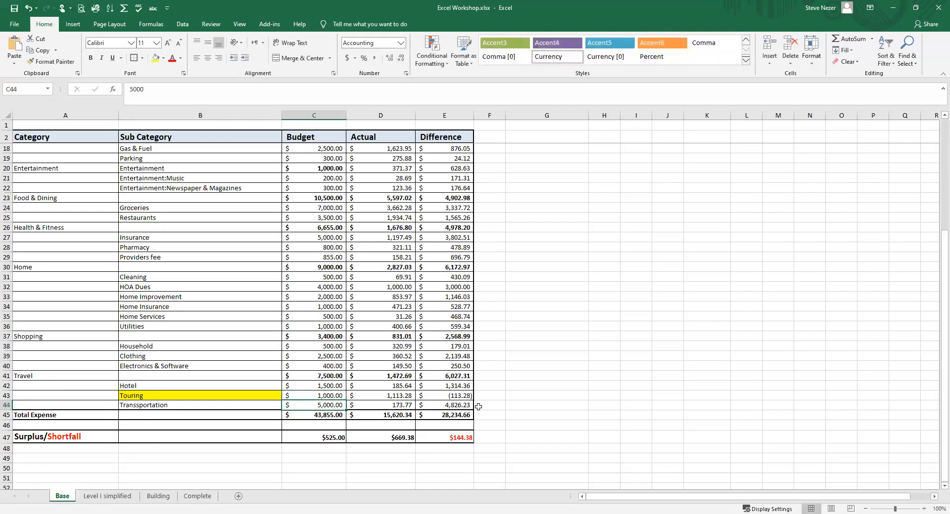
Step: Fill the Budget cell in the Surplus/Shortfall row with yellow
click(324, 437)
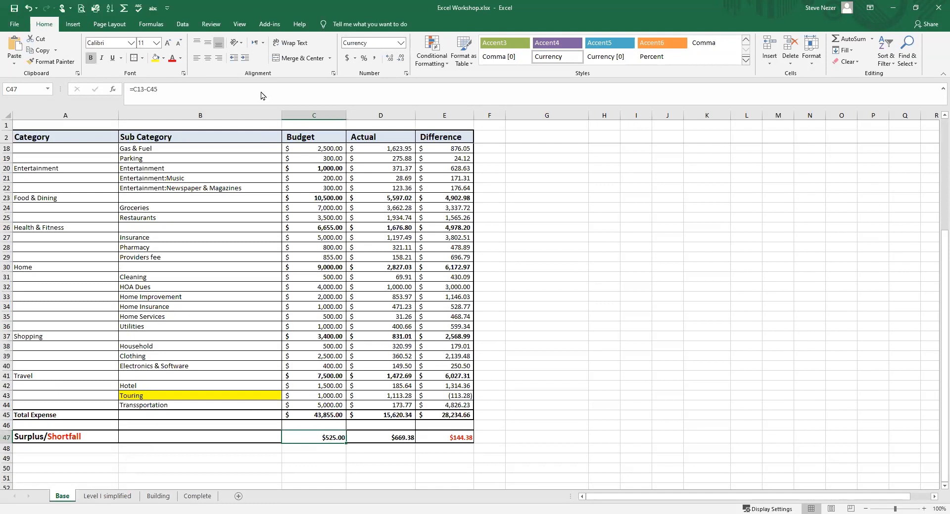
click(156, 58)
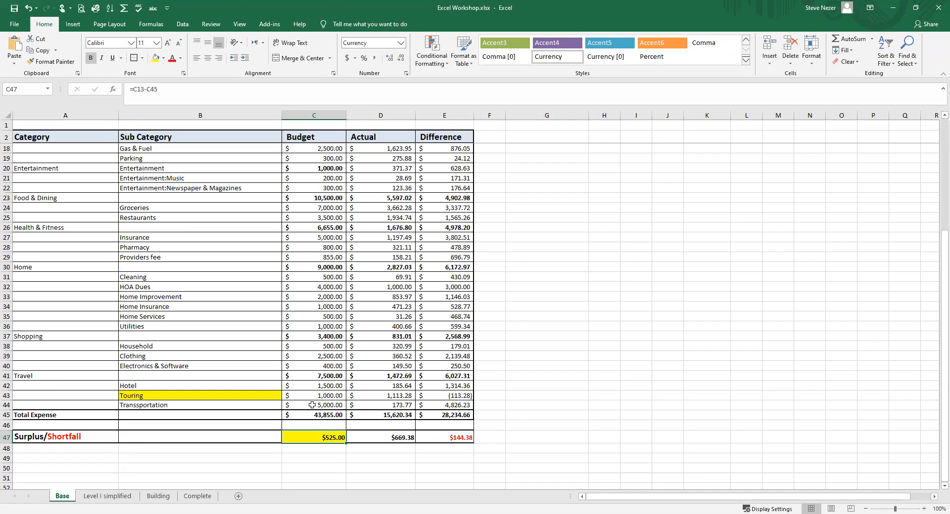
scroll(271, 346, up, 6)
scroll(269, 343, down, 8)
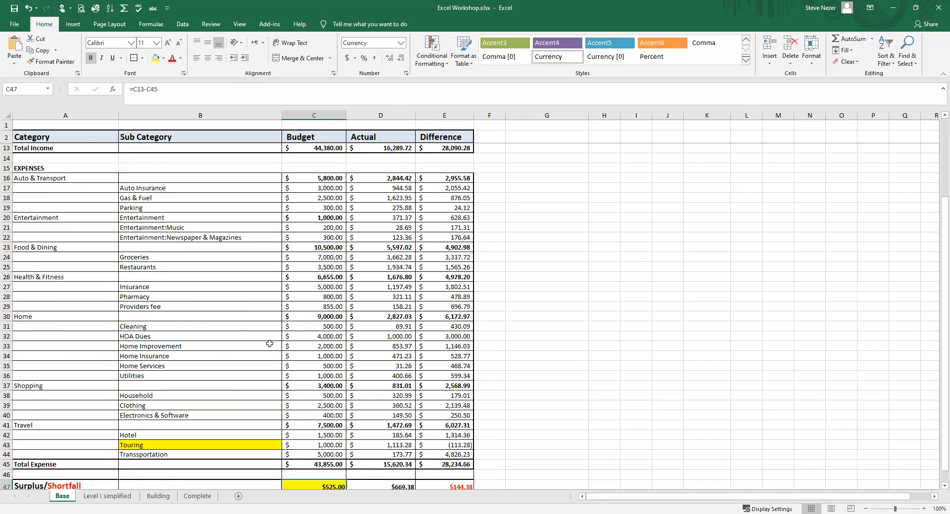
scroll(270, 344, up, 7)
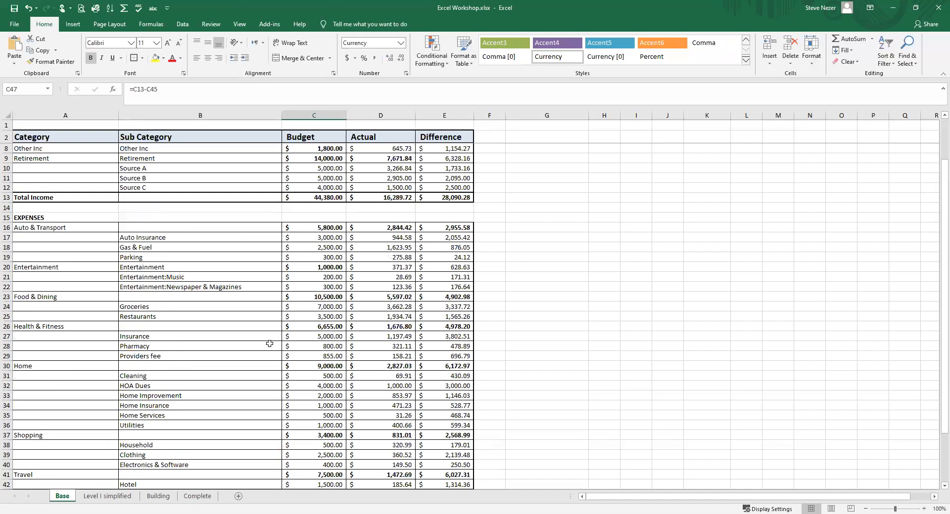
scroll(269, 343, up, 2)
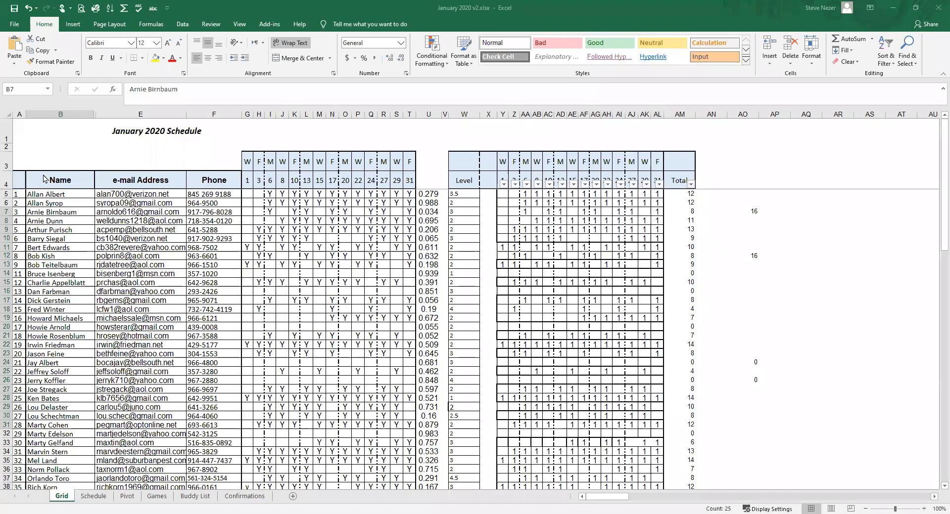
double_click(44, 212)
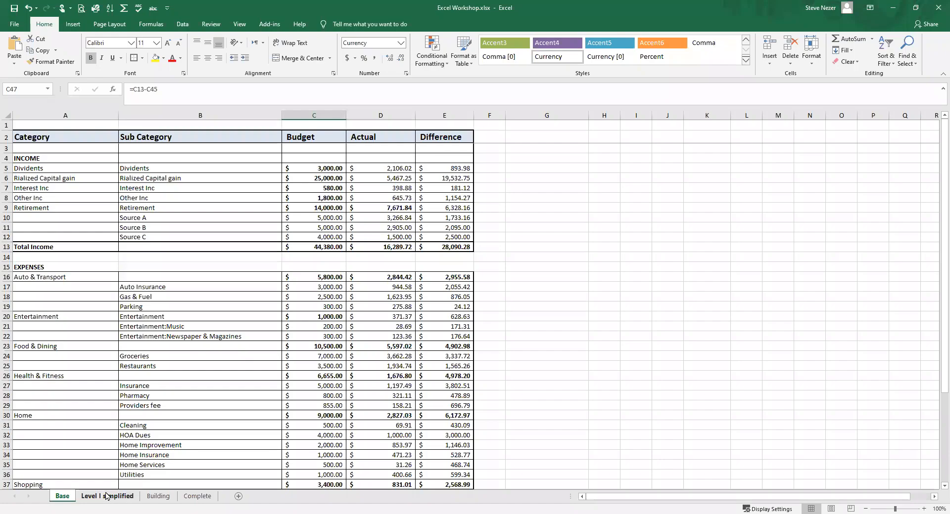
Step: Apply the Accent3 cell style to the Total Income Difference cell on the Level I simplified sheet
click(106, 496)
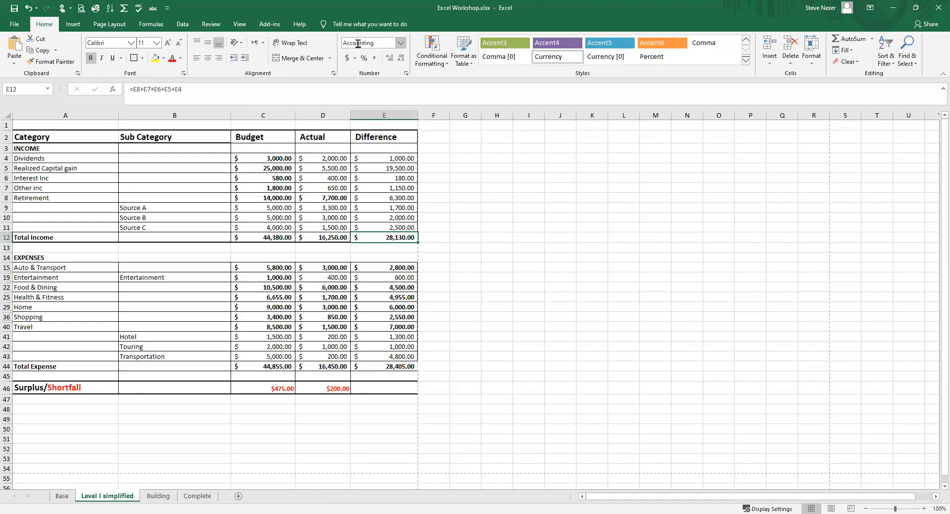
click(493, 43)
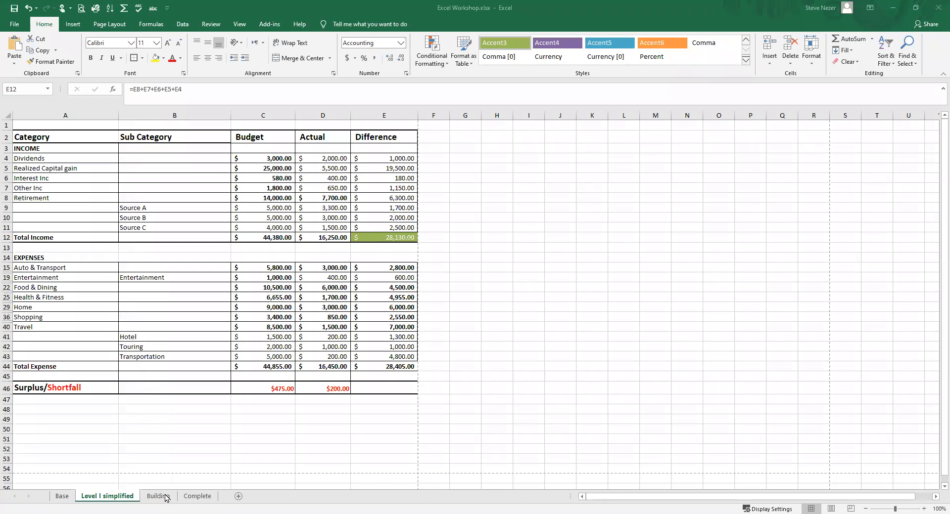
Step: Open the blank Building sheet and select cell A2, row 5, column F, row 7 and cell B8 in turn
click(165, 497)
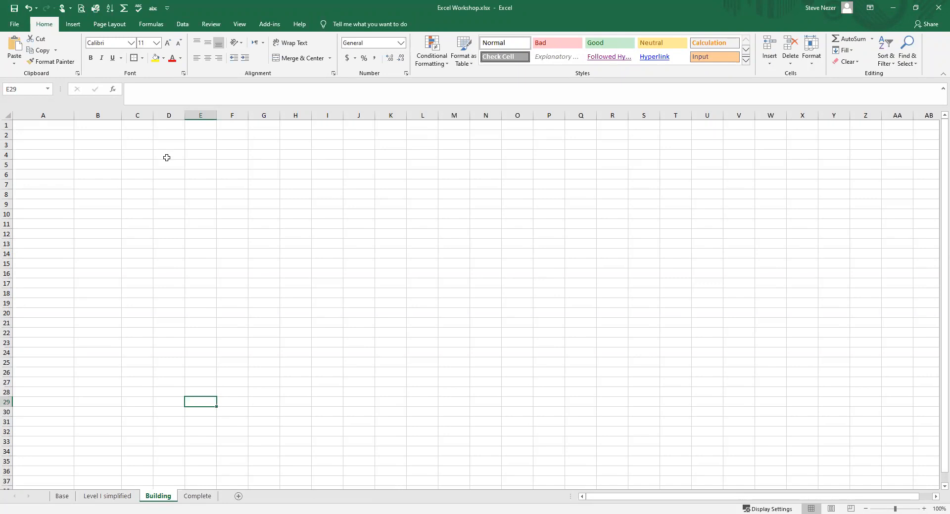
drag(31, 125, 38, 127)
click(41, 135)
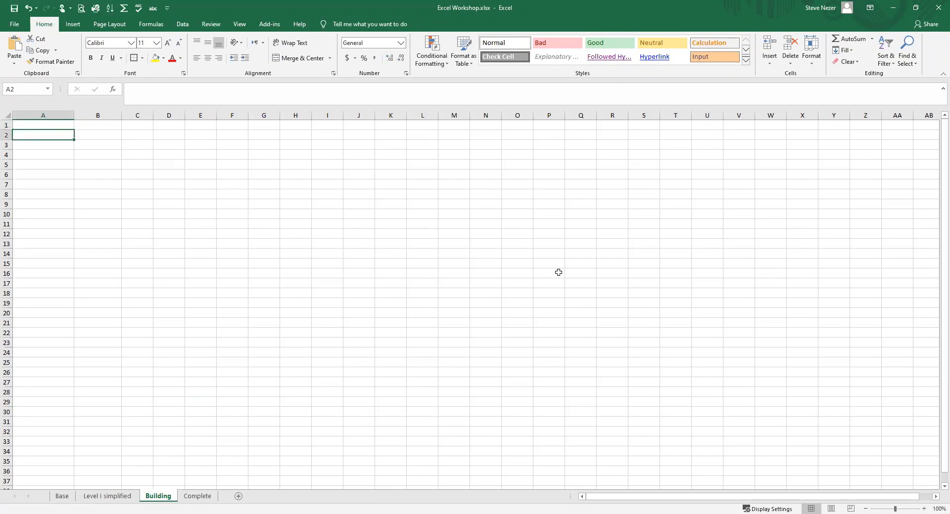
click(7, 165)
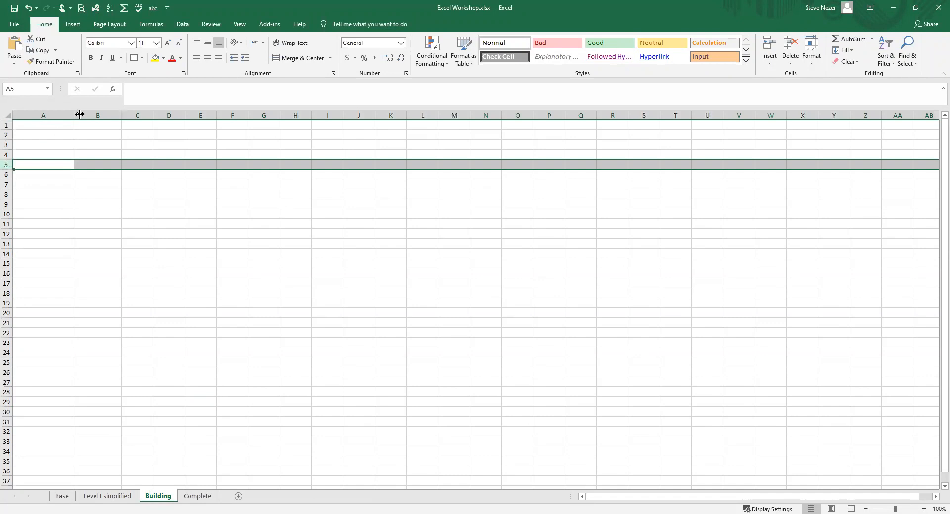
click(228, 115)
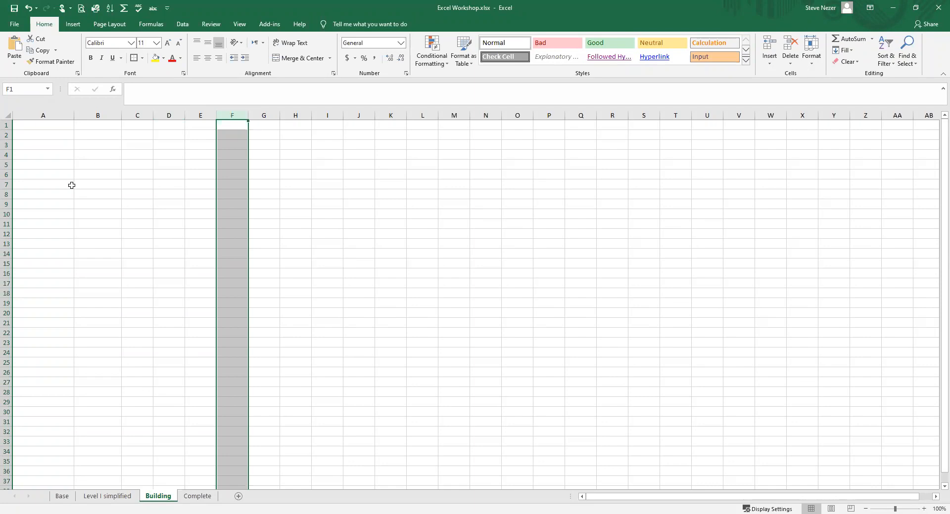
click(8, 185)
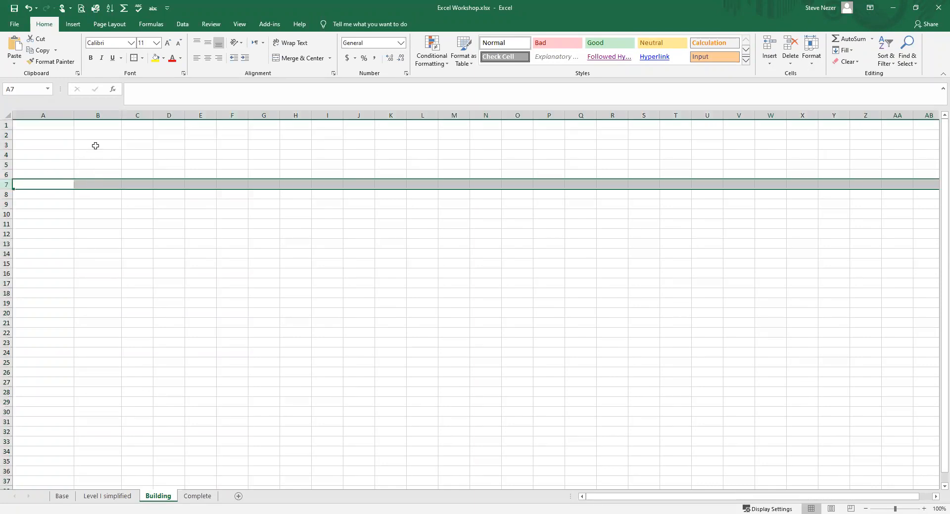
click(76, 196)
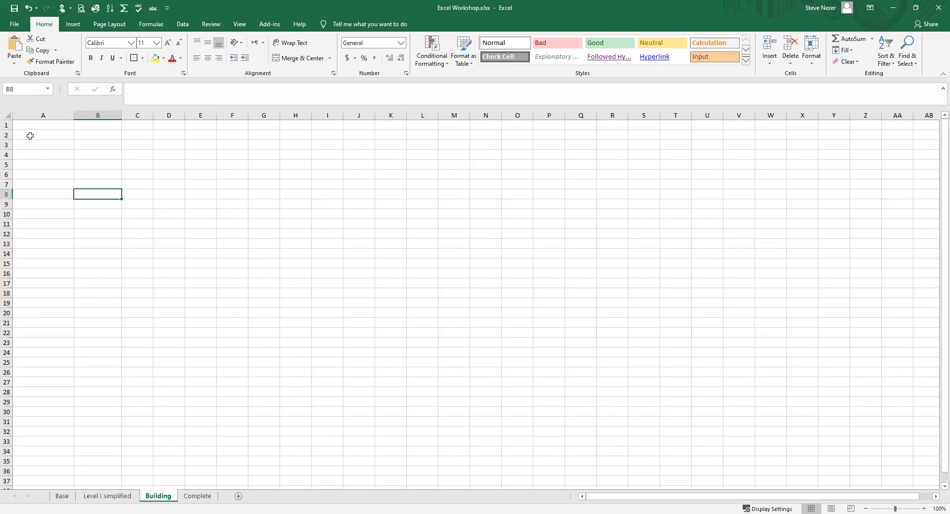
Step: Enter the heading Category in cell A1 of the Building sheet, consulting the Level I simplified sheet as the model
click(41, 123)
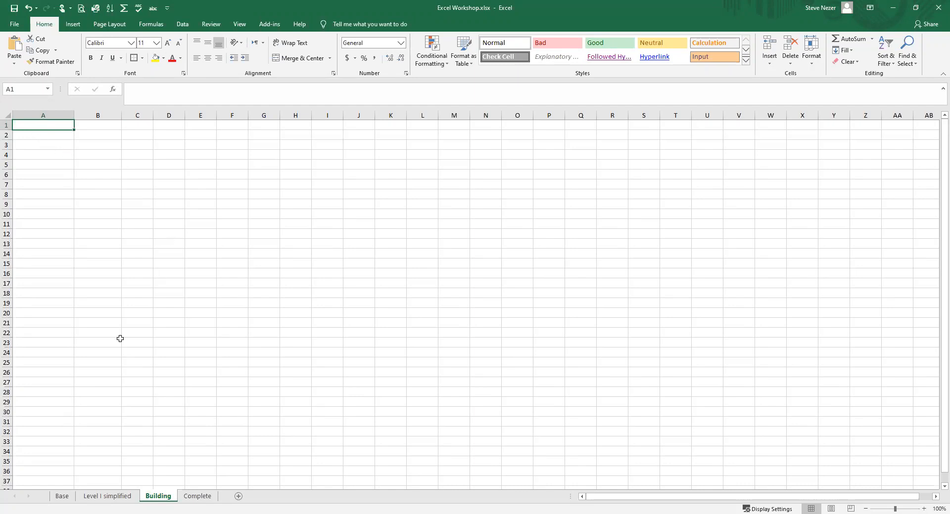
click(102, 498)
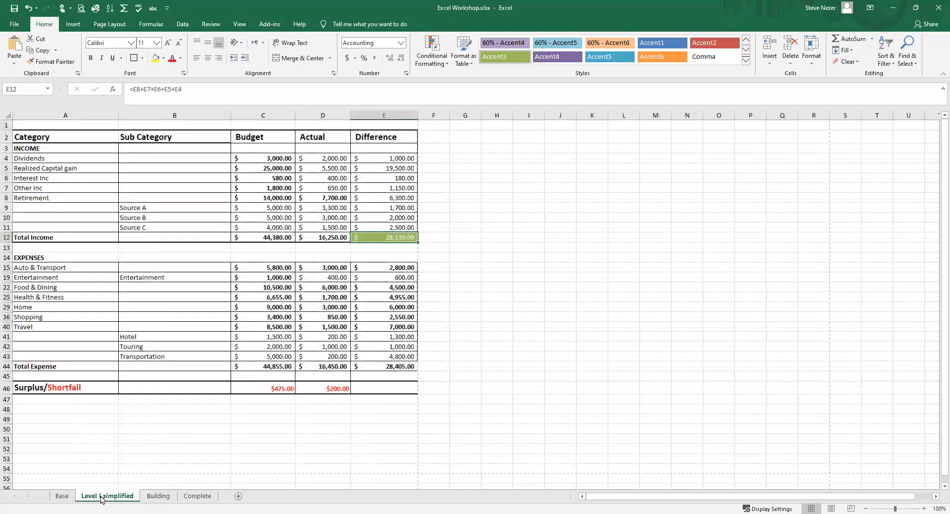
click(158, 498)
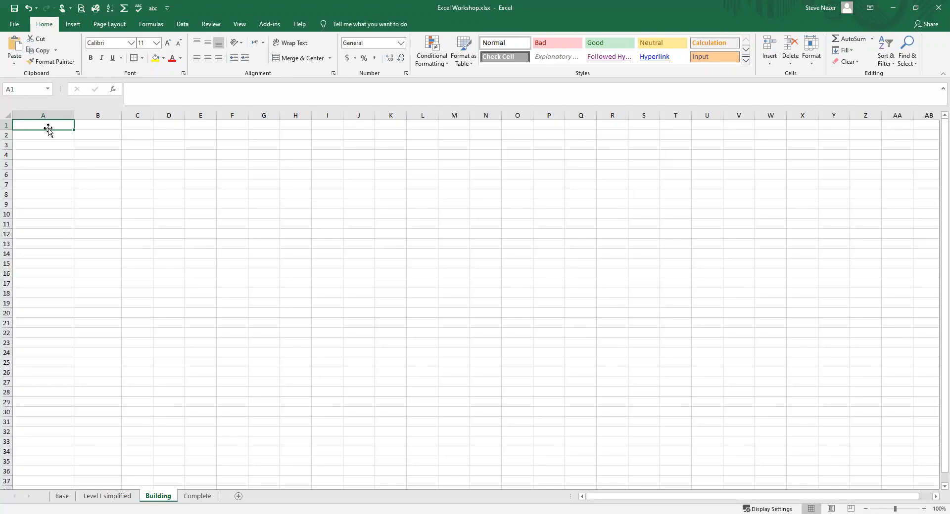
text(Catagory)
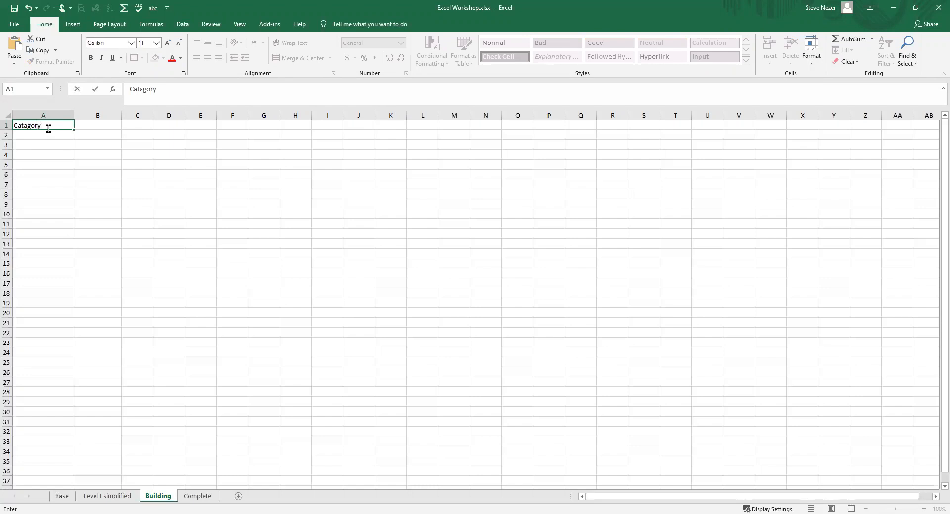
key(Return)
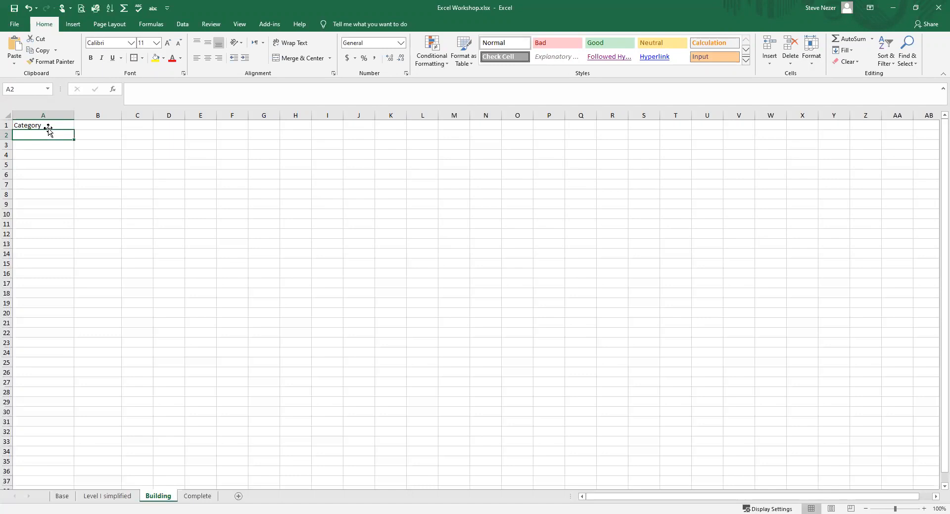
Step: Enter the labels Income, Dividends, Capital Gains, Othe Income and Retirement in cells A2 to A6 under Category
text(I)
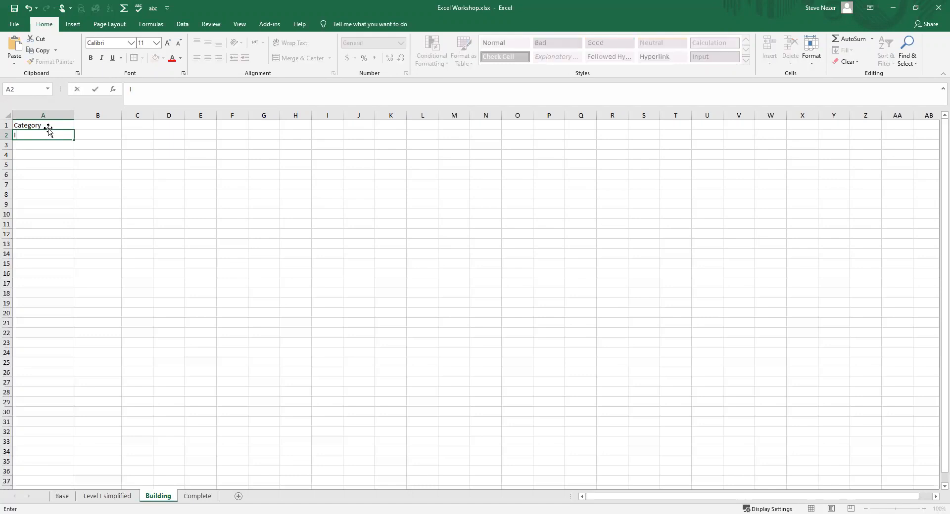
text(ncome)
key(Return)
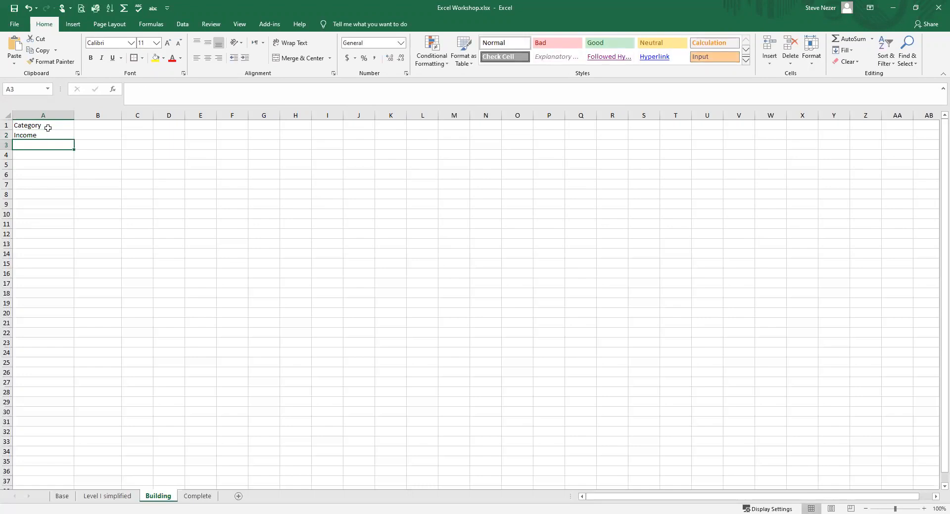
text(Dividends)
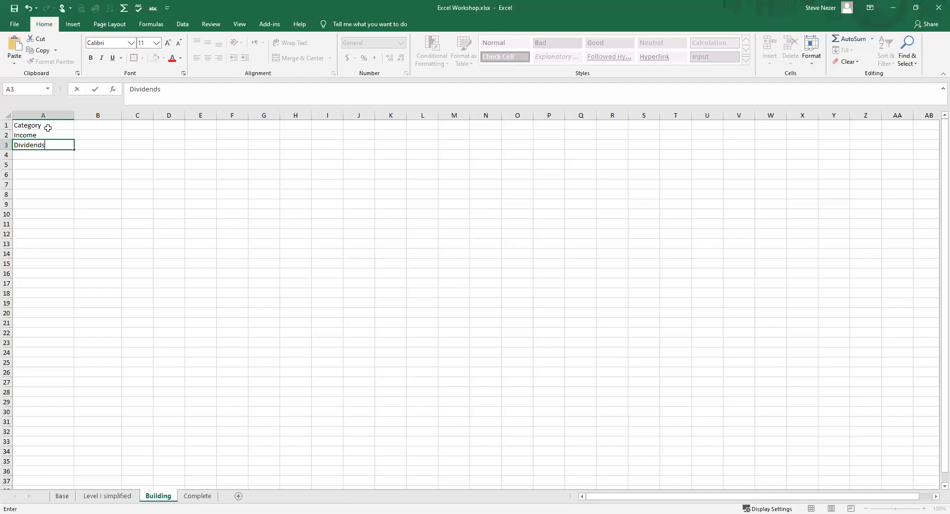
key(Return)
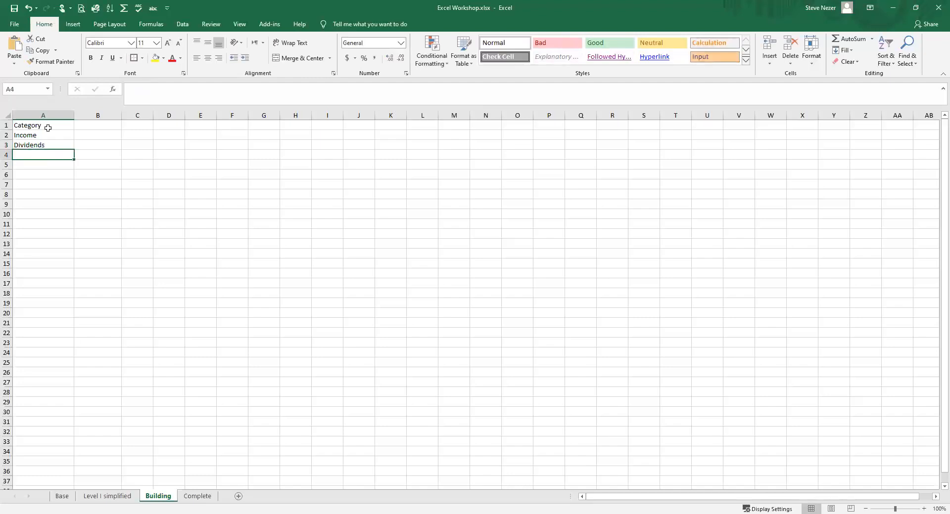
text(Cap)
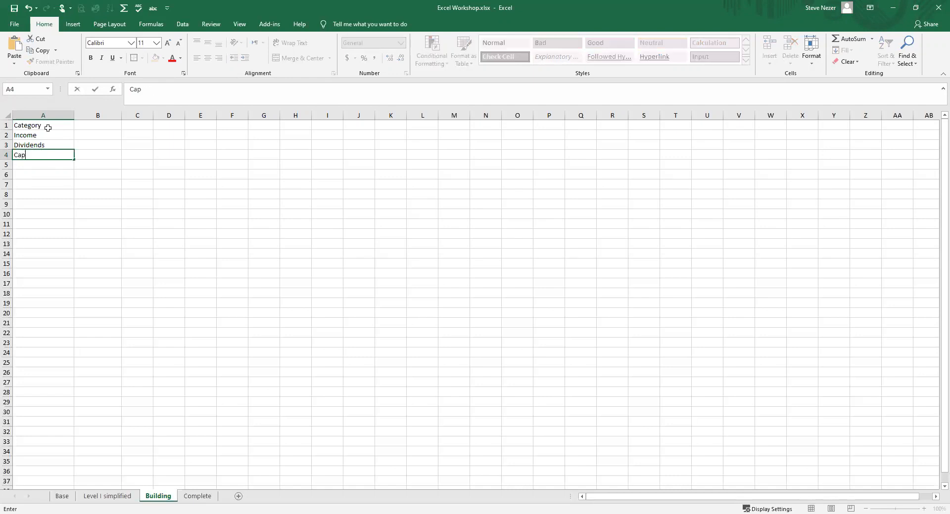
text(ital Gains)
key(Return)
text(Oth)
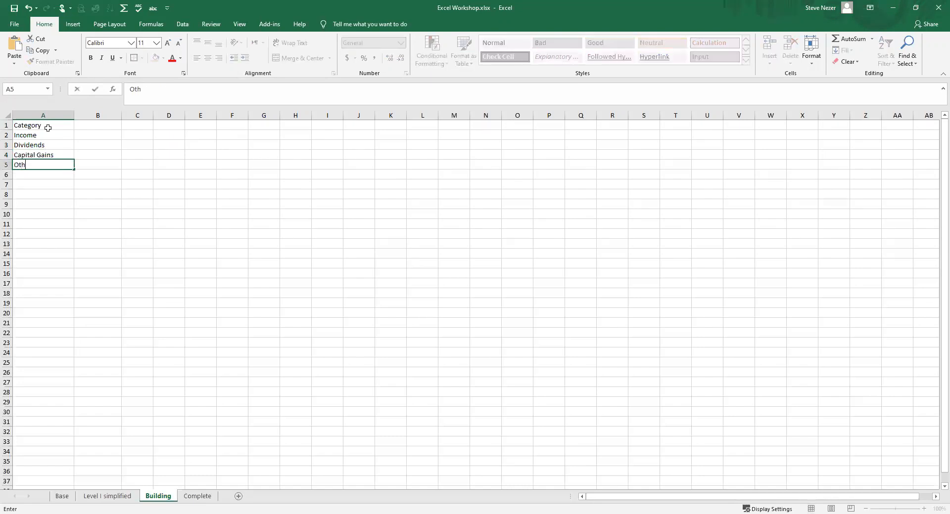
text(e Income)
key(Return)
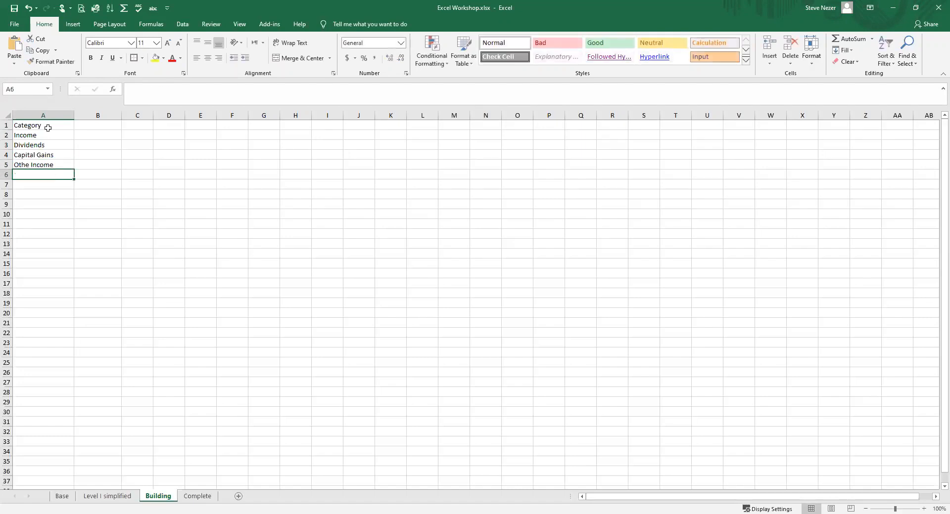
text(Retirement)
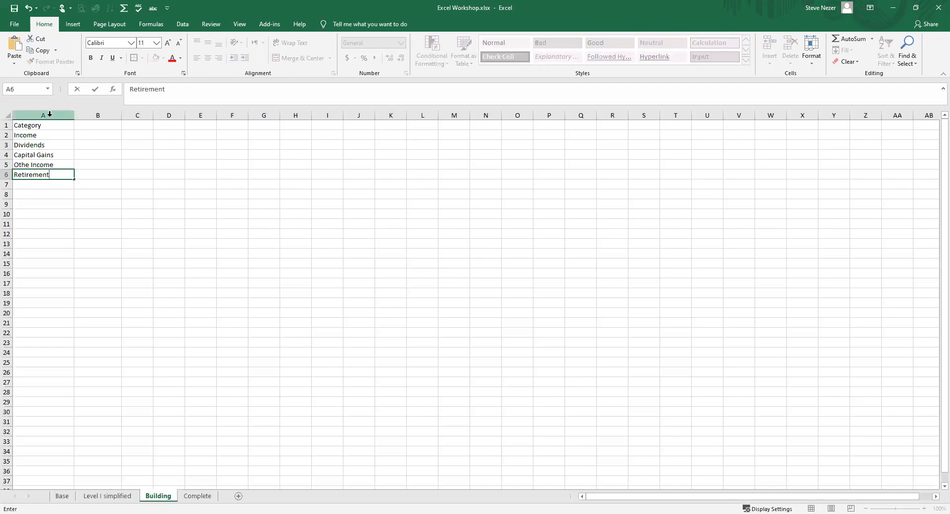
Step: Enter the column heading Sub in cell B1
click(87, 124)
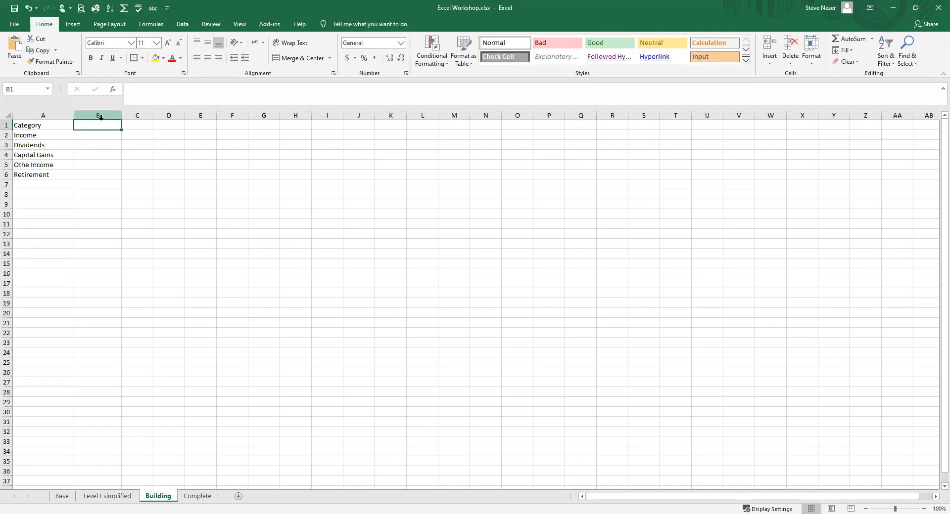
text(Sub)
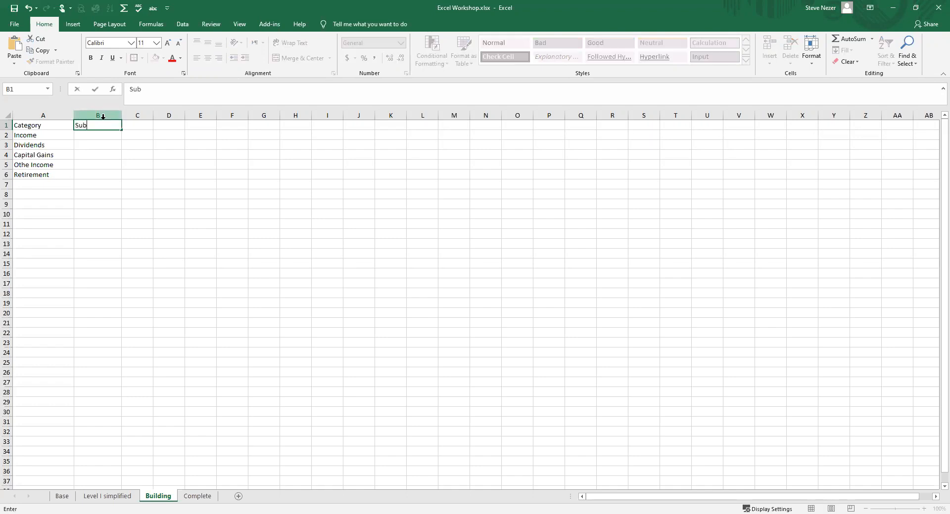
key(Down)
Step: Enter the subcategories Source A, Source B and Source C in cells B7 to B9, starting one row below Retirement
key(Down)
key(Down)
key(Down)
key(Down)
key(Down)
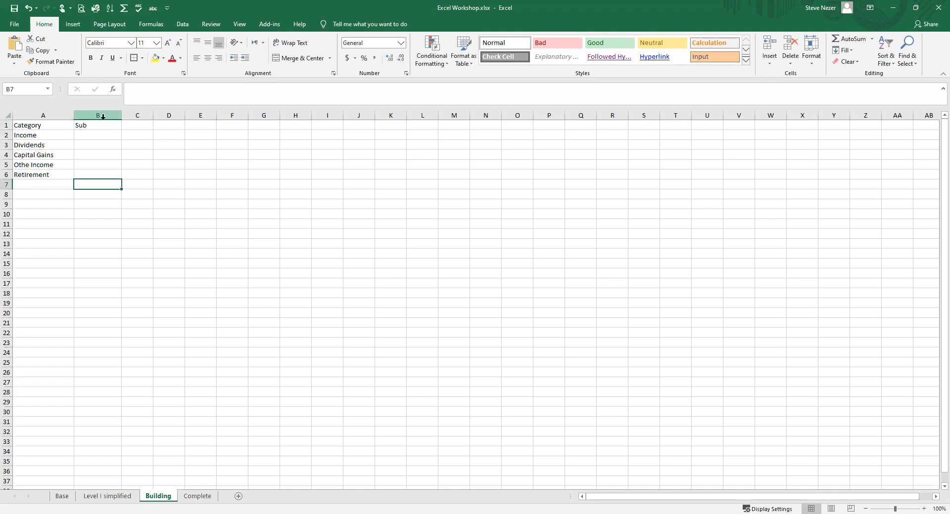
text(Sour)
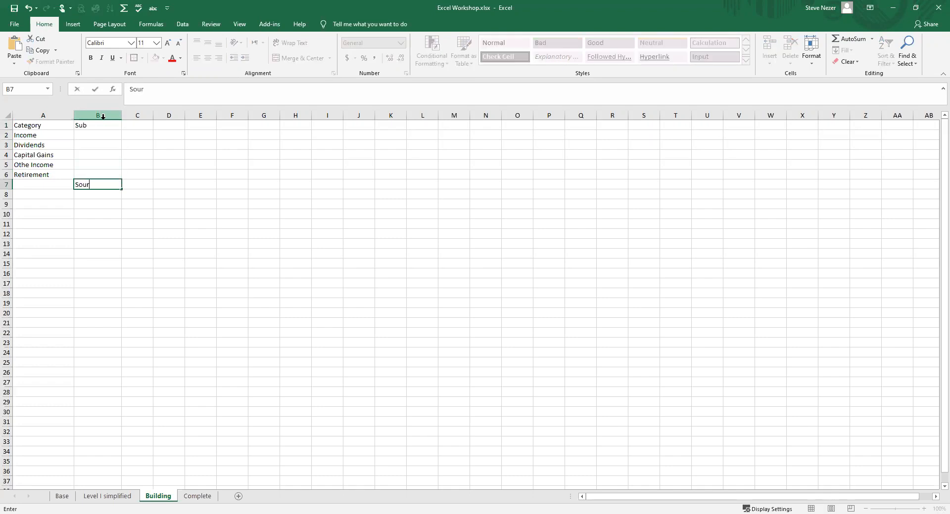
text(ce A)
key(Return)
text(Source B)
key(Return)
text(Source )
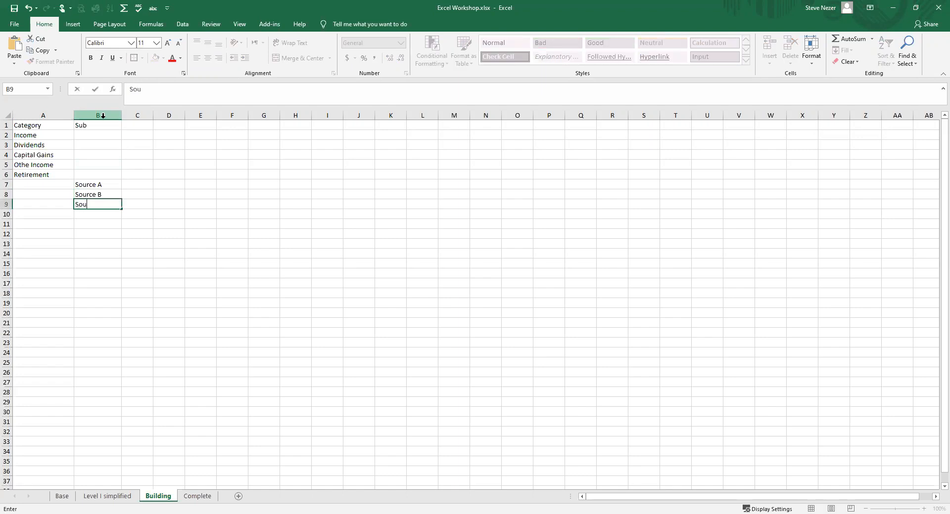
text(C)
key(Return)
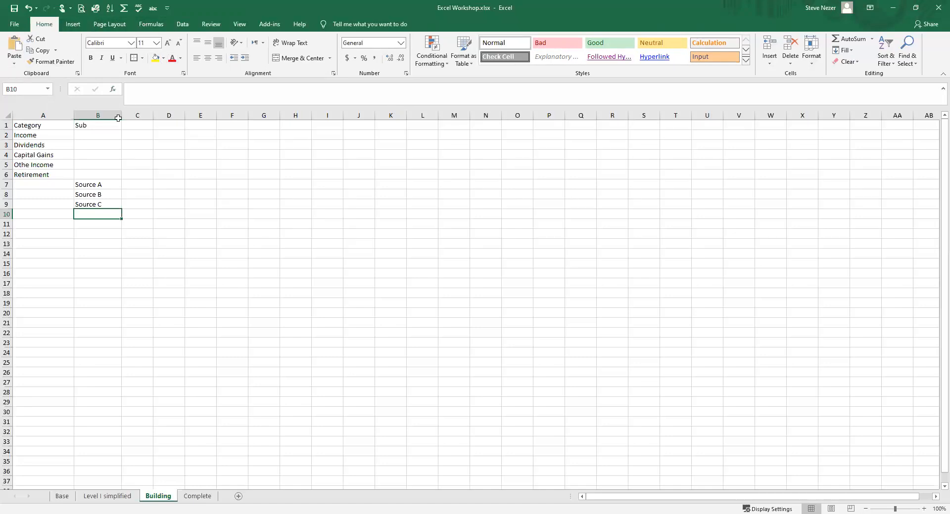
Step: Enter the column heading Budget in cell C1
click(139, 127)
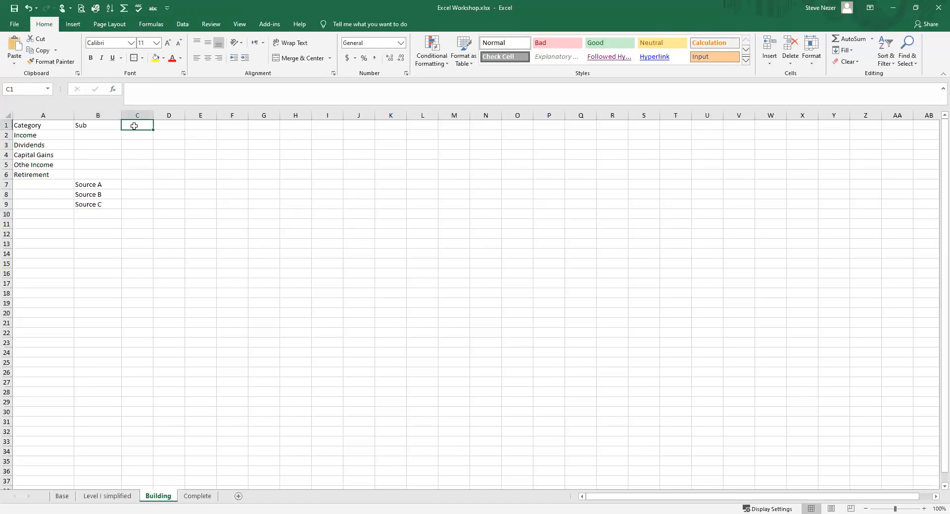
text(Bu)
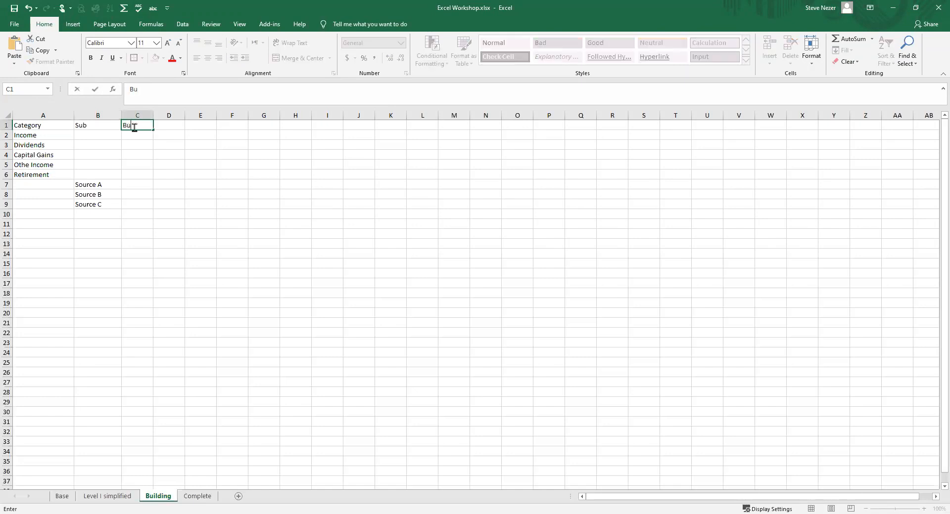
text(dget)
key(Return)
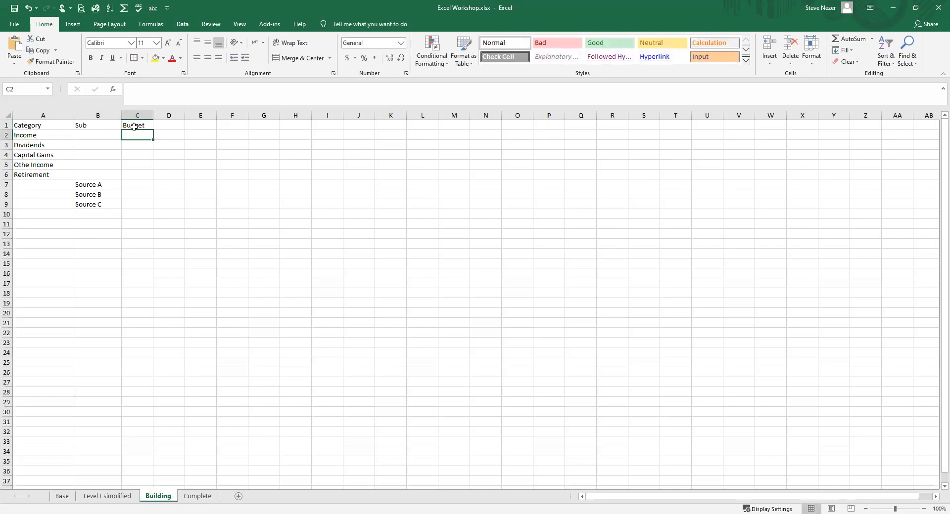
Step: Enter the budget amounts 3000 for Dividends, 25000 for Capital Gains and 1800 for Othe Income in cells C3 to C5
key(Down)
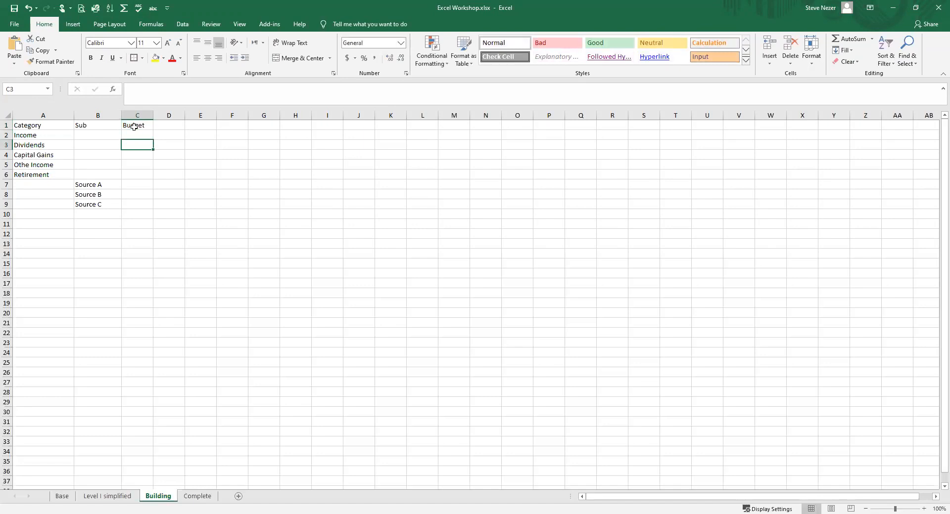
text(3000)
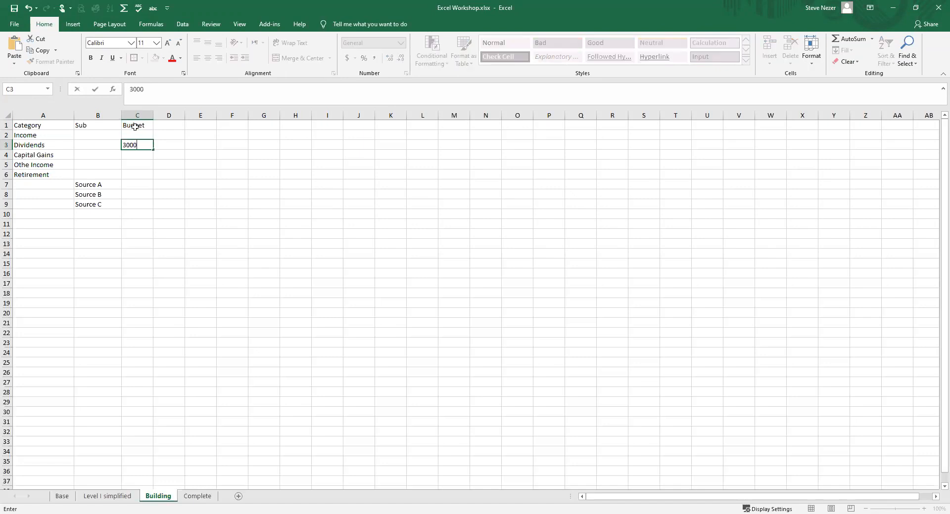
key(Return)
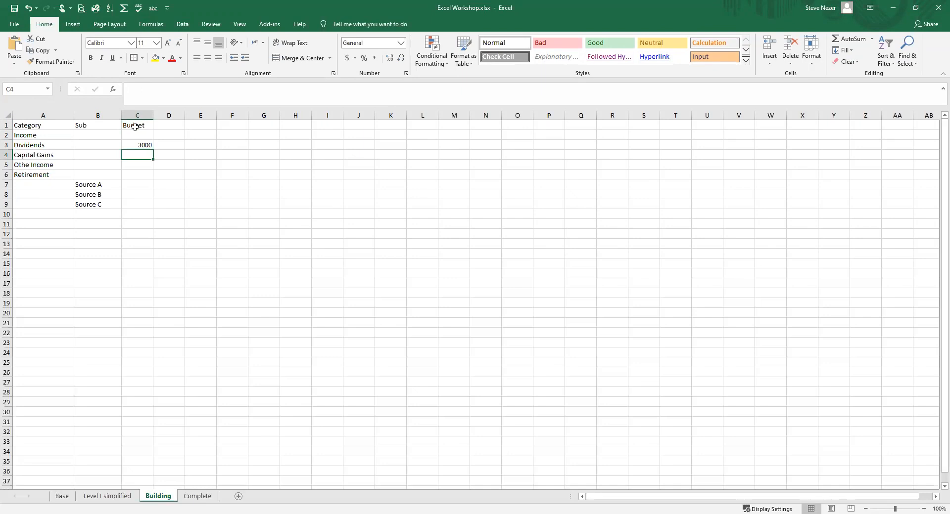
text(25000)
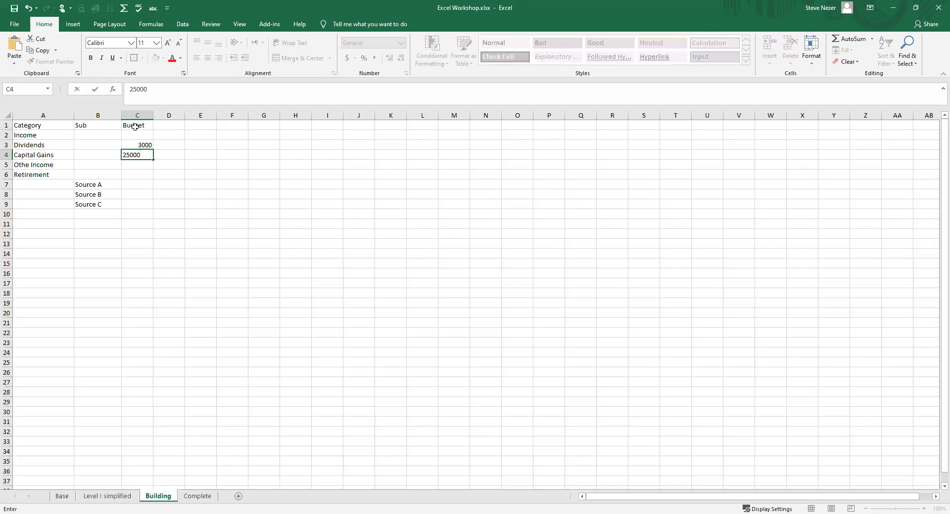
key(Return)
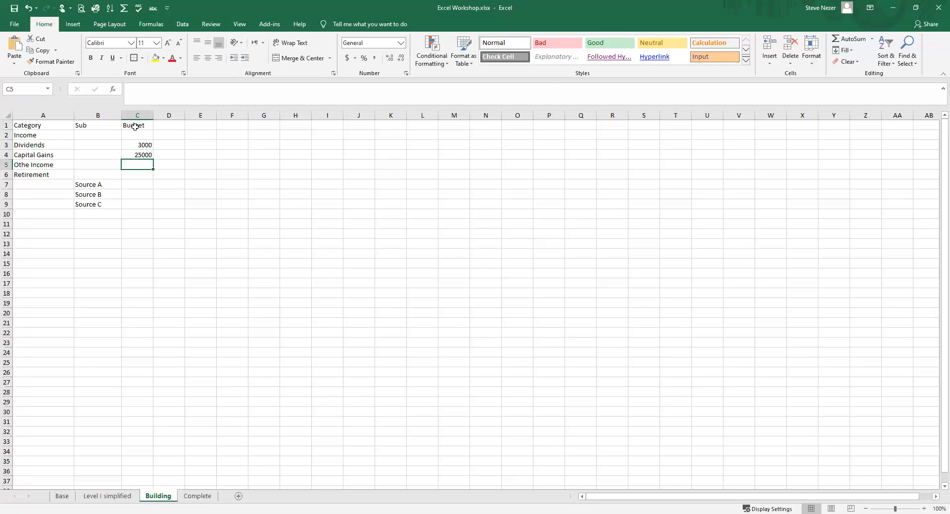
text(15)
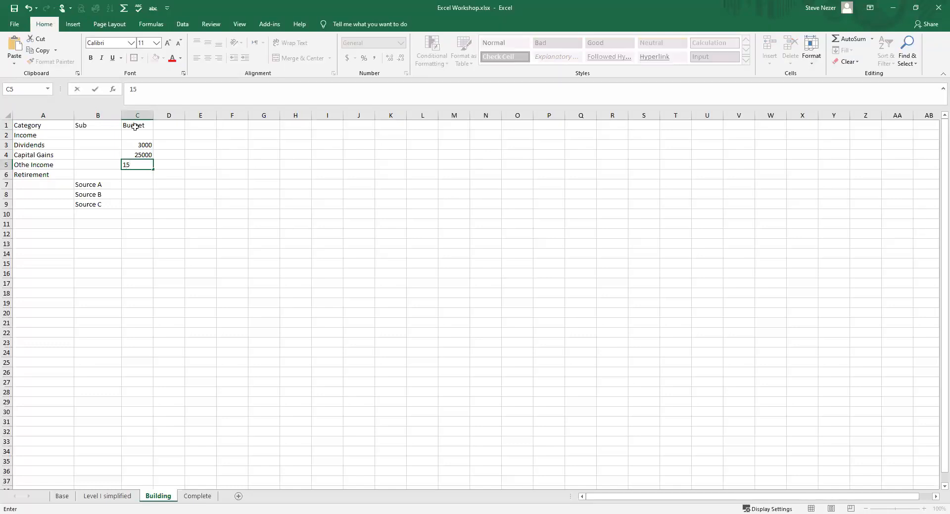
text(5)
key(BackSpace)
text(800)
key(Return)
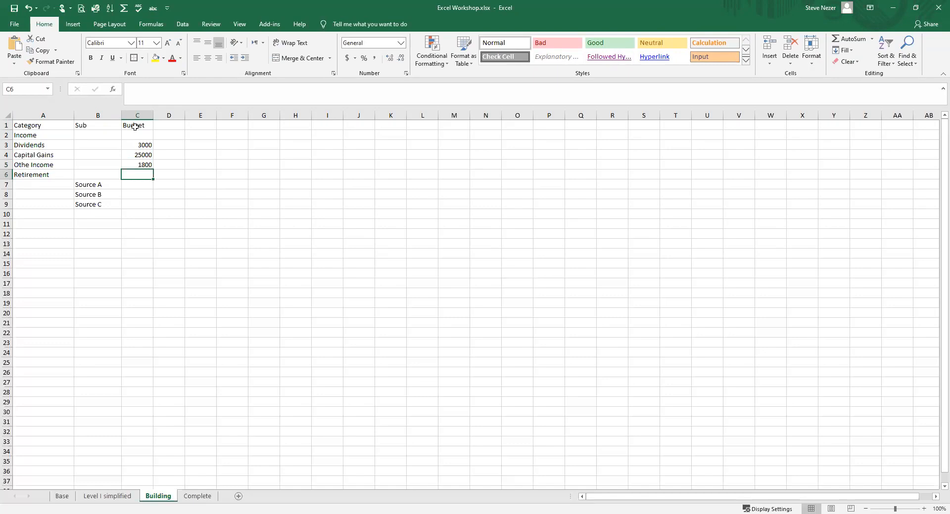
Step: Enter the budget amounts 5000, 500 and 4000 for Source A, Source B and Source C in cells C7 to C9
key(Down)
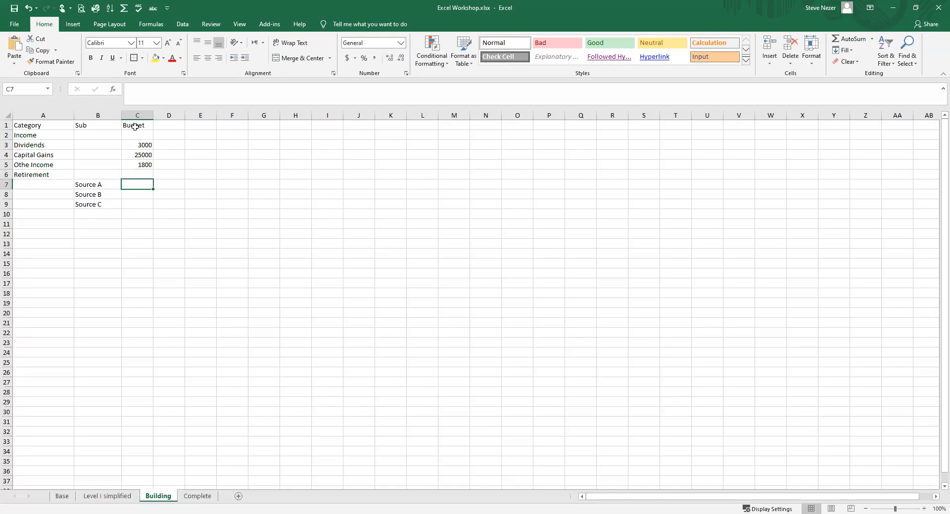
text(5000)
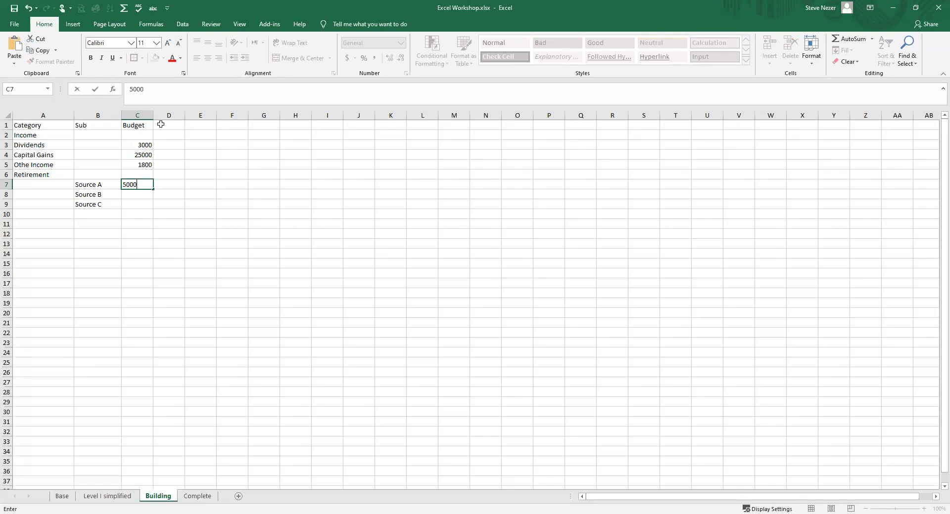
key(Return)
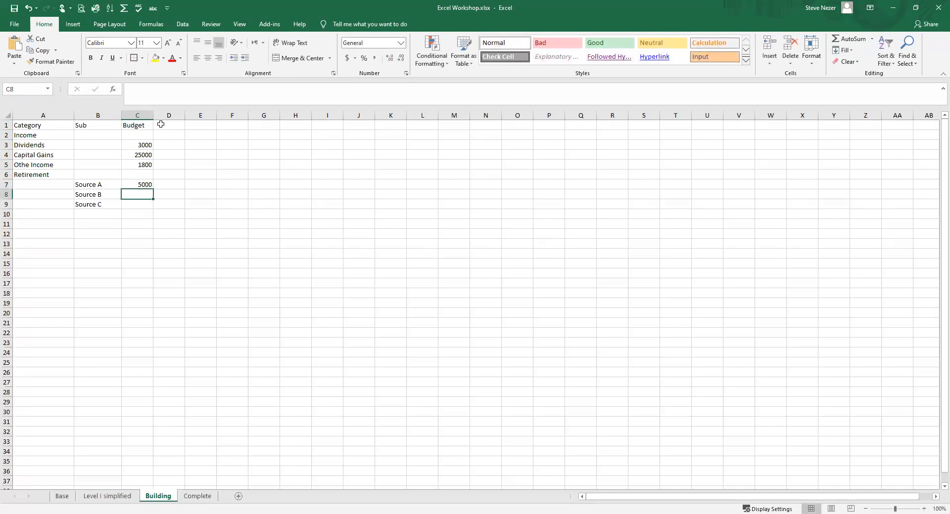
text(500)
key(Return)
text(400)
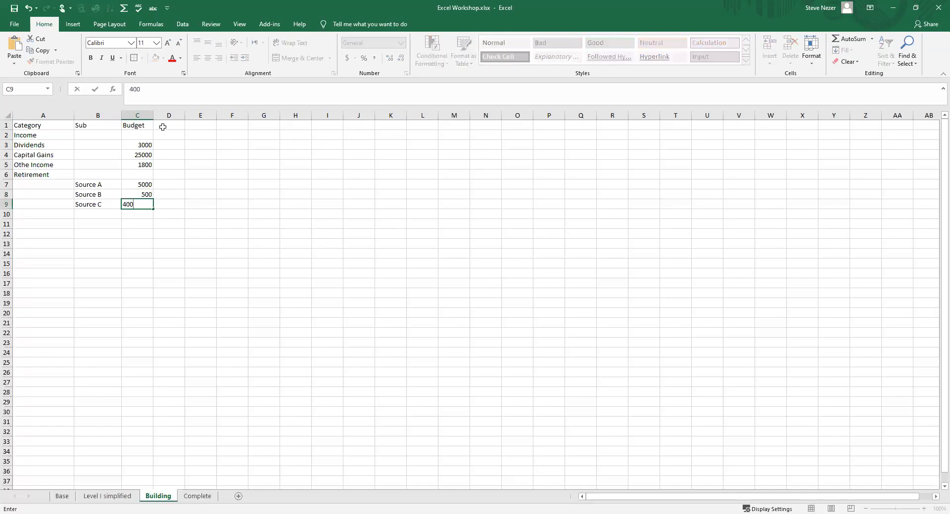
text(0)
key(Return)
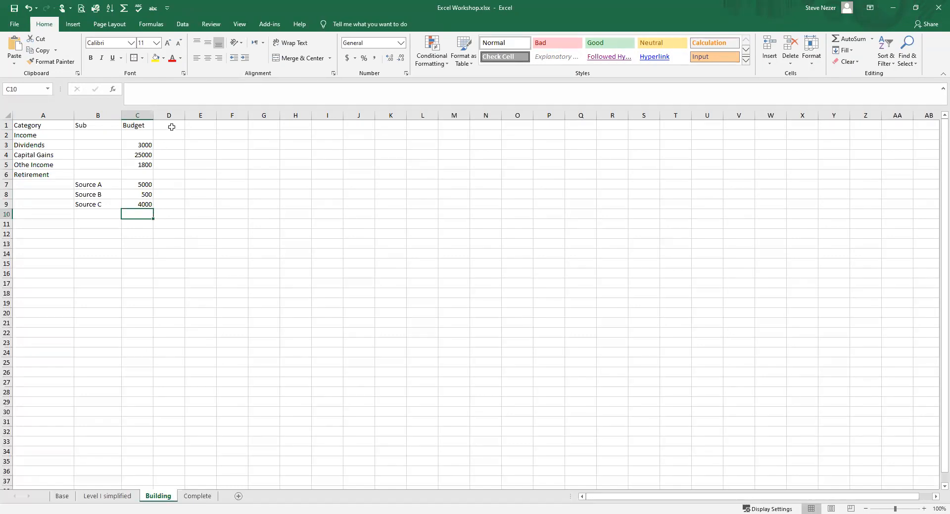
Step: Enter the column heading Actual in cell D1
click(170, 126)
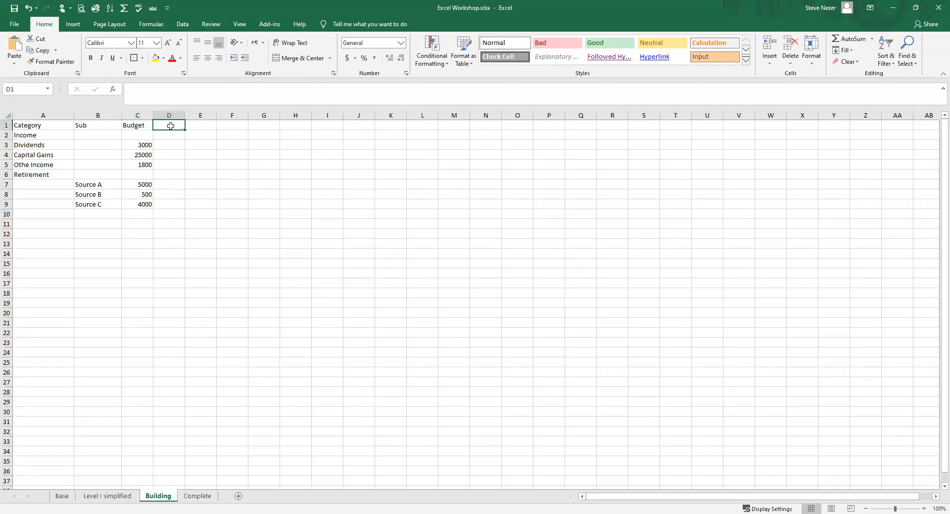
text(Actu)
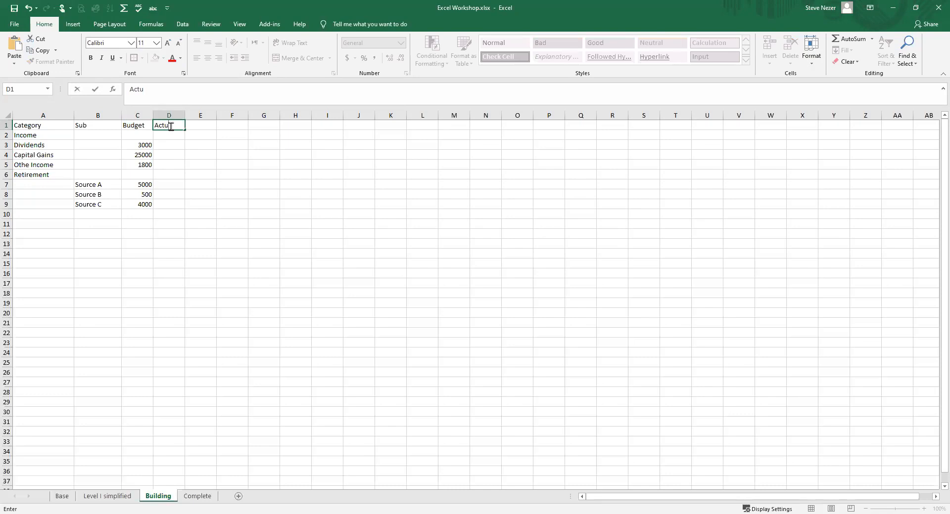
text(al)
key(Return)
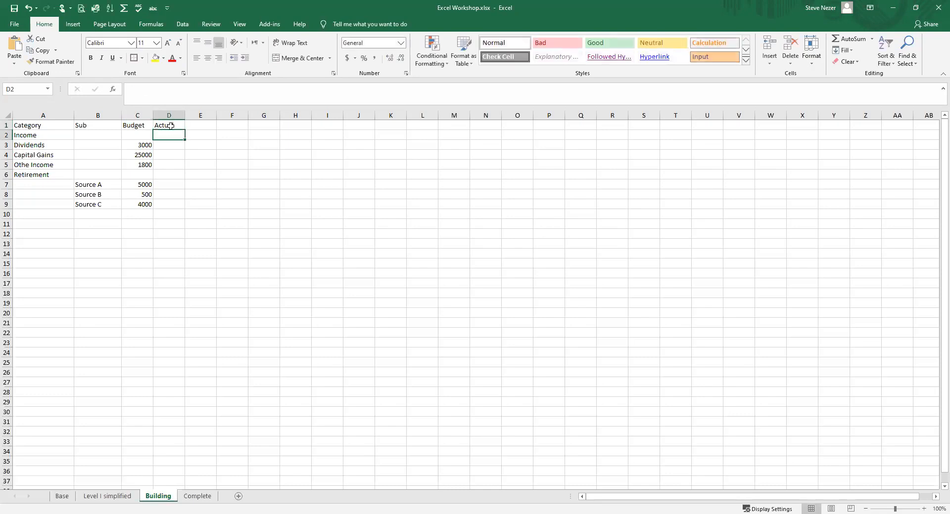
Step: Enter 200 as the actual amount for Dividends in cell D3
click(168, 145)
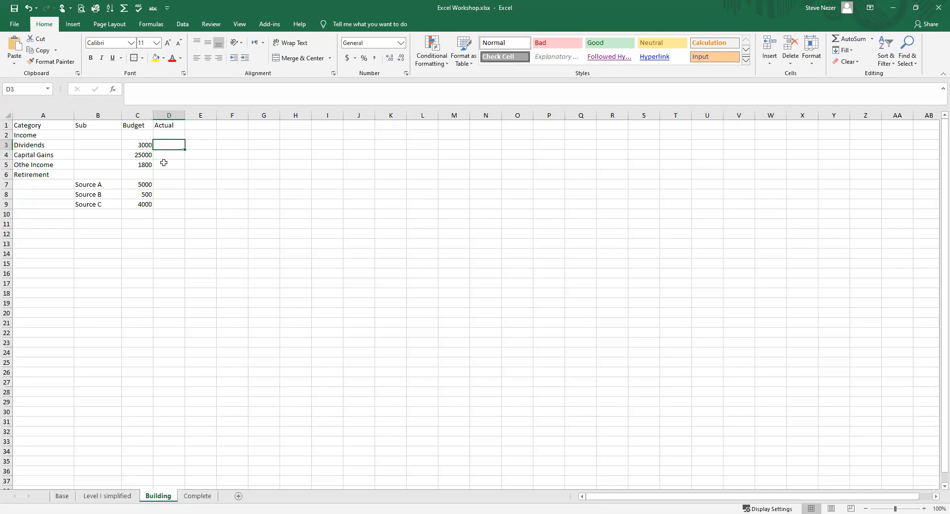
text(200)
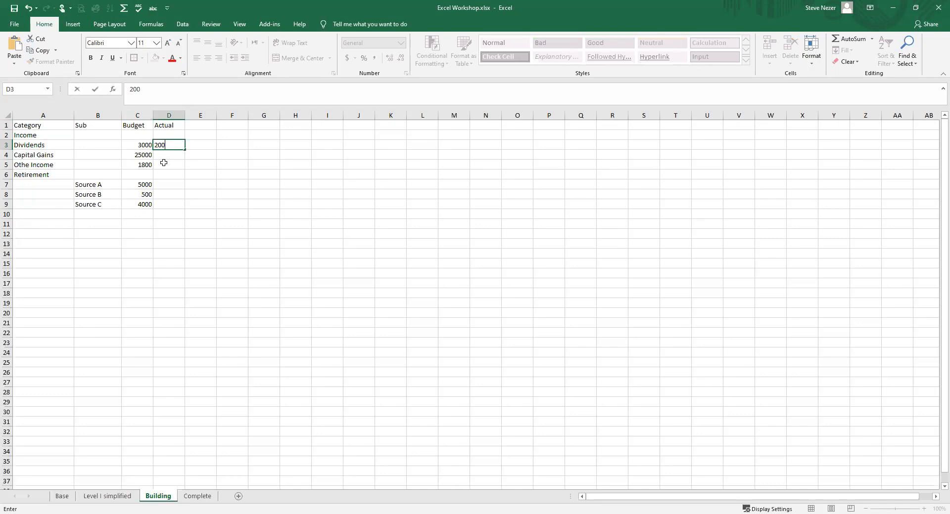
key(Return)
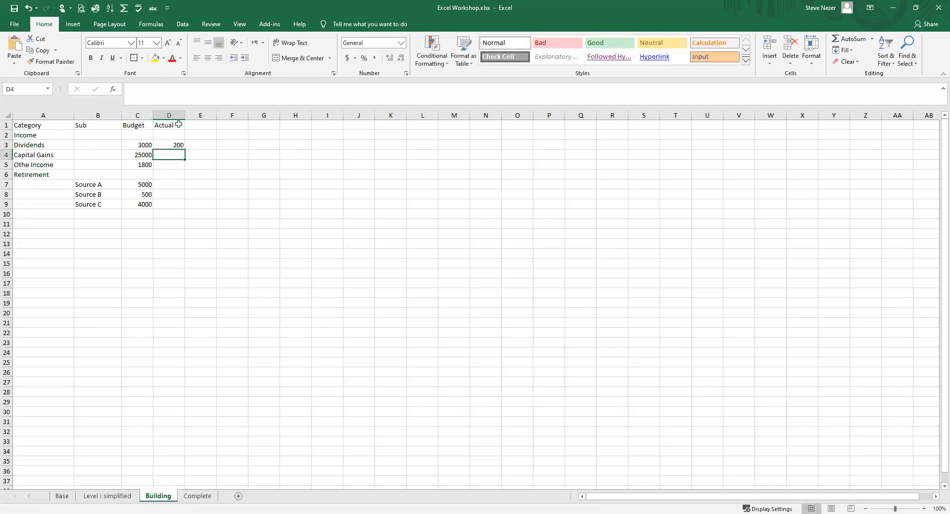
Step: Enter the actual amounts 2000 for Dividends, 5000 for Capital Gains and 650 for Othe Income in cells D3 to D5
click(171, 145)
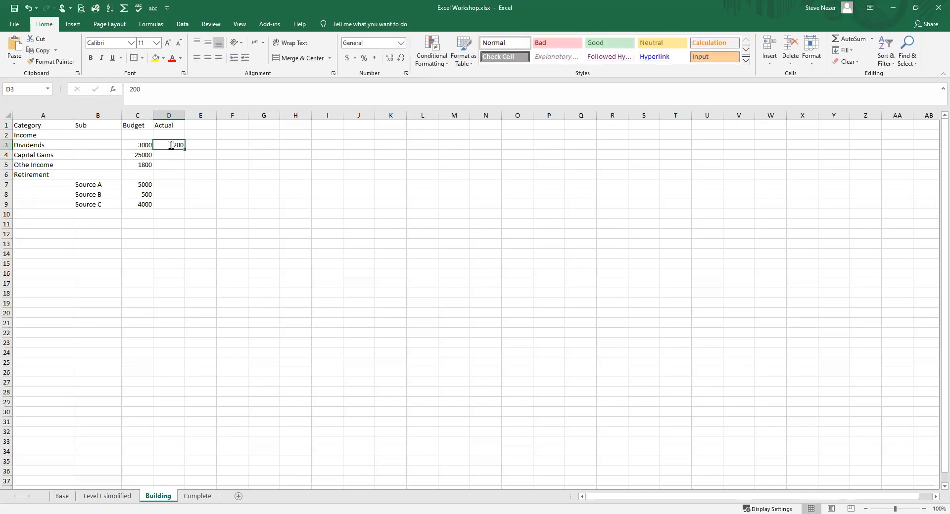
text(2000)
key(Return)
text(5000)
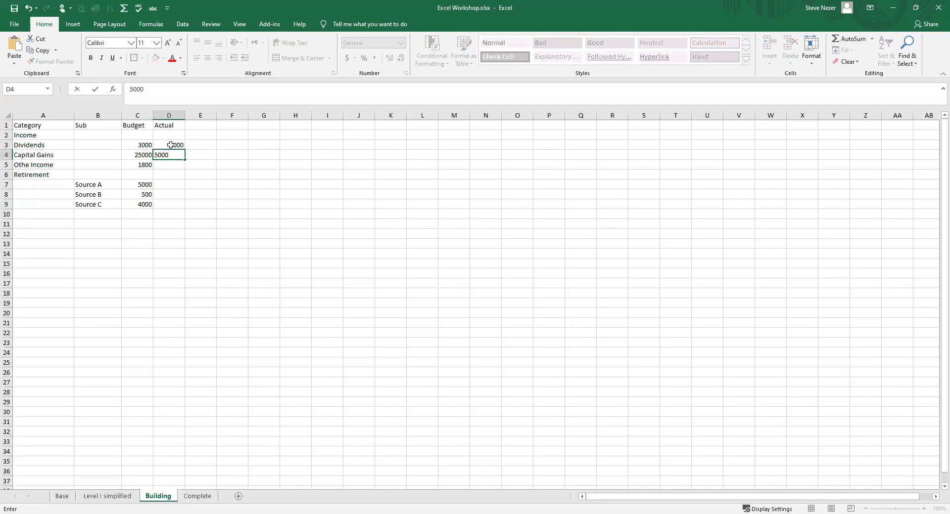
key(Return)
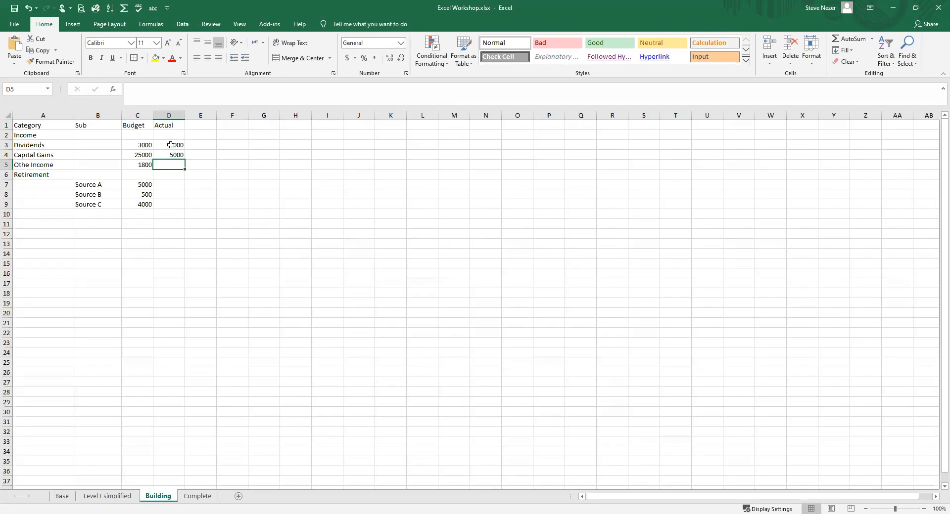
text(650)
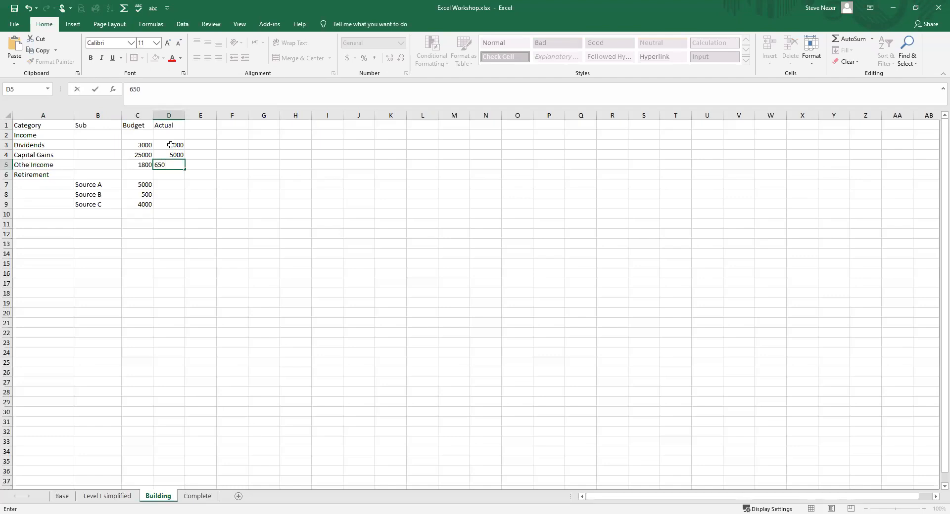
key(Return)
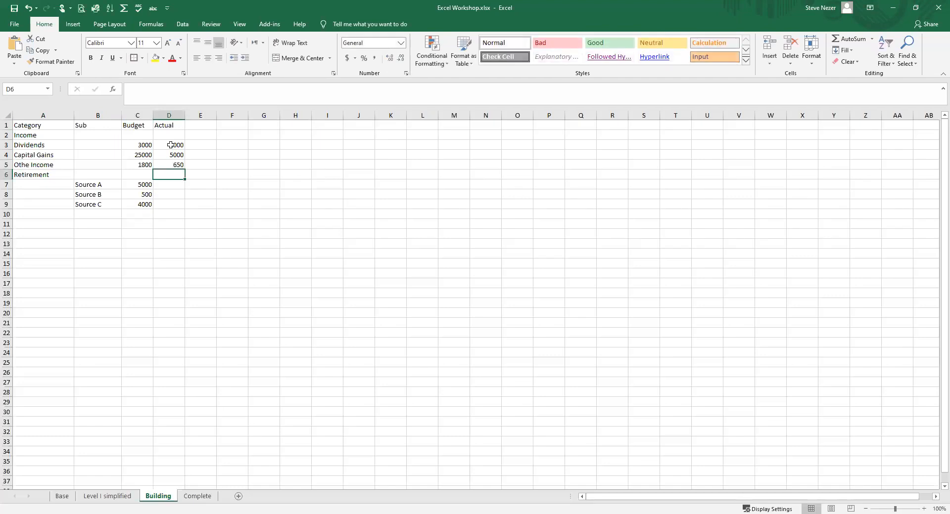
Step: Enter the actual amounts 3300, 3000 and 15000 for Source A, Source B and Source C in cells D7 to D9
key(Down)
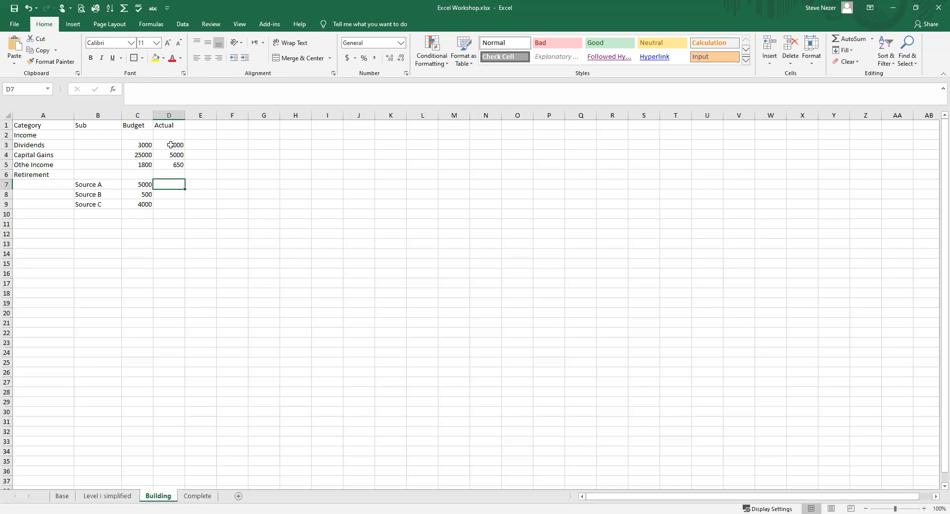
text(3300)
key(Return)
text(3000)
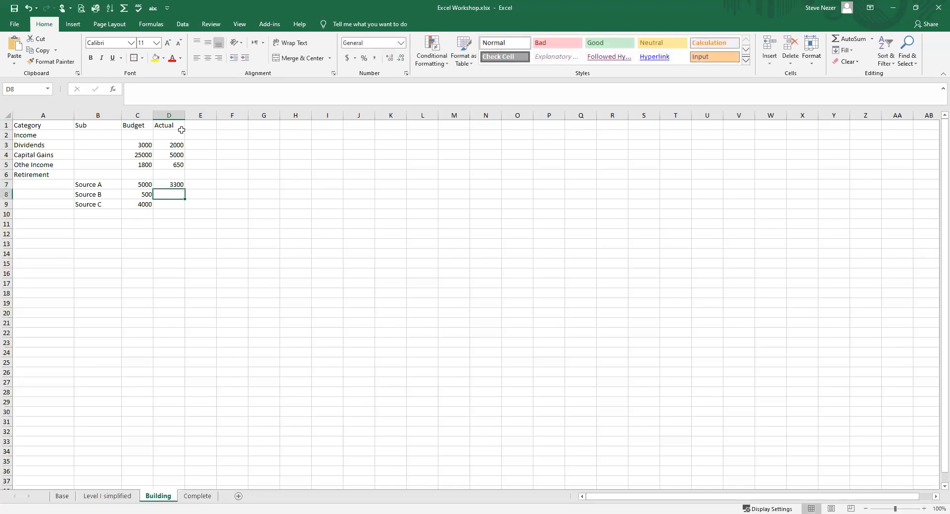
key(Return)
text(15000)
key(Return)
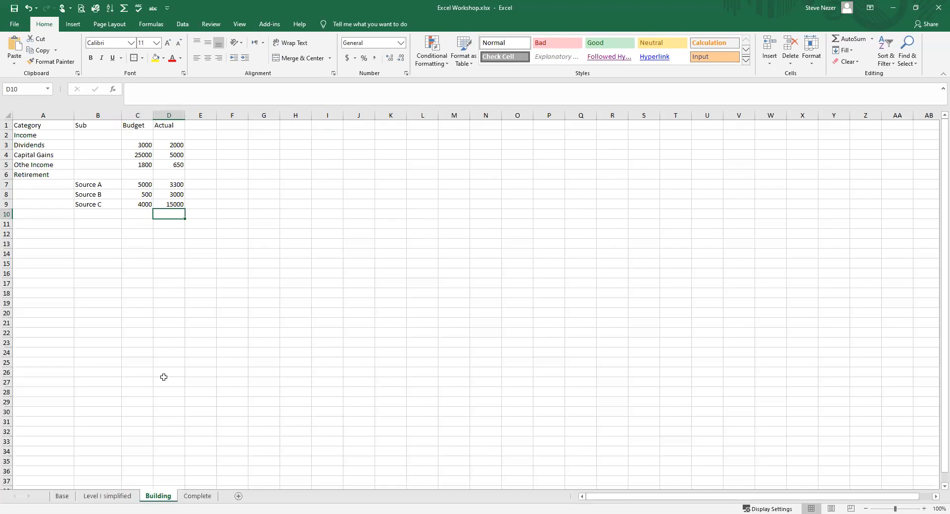
Step: Examine the income section in cells A2 to D12 of the Level I simplified sheet and return to the Building sheet
click(109, 501)
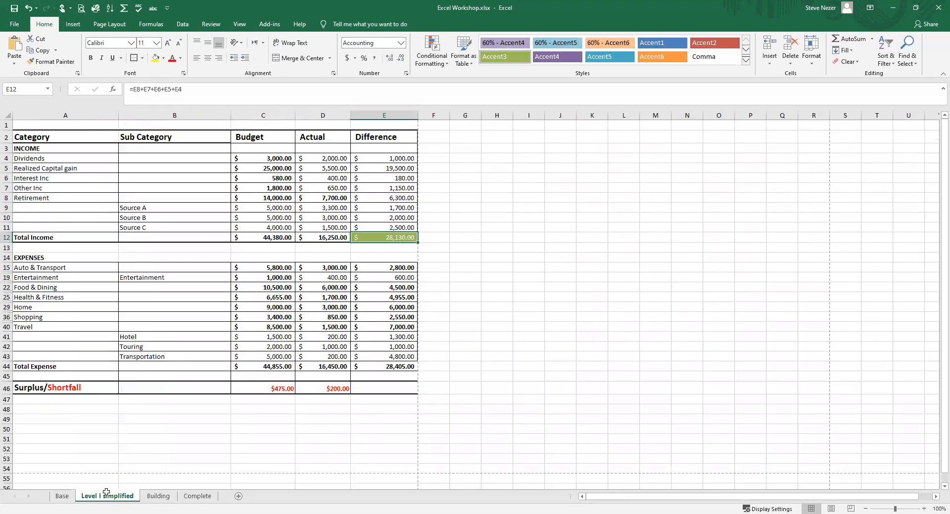
drag(45, 137, 297, 237)
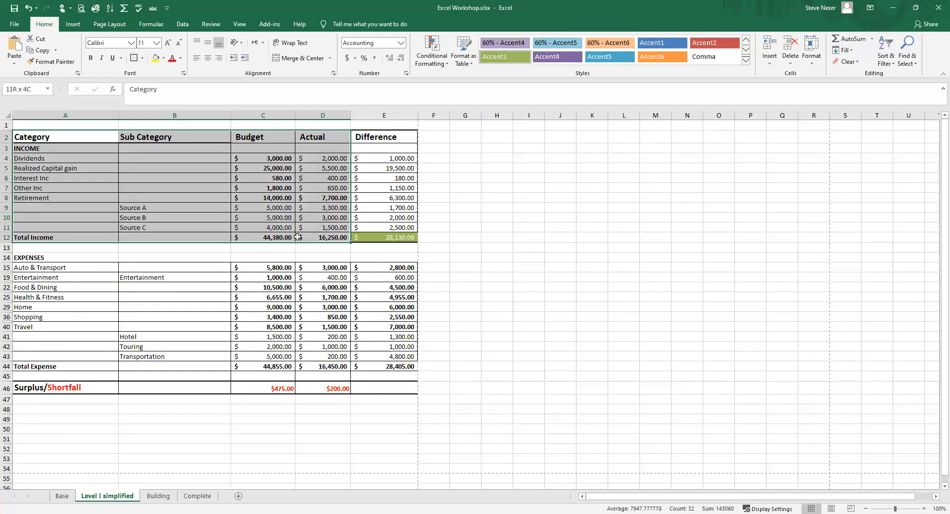
drag(298, 237, 297, 236)
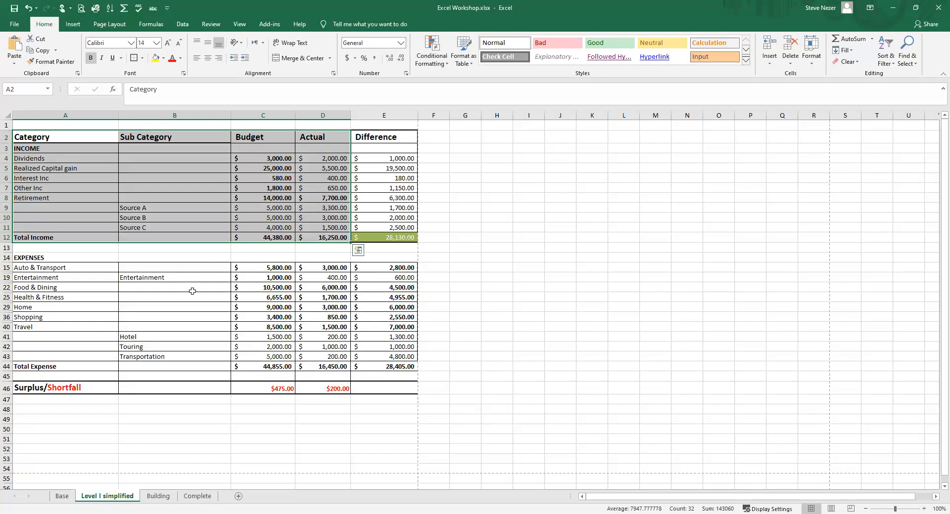
click(158, 496)
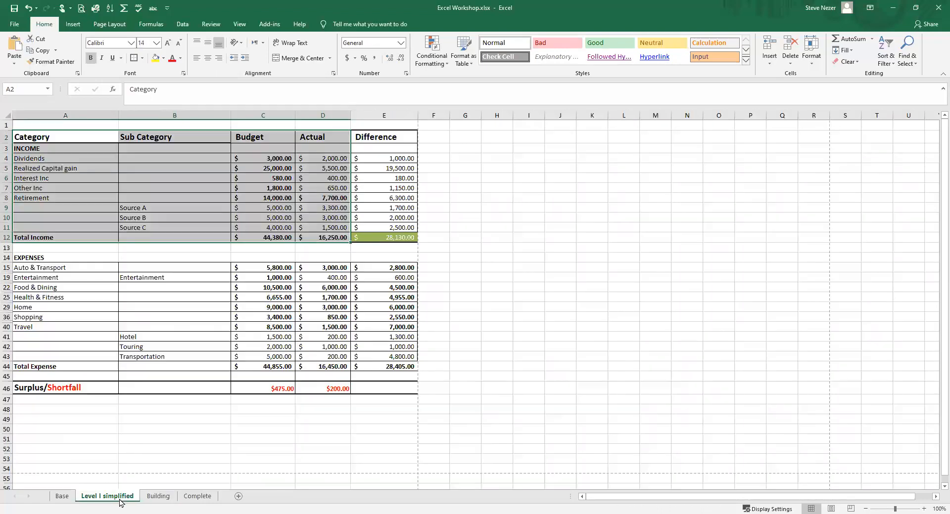
click(123, 497)
click(158, 496)
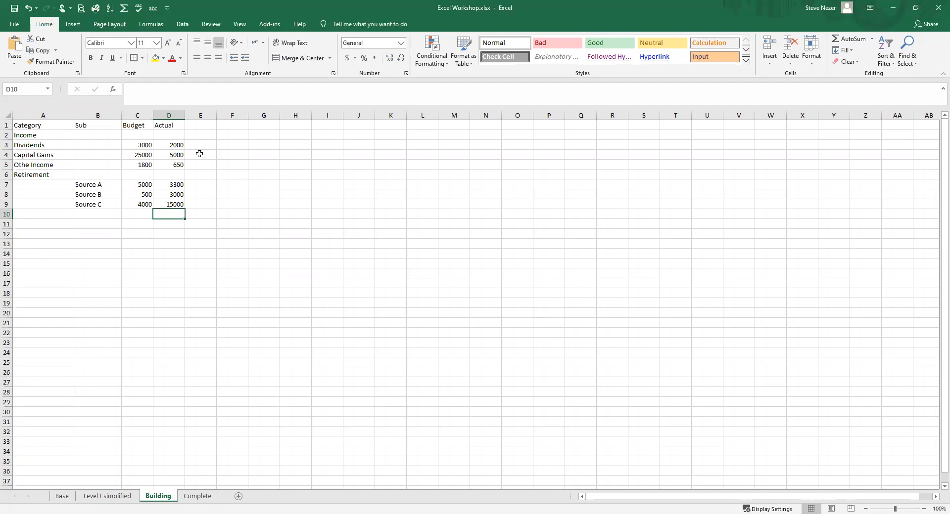
Step: Enter the column heading Difference in cell E1
click(197, 126)
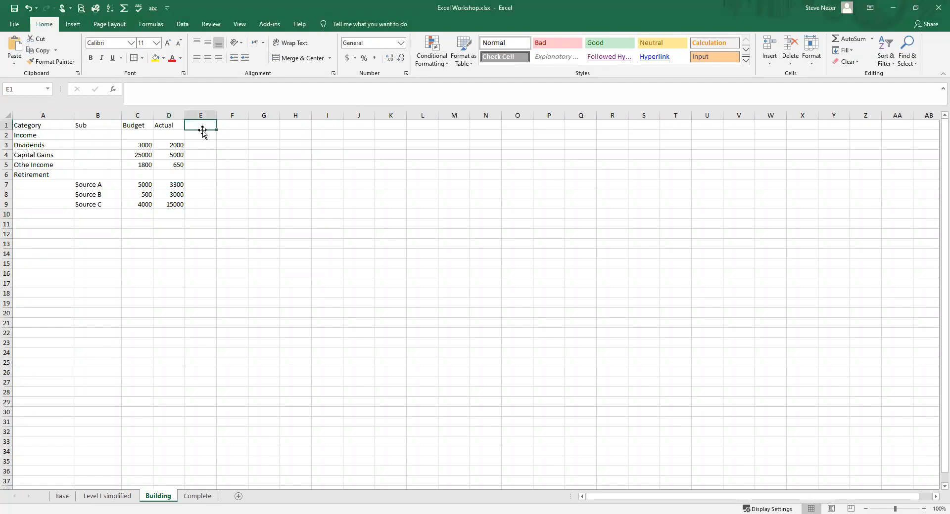
text(Diff)
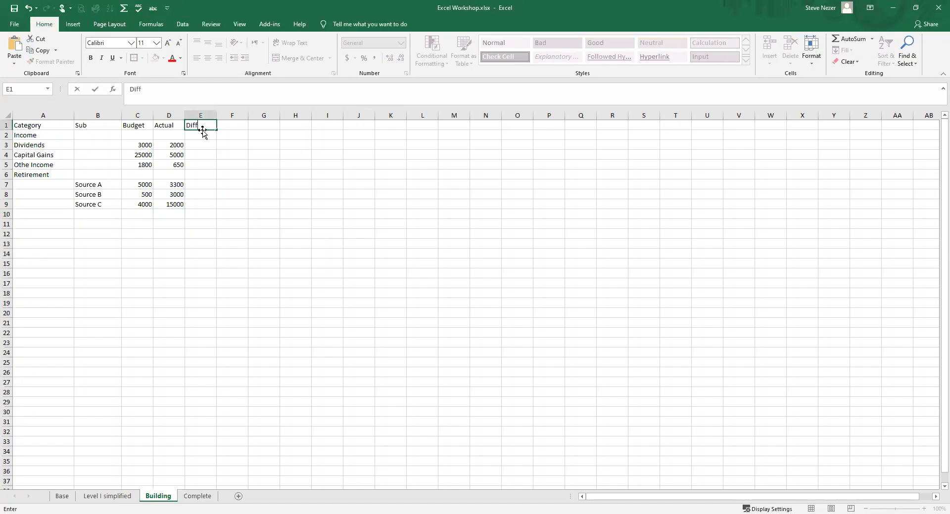
text(erence)
key(Return)
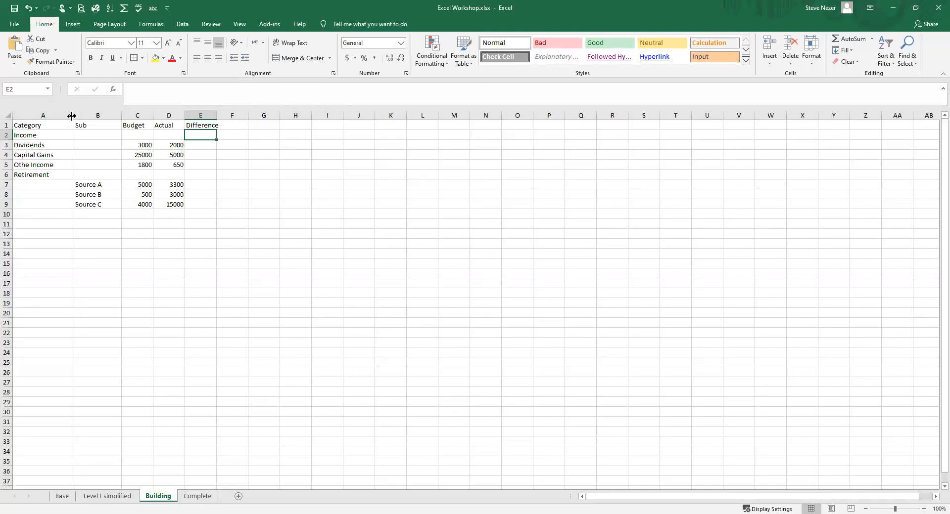
Step: Widen columns A, C, D and E manually to give their headings and amounts more room
mouse_move(72, 115)
mouse_down()
mouse_move(104, 115)
mouse_move(75, 117)
mouse_up()
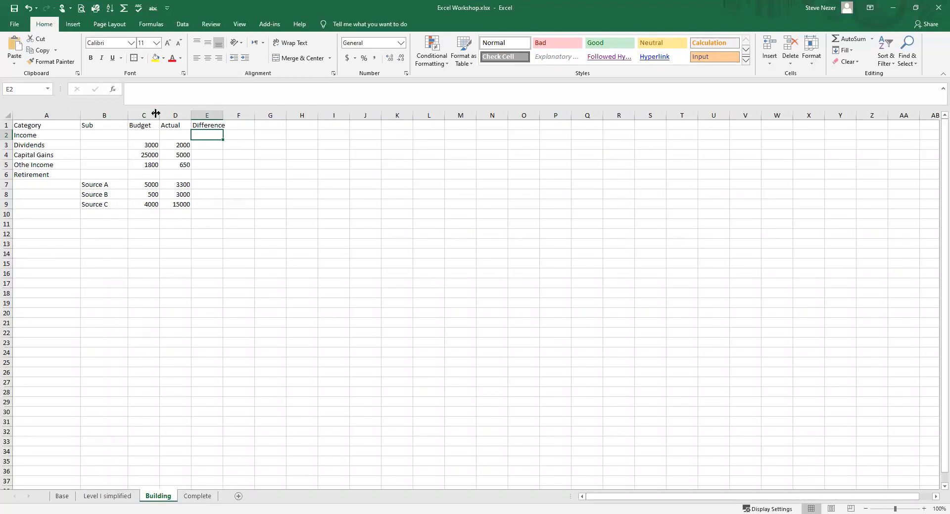
drag(156, 114, 164, 114)
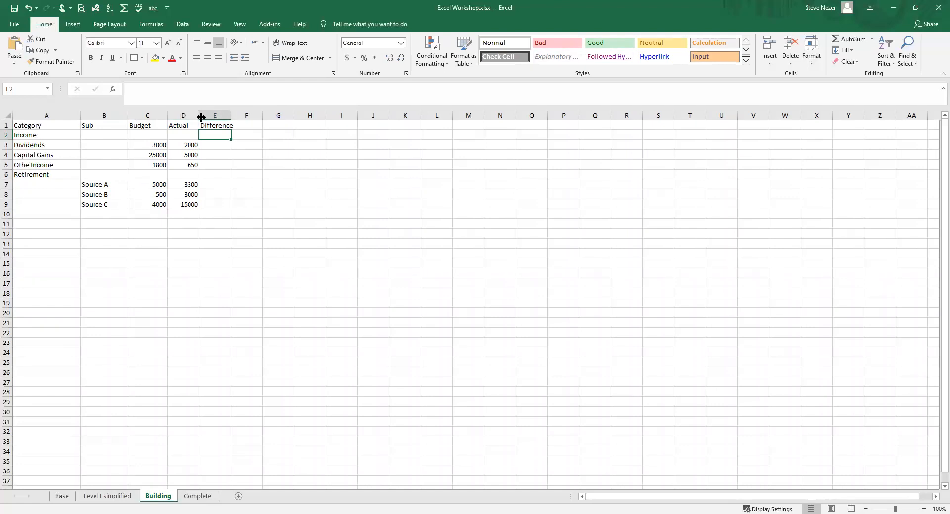
drag(196, 117, 256, 116)
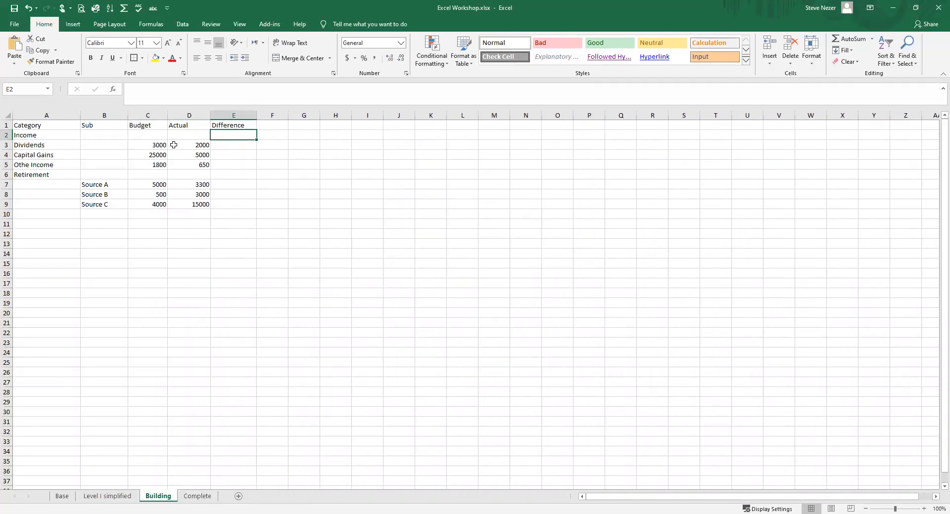
Step: Set the column width of the Budget, Actual and Difference columns C to E to 18
click(136, 117)
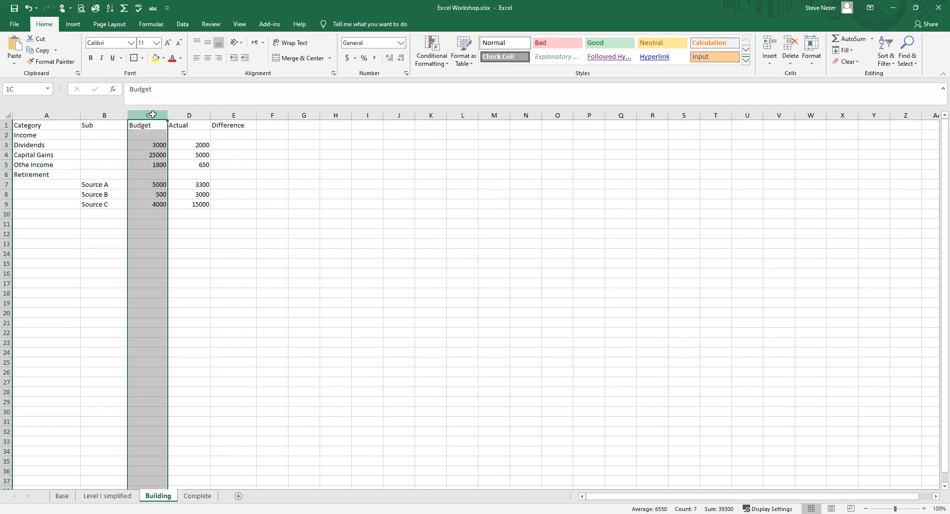
drag(167, 115, 218, 115)
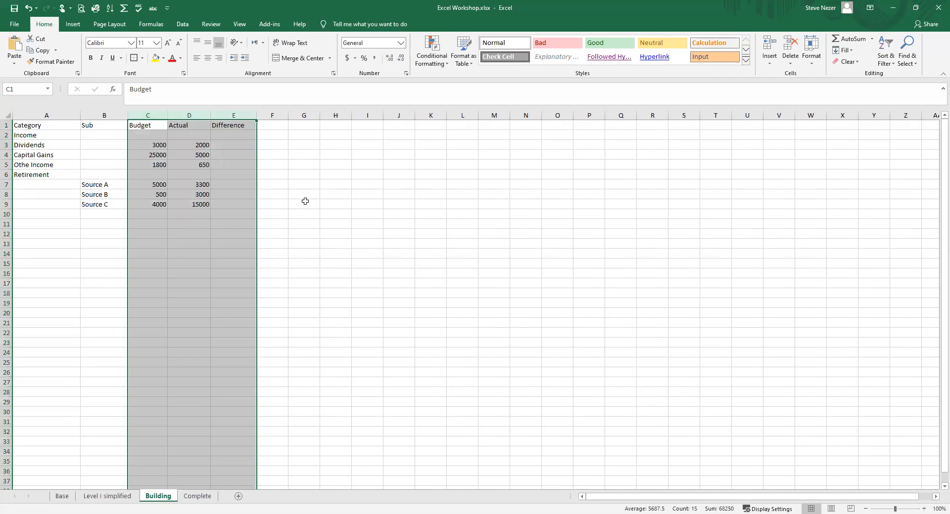
right_click(184, 205)
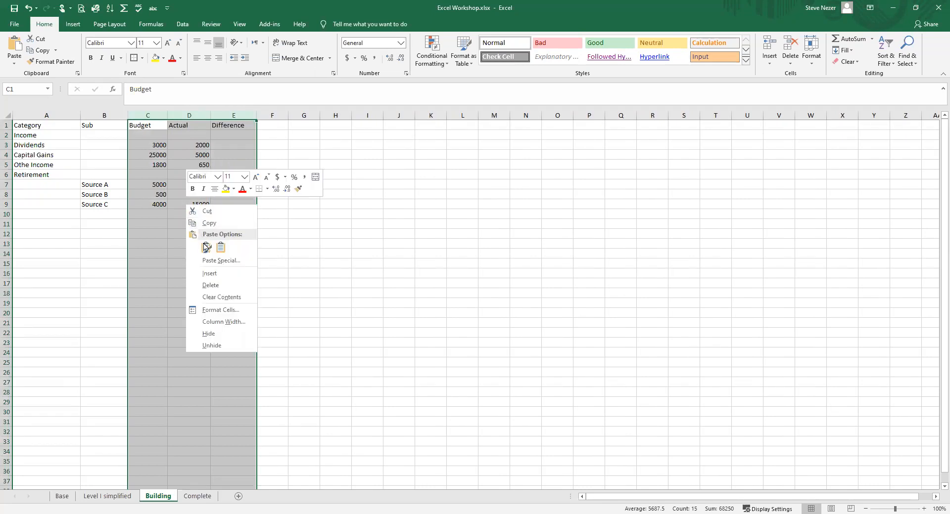
click(208, 327)
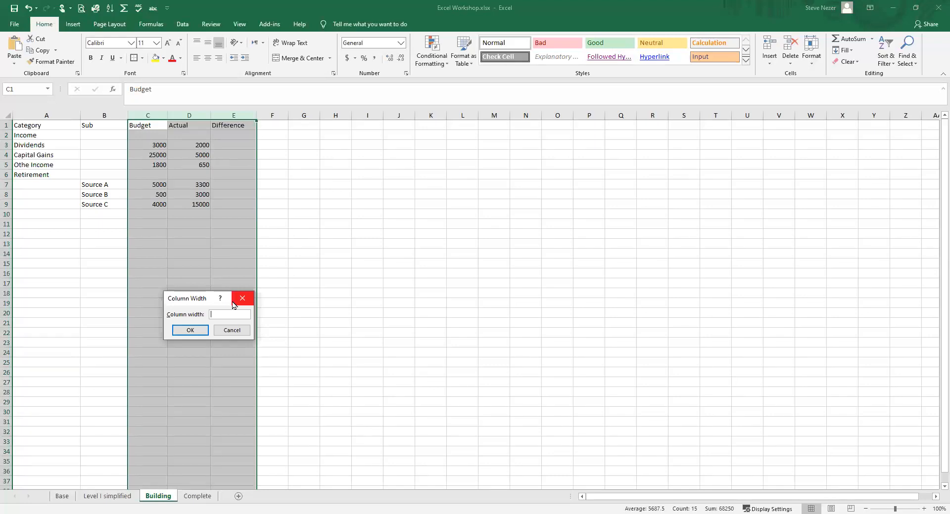
text(18)
key(Return)
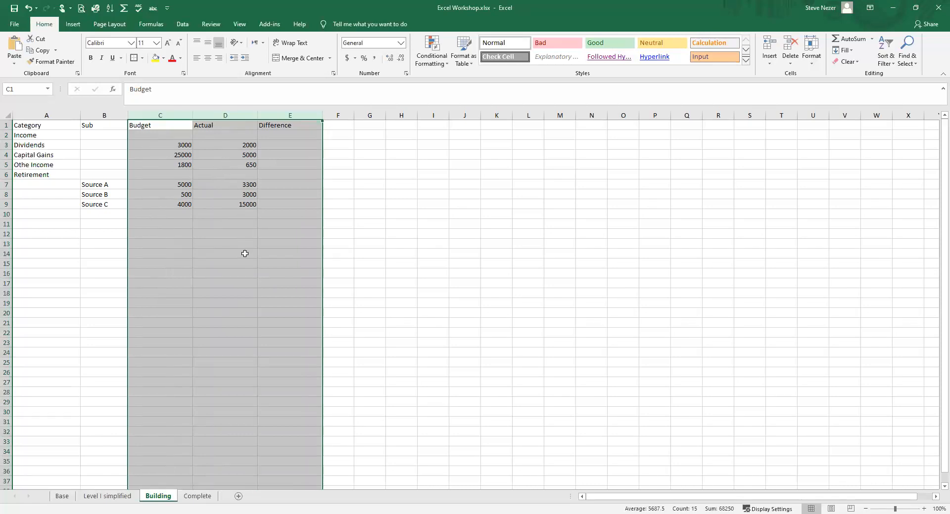
click(245, 254)
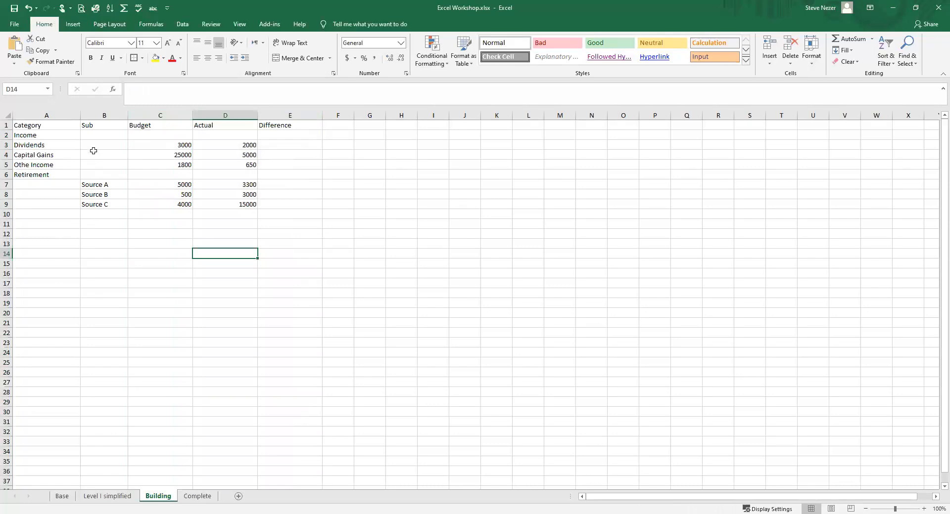
Step: Apply the dollar Accounting number format to cells C3 to E9 and switch them to Comma Style
click(166, 143)
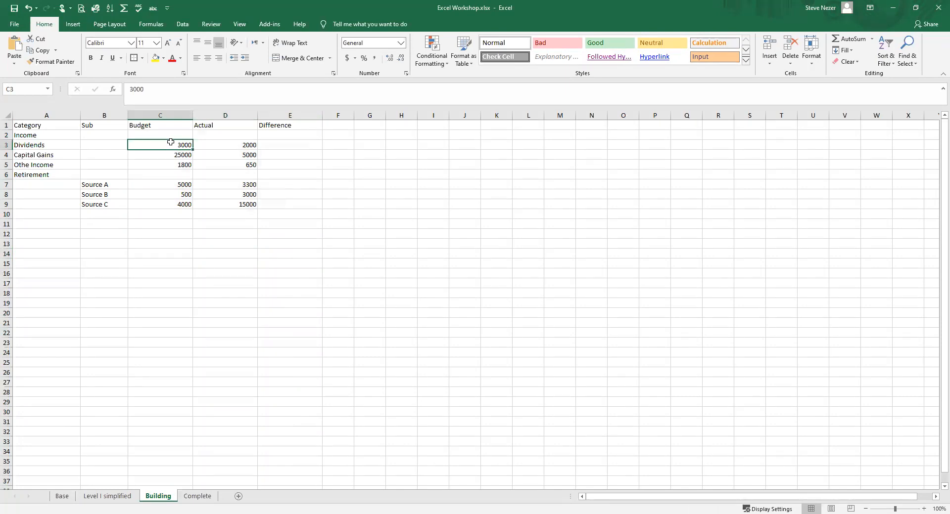
drag(171, 142, 271, 204)
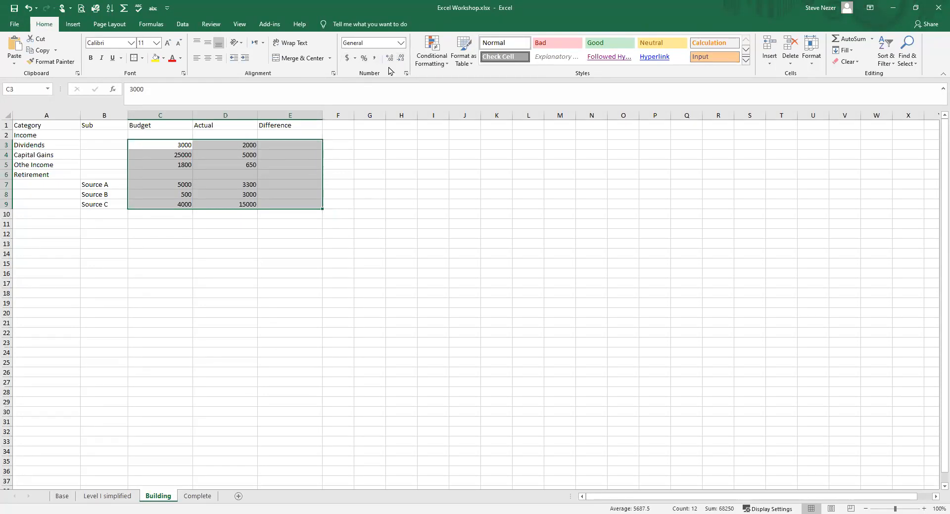
click(355, 58)
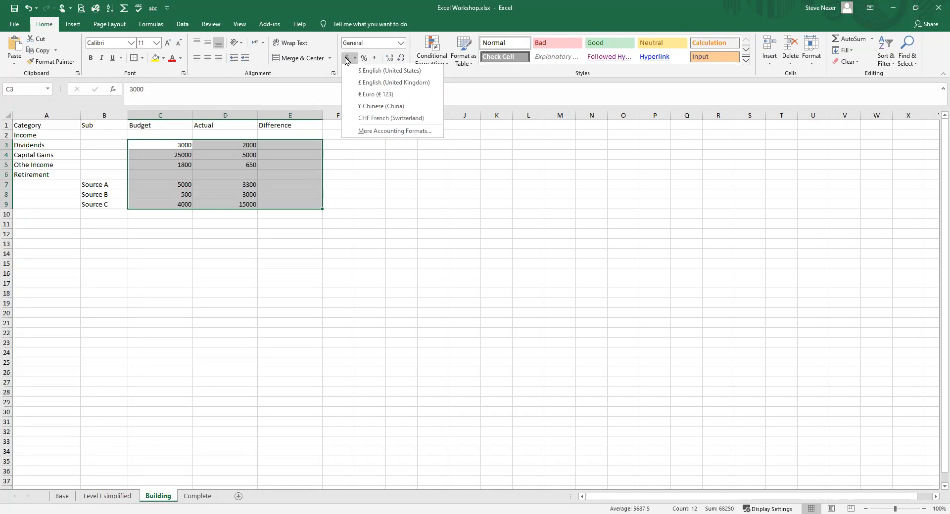
click(346, 59)
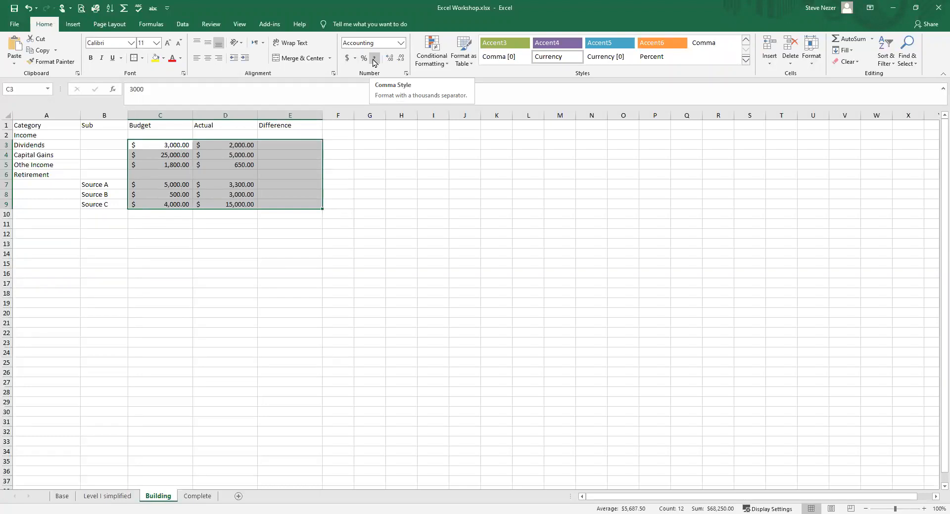
click(374, 59)
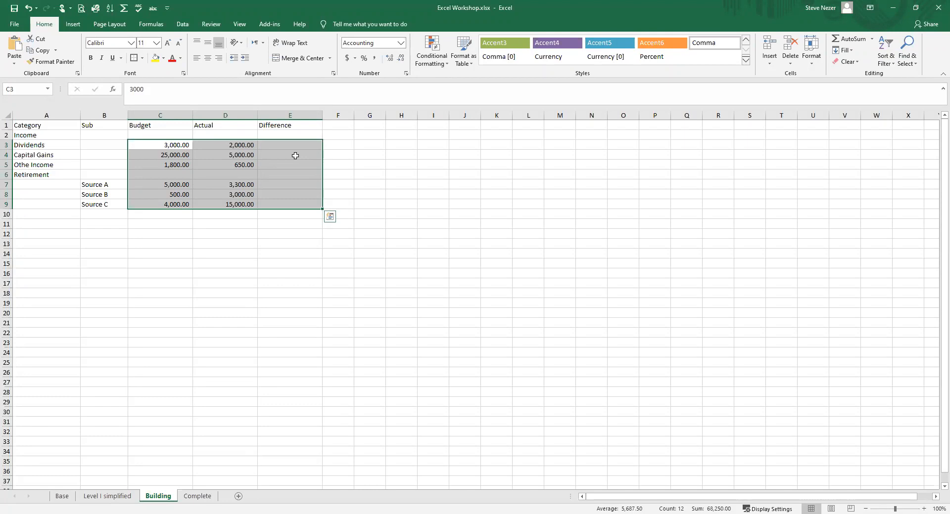
click(269, 146)
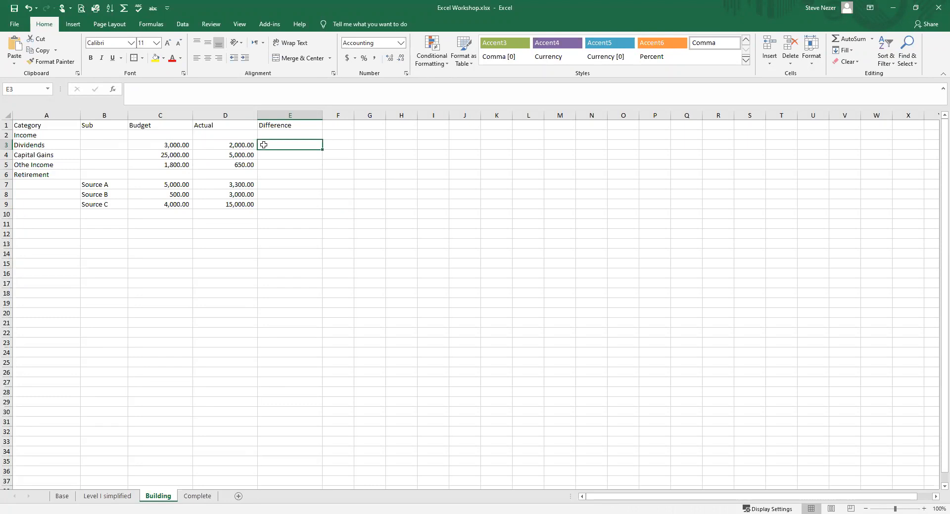
text(+)
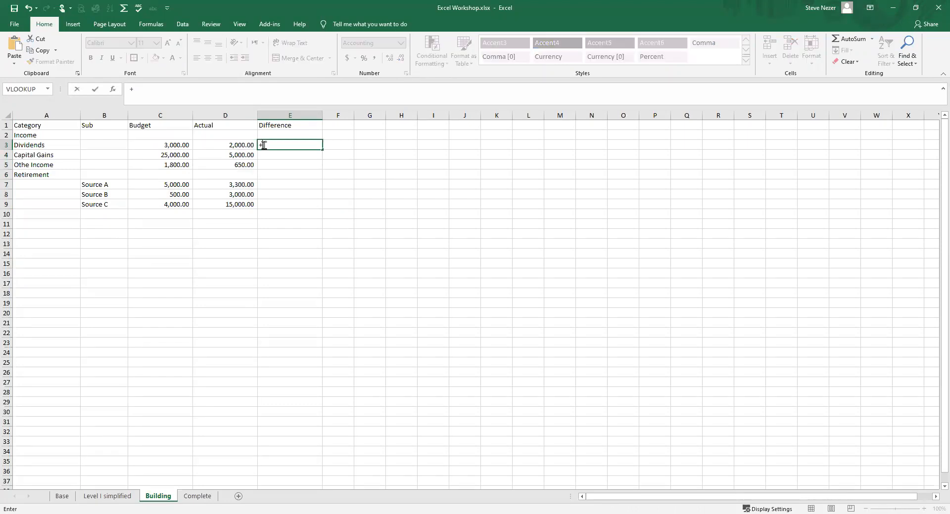
key(BackSpace)
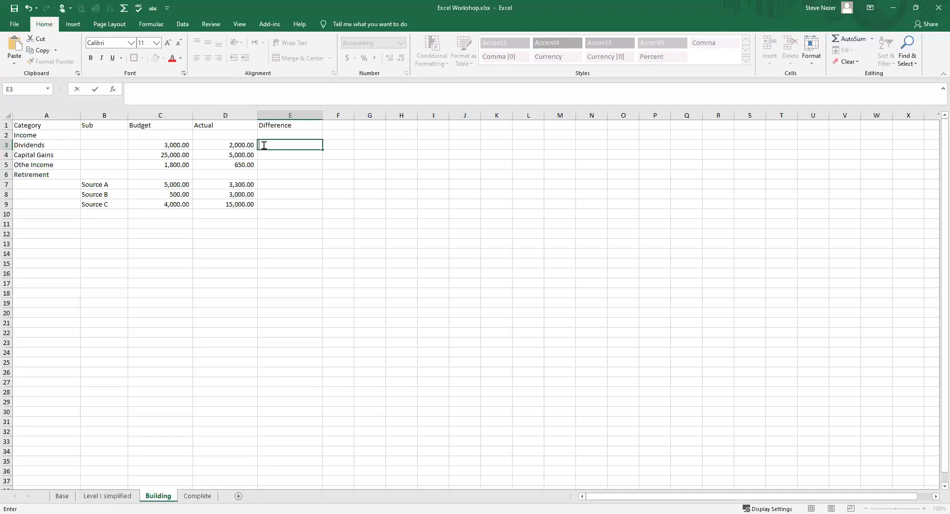
text(=)
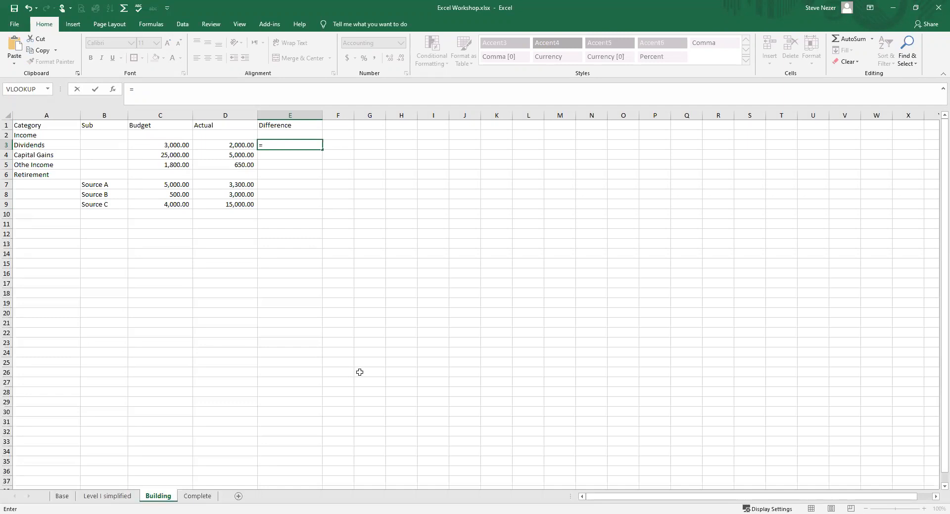
text(b3-)
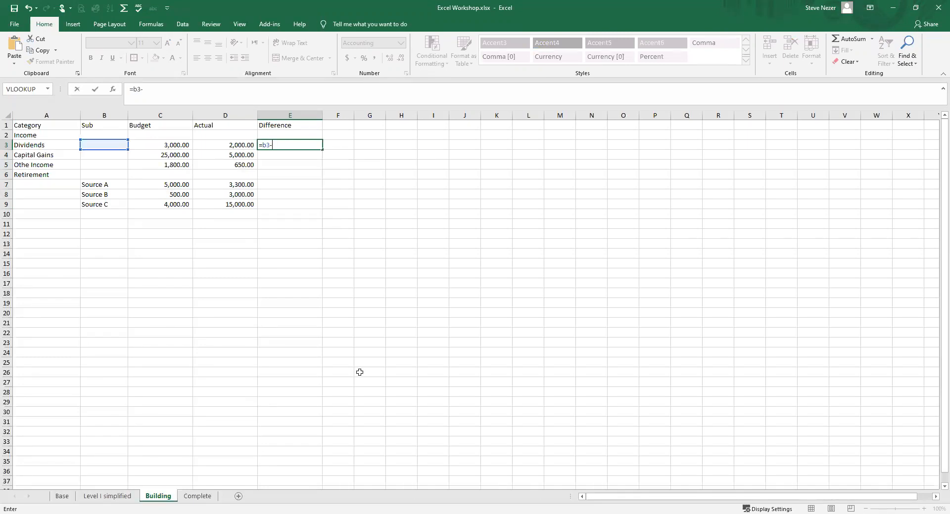
text(c3)
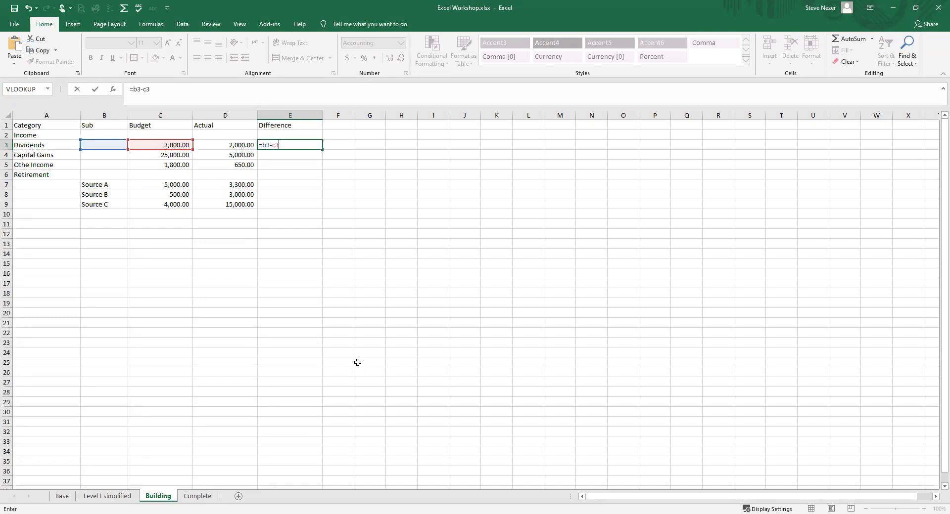
key(Escape)
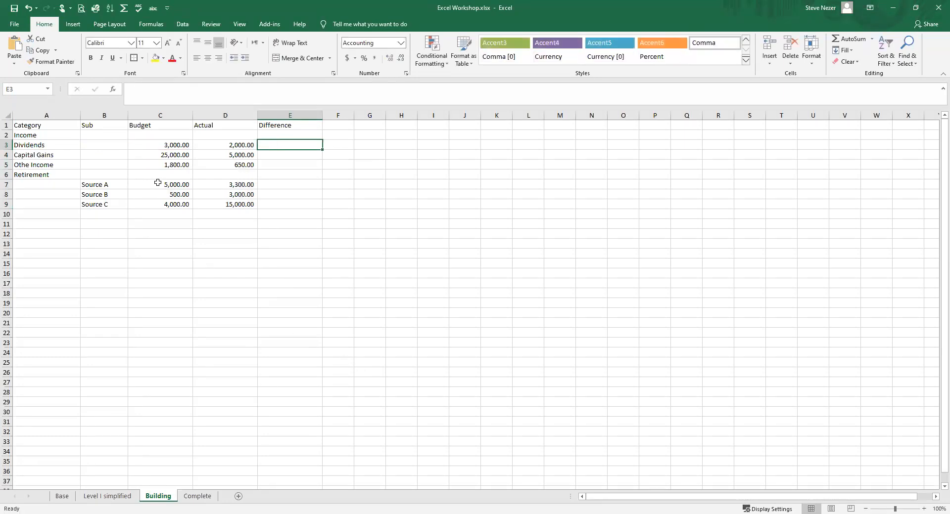
Step: Calculate the Dividends difference between budget and actual in cell E3 with the typed formula =C3-D3
click(164, 145)
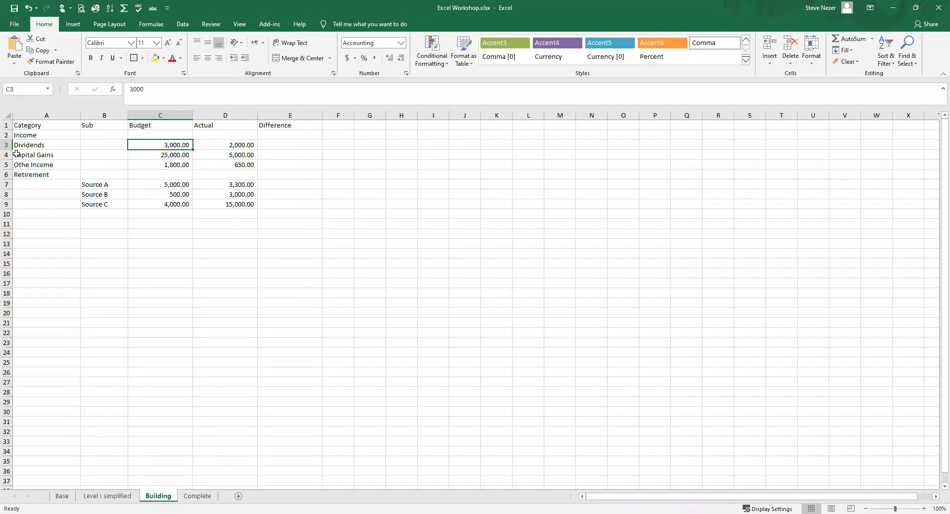
click(221, 145)
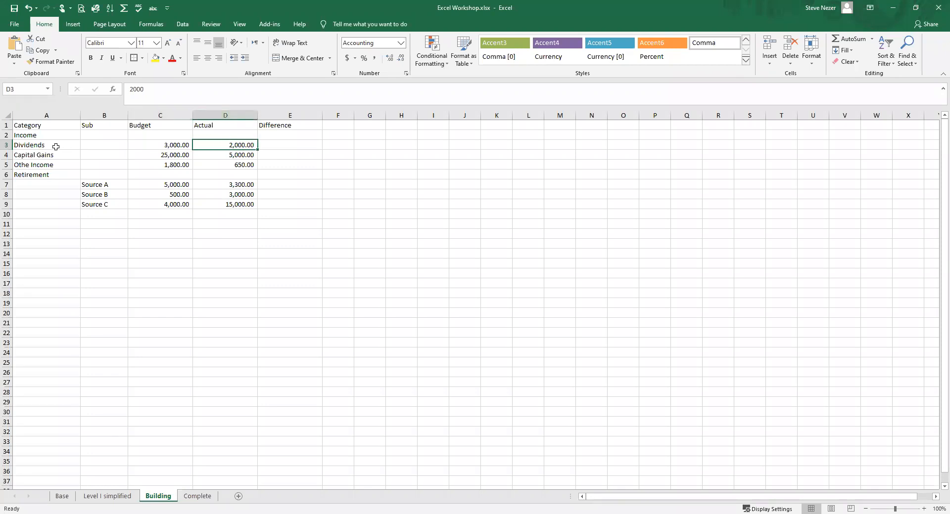
click(7, 145)
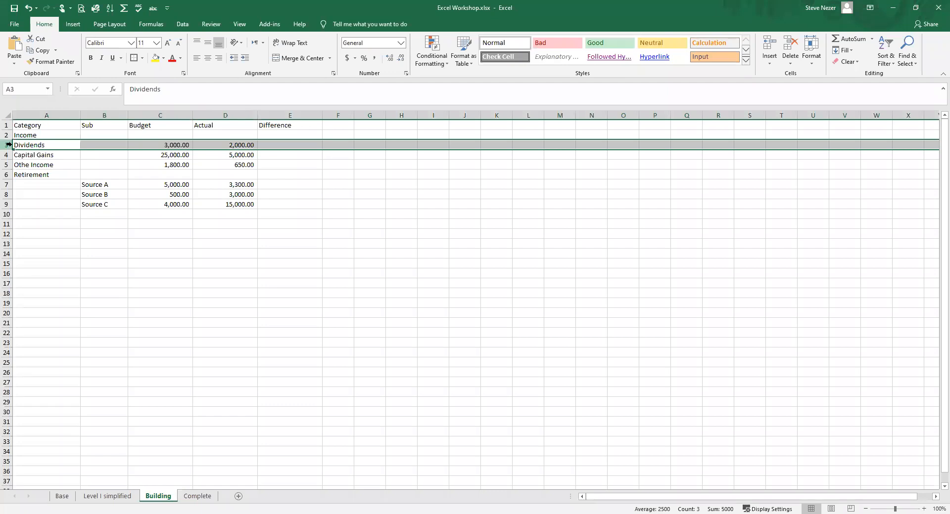
click(267, 149)
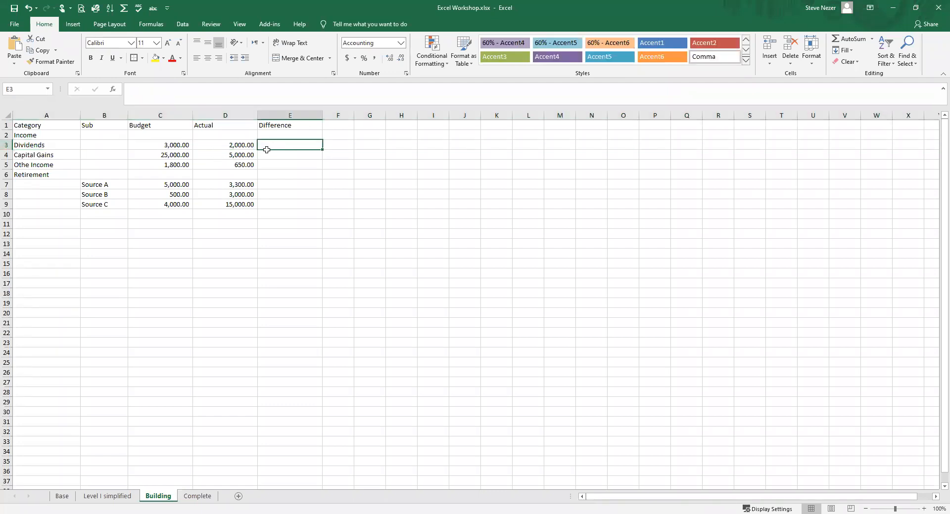
text(=)
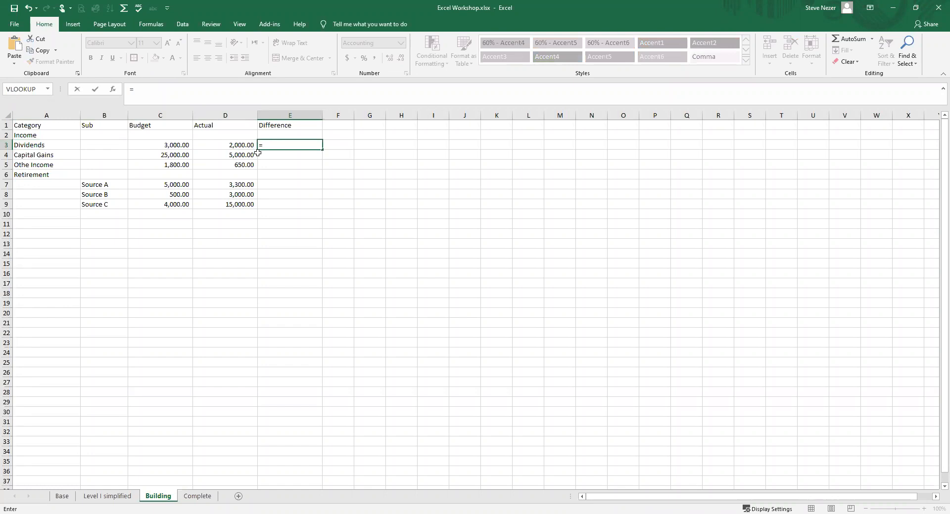
text(c3-d3)
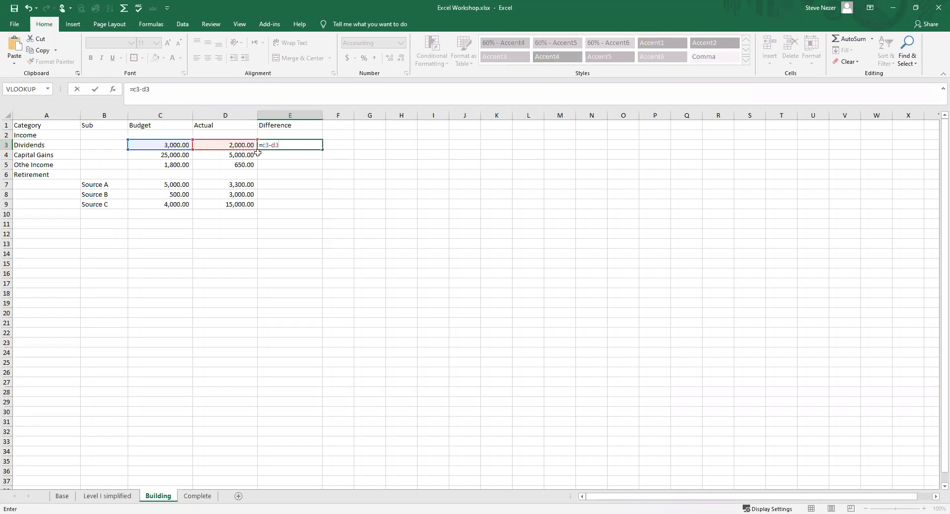
key(Return)
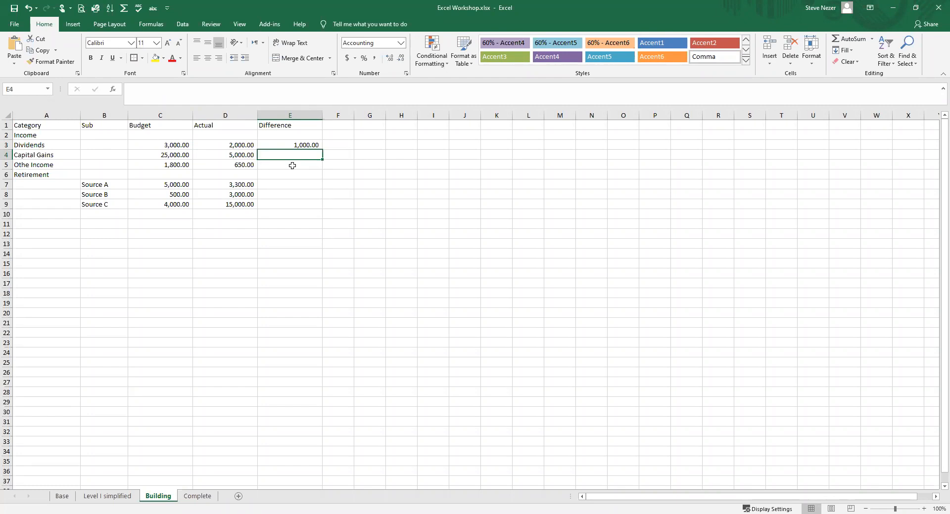
Step: Rebuild the Dividends formula =C3-D3 in cell E3 by picking the budget and actual cells as references
click(299, 146)
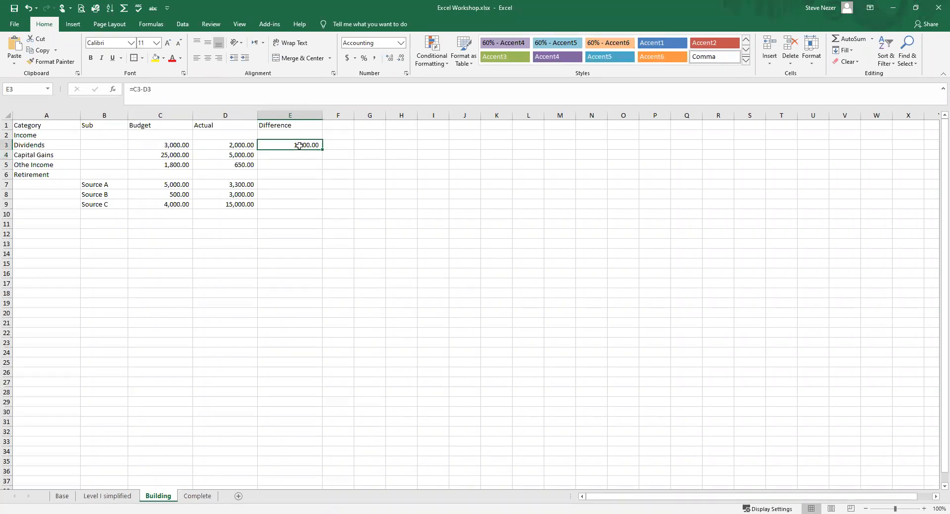
text(=)
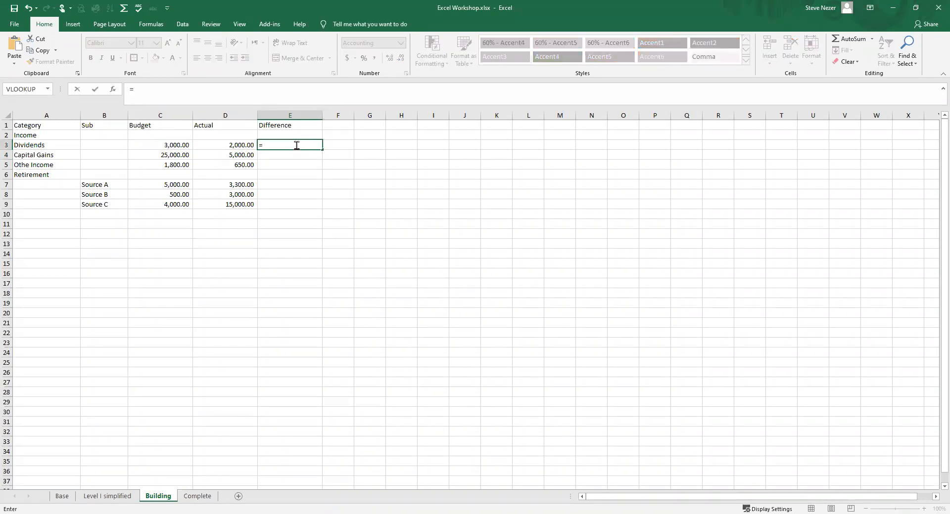
click(164, 143)
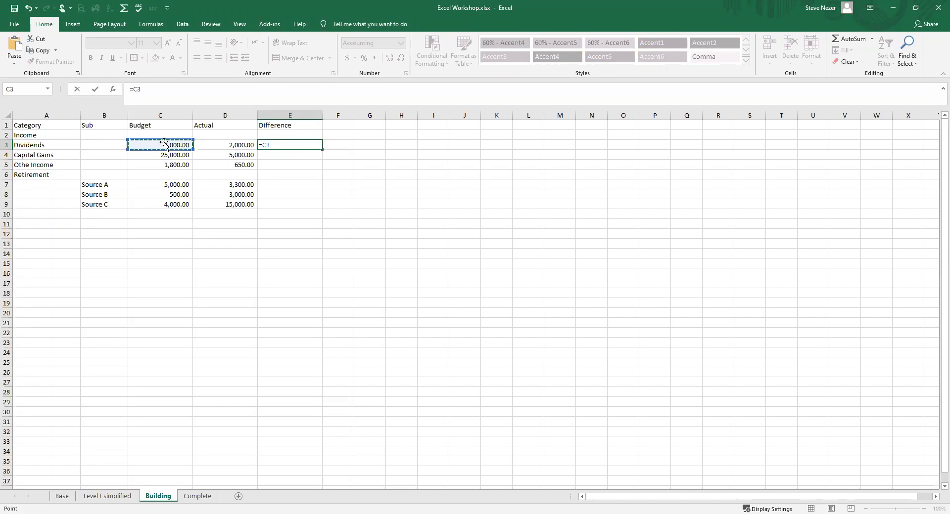
text(-)
click(230, 144)
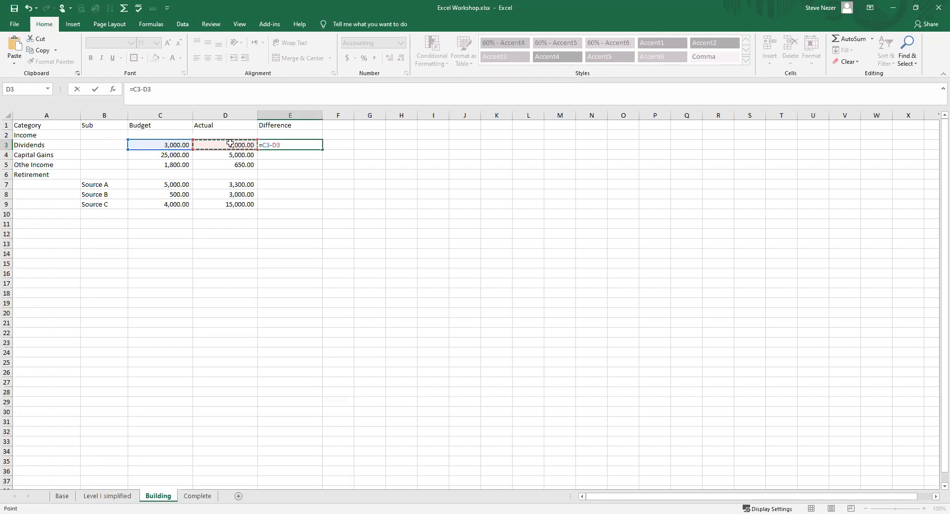
key(Return)
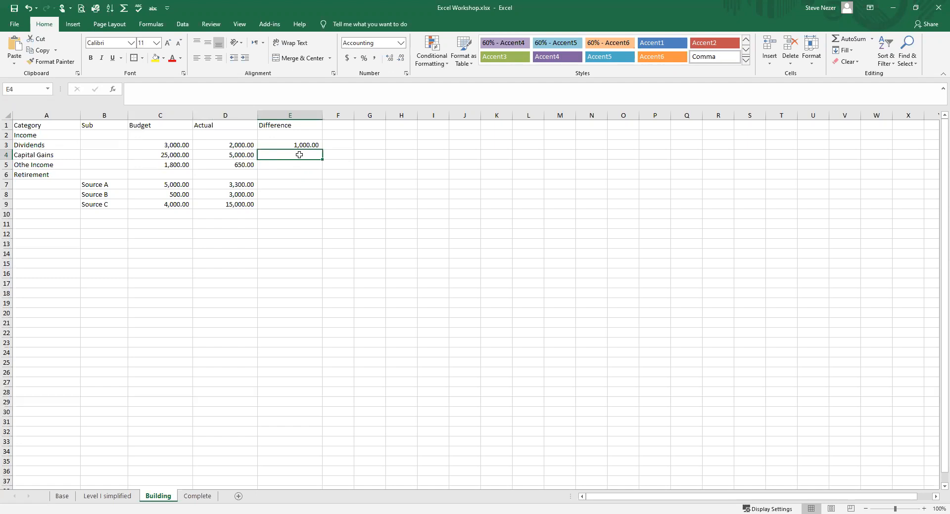
Step: Try the formula =C4-D4 for Capital Gains in cell E4, then clear that cell
text(=)
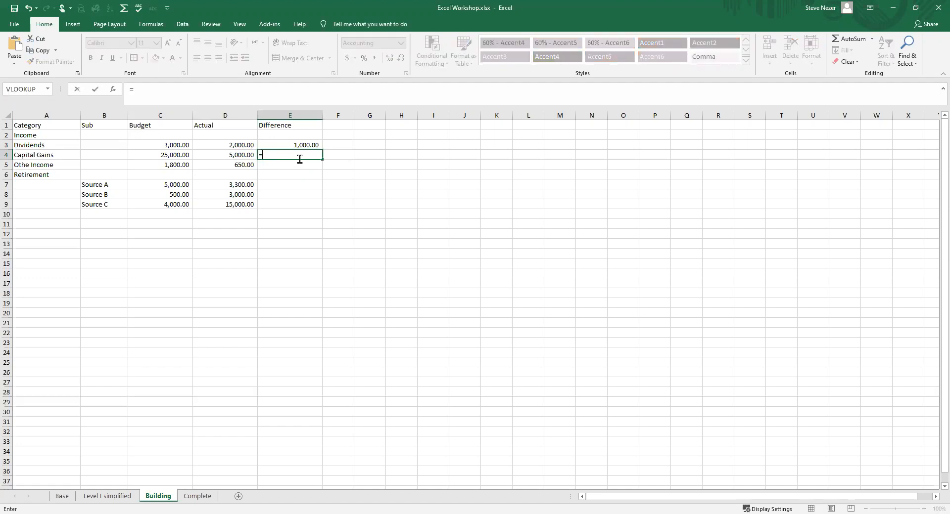
click(156, 154)
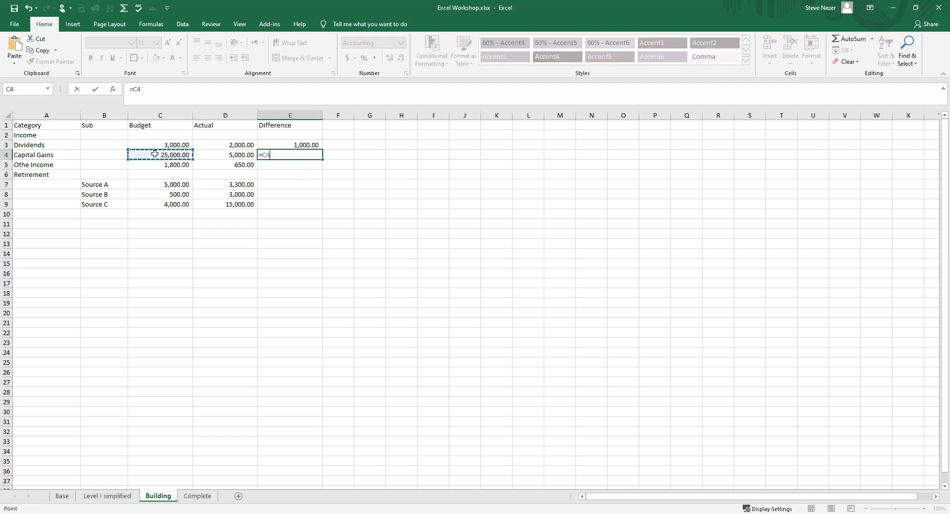
text(-)
click(230, 156)
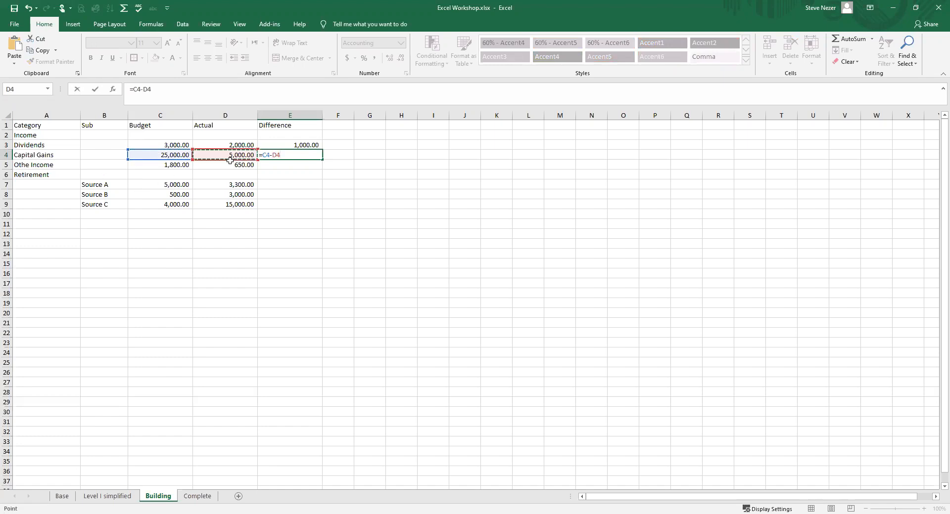
key(Return)
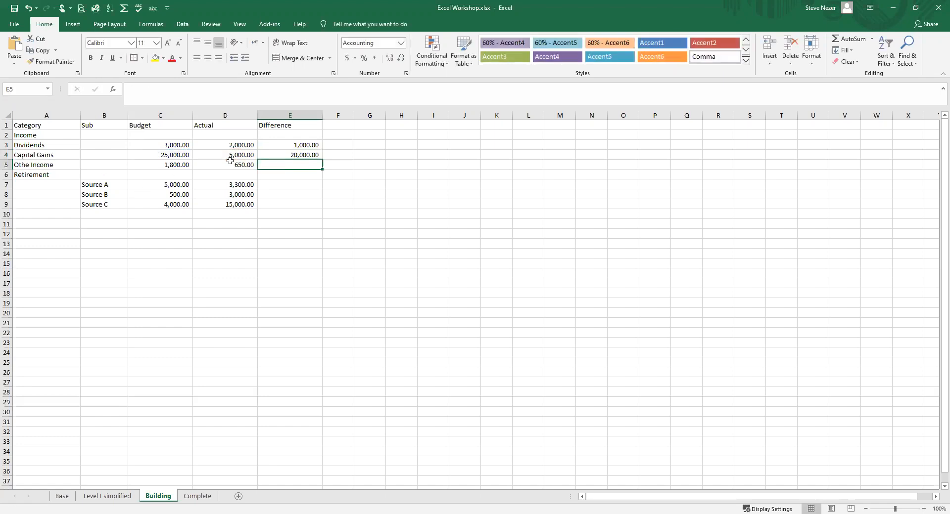
click(287, 154)
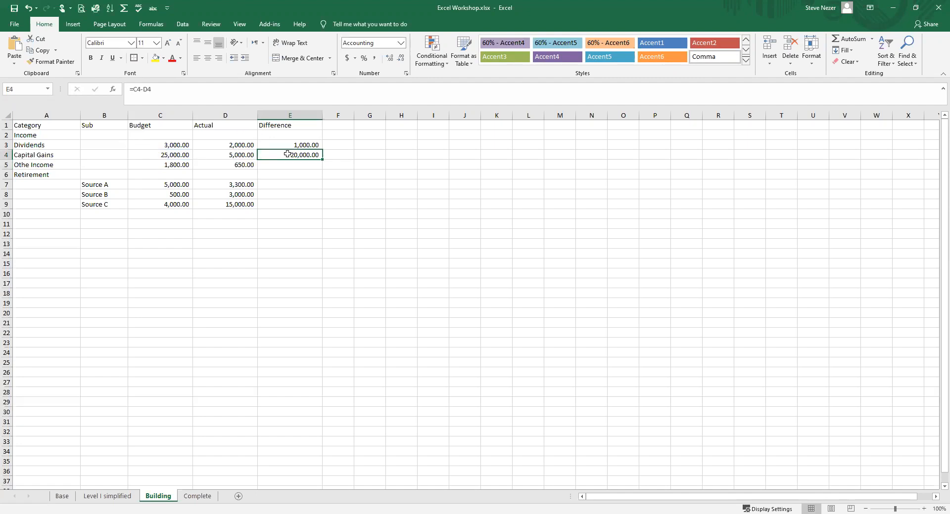
key(Delete)
Step: Copy the Dividends difference formula from cell E3 and paste it into cell E4 for Capital Gains
click(303, 146)
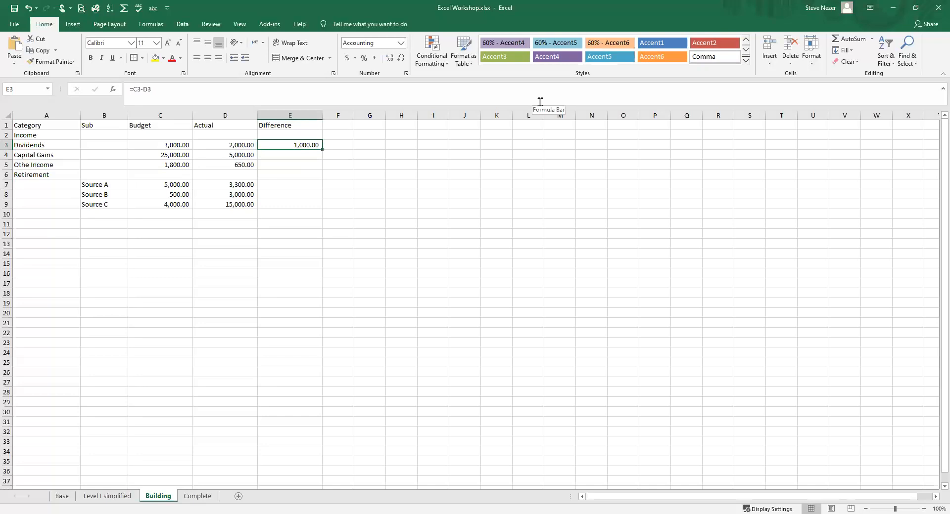
key(ctrl+c)
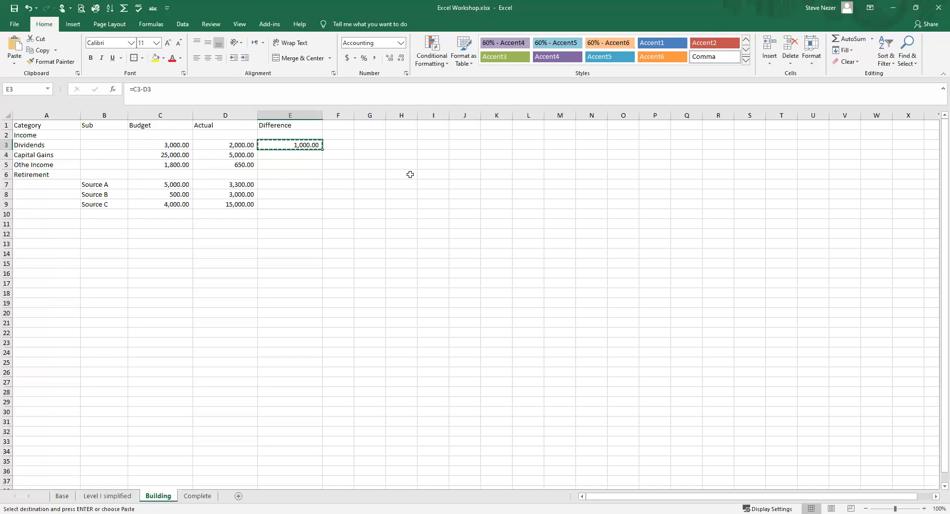
click(305, 153)
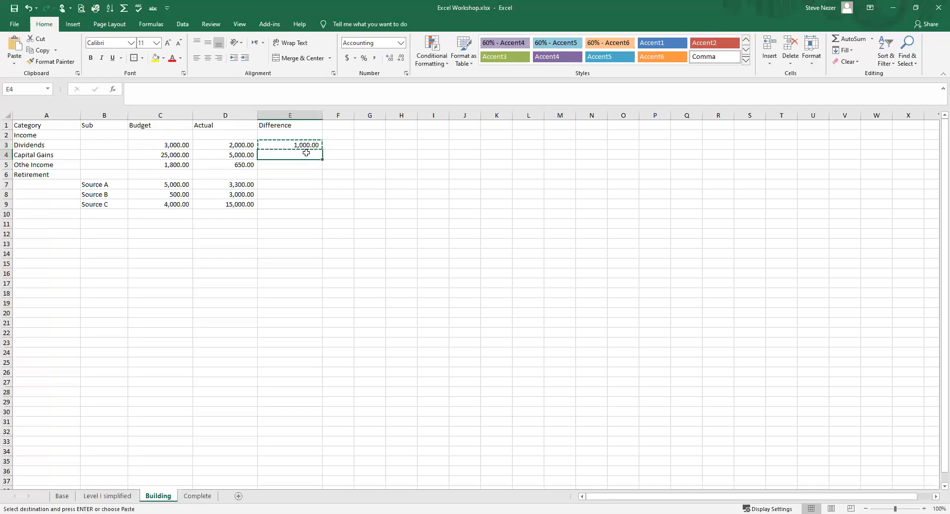
key(ctrl+v)
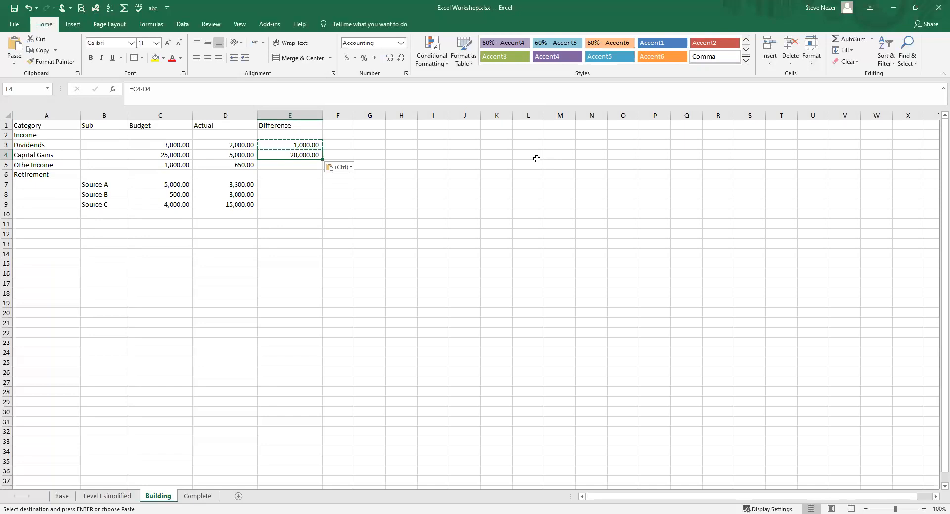
click(430, 193)
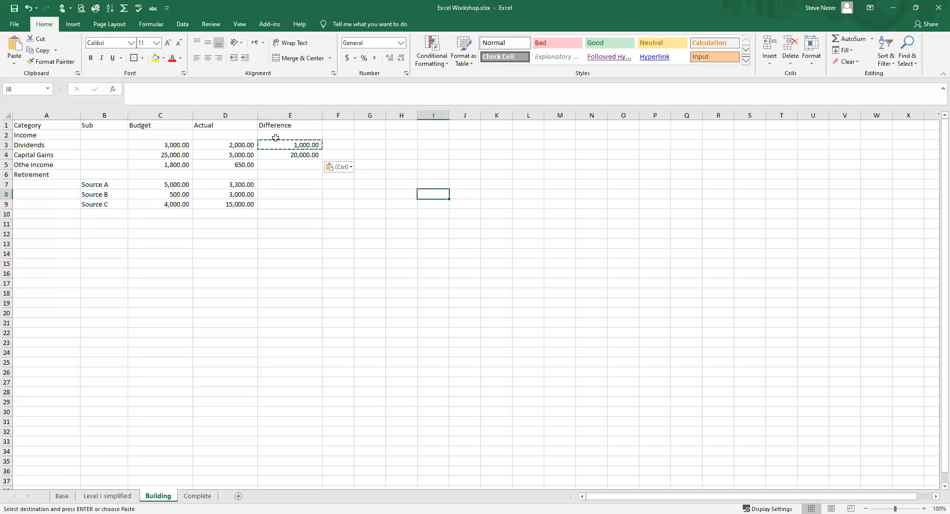
Step: Fill the difference formula from cell E3 down to E5, then extend it from E5 down to E9
click(301, 143)
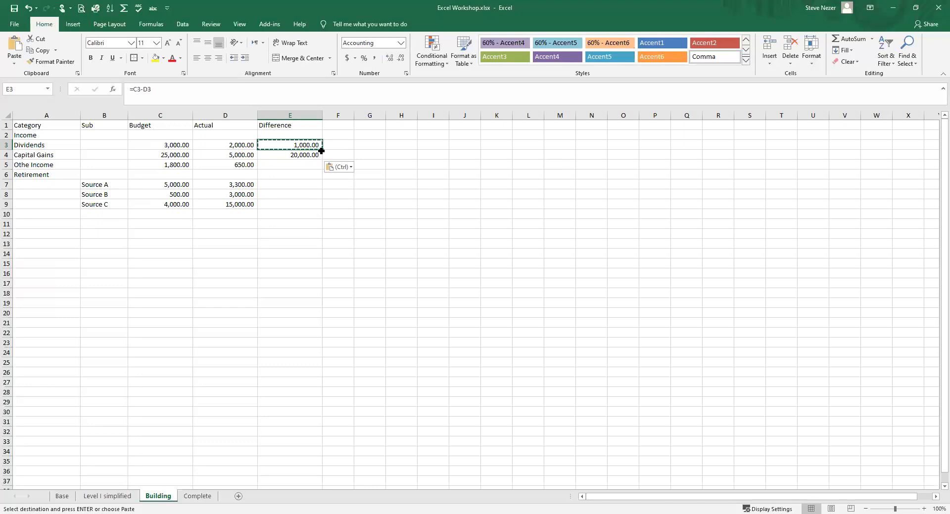
drag(321, 151, 324, 171)
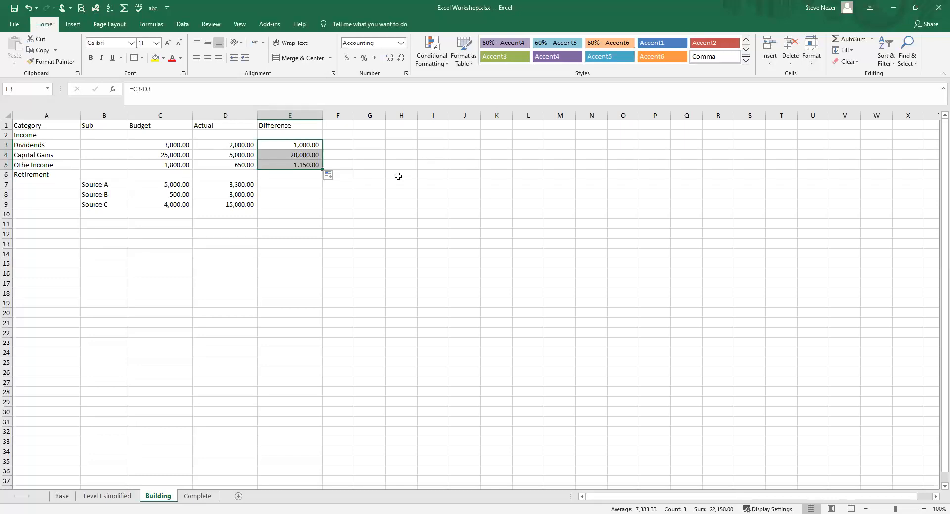
click(296, 165)
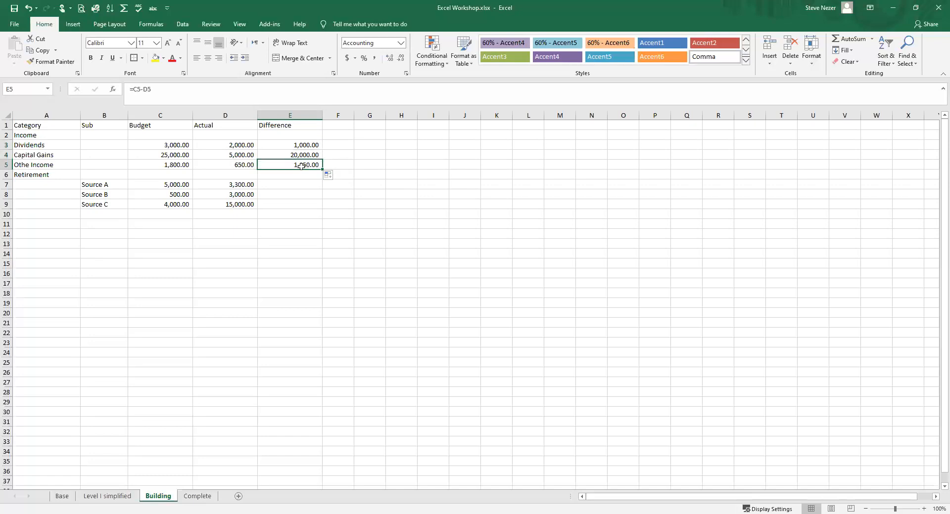
drag(326, 175, 329, 208)
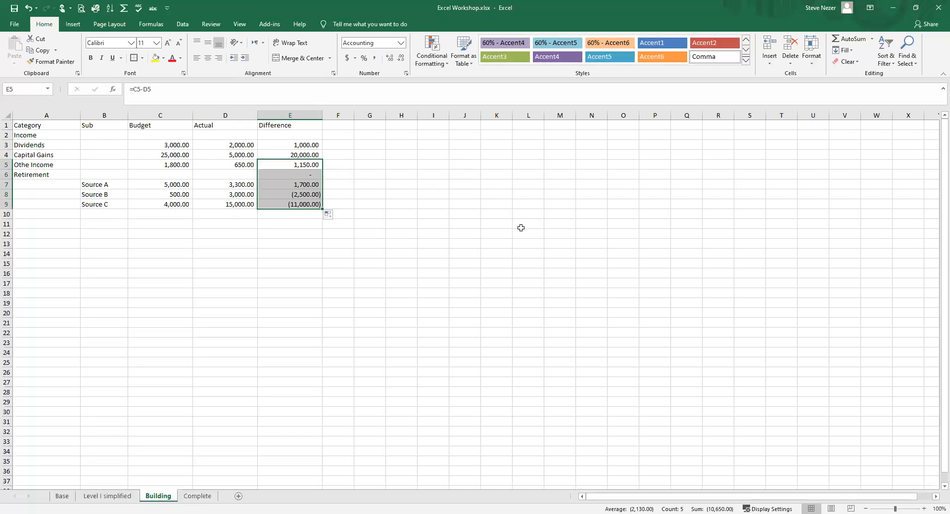
Step: Delete the difference formula from cell E6 in the Retirement heading row
click(307, 176)
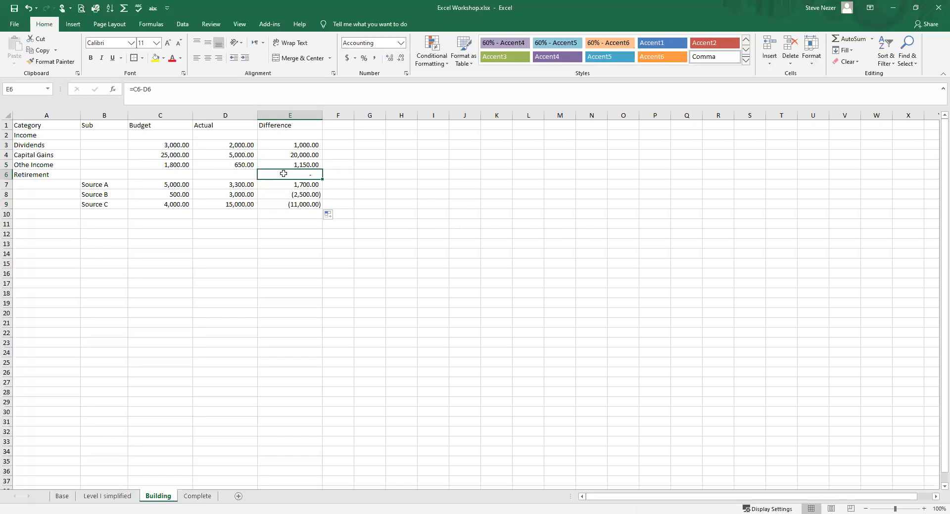
key(Delete)
click(172, 175)
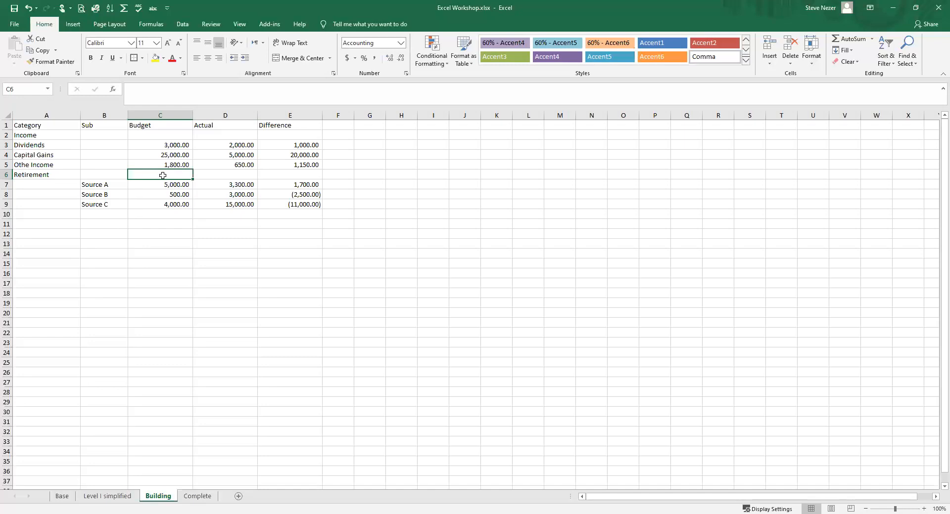
Step: Try the formula =C7+C8+C9 for the Retirement budget in cell C6, then clear that cell
text(=)
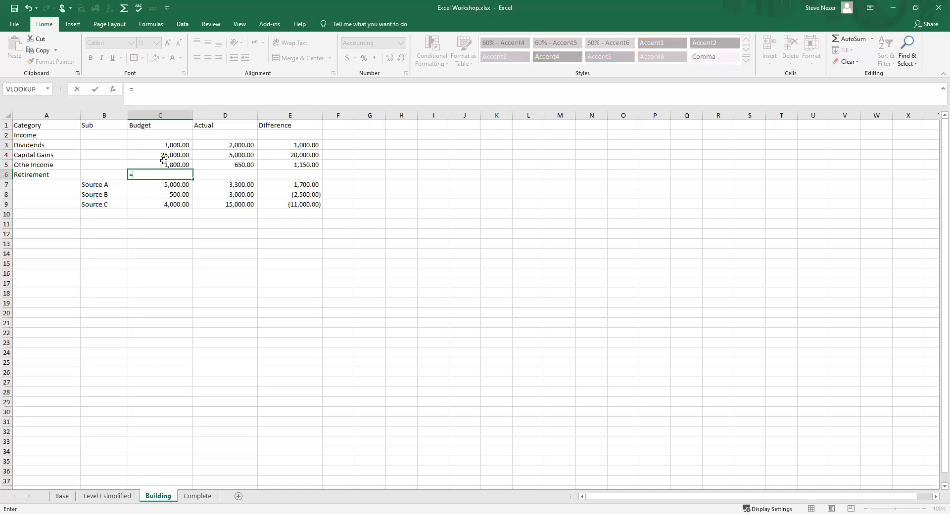
click(168, 187)
text(+)
click(164, 195)
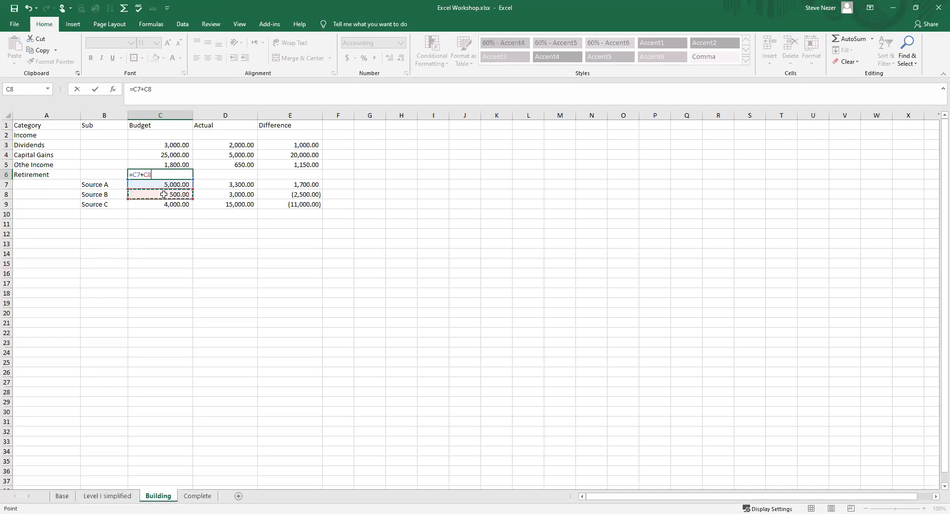
text(+)
click(179, 206)
key(Return)
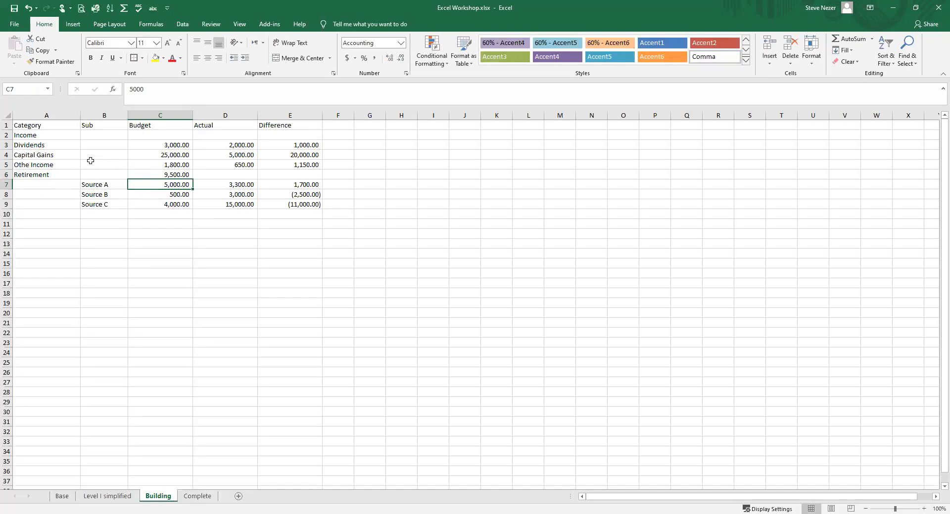
click(158, 173)
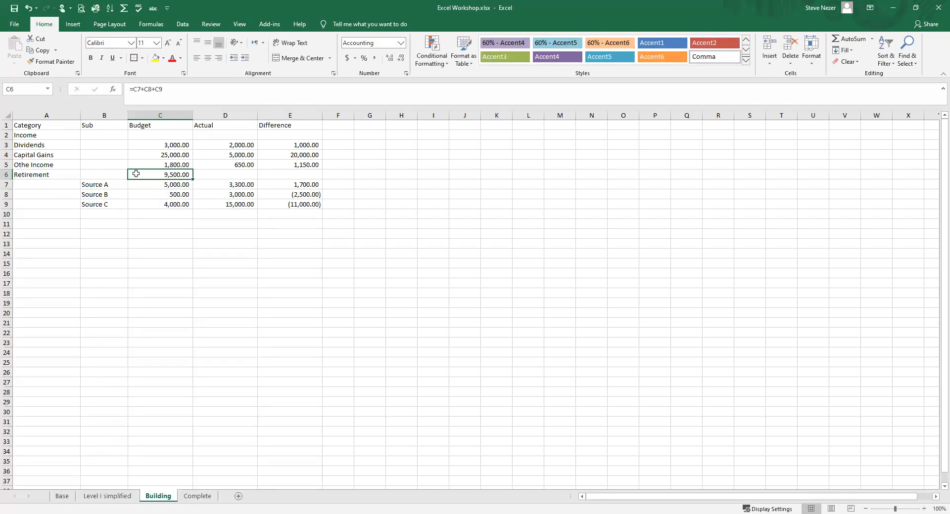
key(Delete)
Step: Total the Retirement budget in cell C6 with AutoSum over the three source rows, C7:C9
click(167, 184)
click(168, 173)
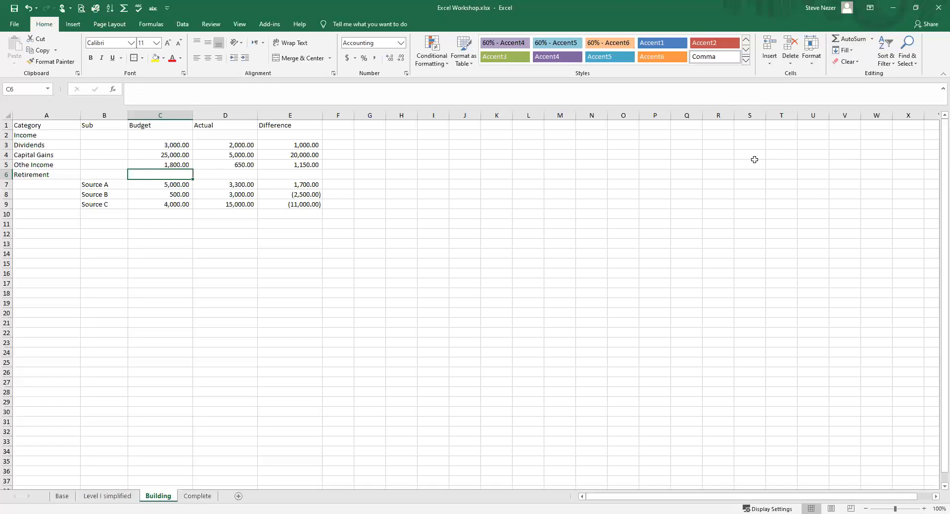
click(850, 38)
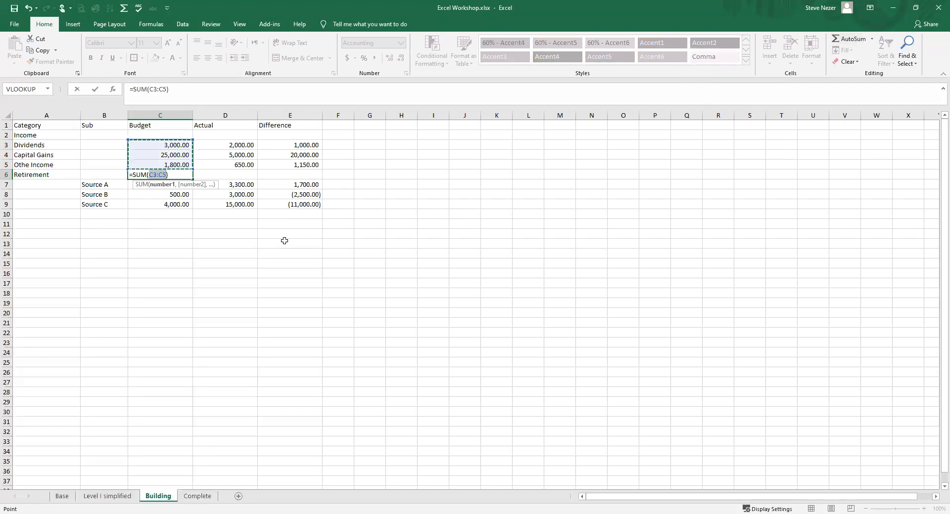
click(139, 205)
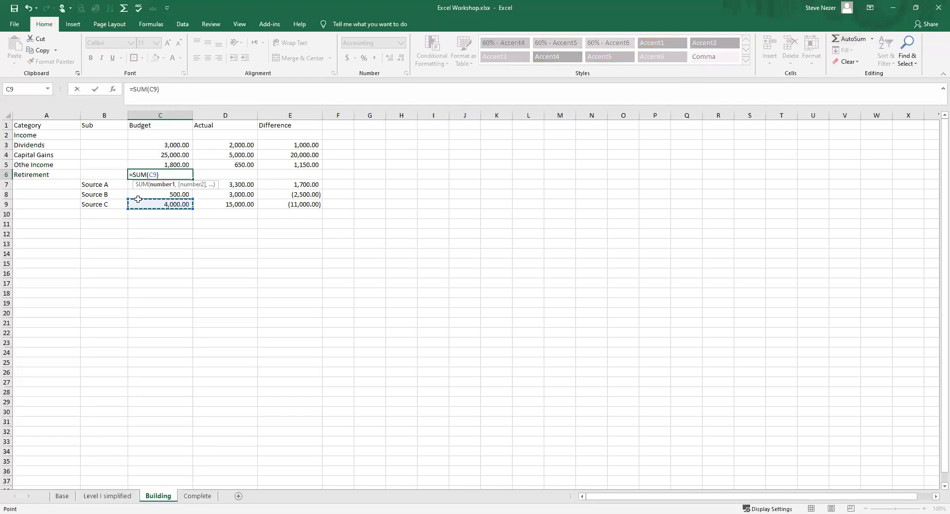
drag(138, 200, 140, 186)
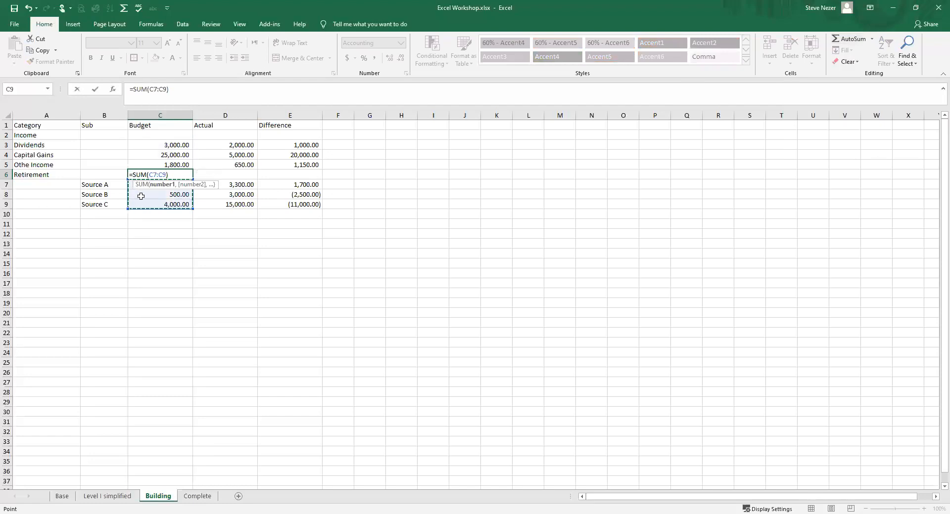
key(Return)
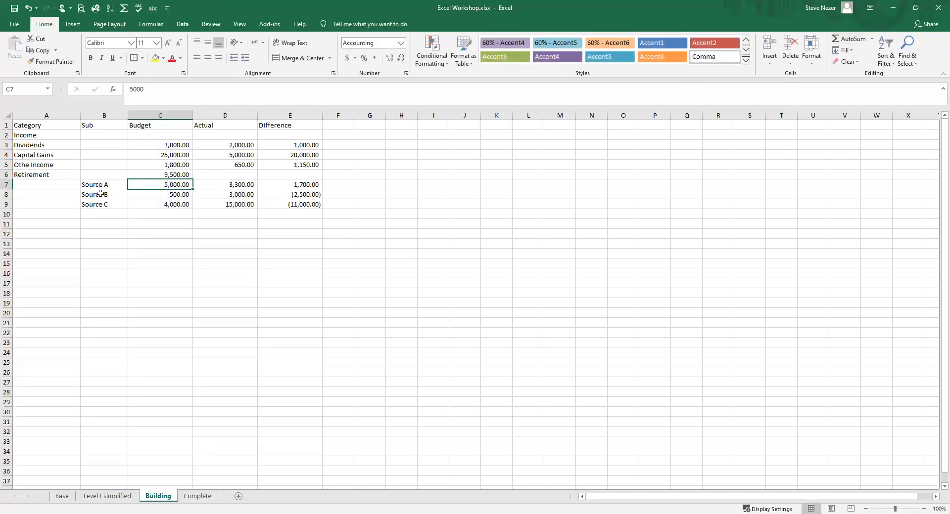
click(163, 176)
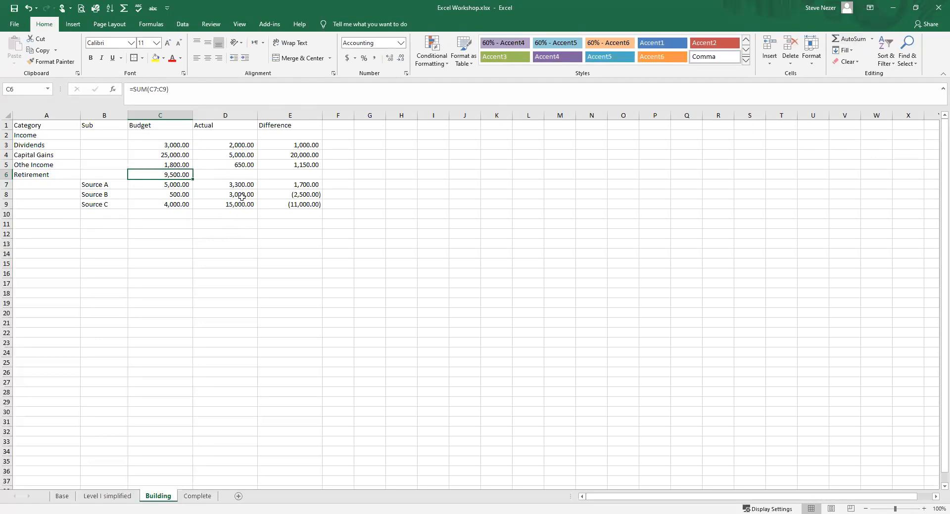
Step: Try an AutoSum of the actual amounts D7:D9 in cell D10 below them, then clear that cell
click(231, 212)
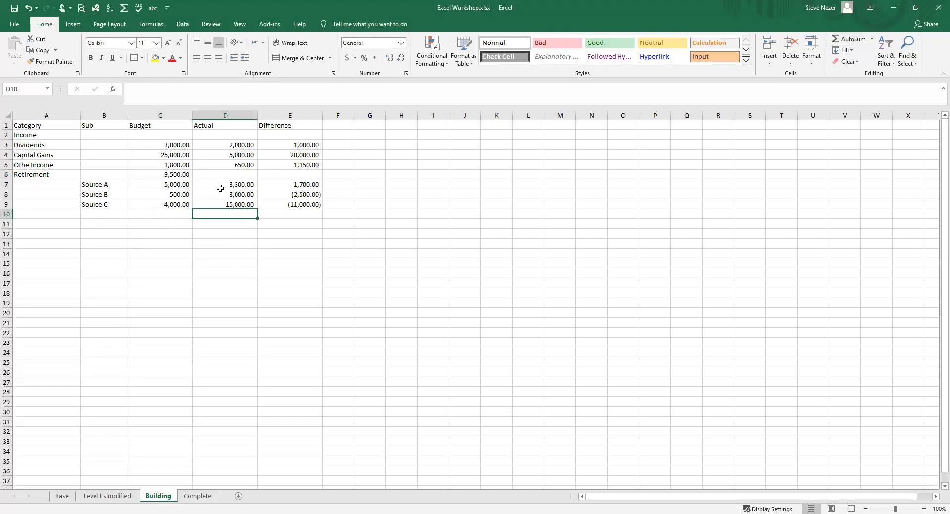
drag(223, 183, 225, 204)
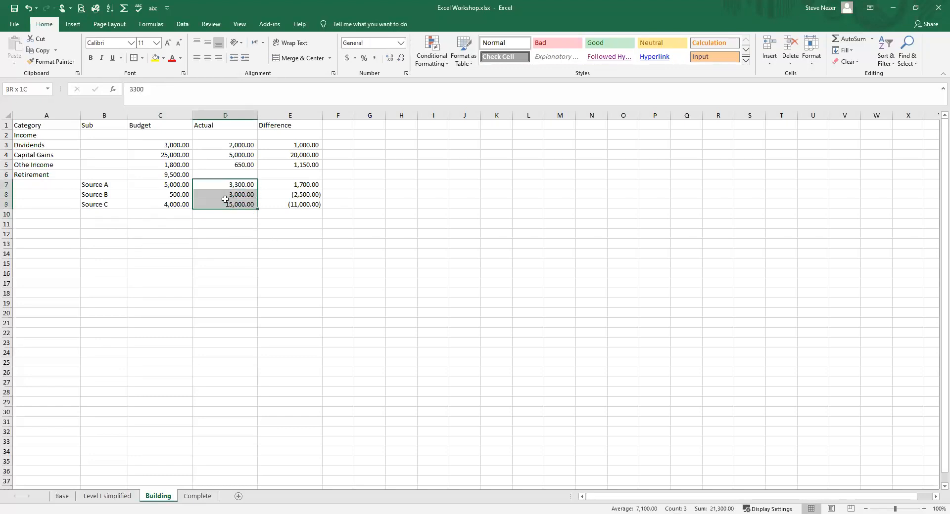
click(237, 234)
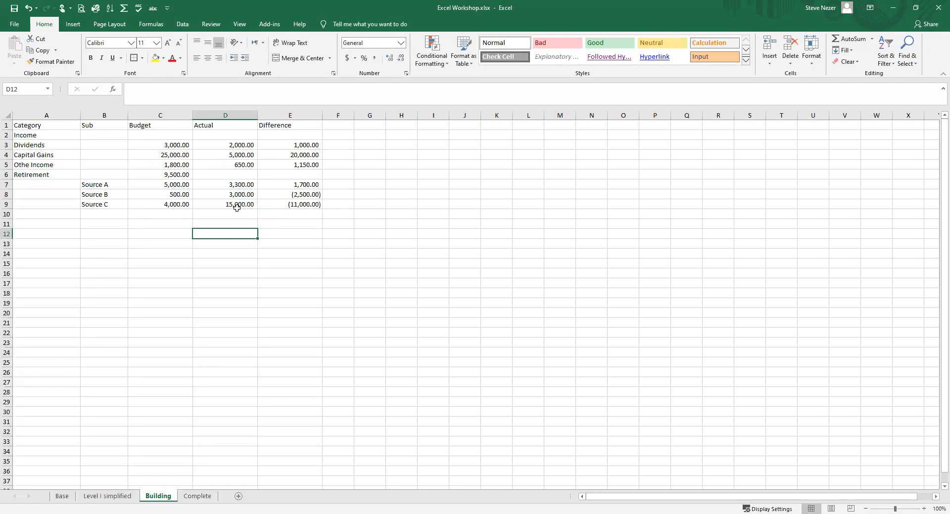
click(236, 211)
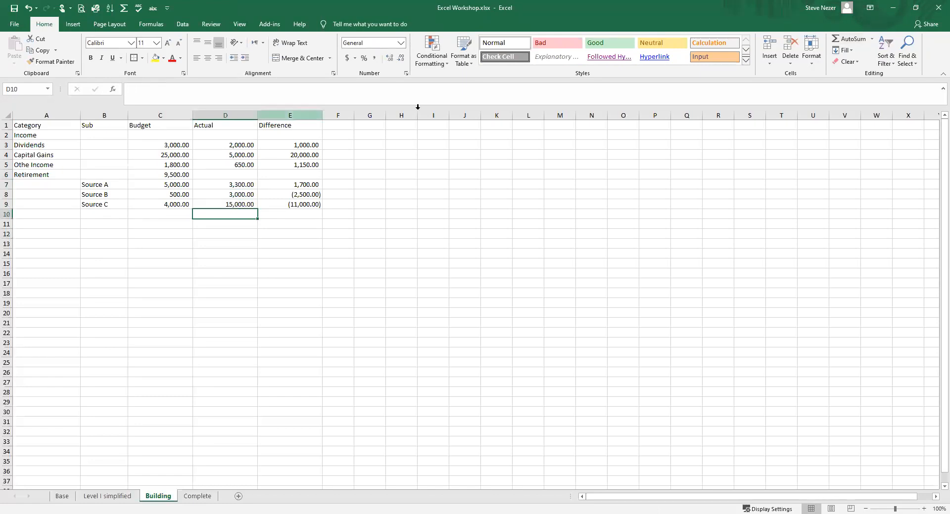
click(850, 39)
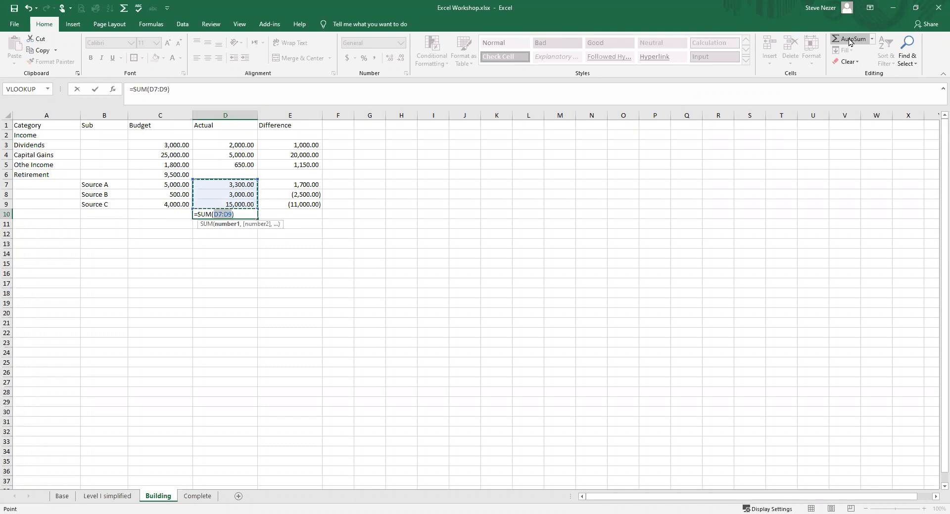
key(Return)
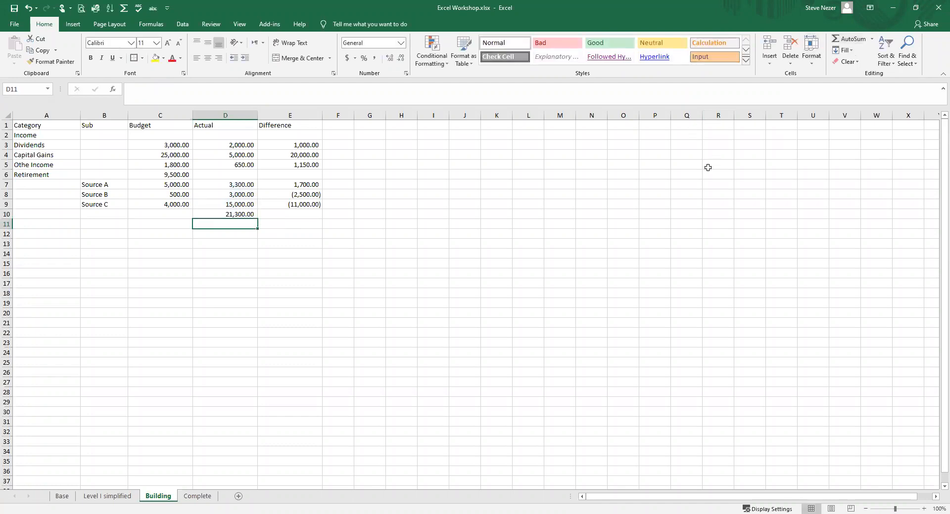
click(246, 214)
key(Delete)
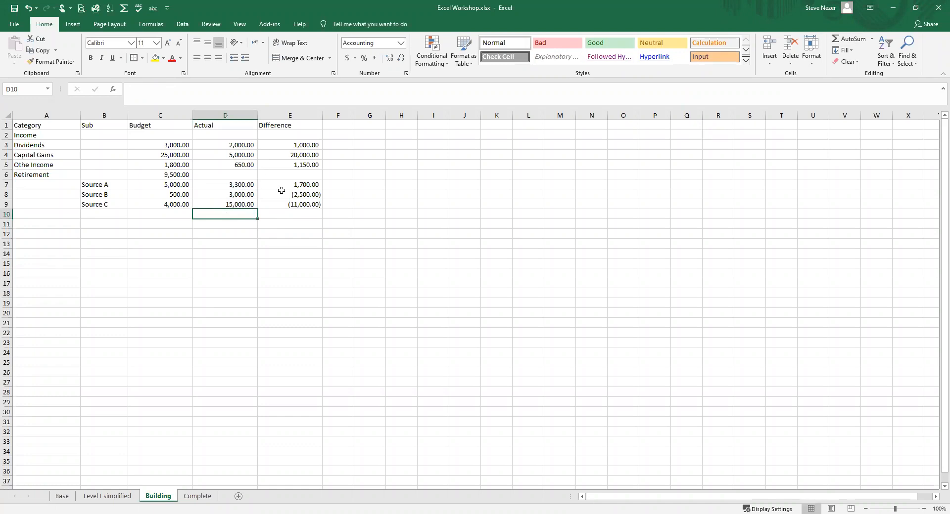
Step: Total the Retirement actual amounts in cell D6 with AutoSum over D7:D9
click(229, 176)
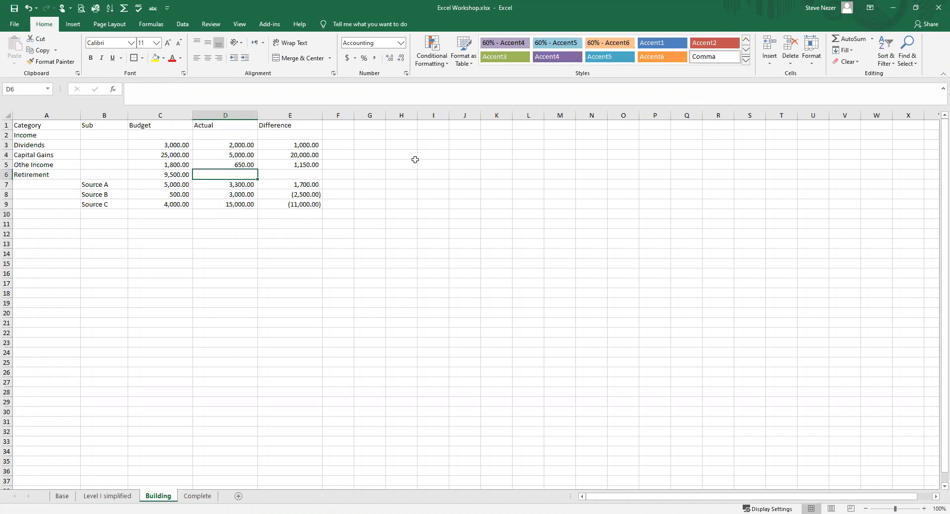
click(836, 43)
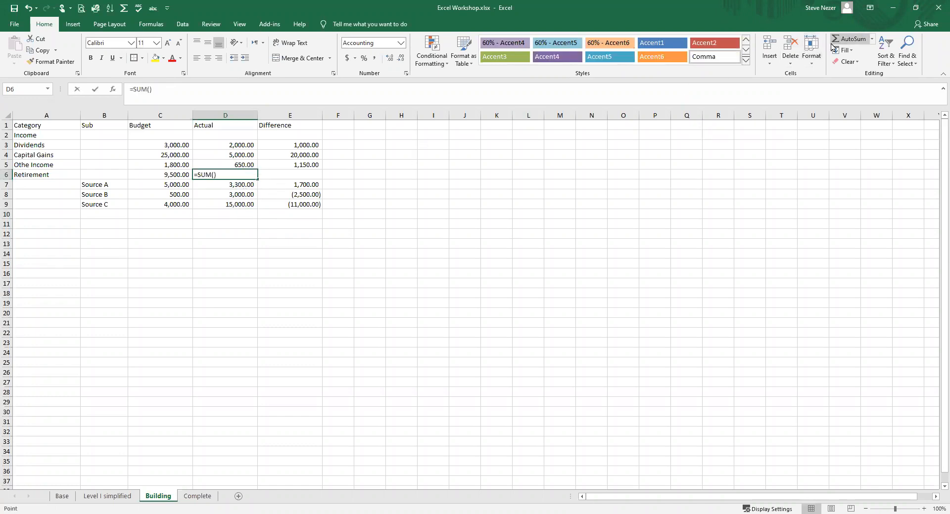
click(250, 200)
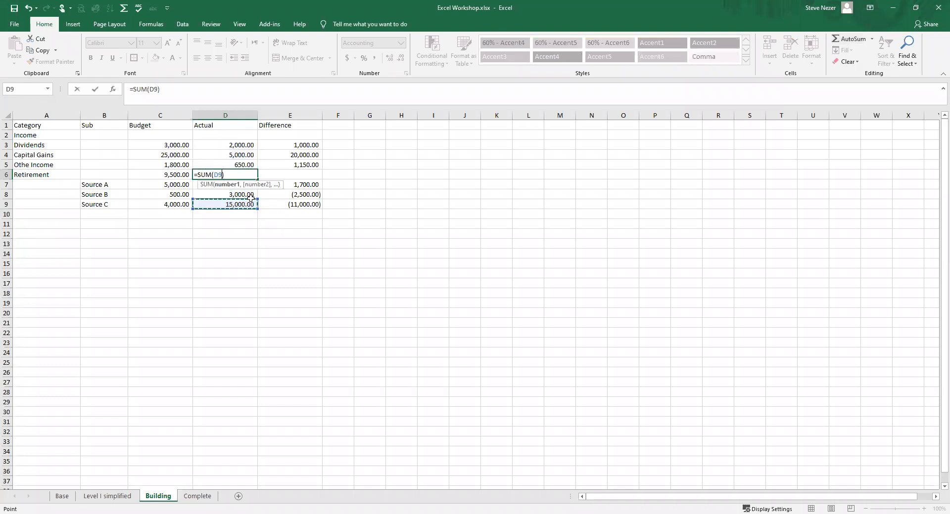
drag(250, 198, 252, 184)
key(Return)
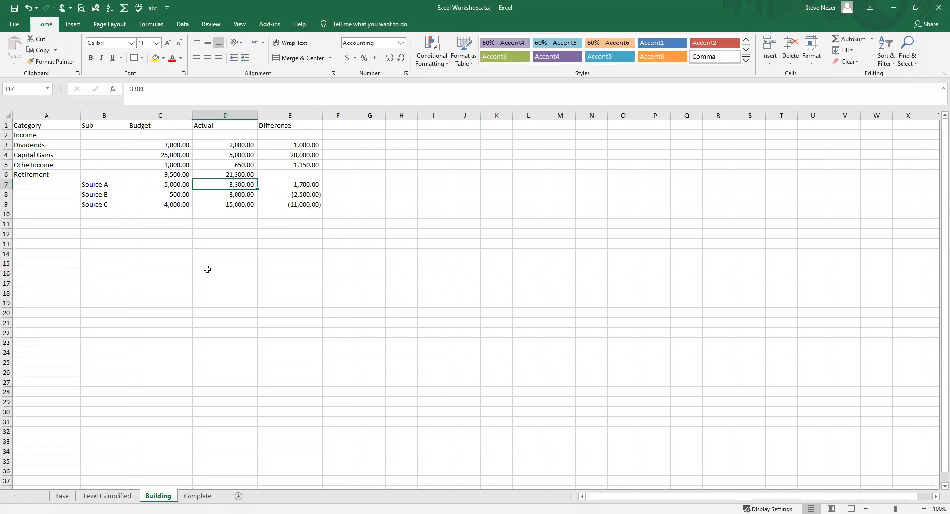
Step: Label row 11 as Total Income in cell A11
click(24, 224)
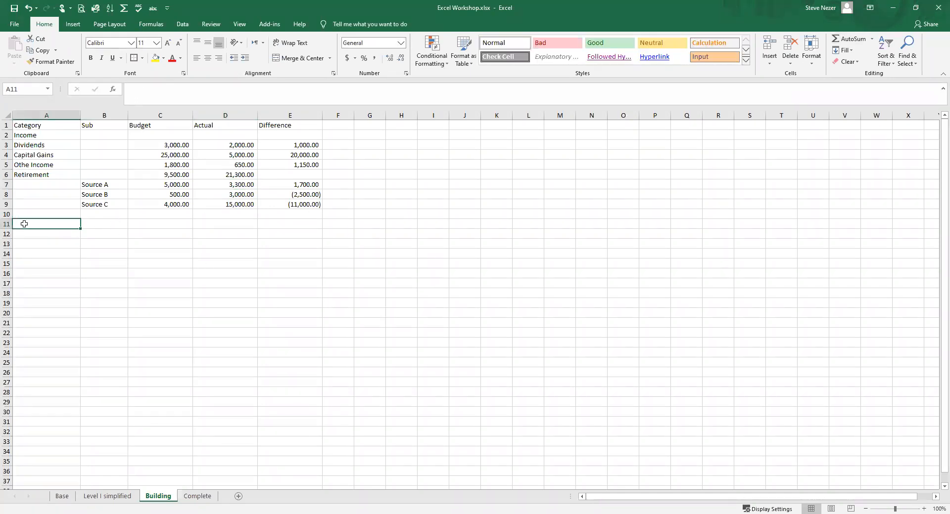
text(T)
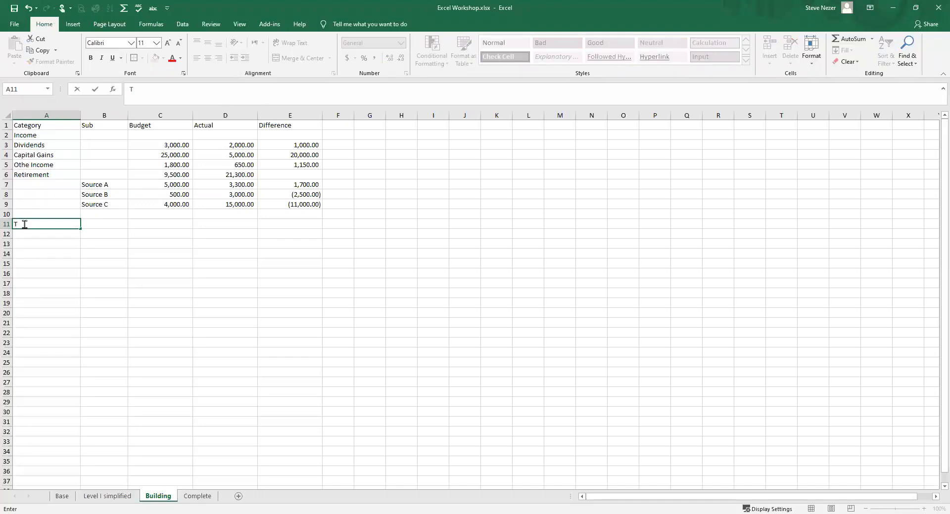
text(otal Income)
key(Return)
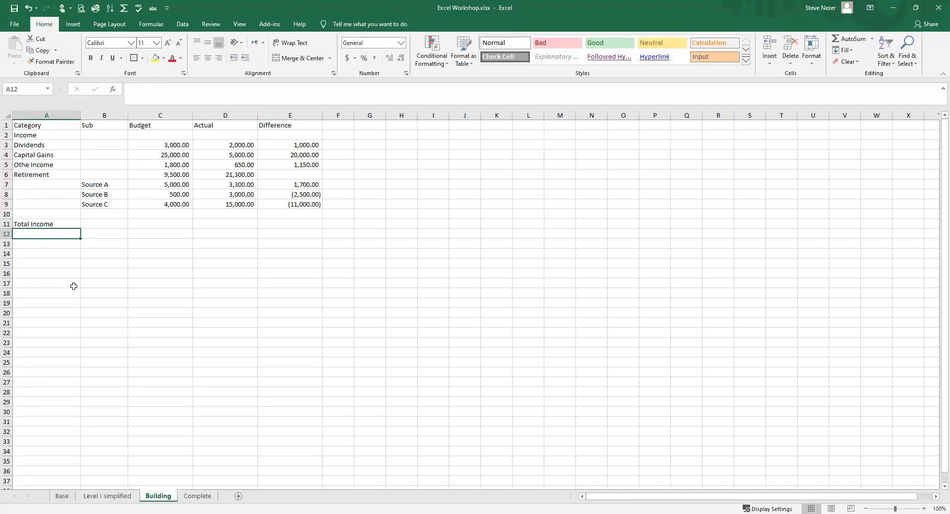
Step: Try an AutoSum of C3:C10 for the Total Income budget in cell C11, and compare the Retirement subtotal with its source rows
click(177, 226)
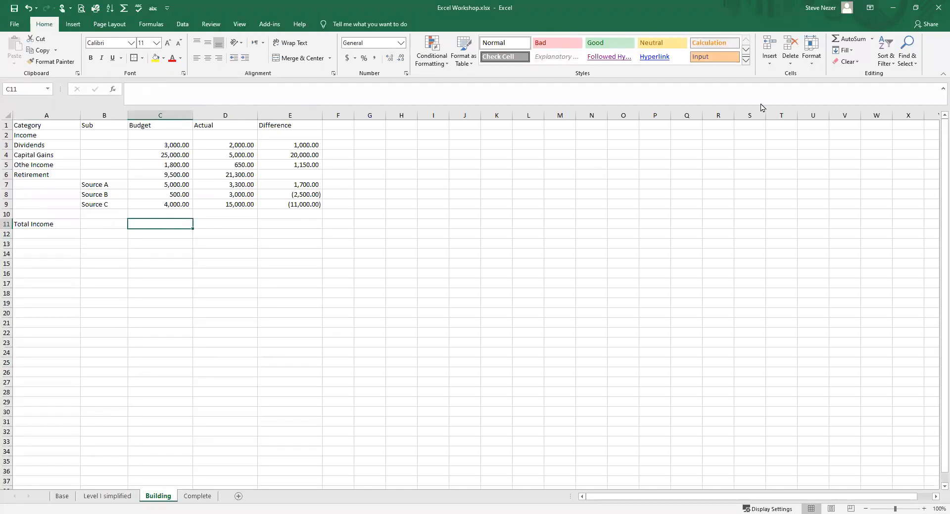
click(856, 39)
key(Return)
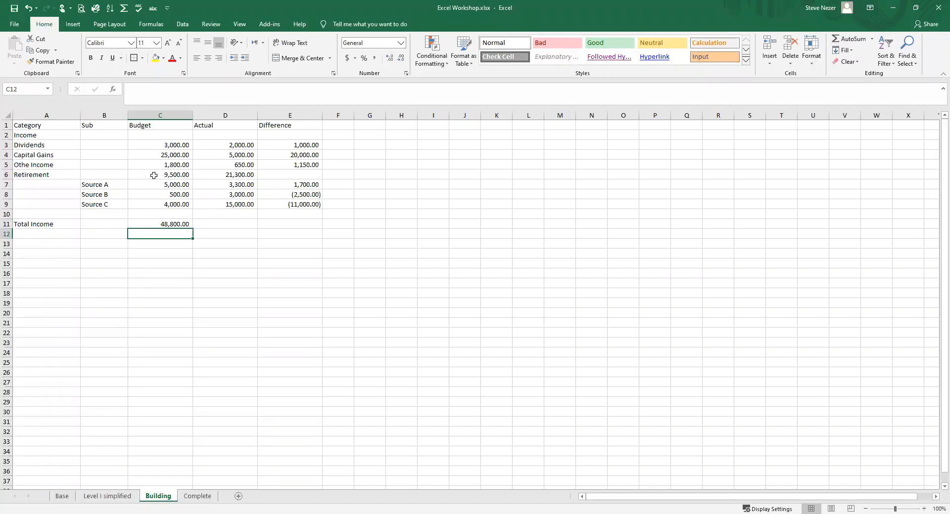
click(175, 176)
drag(173, 185, 172, 200)
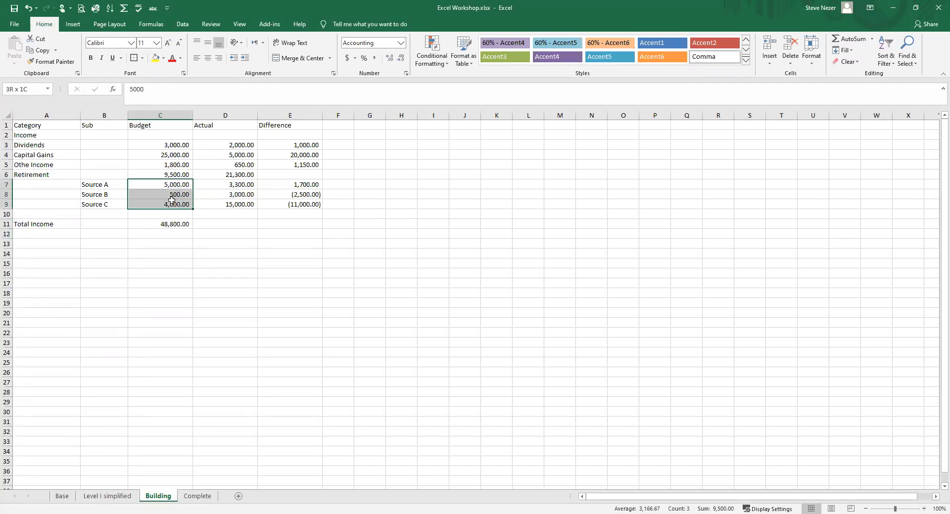
click(160, 175)
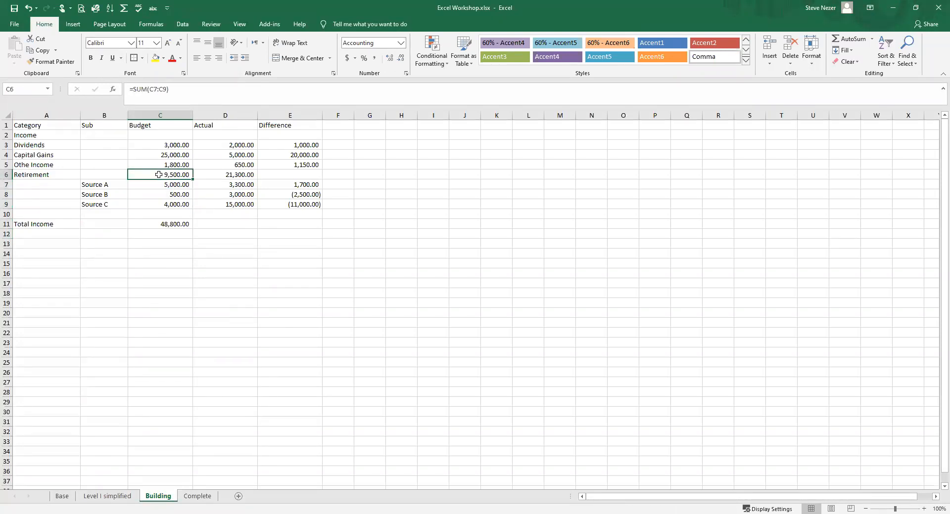
Step: Replace the Total Income budget formula in cell C11 with =C3+C4+C5+C6 and check it in the cell
click(170, 222)
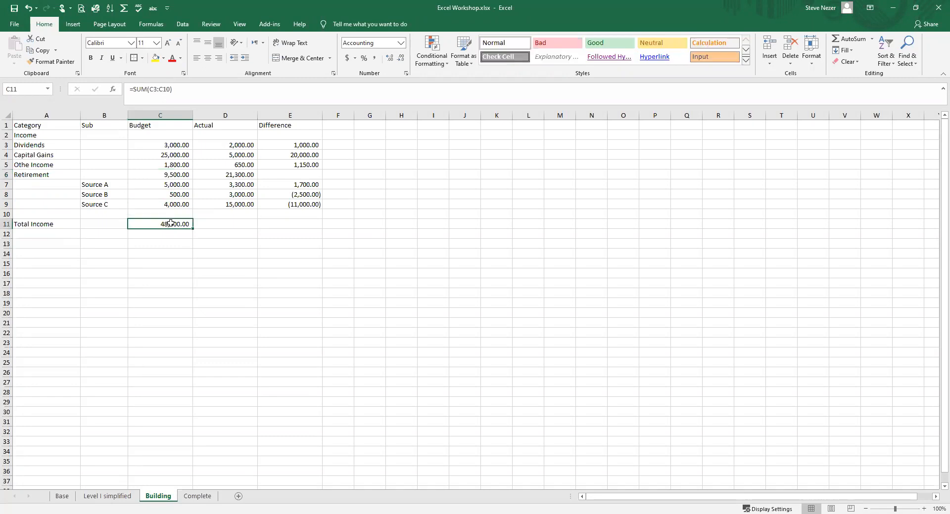
text(=)
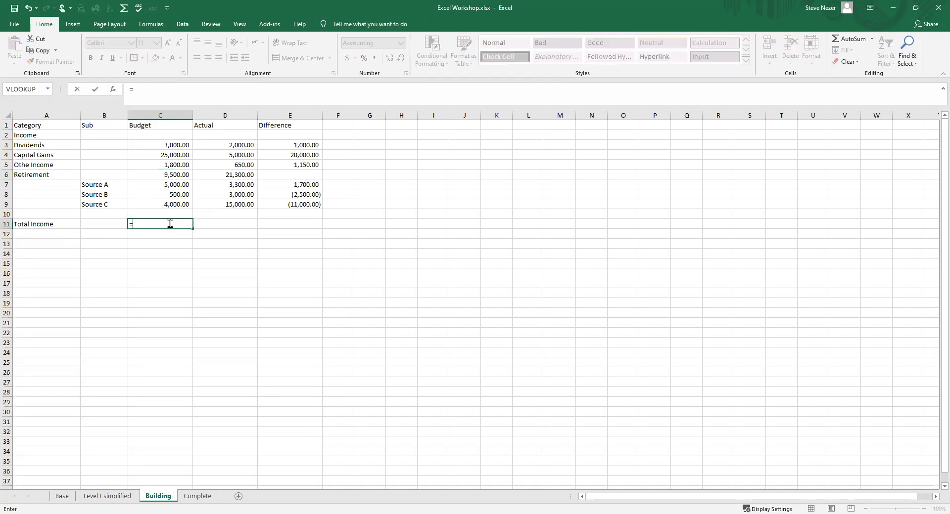
click(168, 144)
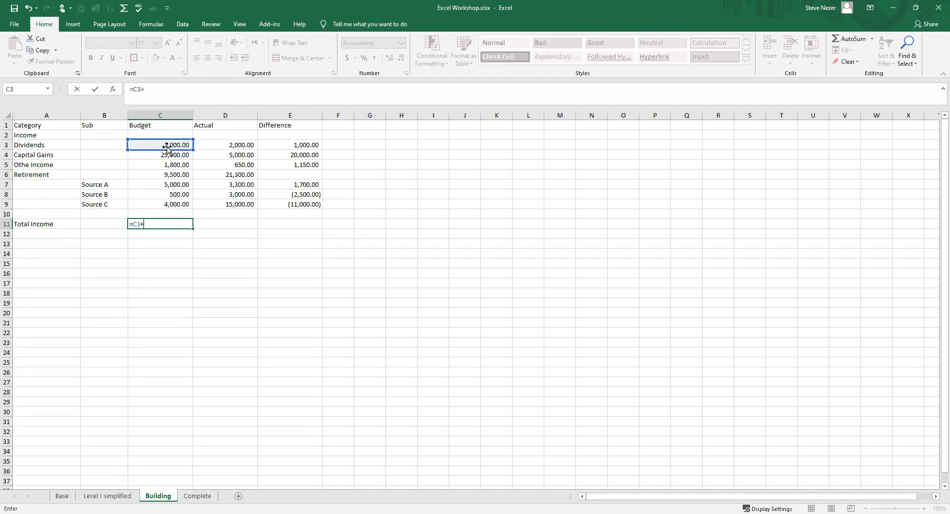
text(+)
click(164, 155)
text(+)
click(171, 165)
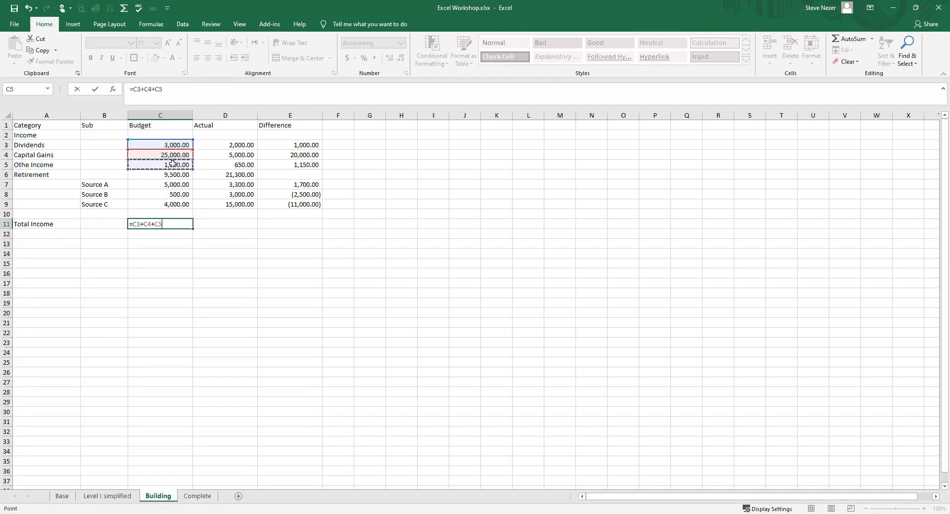
text(+)
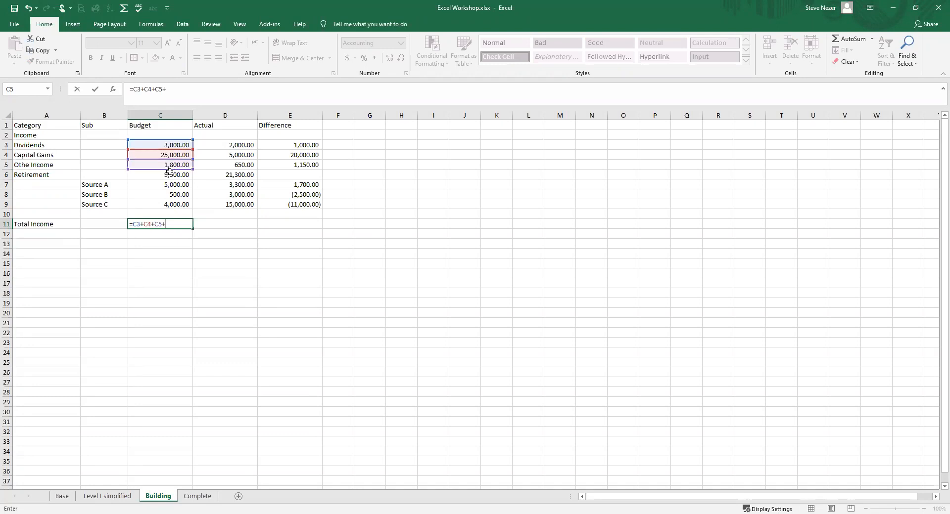
click(160, 175)
key(Return)
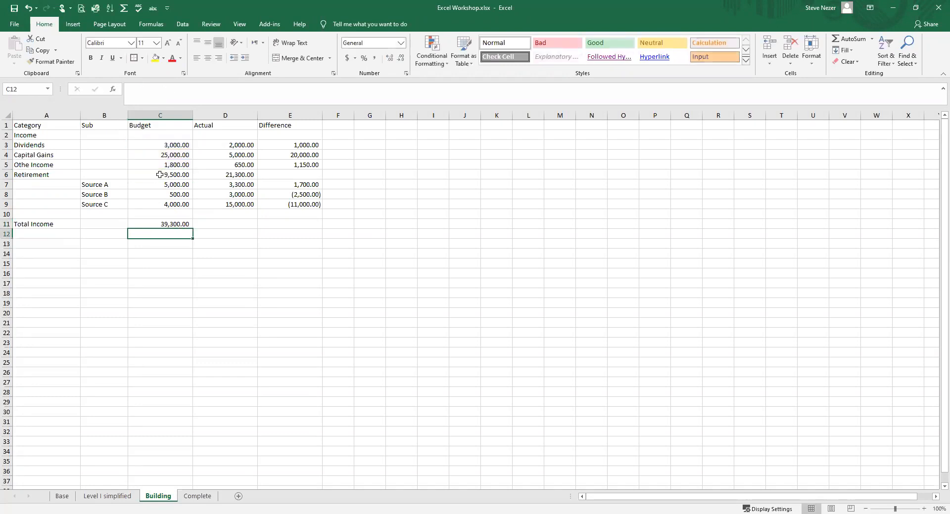
click(168, 224)
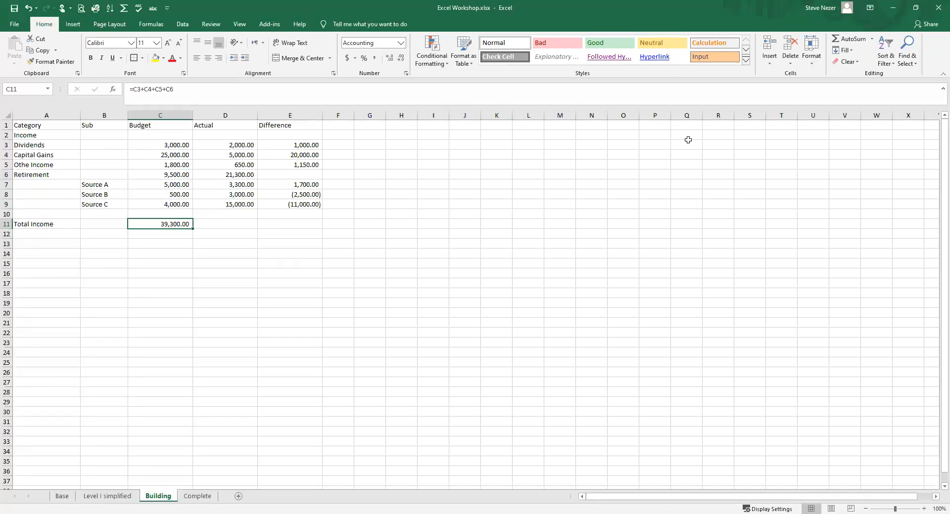
Step: Use AutoSum over C3:C6 for the Total Income budget in cell C11 and copy the formula across to D11:E11
click(851, 39)
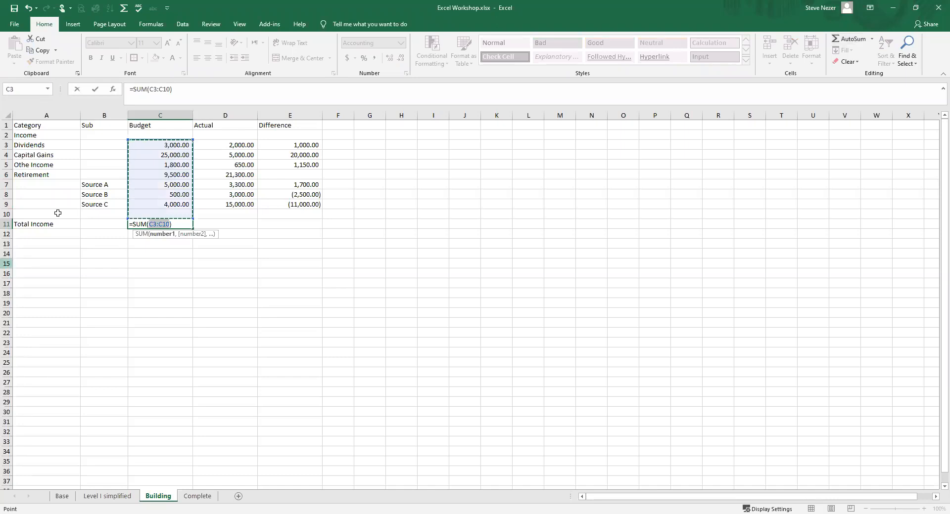
click(161, 146)
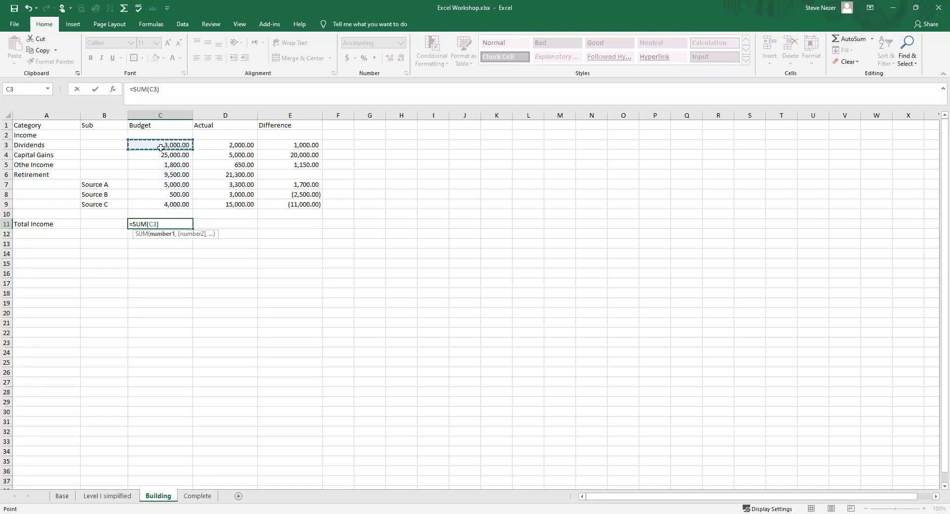
drag(161, 147, 162, 173)
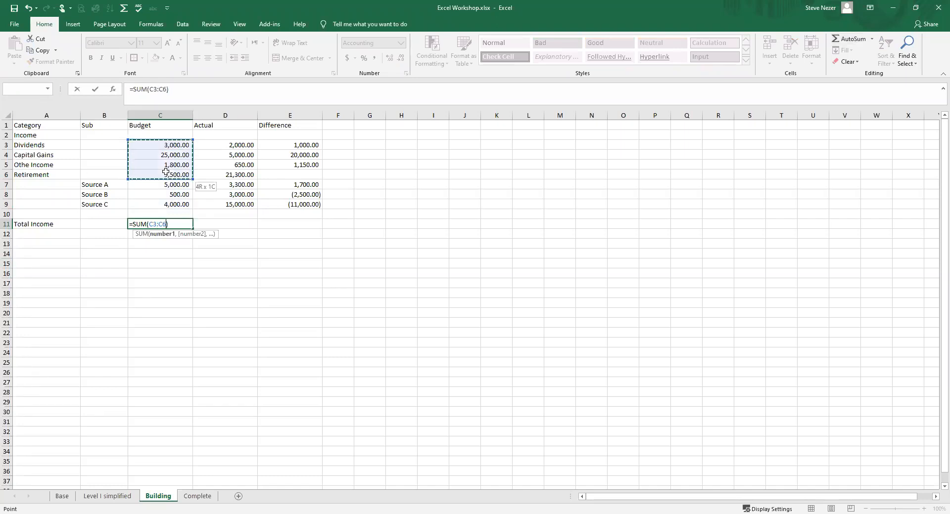
key(Return)
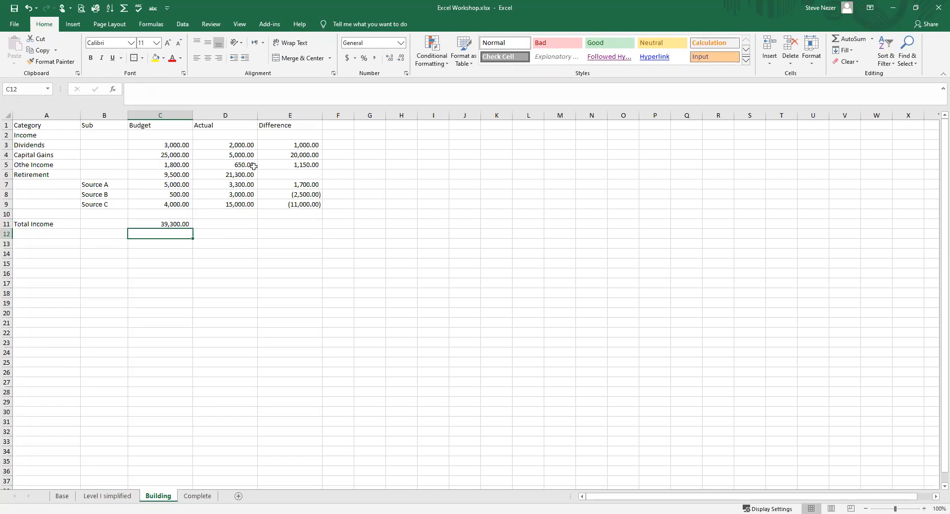
click(142, 221)
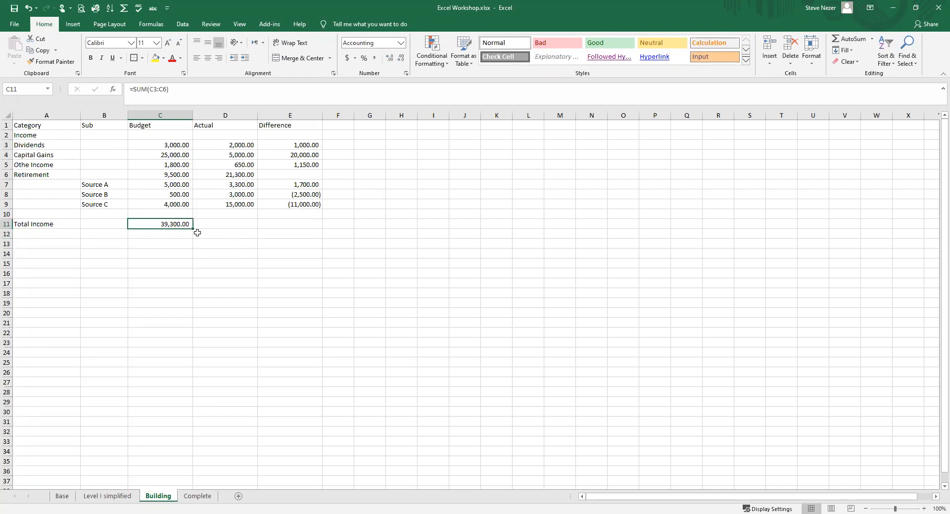
drag(194, 227, 296, 227)
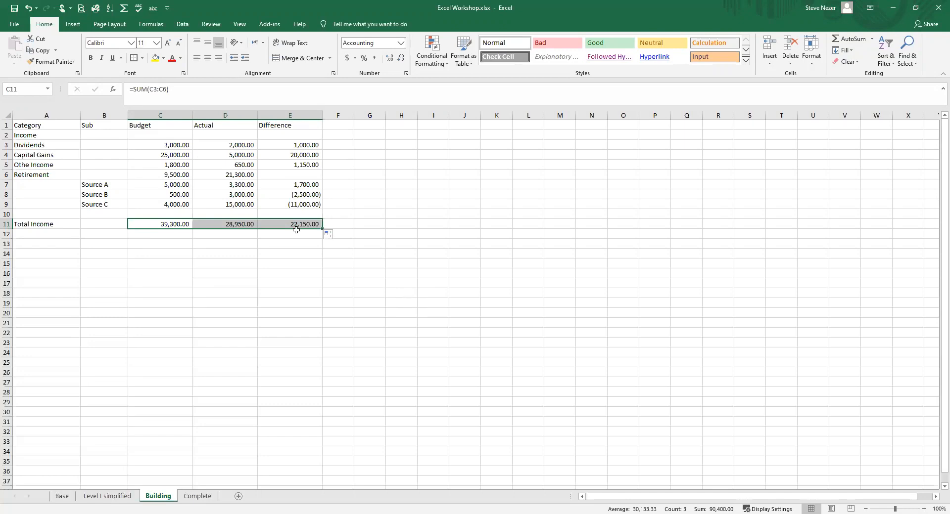
Step: Copy the Retirement subtotal formula from cell D6 into the Difference cell E6
click(239, 177)
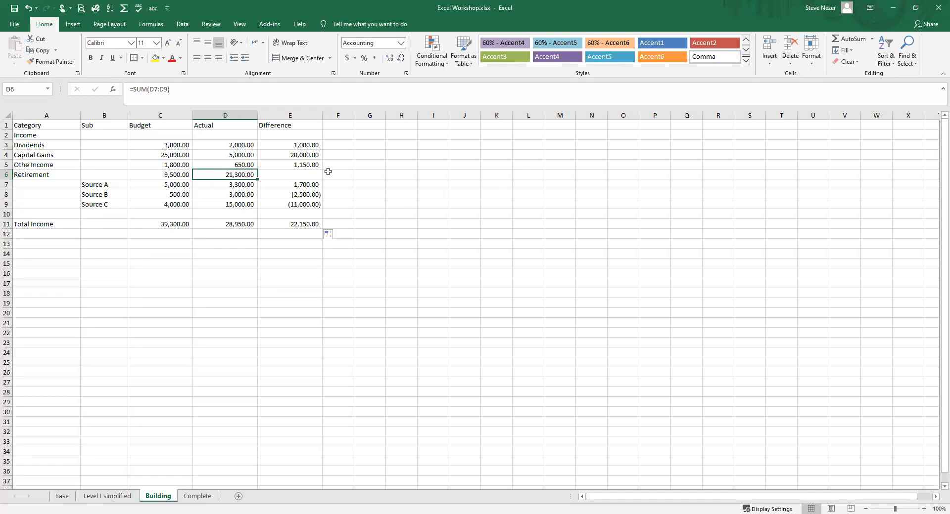
click(310, 176)
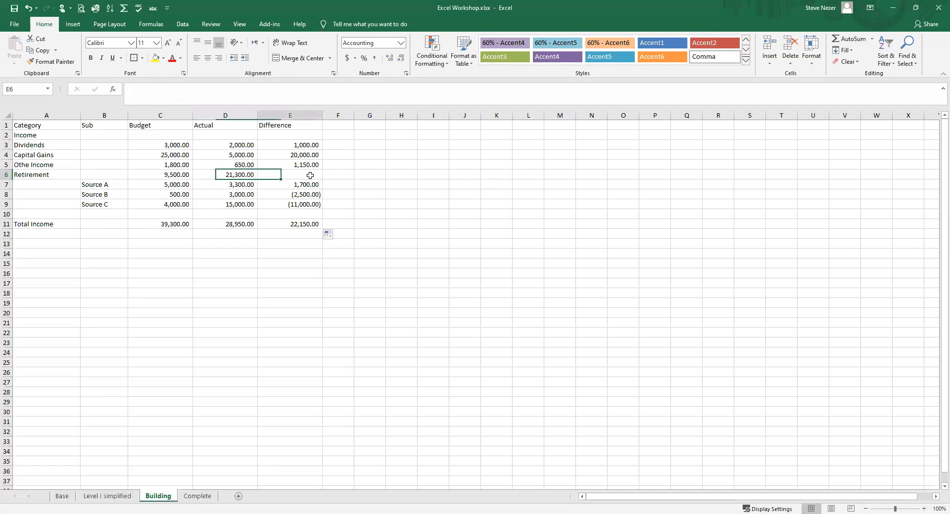
click(249, 174)
drag(258, 179, 302, 178)
click(476, 195)
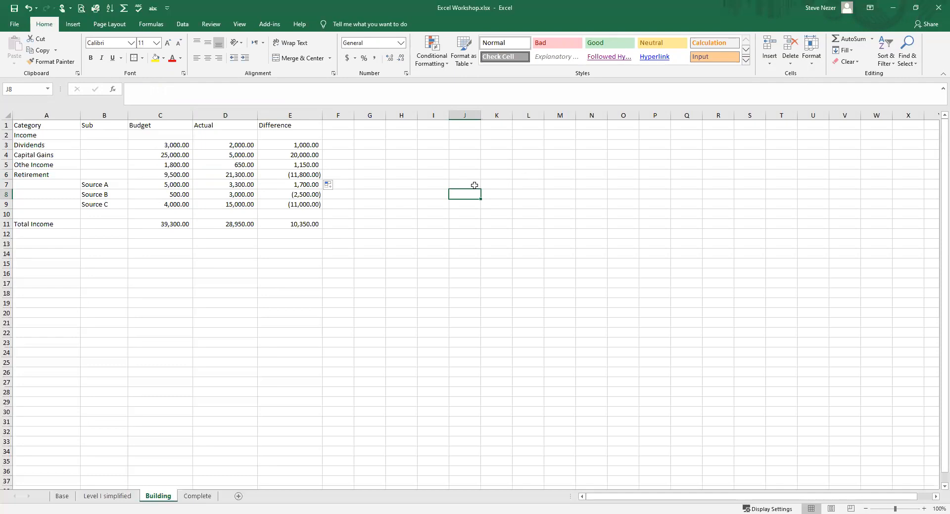
Step: Check the Interest Inc row on the Level I simplified sheet, and insert a blank row above Othe Income on the Building sheet
click(92, 496)
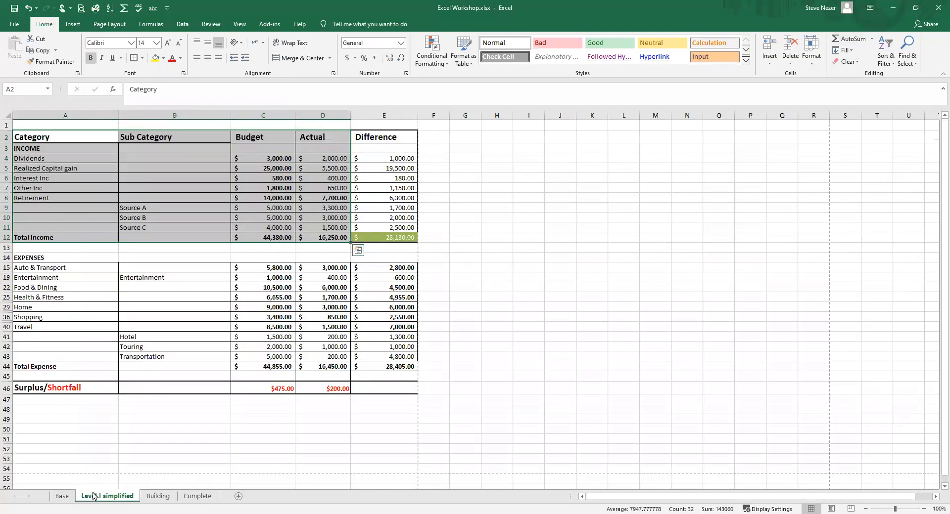
click(37, 186)
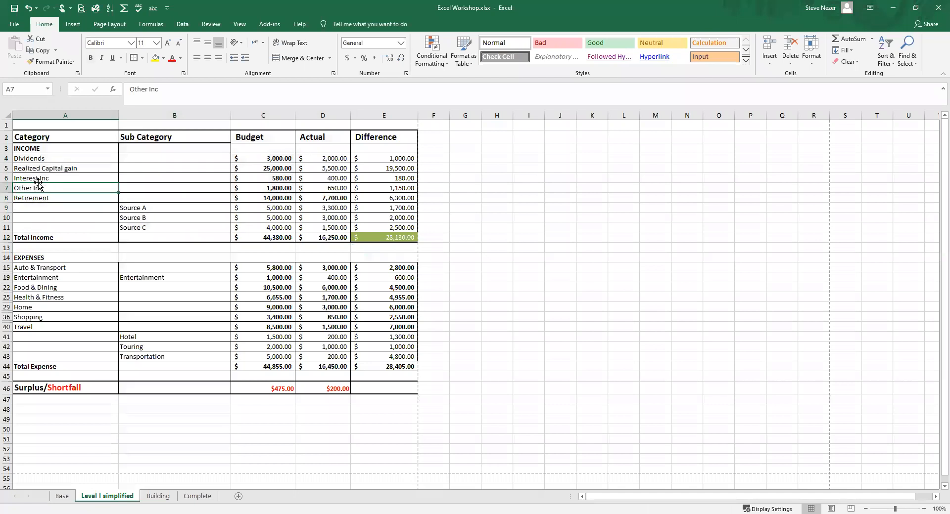
click(26, 178)
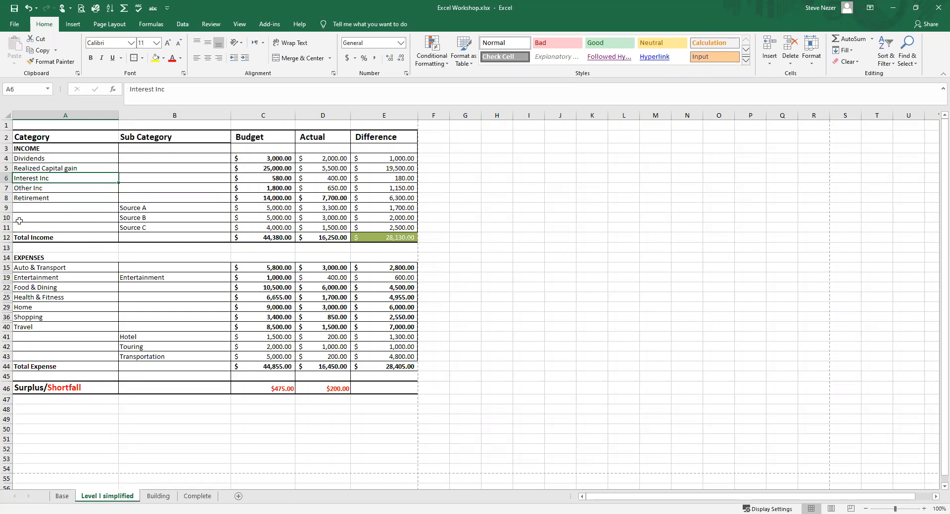
click(165, 501)
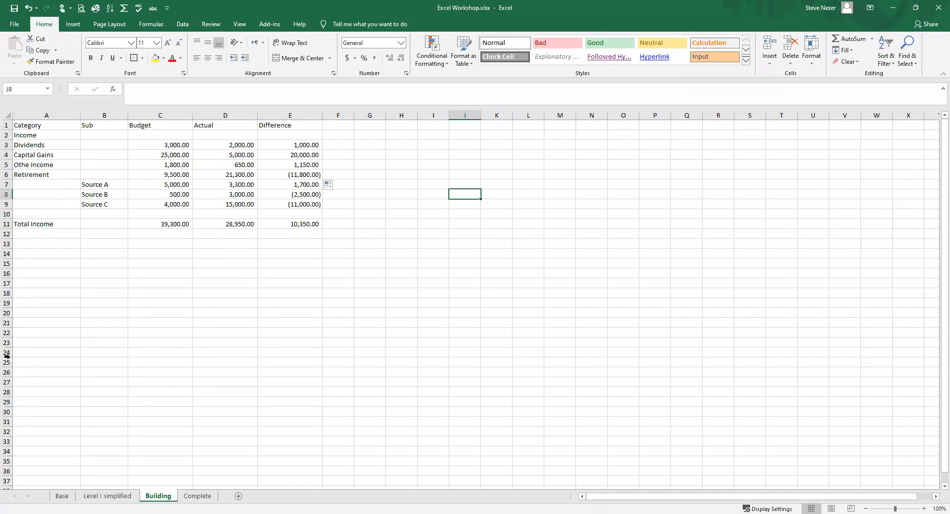
click(7, 165)
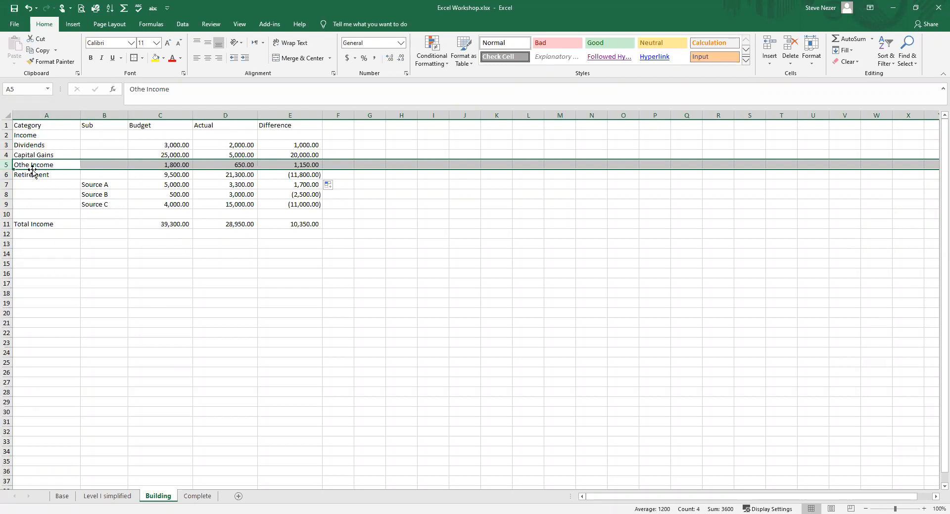
right_click(7, 165)
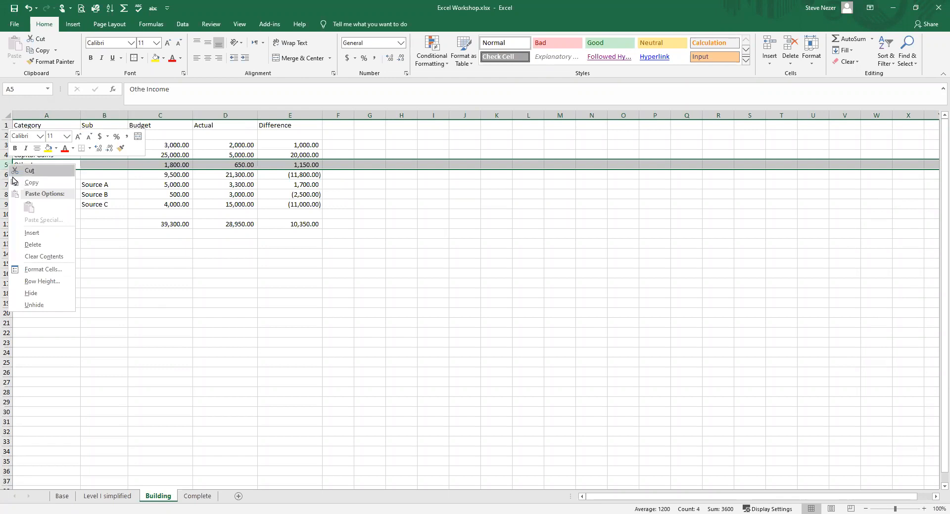
click(41, 238)
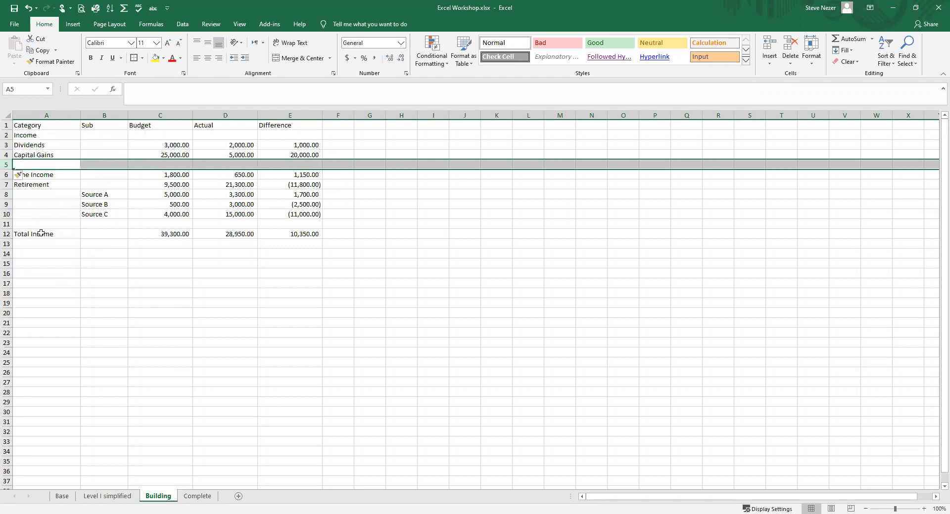
Step: Label the new row Interst Income in cell A5 and enter a budget of 580 in C5
click(18, 165)
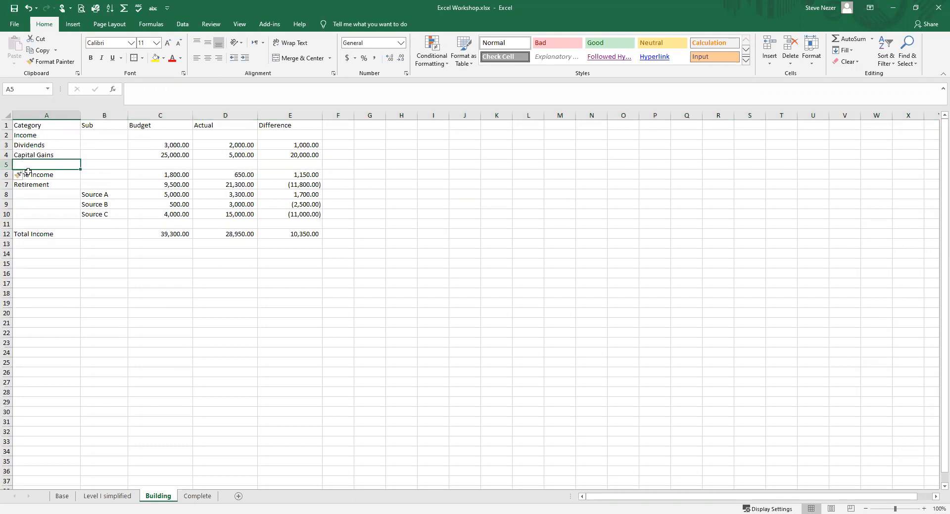
text(Interst Income)
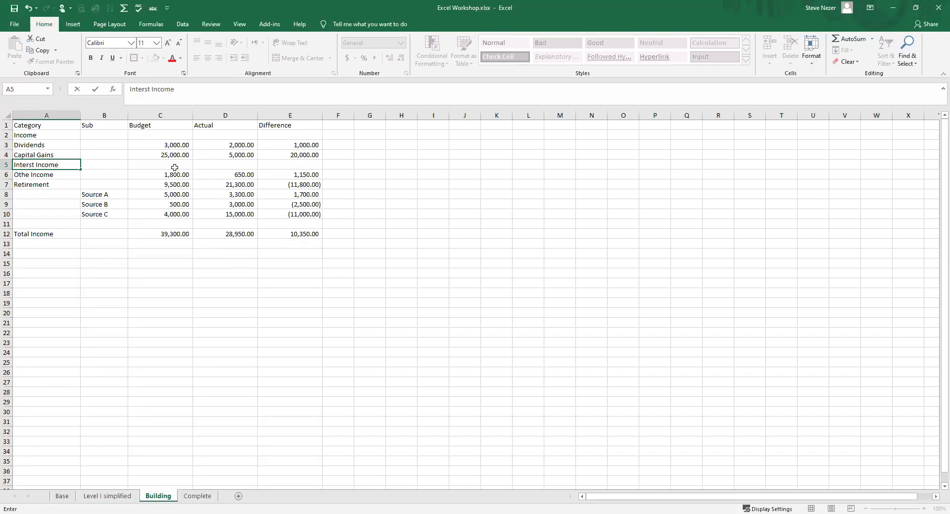
click(177, 168)
text(580)
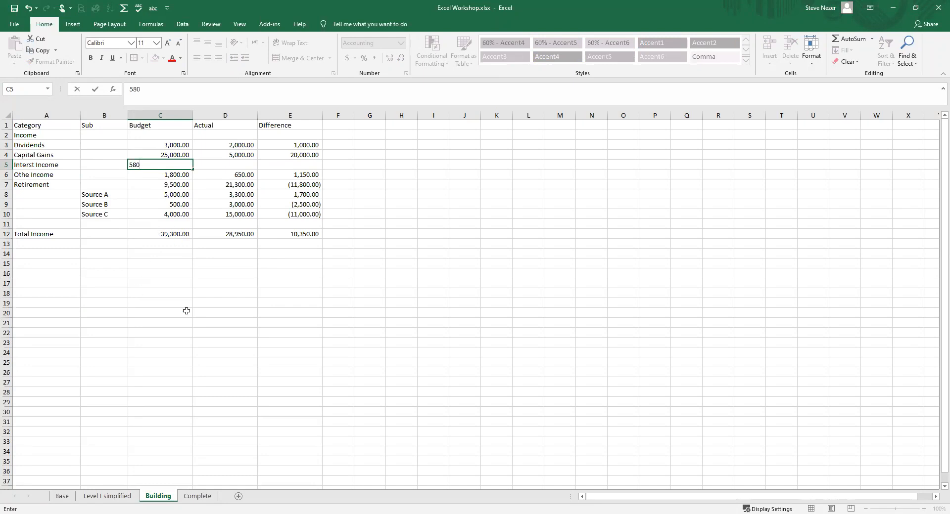
key(Return)
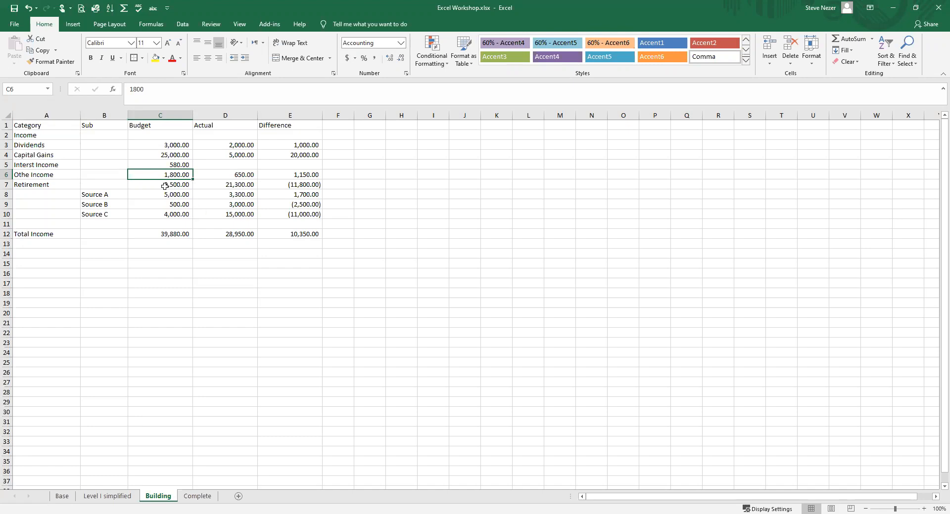
Step: Enter 400 as the actual amount in cell D5 and copy the difference formula from E4 down to E5
click(173, 167)
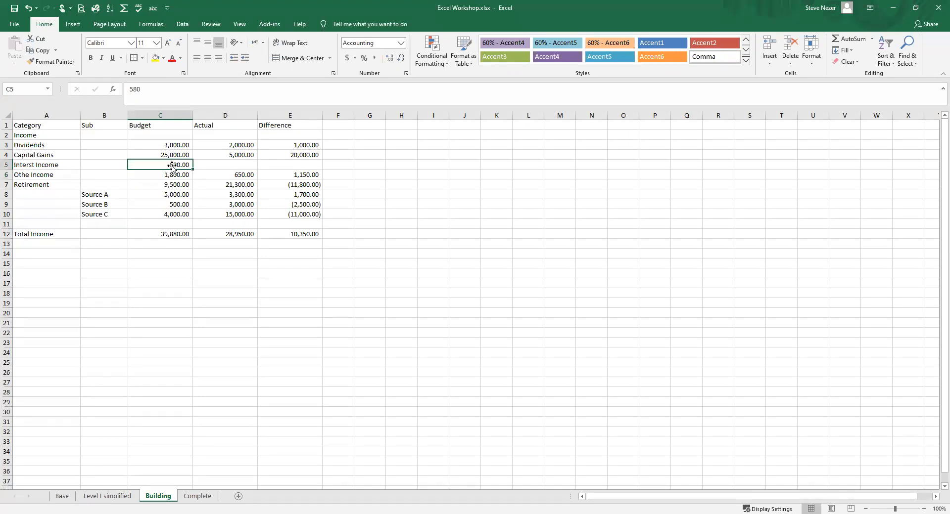
click(244, 165)
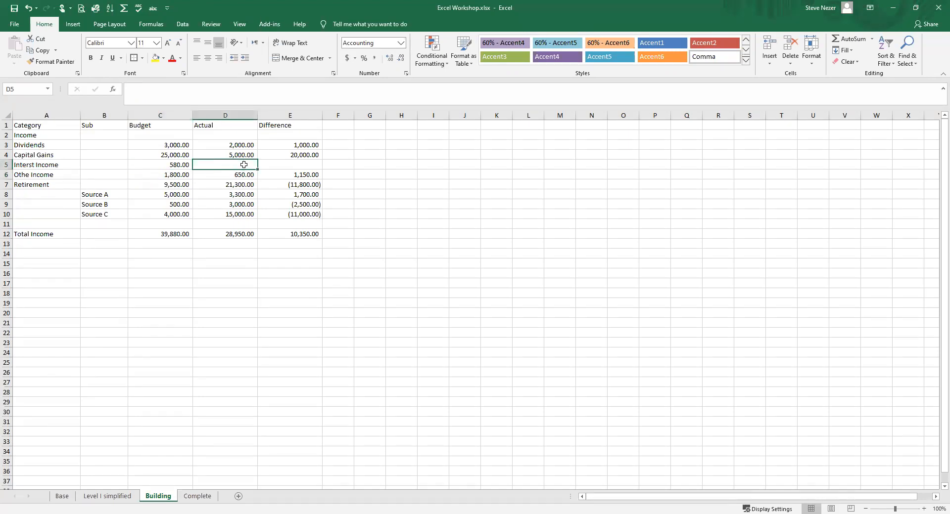
text(400)
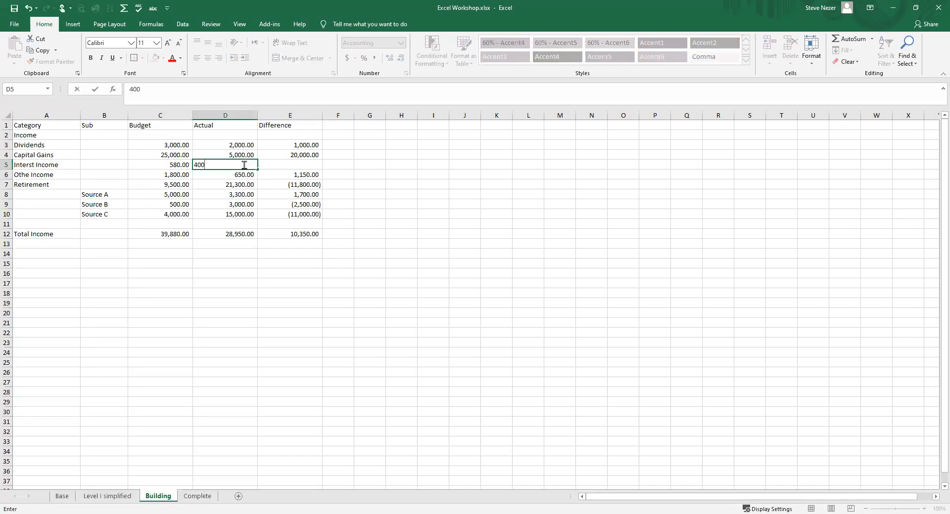
key(Return)
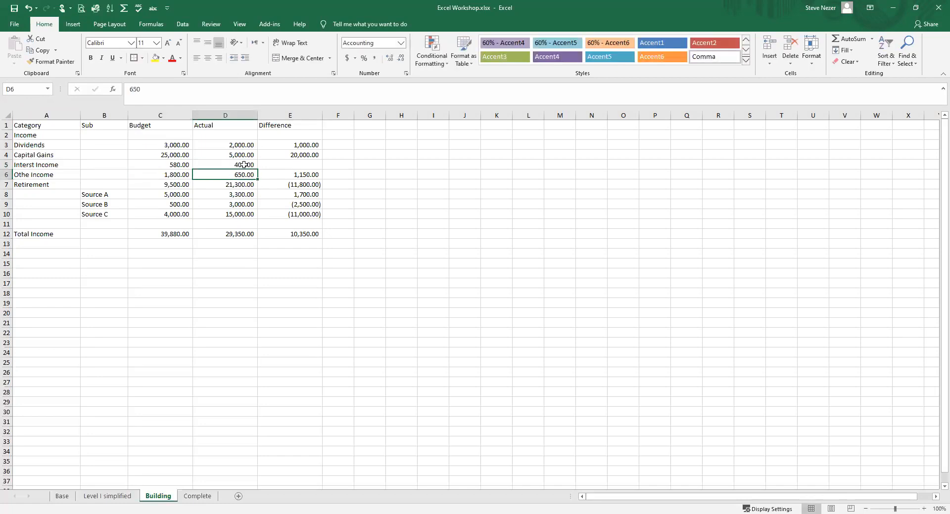
click(312, 155)
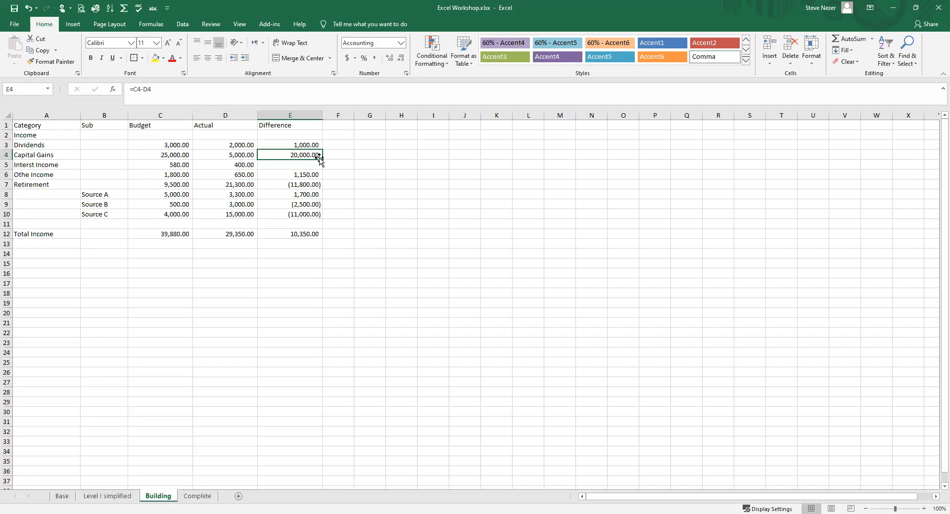
drag(321, 158, 325, 169)
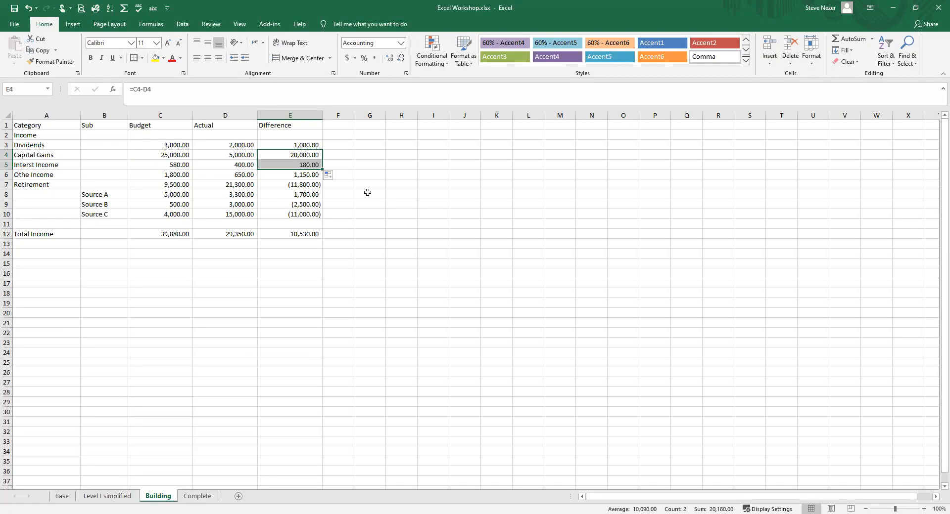
Step: Try inserting a blank column before the Actual column, and undo the insertion
click(221, 114)
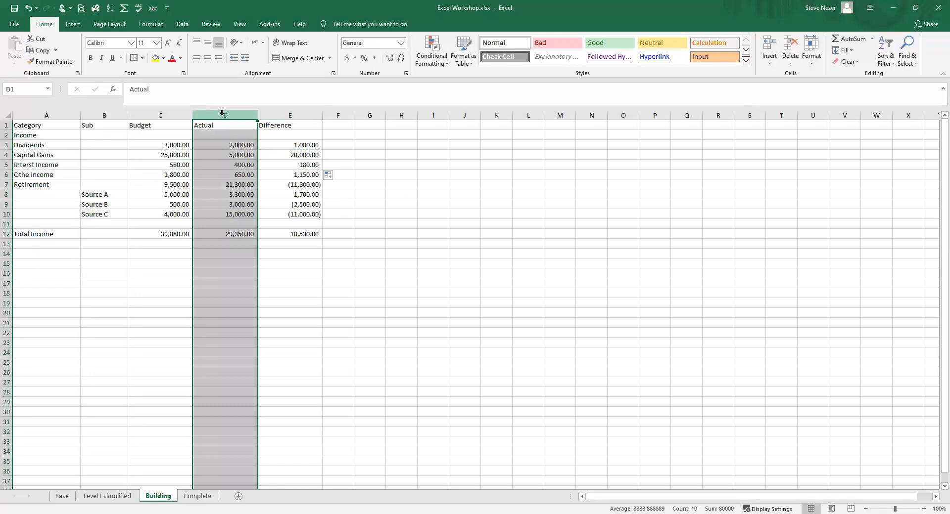
right_click(222, 113)
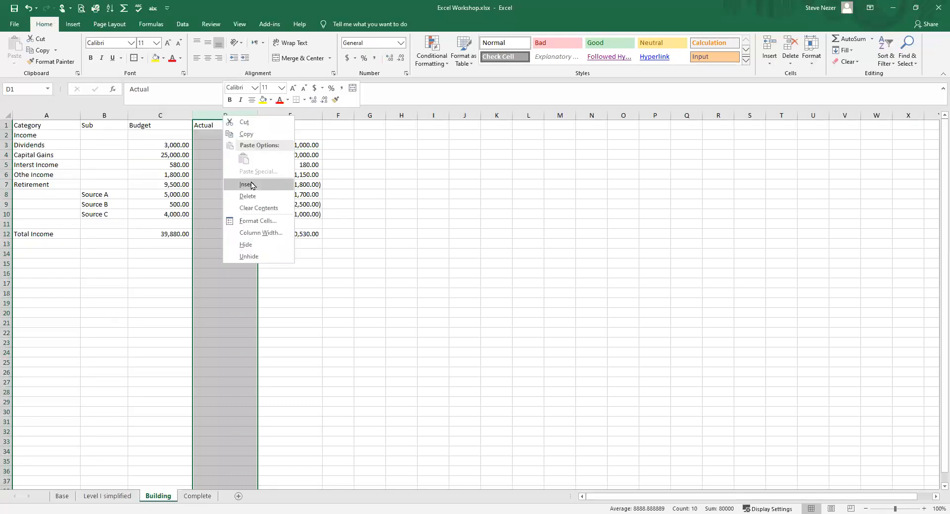
click(251, 185)
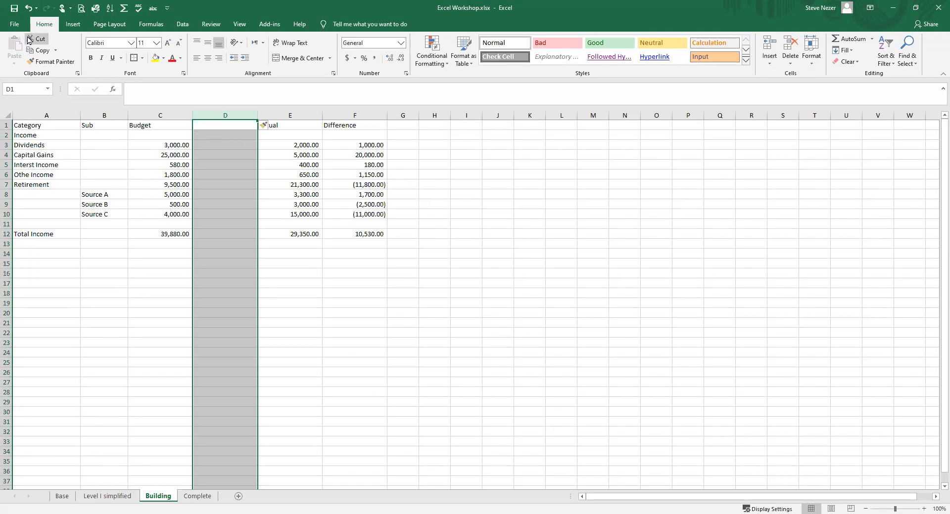
click(29, 8)
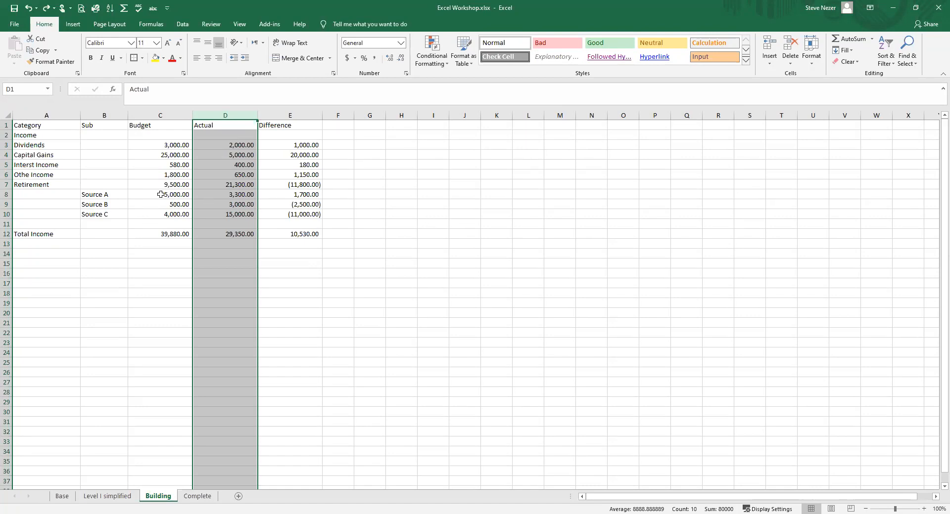
Step: Insert blank cells at C11:E11 with the Shift cells down option
drag(165, 183, 271, 189)
click(428, 245)
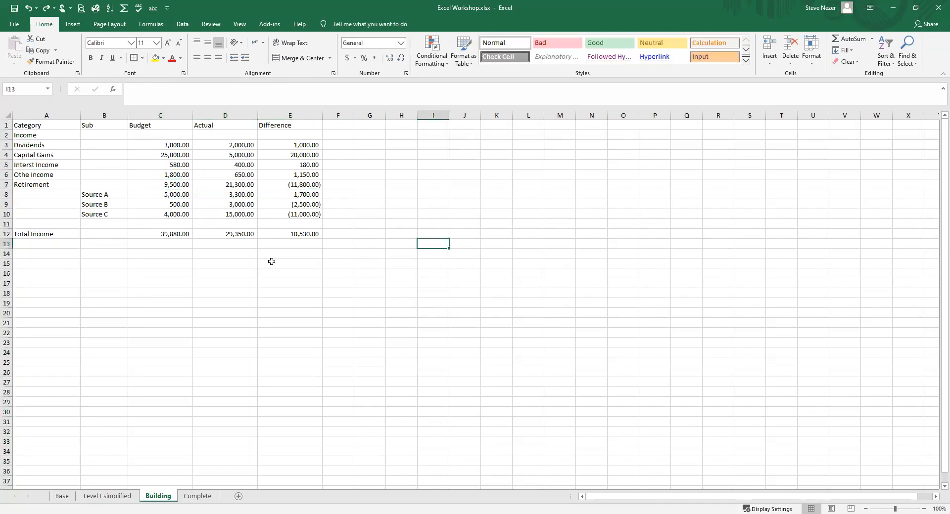
drag(173, 227, 273, 227)
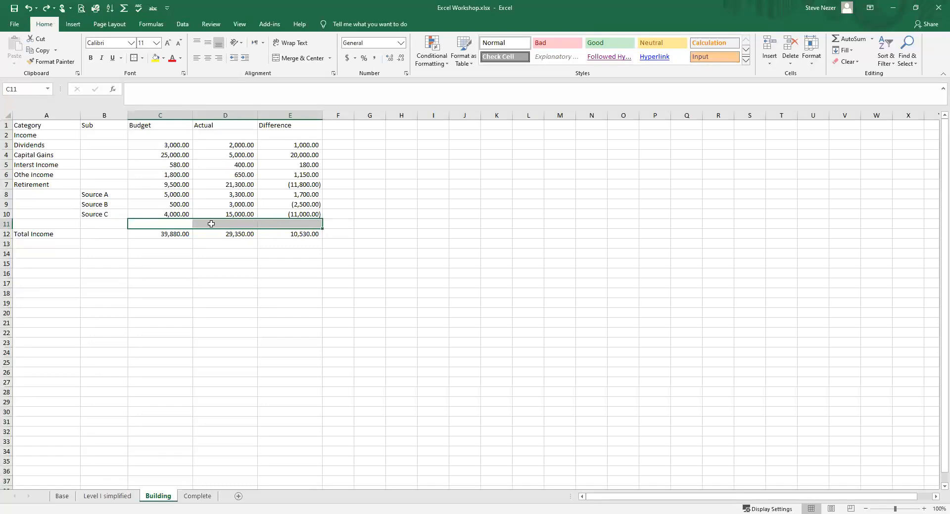
right_click(211, 225)
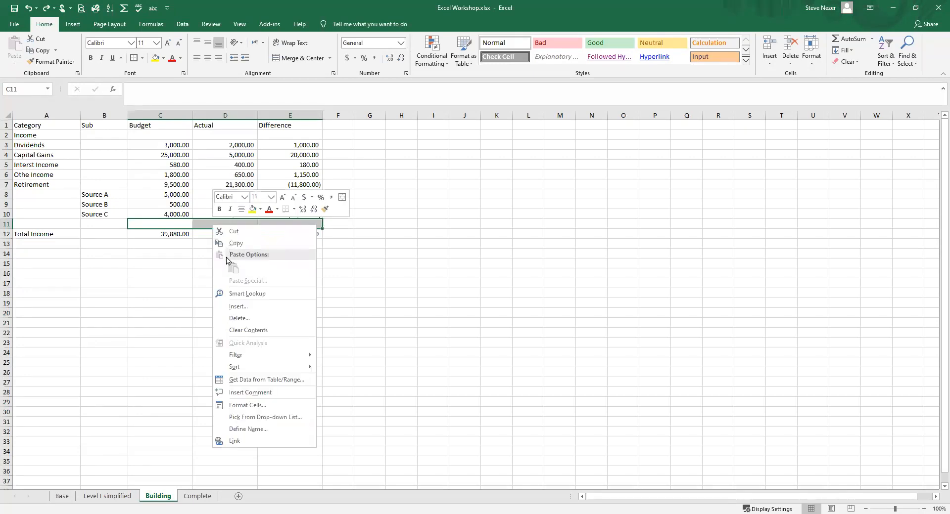
click(232, 306)
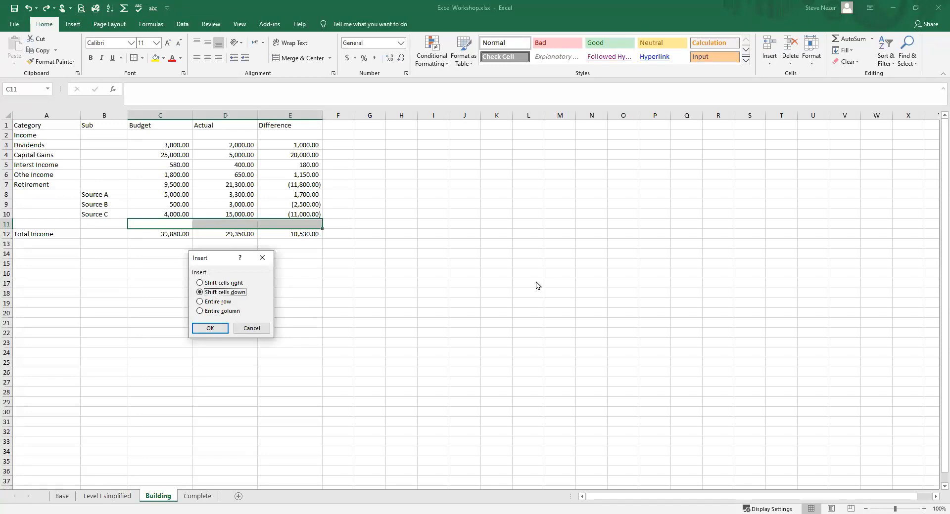
click(213, 331)
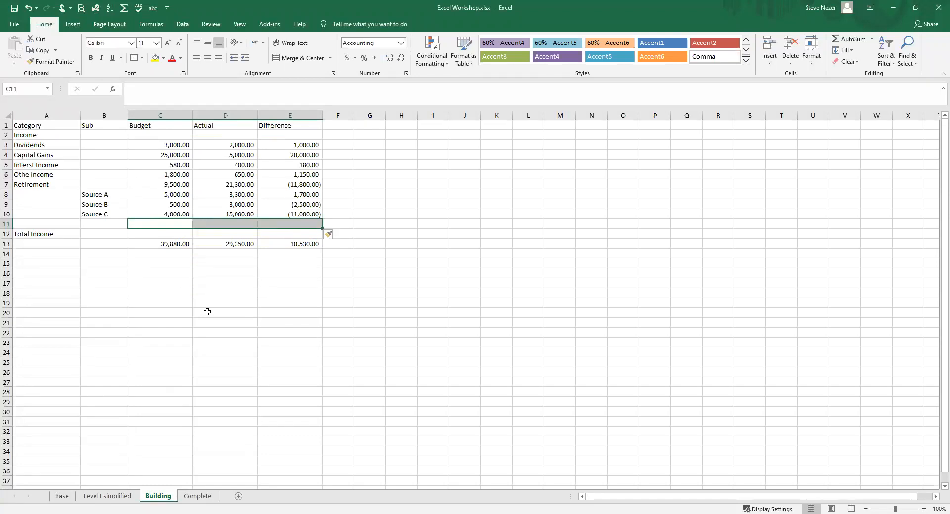
Step: Delete the blank cells C11:E11 with the Shift cells up option
right_click(162, 225)
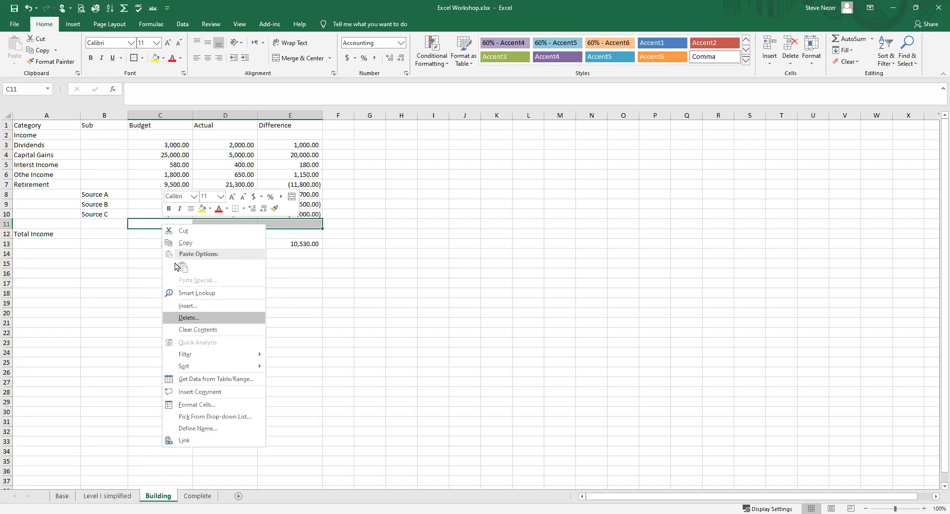
click(180, 318)
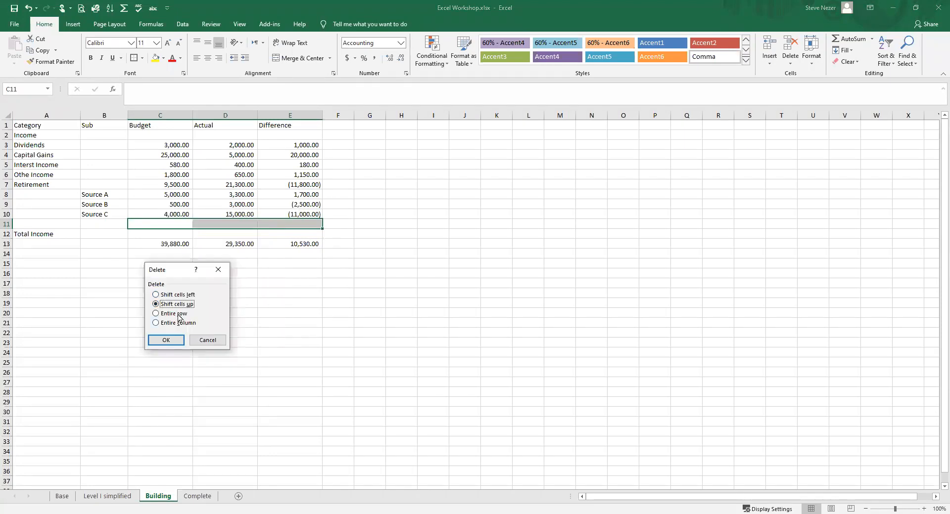
click(160, 342)
click(159, 343)
click(160, 342)
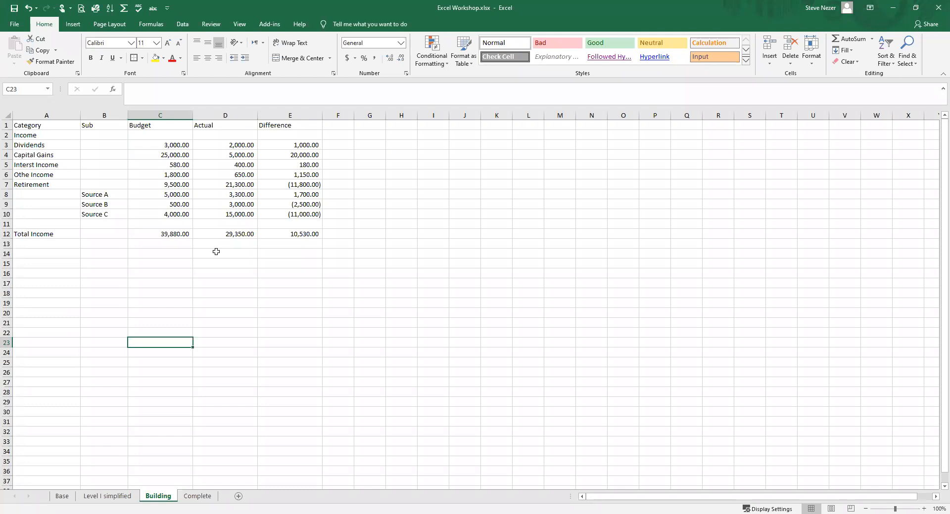
Step: On the Complete sheet, apply the dollar accounting number format to the amounts in C3:E26
click(198, 497)
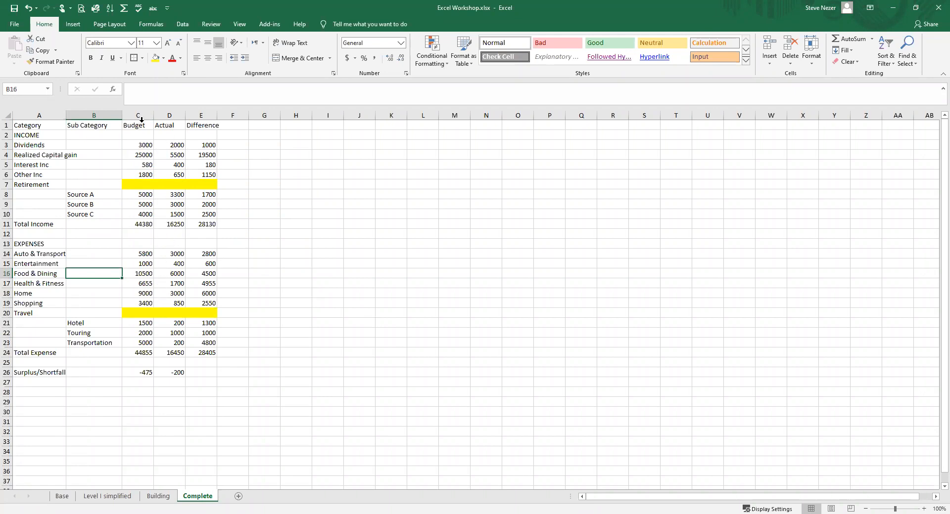
drag(133, 145, 206, 354)
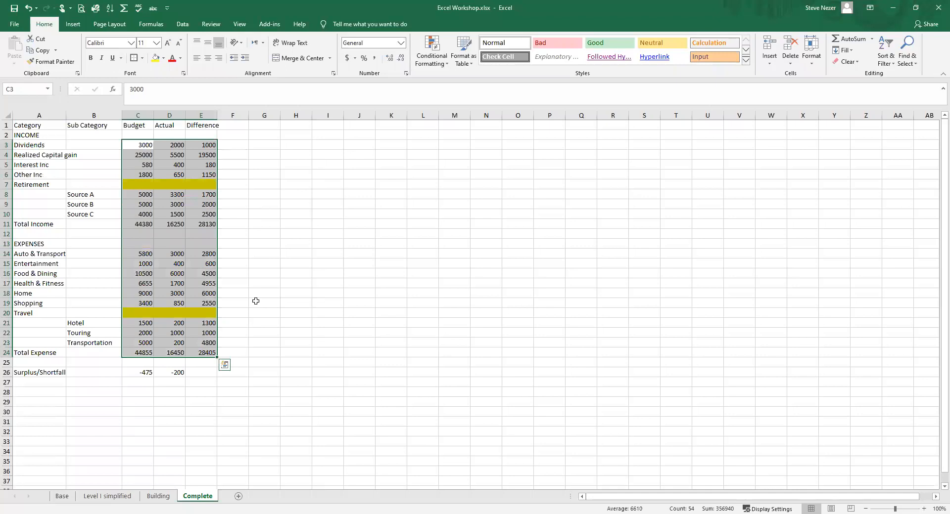
key(shift+Down)
key(shift+Down)
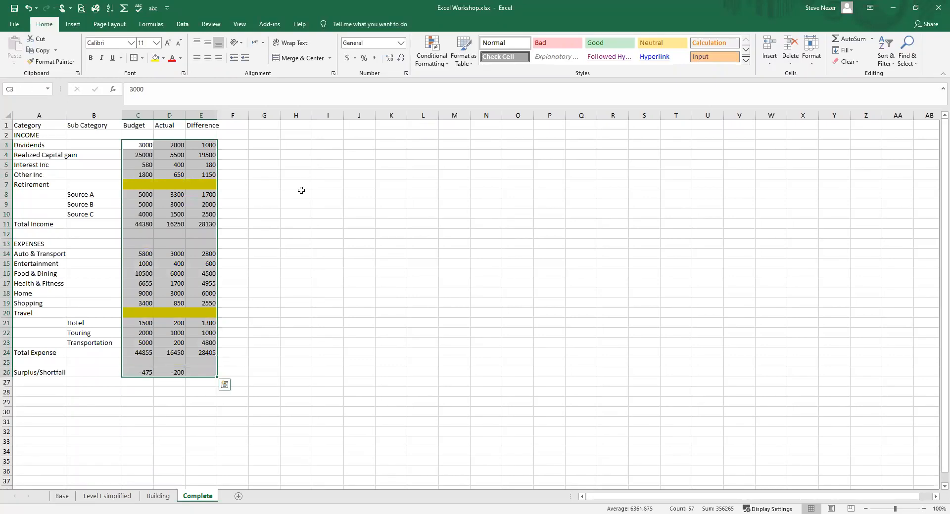
click(348, 60)
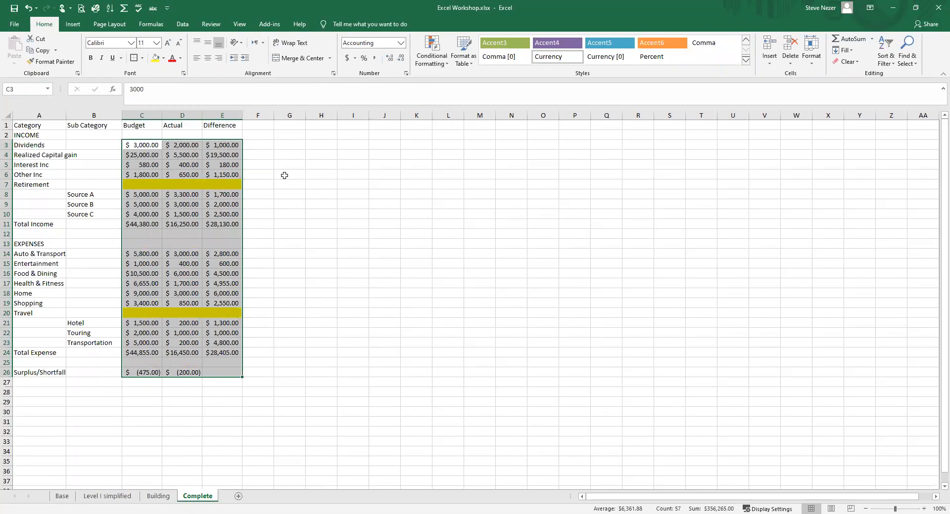
click(339, 205)
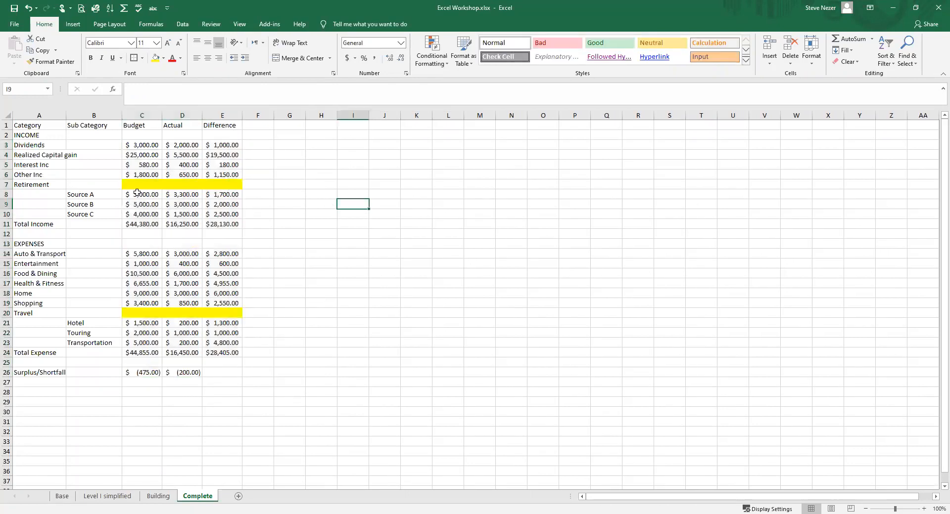
Step: Set the Retirement cells C7:E7 to No Fill
drag(137, 186, 219, 190)
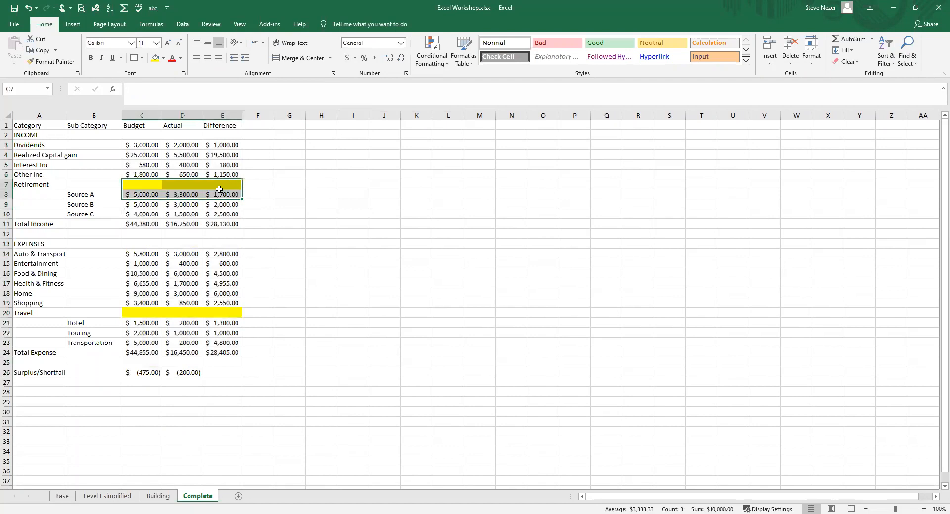
click(219, 191)
click(303, 186)
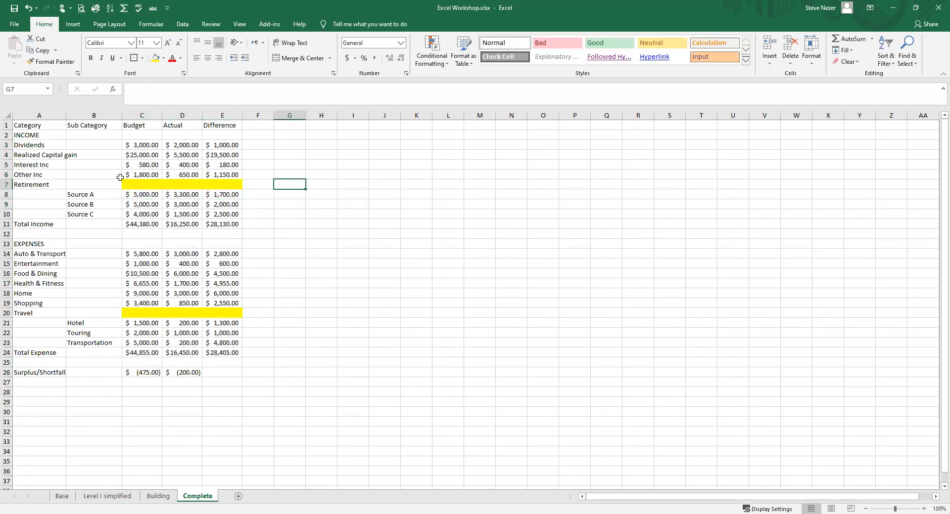
drag(127, 184, 235, 185)
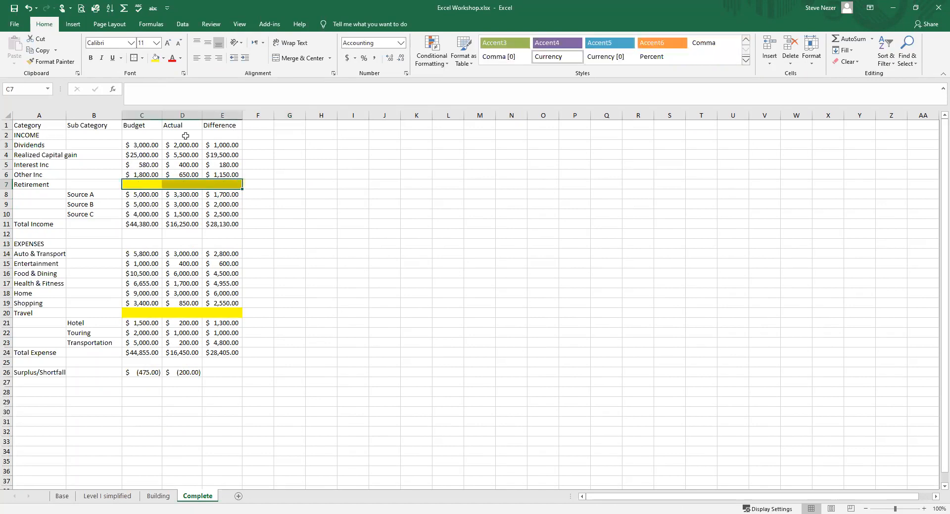
click(164, 59)
click(183, 148)
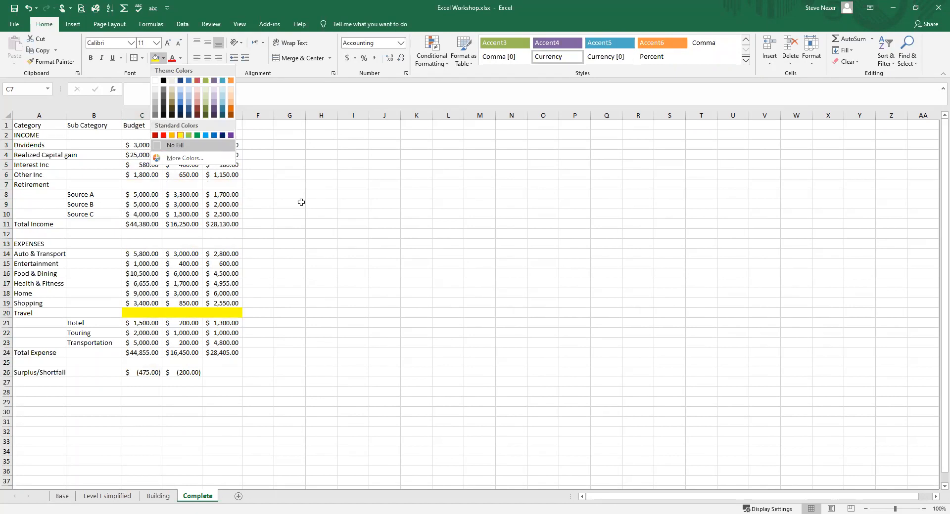
click(353, 195)
Step: View the More Colors fill palette for the Retirement cells C7:E7 and close it without choosing a colour
drag(131, 185, 216, 187)
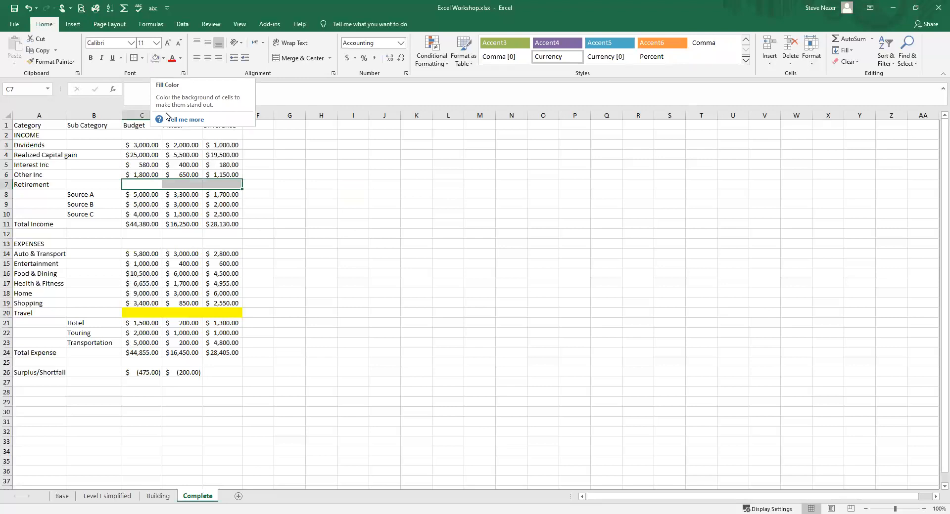
click(163, 58)
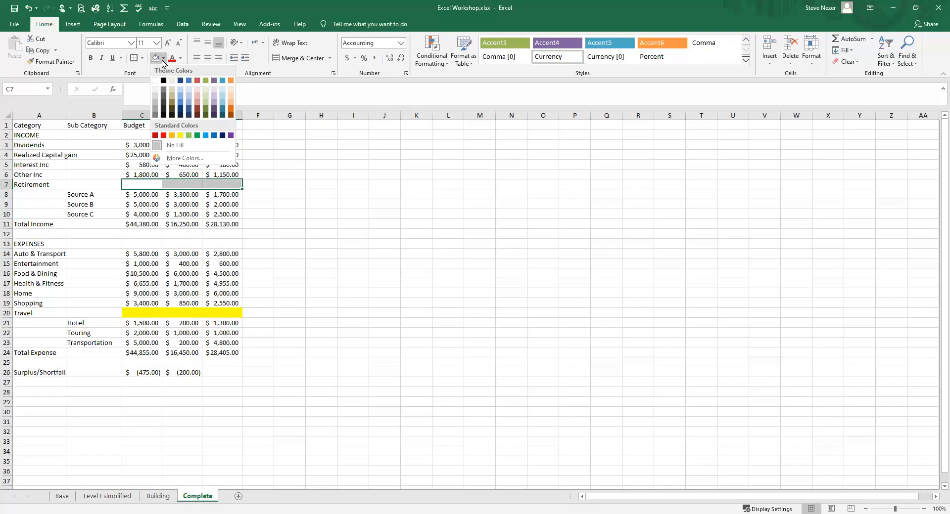
click(174, 161)
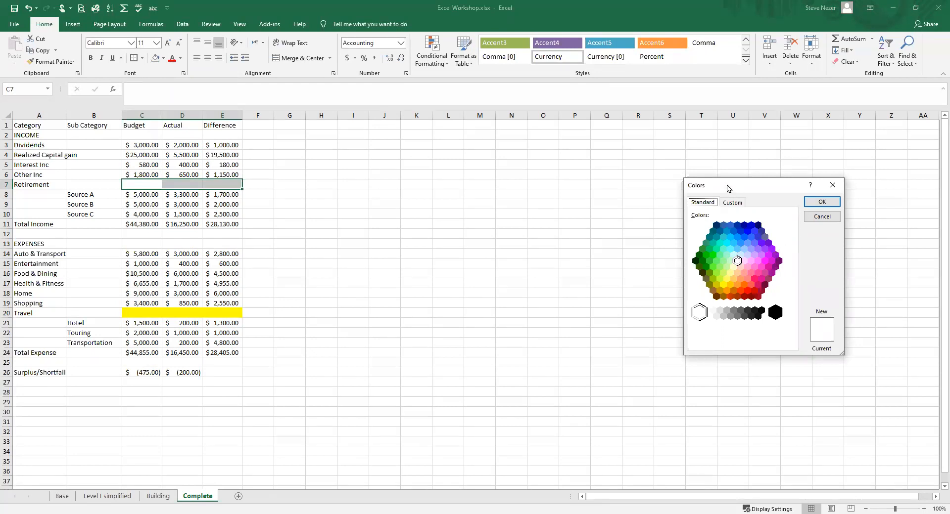
drag(728, 189, 595, 169)
click(700, 166)
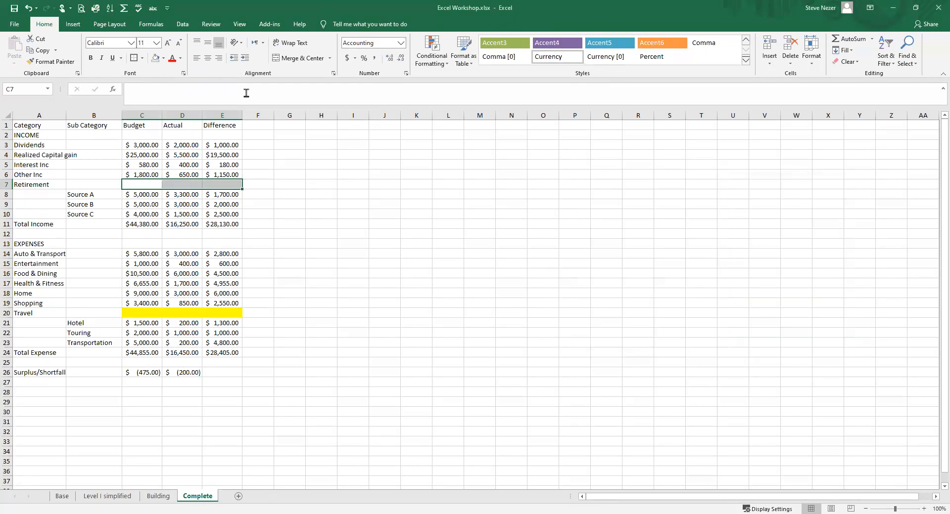
Step: Fill the Retirement cells C7:E7 with the standard yellow colour
click(164, 59)
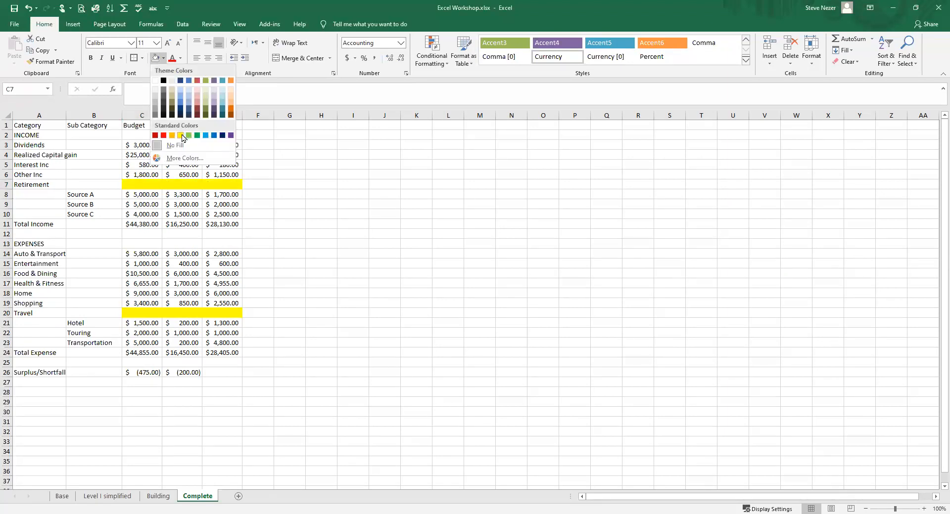
click(181, 136)
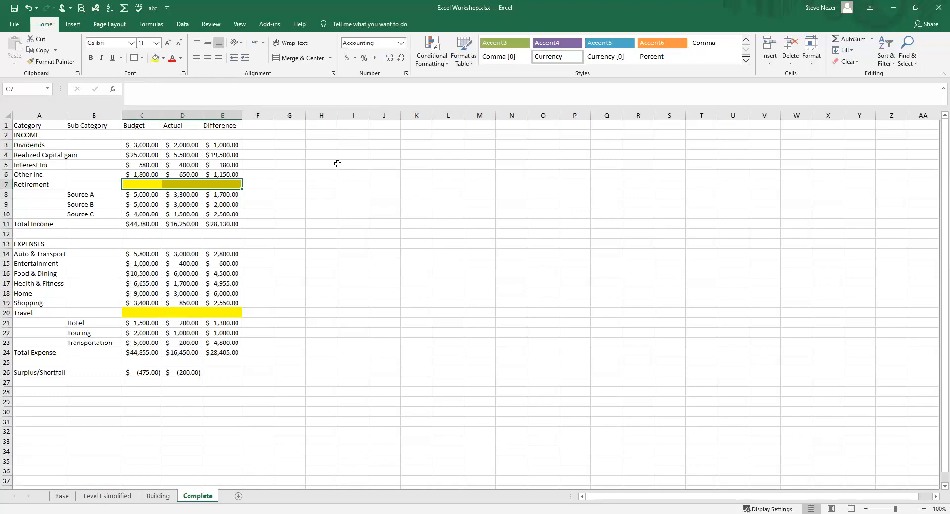
click(338, 164)
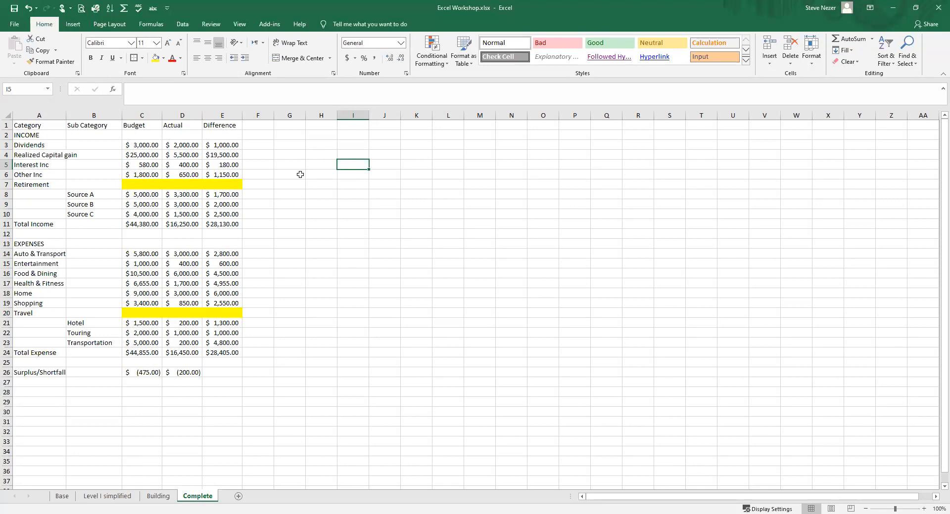
Step: Remove the yellow fill from the Retirement cells C7:E7 and the Travel cells C20:E20
drag(142, 185, 219, 185)
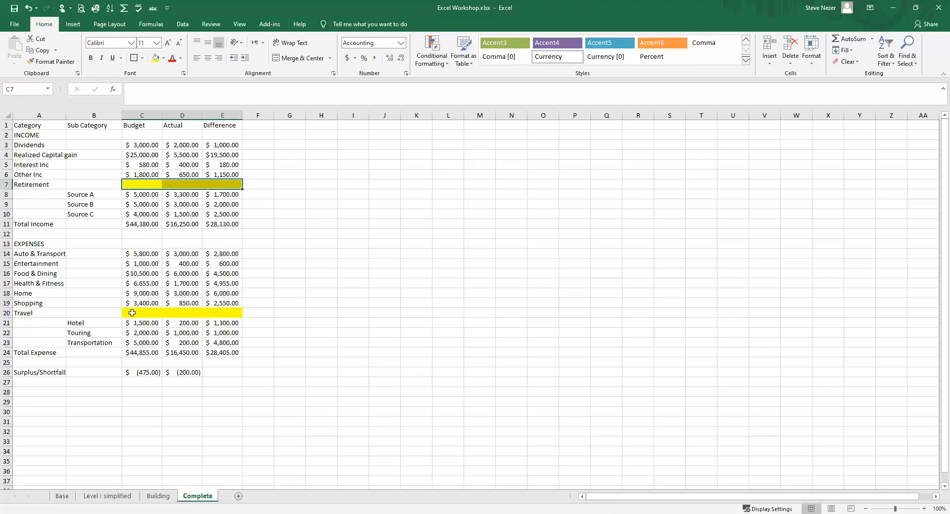
drag(133, 313, 213, 316)
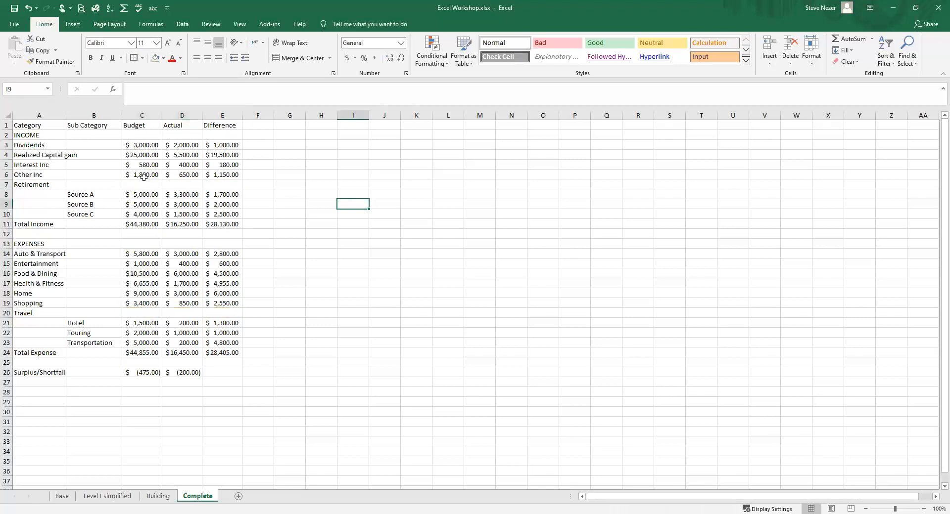
Step: Enter the AutoSum formula =SUM(C3:C6) in the Retirement budget cell C7 and copy it across to D7:E7
click(153, 182)
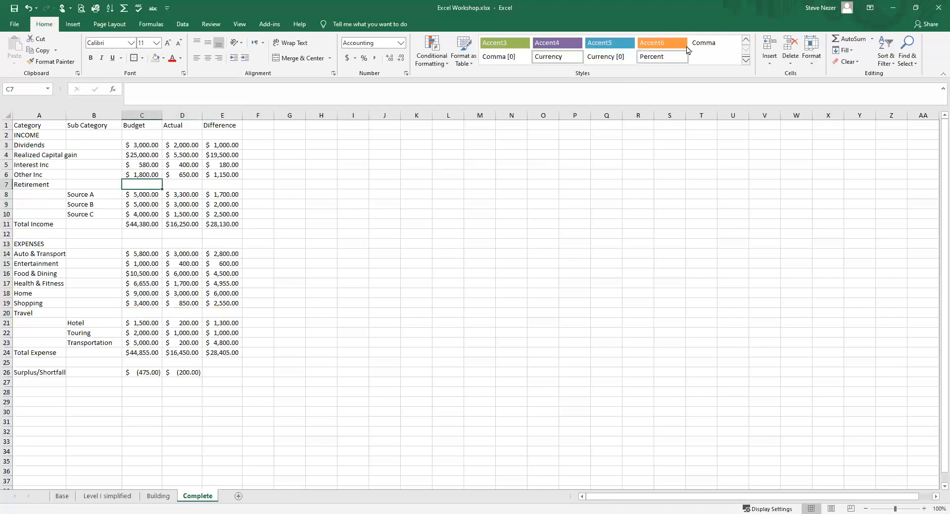
click(839, 40)
key(Return)
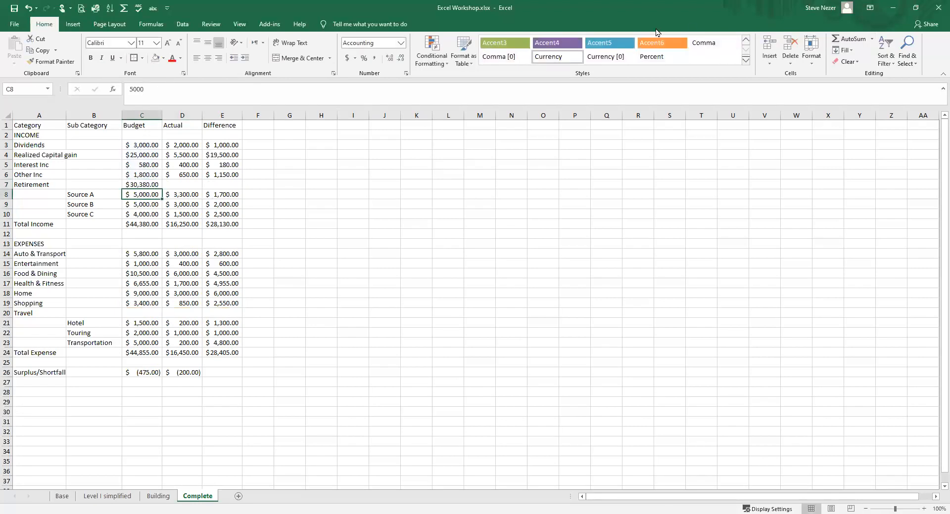
click(148, 185)
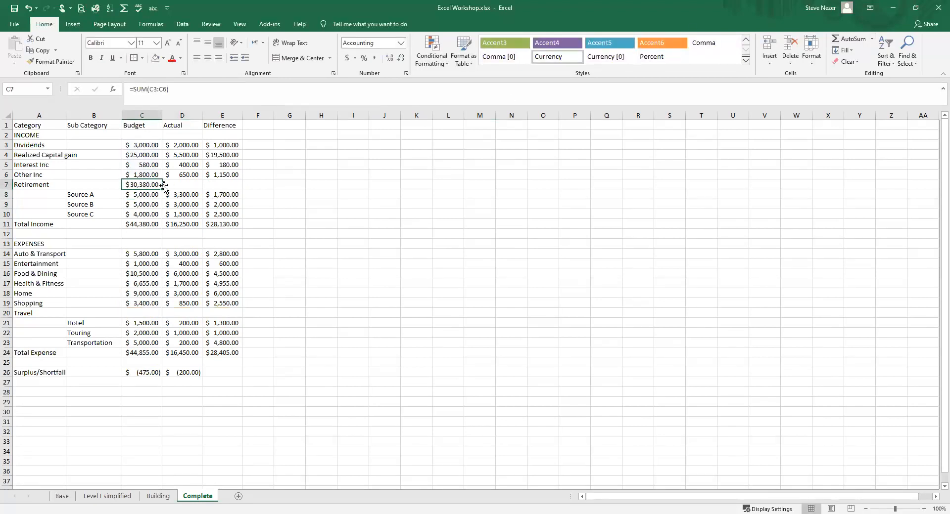
drag(161, 190, 226, 191)
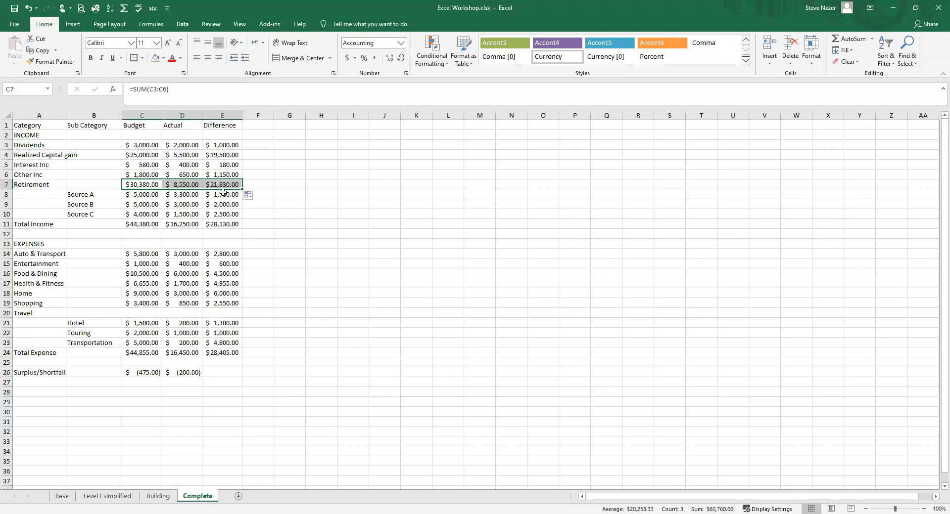
Step: Replace the Total Income budget in C11 with =SUM(C3:C7) and copy the formula across to D11:E11
click(135, 226)
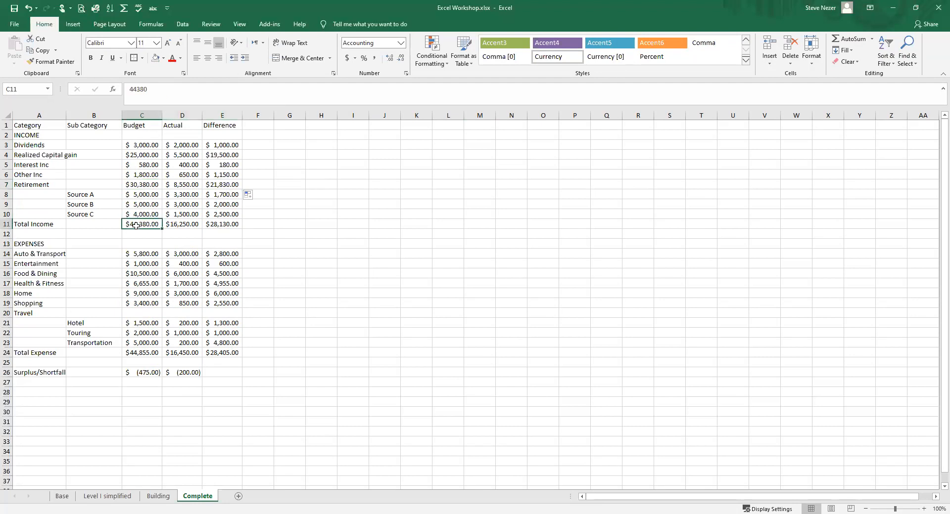
click(840, 39)
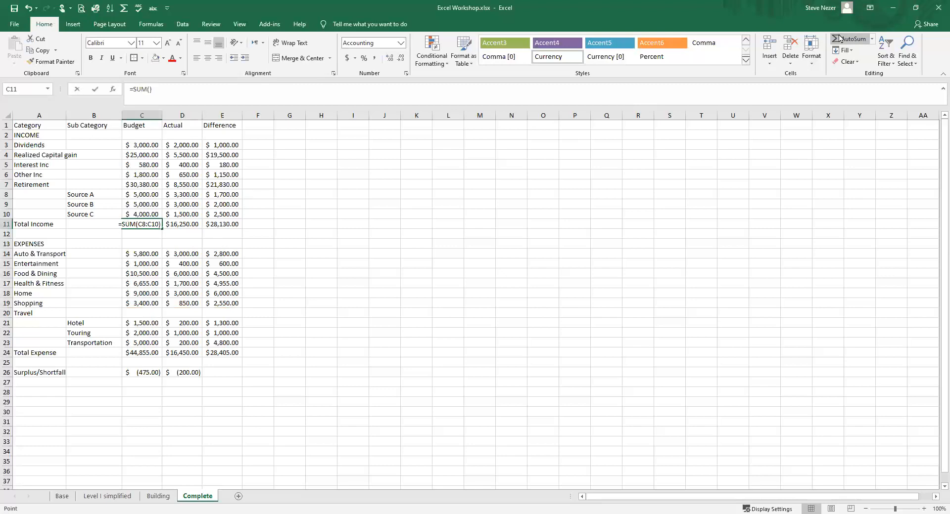
click(147, 148)
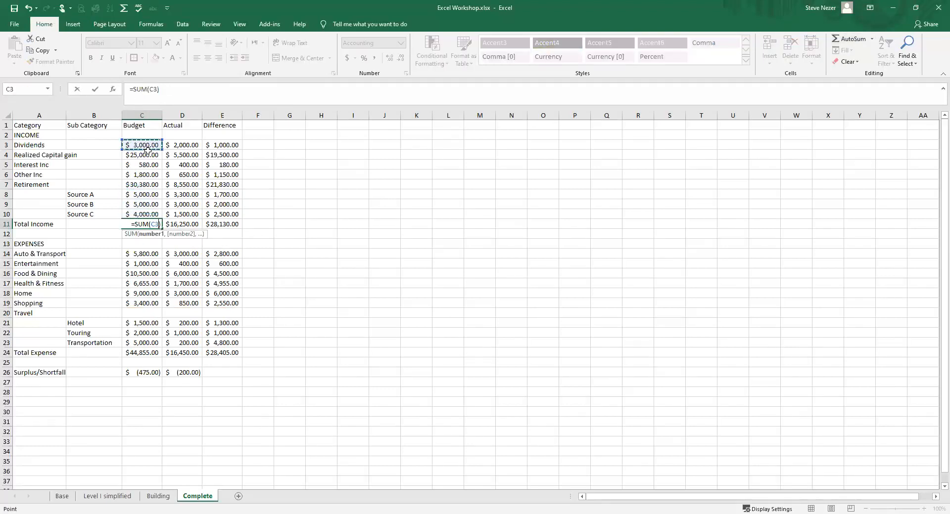
shift+click(147, 181)
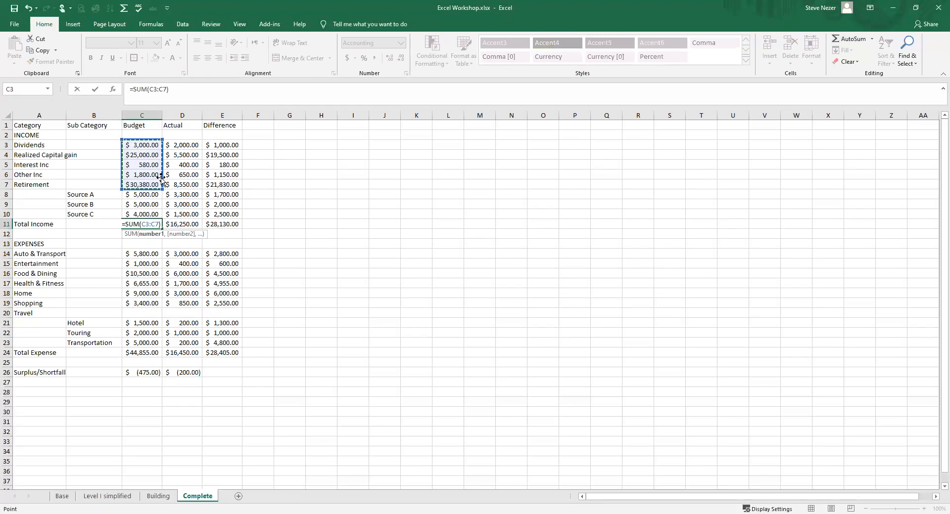
key(Return)
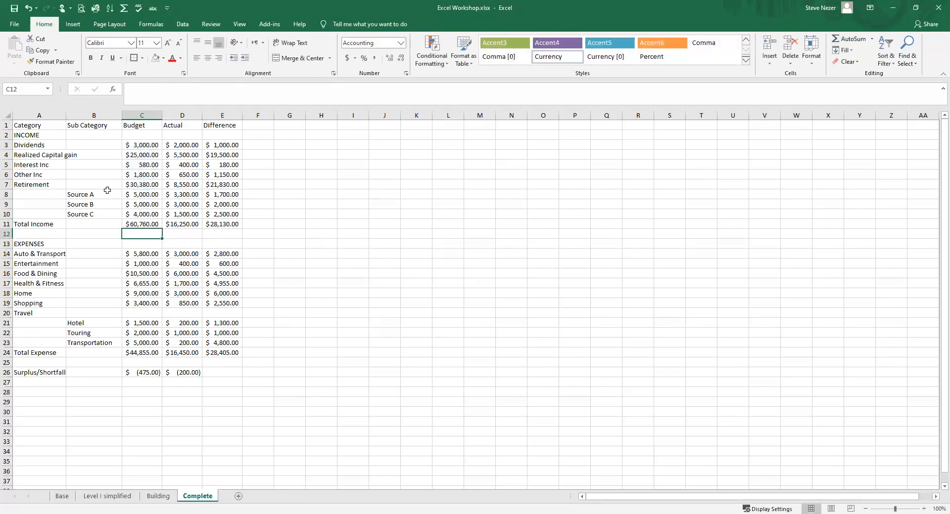
click(157, 225)
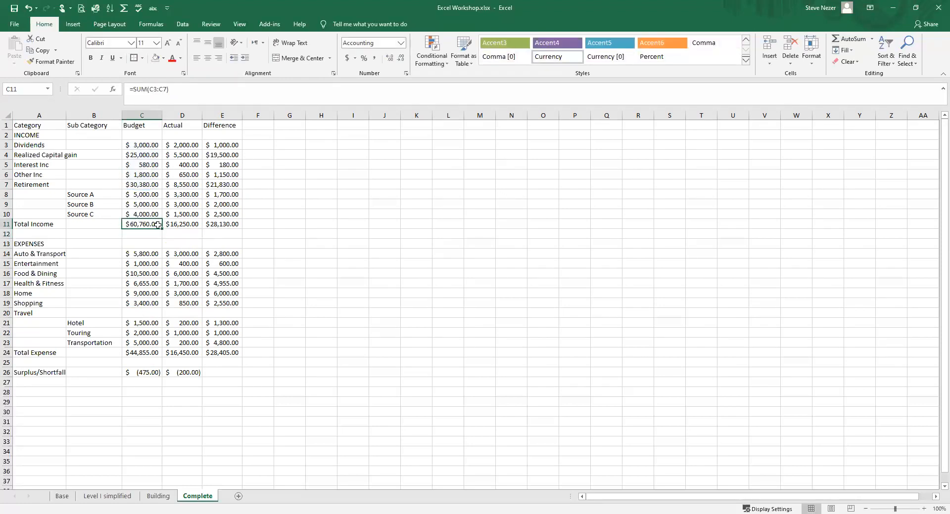
drag(163, 230, 240, 228)
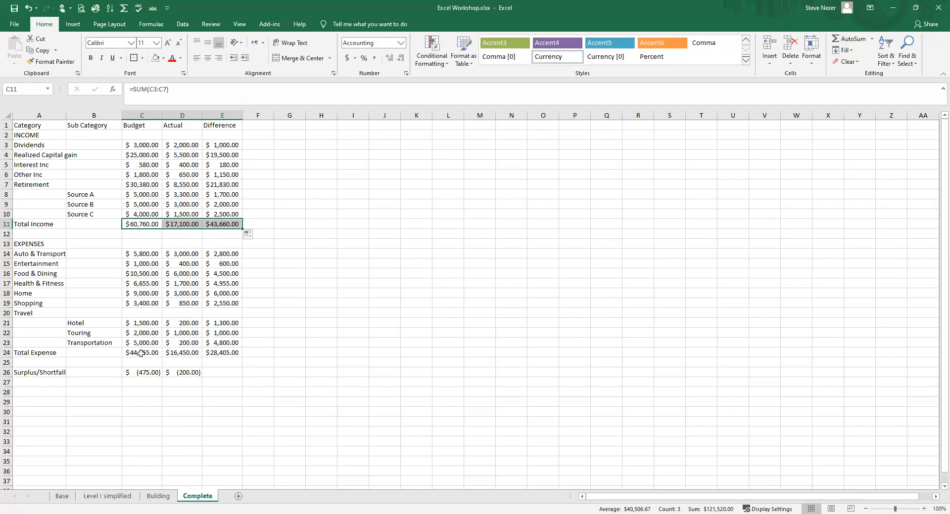
Step: Enter the AutoSum formula =SUM(C22:C24) in the Travel budget cell C20 and copy it across to D20:E20
click(141, 314)
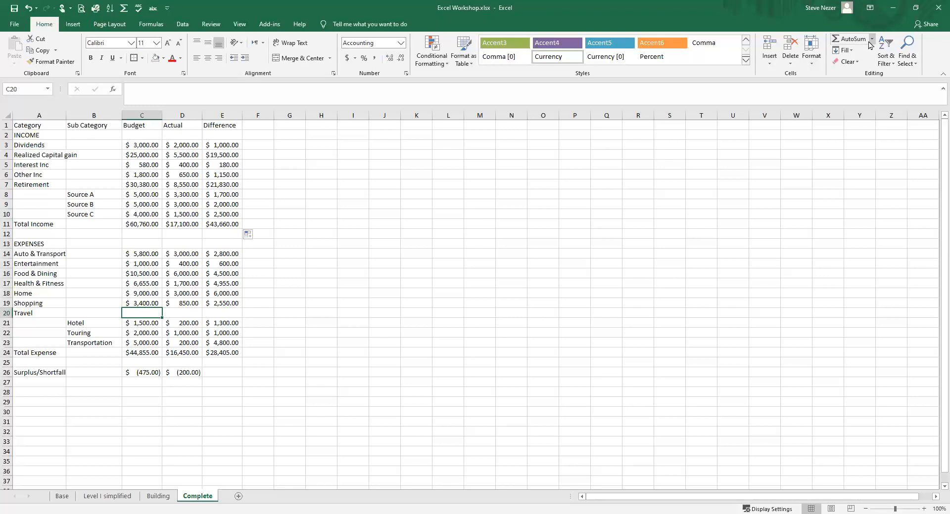
click(861, 40)
click(142, 355)
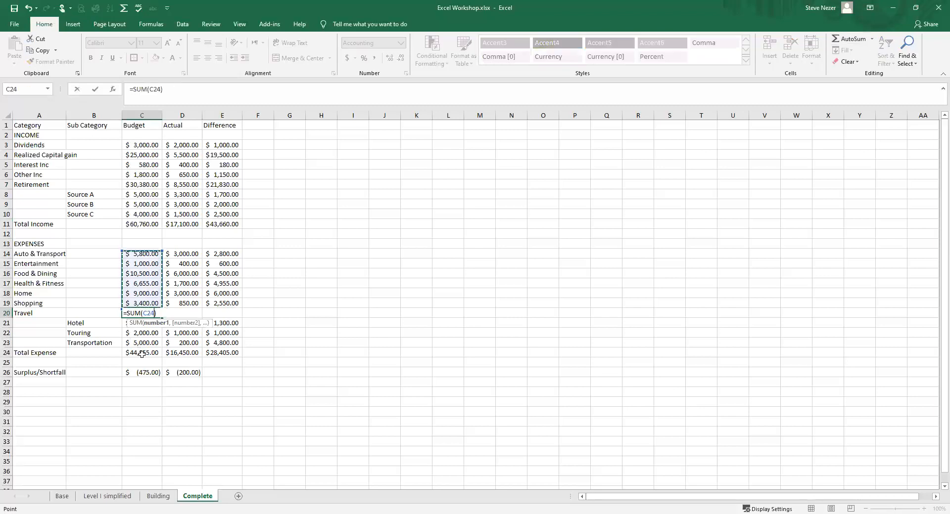
drag(142, 347, 142, 323)
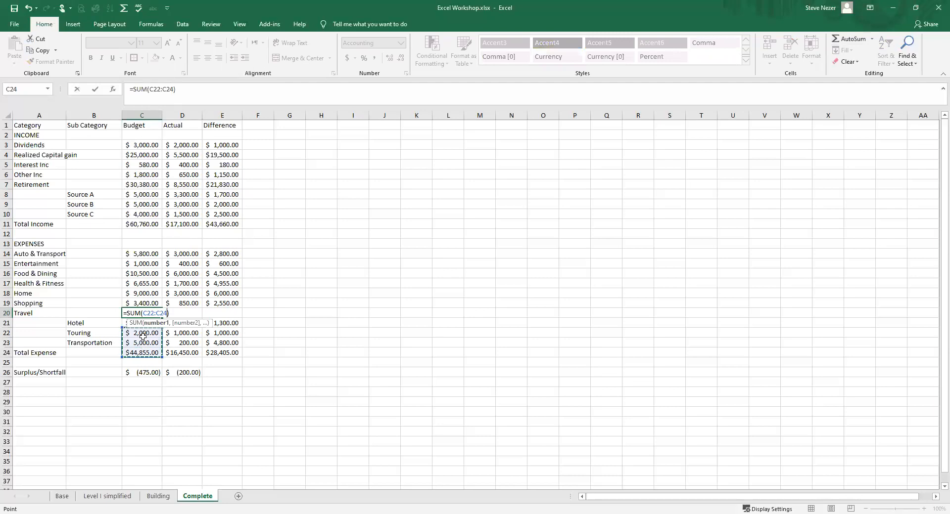
key(Return)
click(144, 314)
drag(162, 318, 232, 316)
click(282, 332)
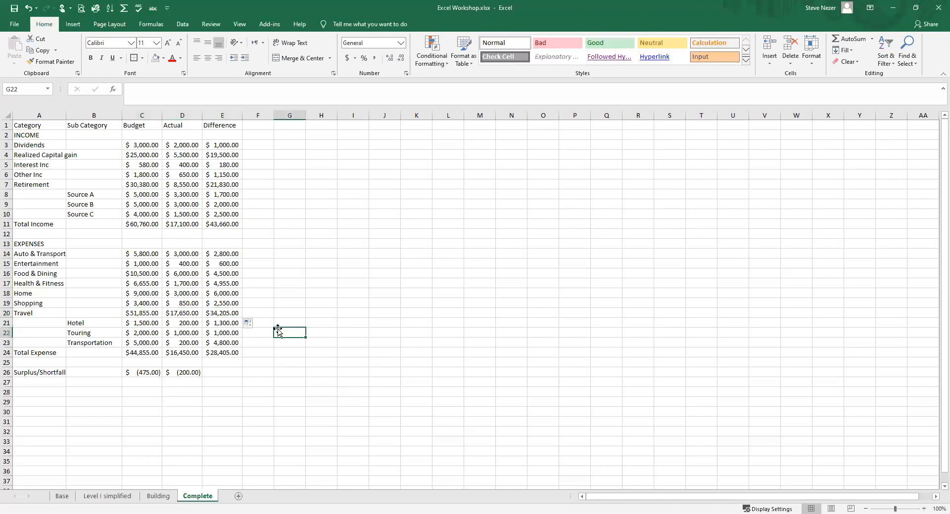
Step: Review the Travel budget formula in C20 against the Hotel, Touring and Transportation rows and their budget amounts
click(144, 354)
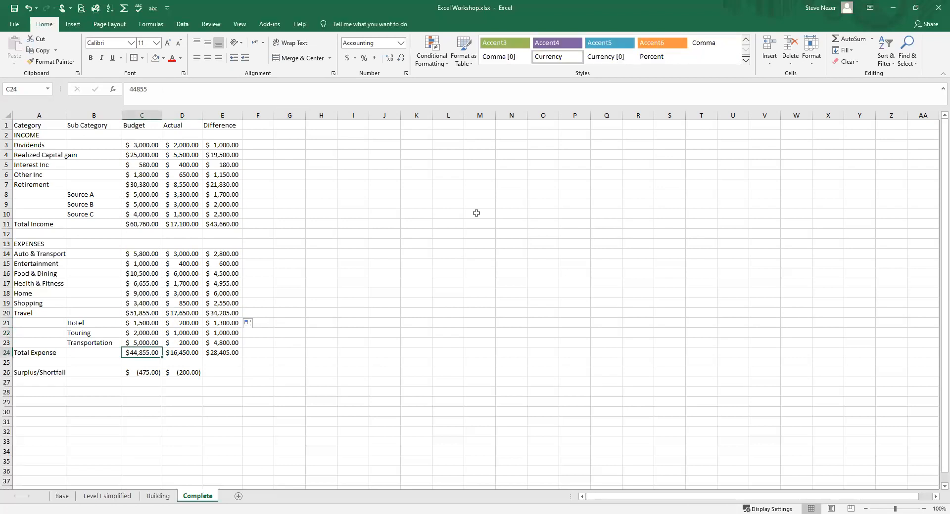
drag(74, 322, 78, 340)
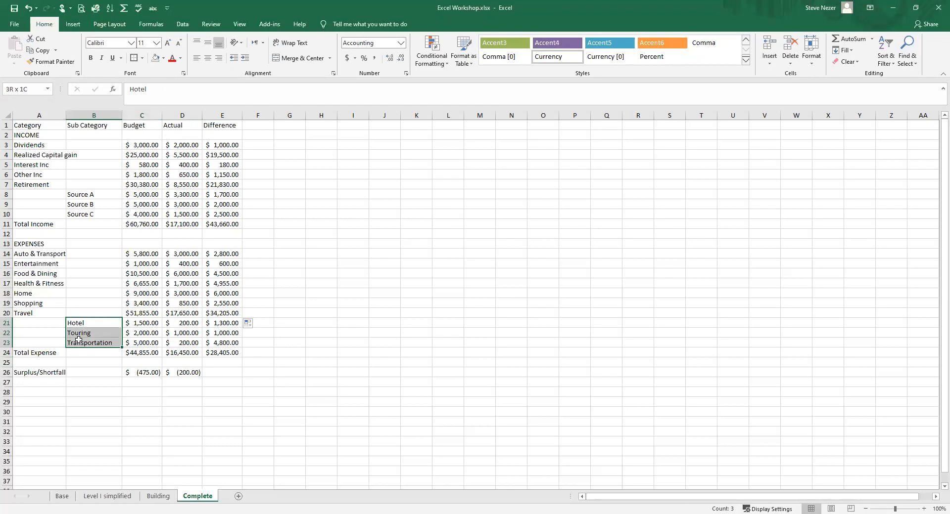
click(135, 312)
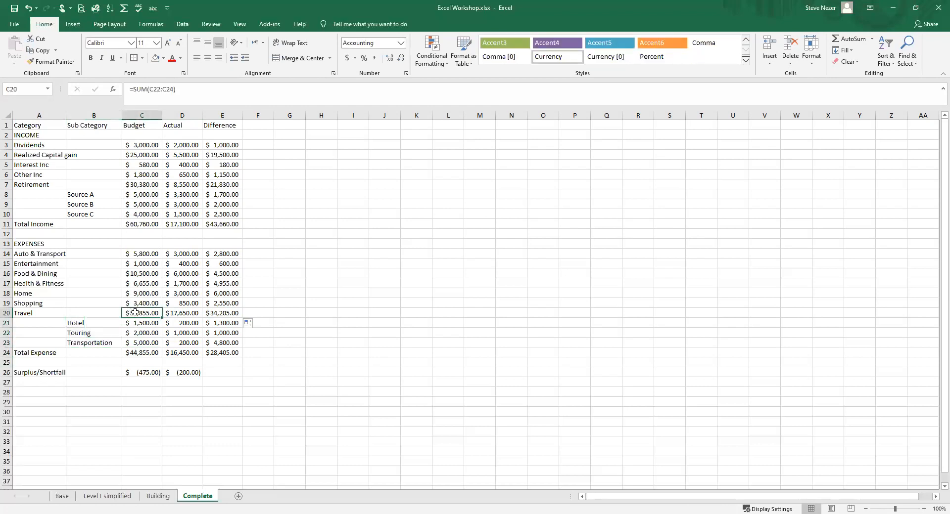
click(77, 326)
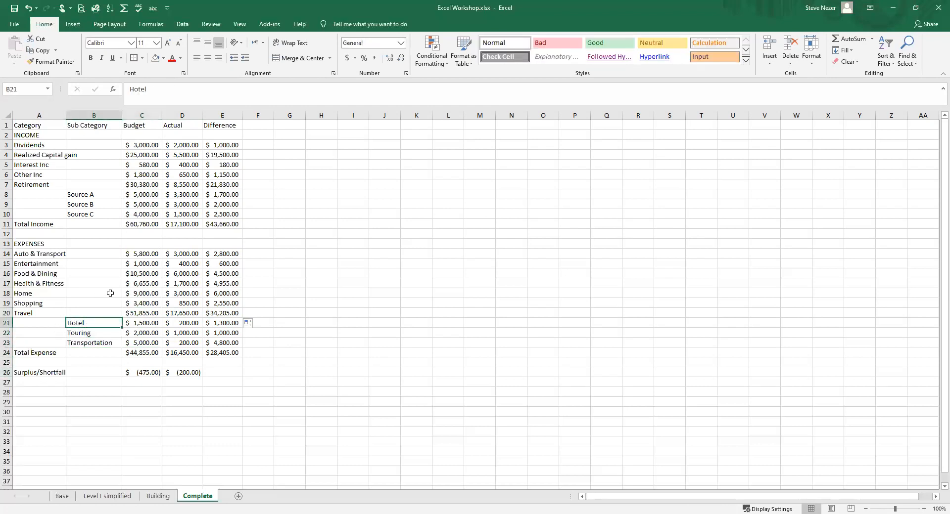
drag(83, 325, 157, 345)
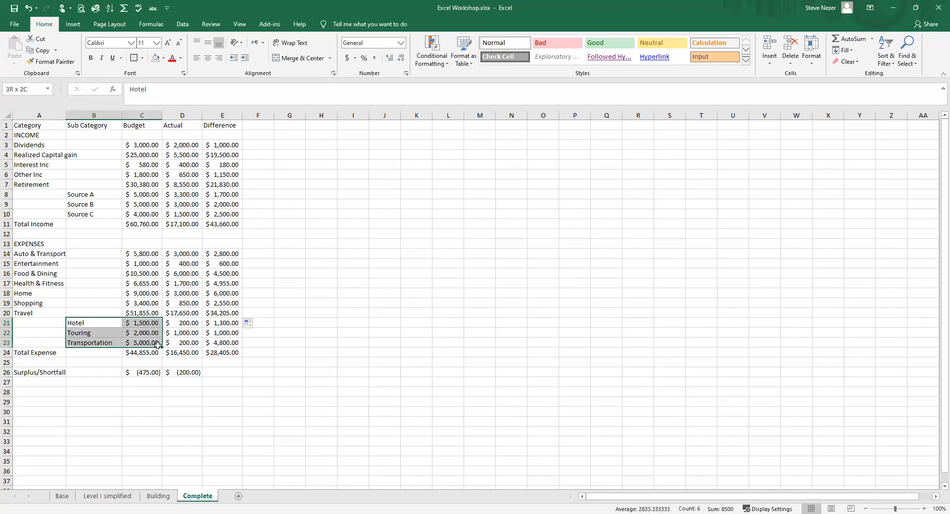
click(141, 333)
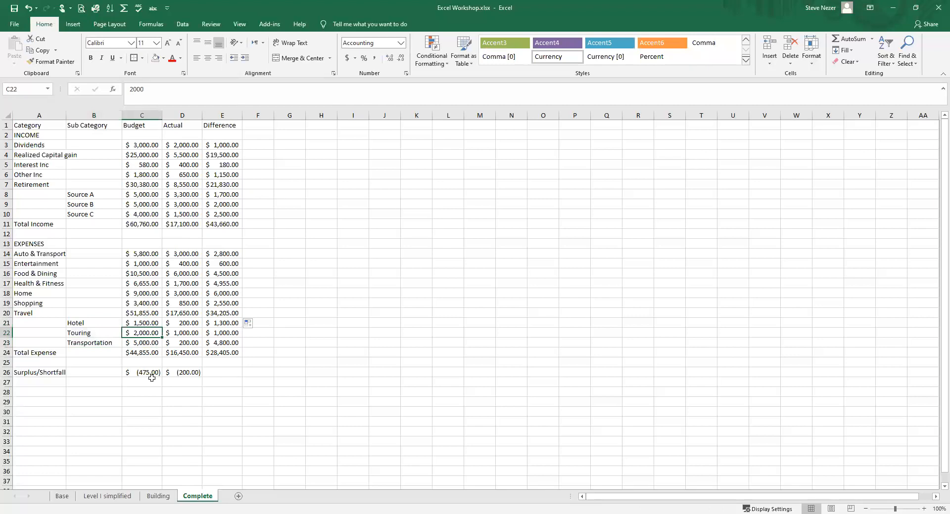
Step: Replace the Total Expense budget in C24 with the AutoSum formula =SUM(C14:C20)
click(142, 354)
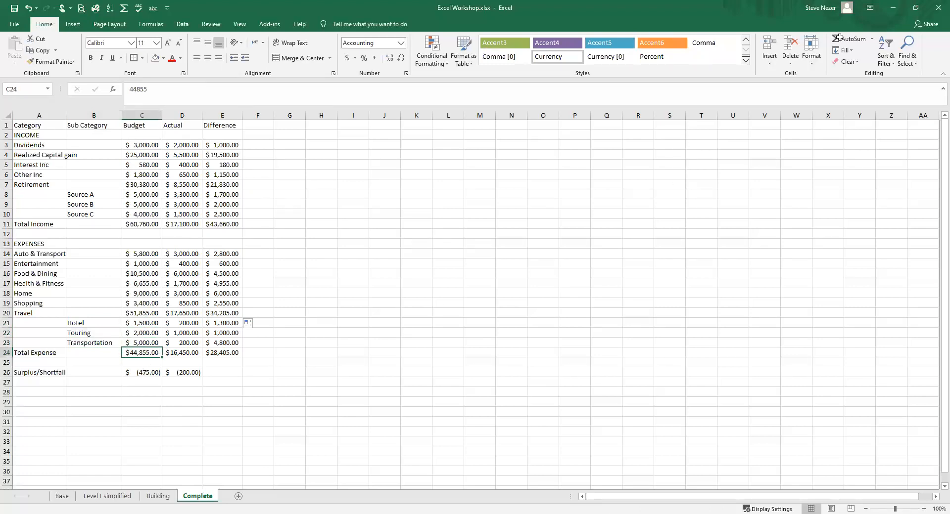
click(841, 40)
click(129, 253)
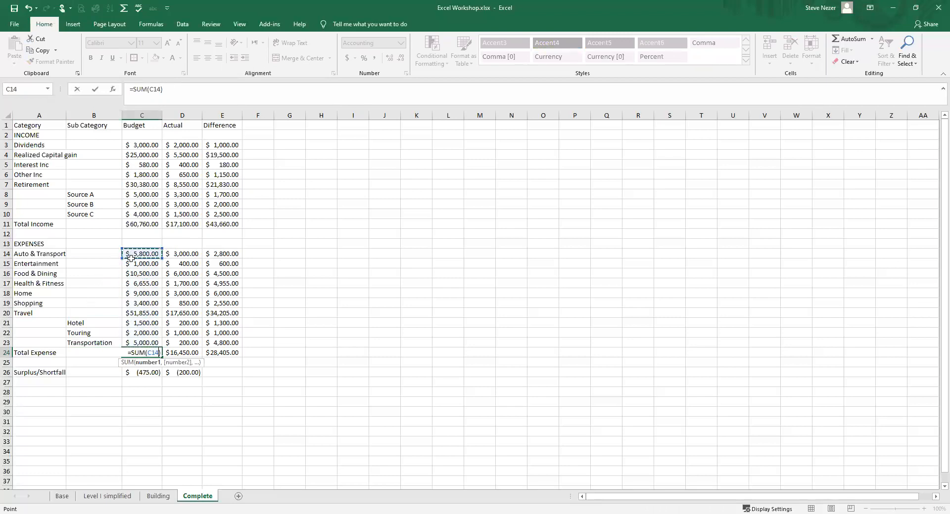
drag(130, 258, 124, 316)
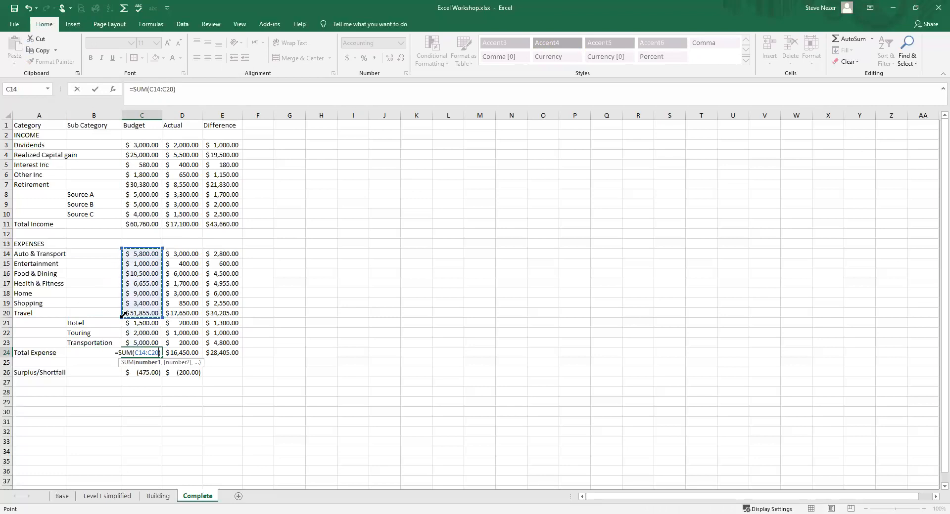
Step: Try to enter =SUM(C14:C20) as the Budget Total Expense in C24, and undo the entry
key(Return)
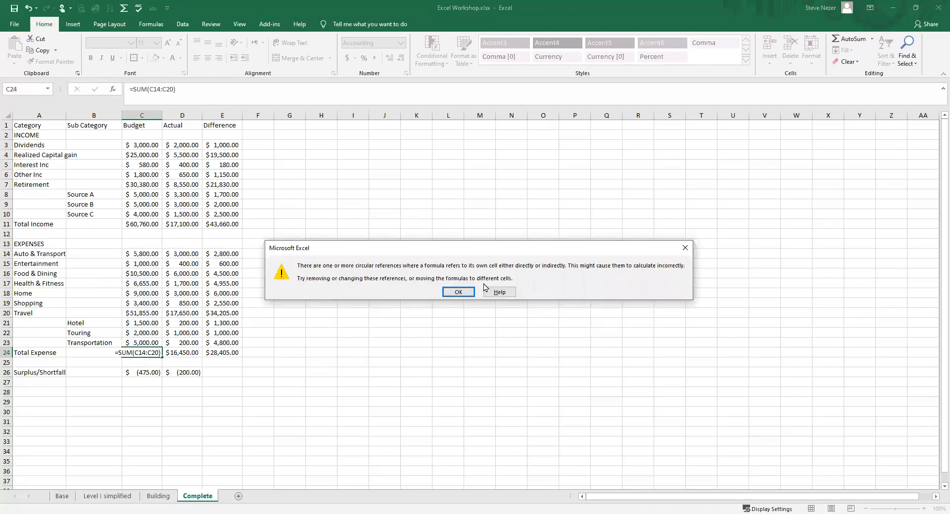
click(459, 292)
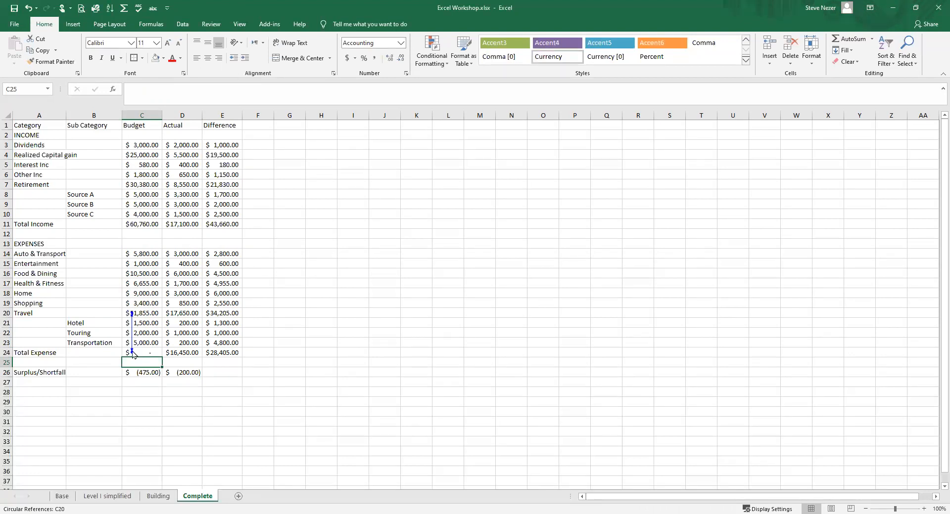
click(28, 8)
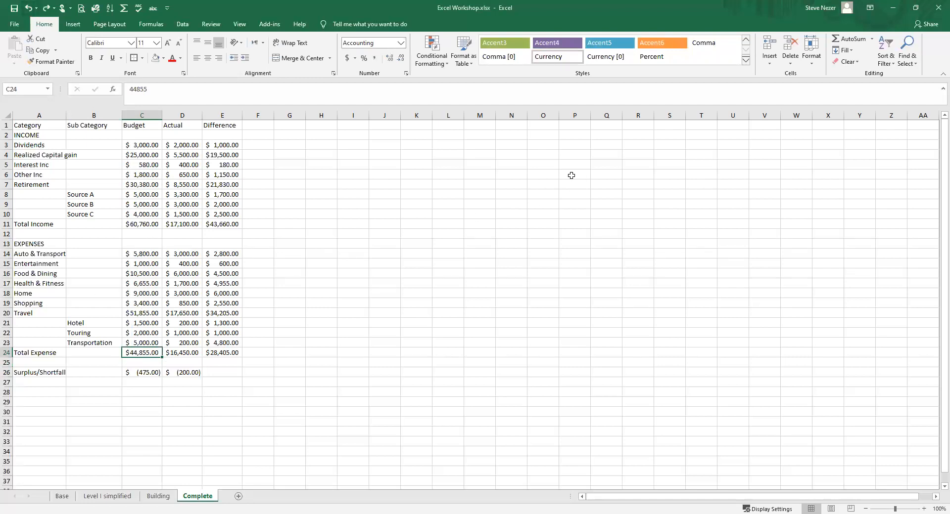
Step: Retry totalling the Budget expense categories C14:C20 in C24 with AutoSum, and undo the result
click(847, 39)
click(132, 255)
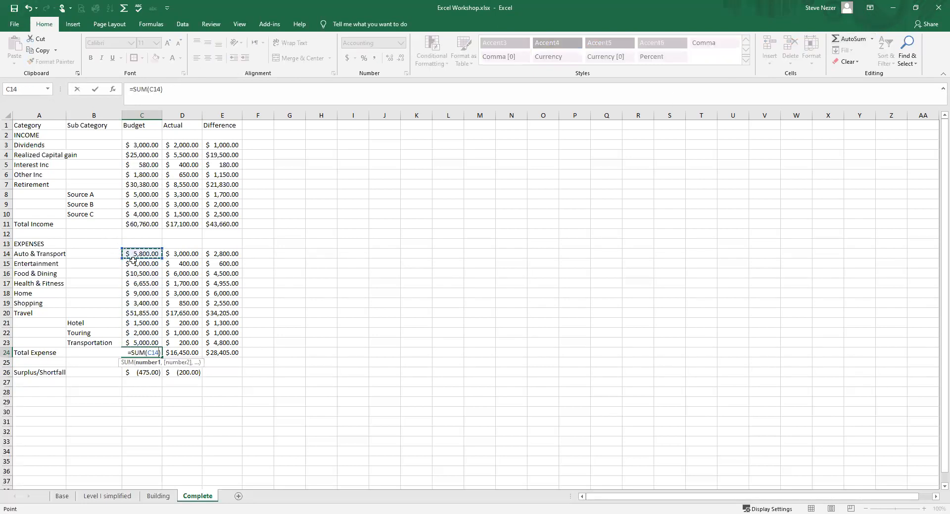
drag(126, 309, 130, 312)
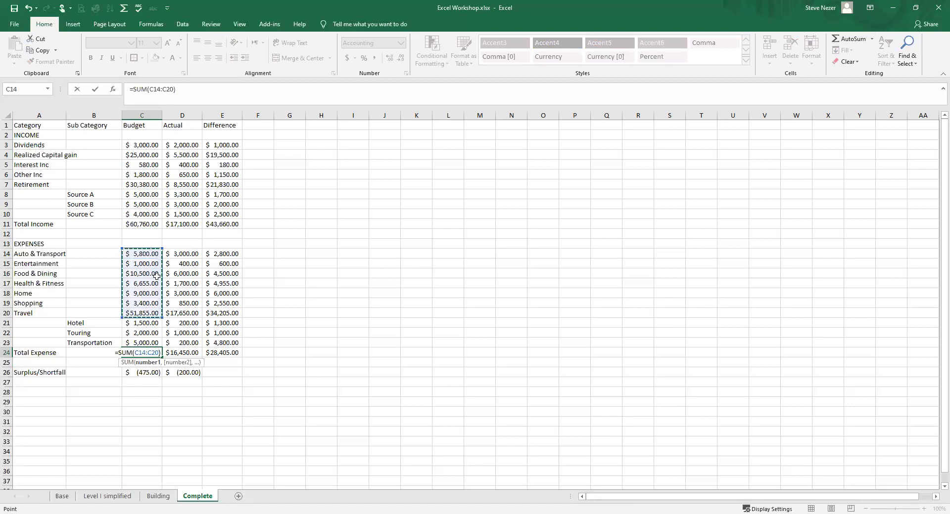
key(Return)
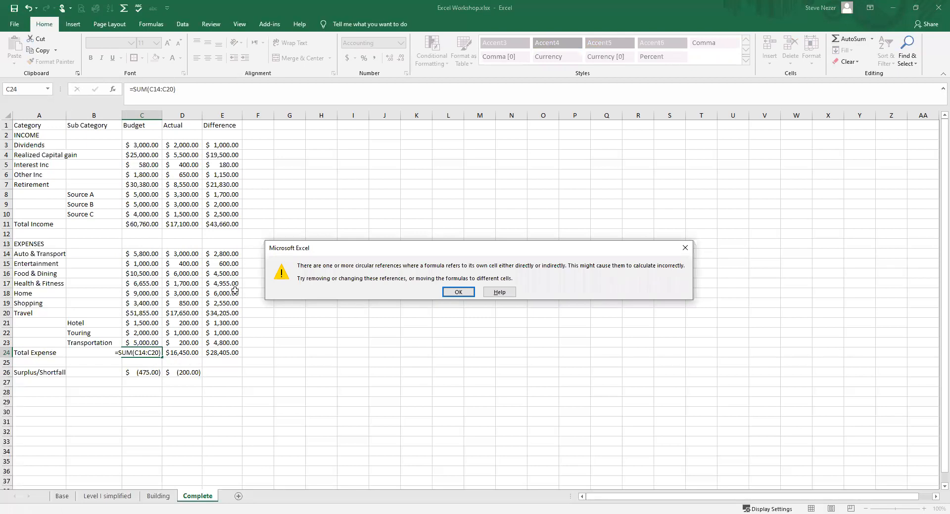
key(Return)
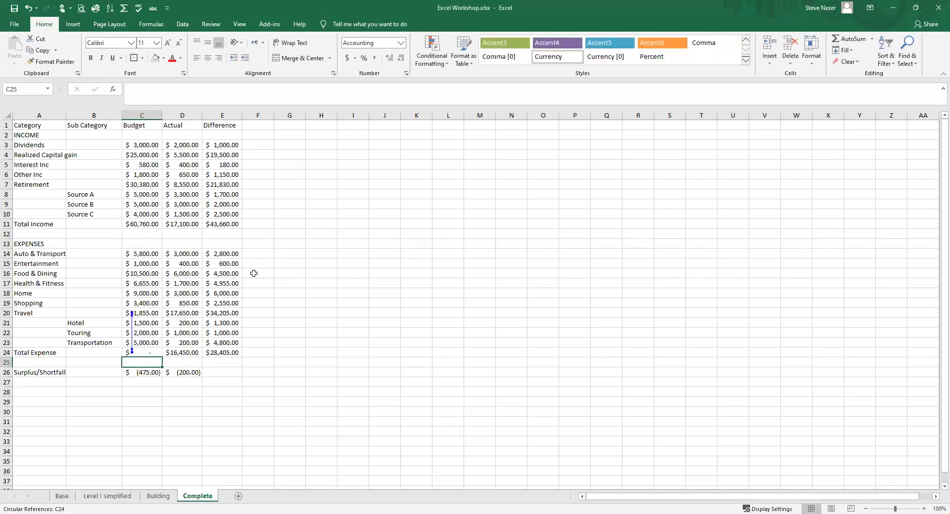
click(147, 350)
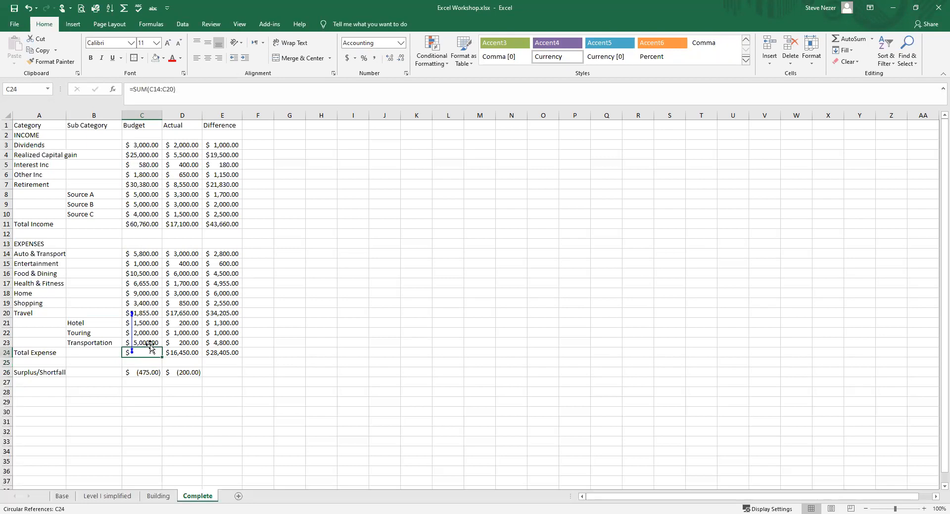
click(29, 9)
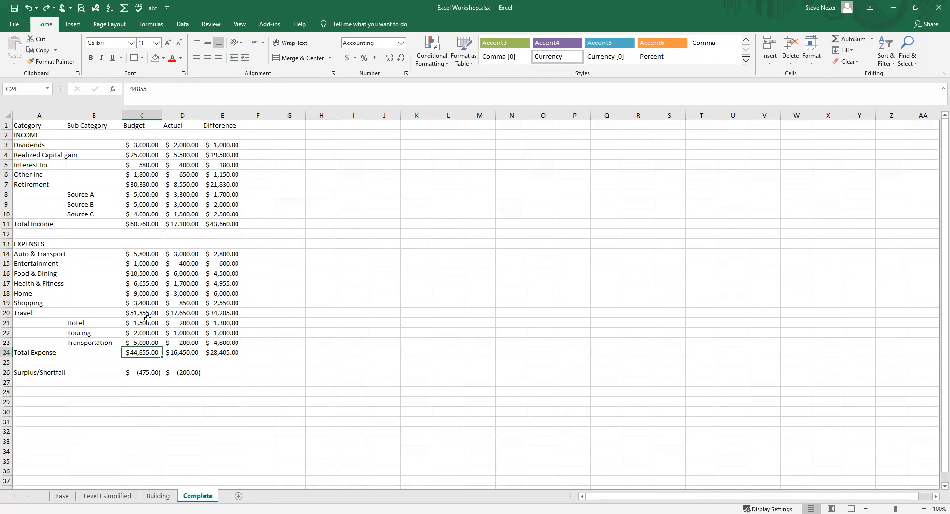
Step: Try AutoSum in C24 with the range C14:C19 plus the separate Travel cell C20, and undo it
click(849, 38)
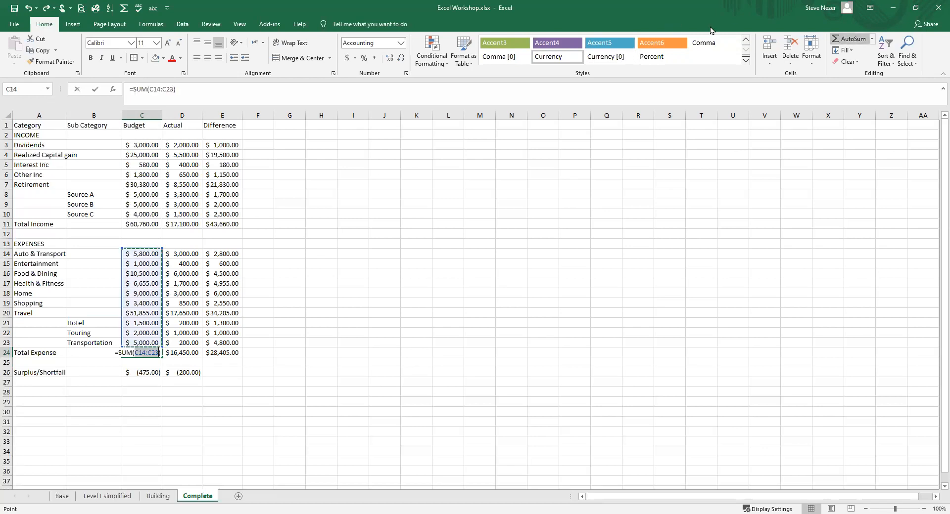
click(138, 304)
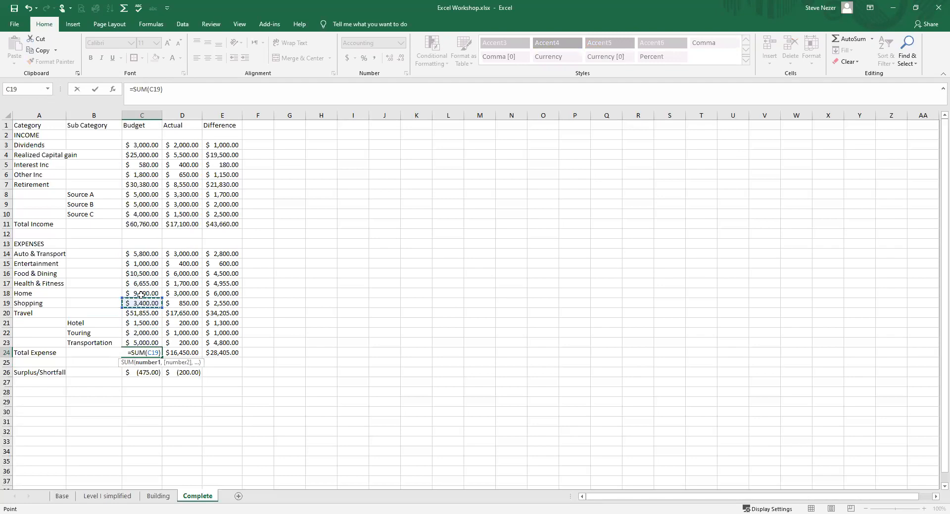
drag(141, 295, 146, 256)
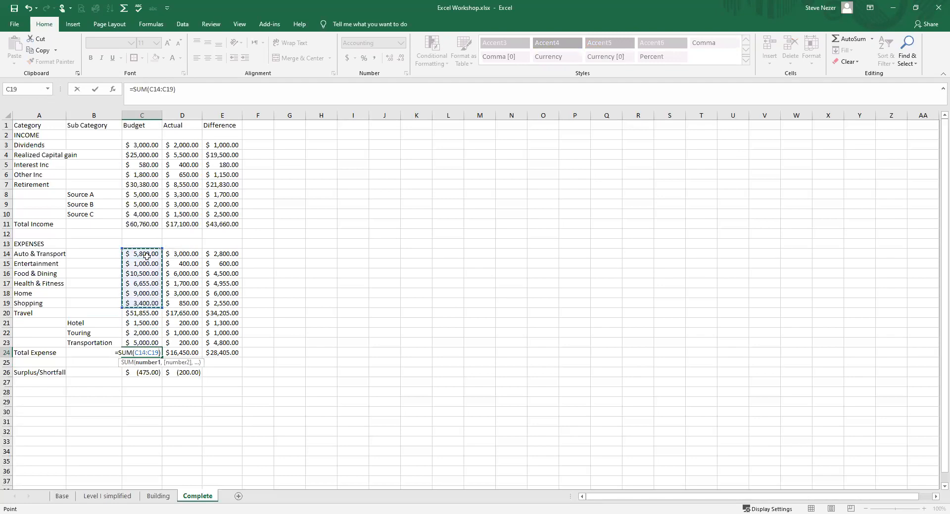
ctrl+click(135, 315)
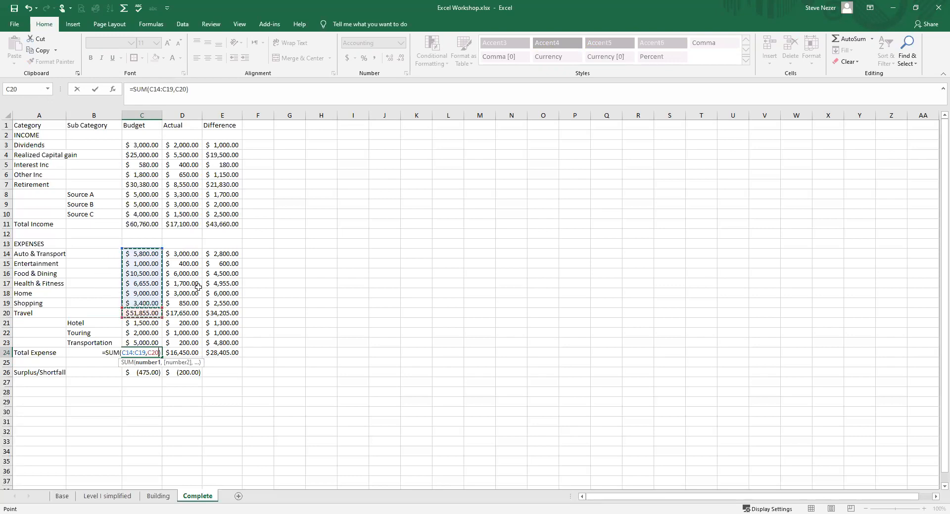
key(Return)
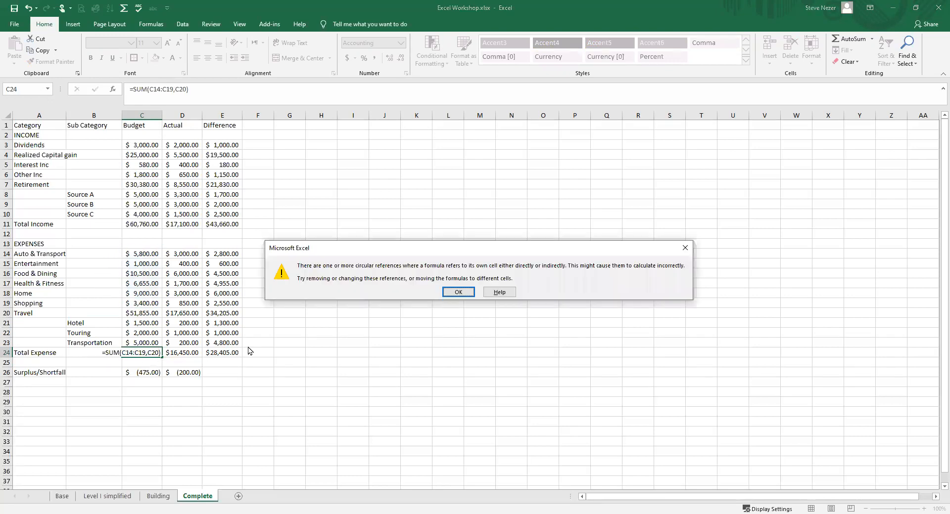
click(459, 292)
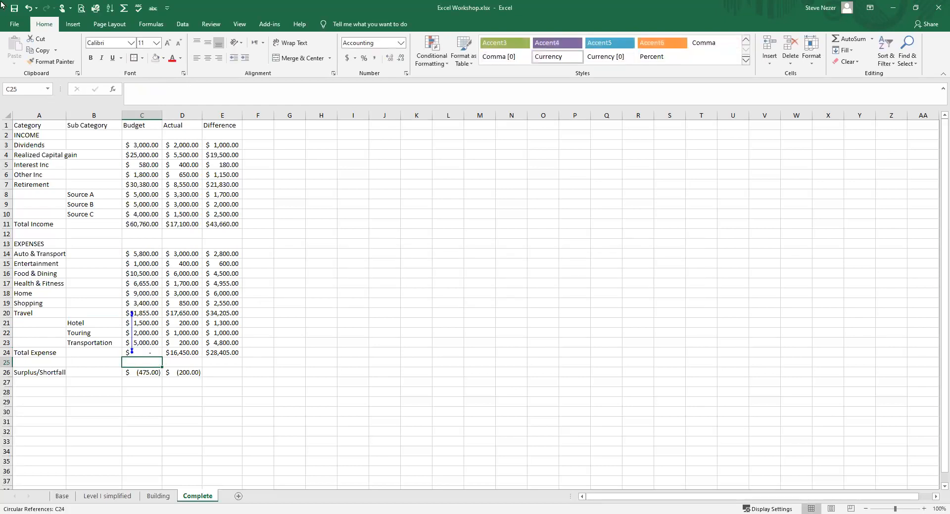
click(27, 8)
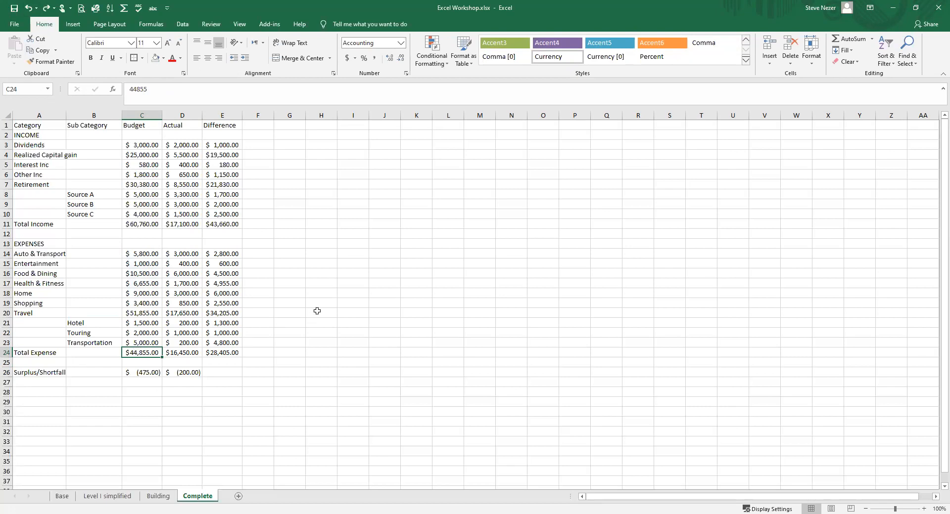
Step: Try the addition formula =C14+C15+C17+C16+C18+C19+C20 in the Budget Total Expense cell C24, and undo it
text(=)
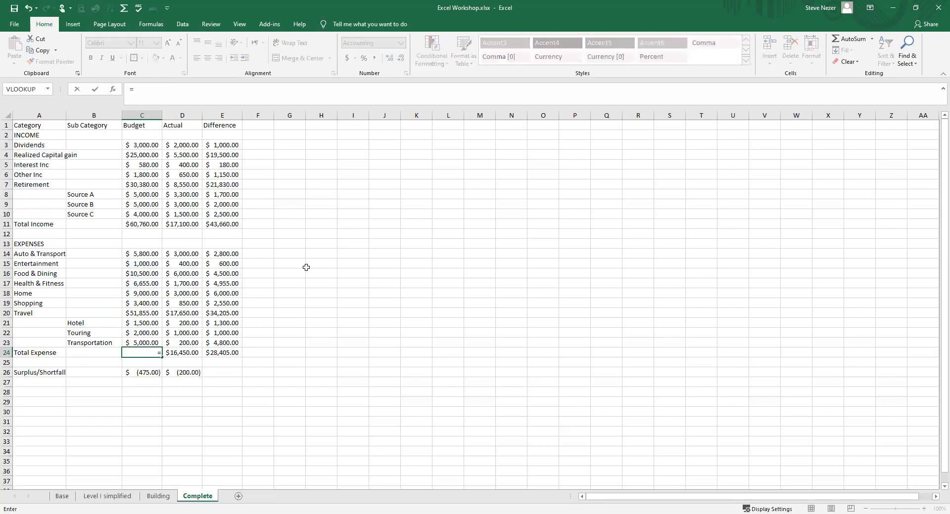
click(149, 253)
text(+)
click(146, 265)
text(+)
click(140, 283)
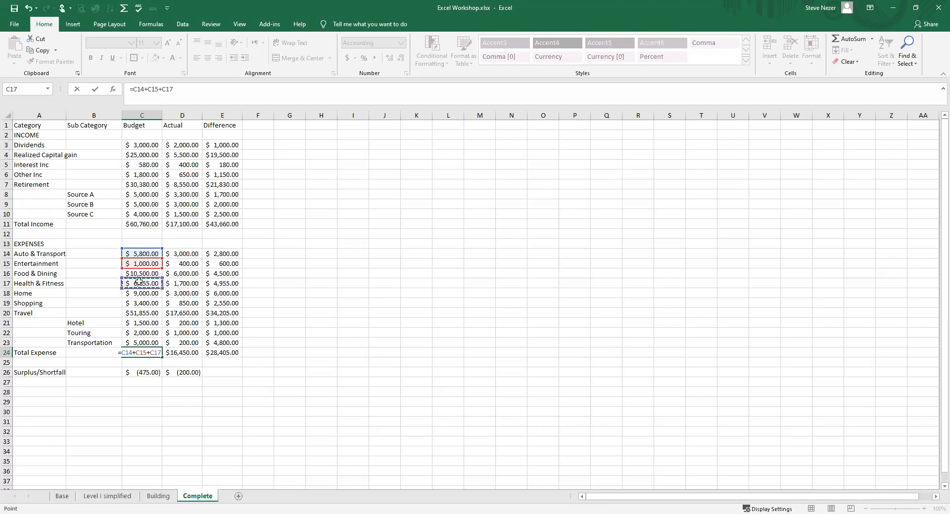
text(+)
click(142, 275)
text(+)
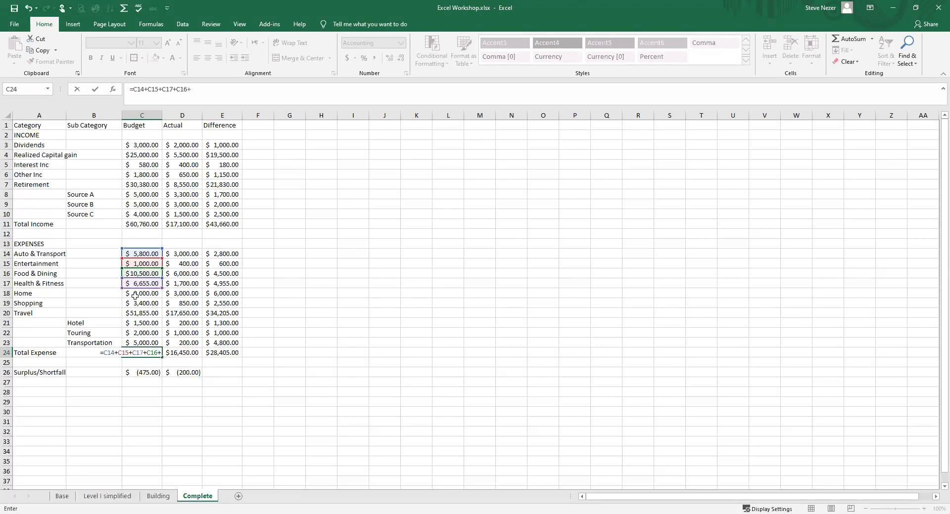
click(137, 293)
text(+)
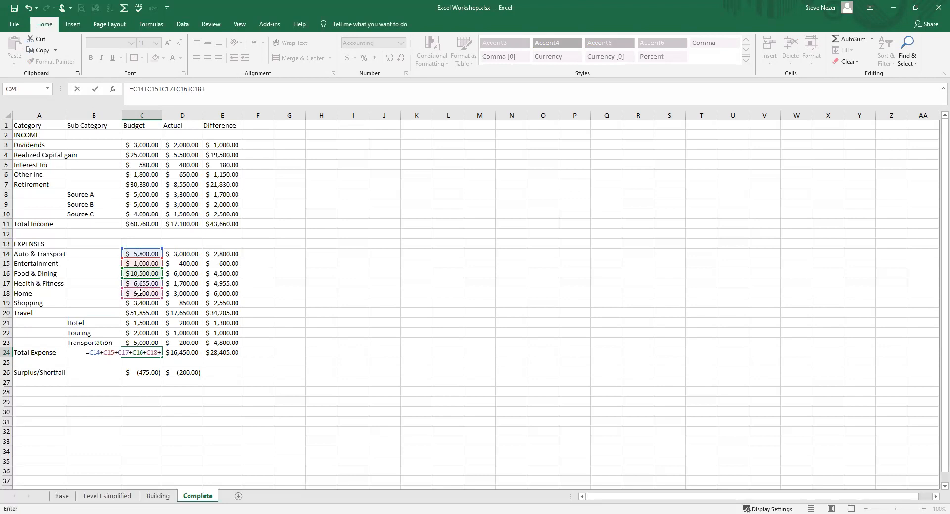
click(153, 304)
text(+)
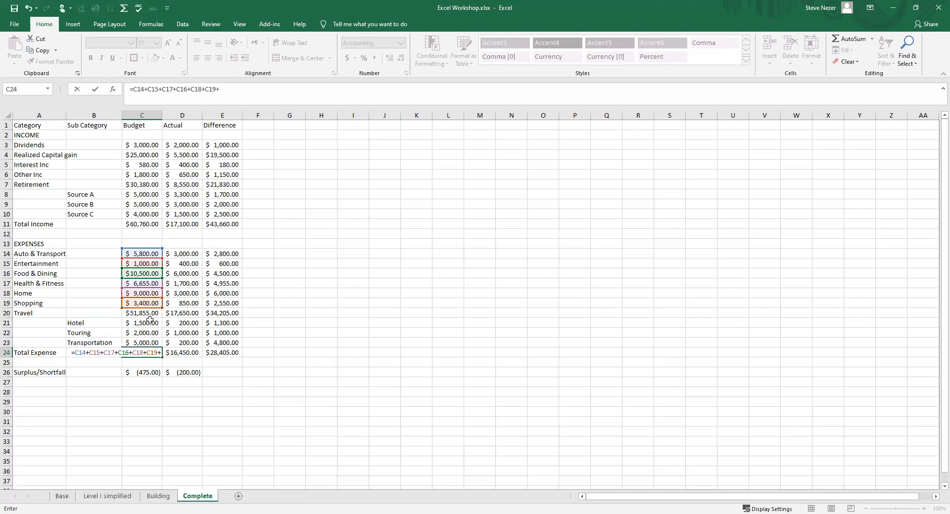
click(141, 315)
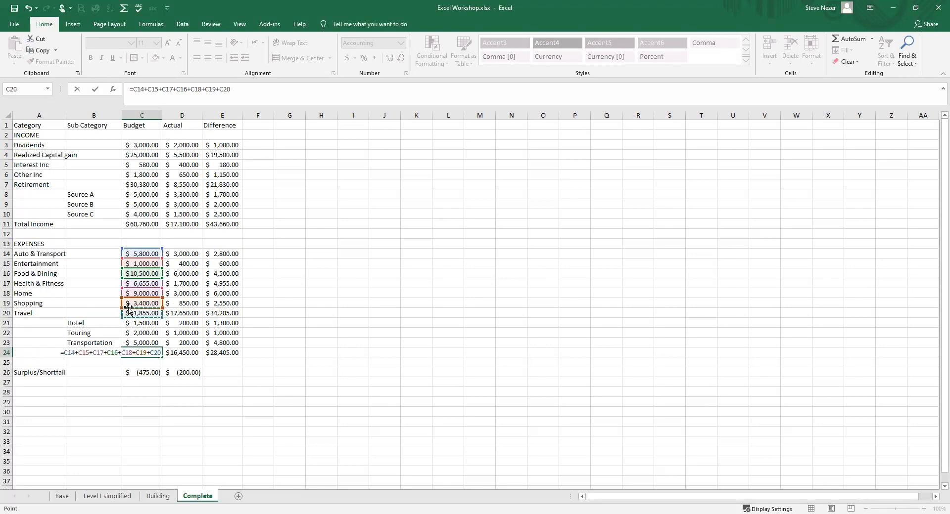
key(Return)
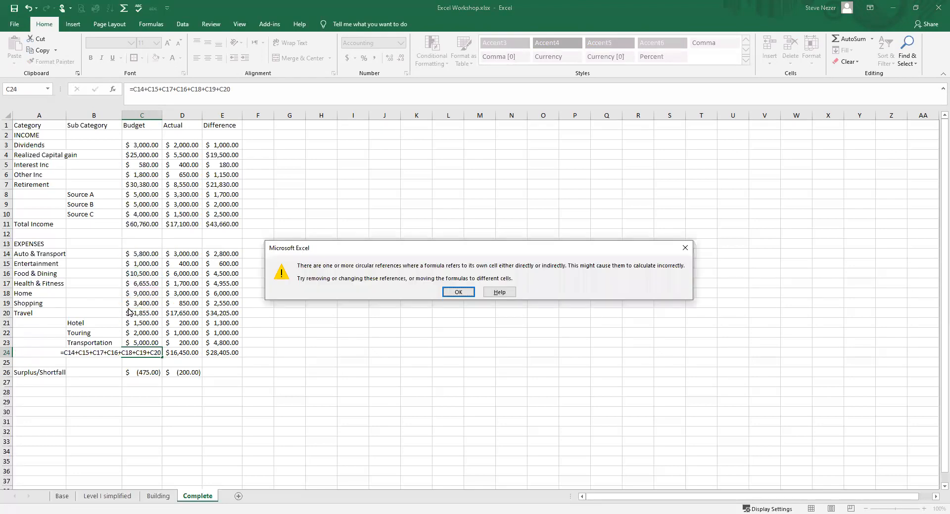
click(448, 288)
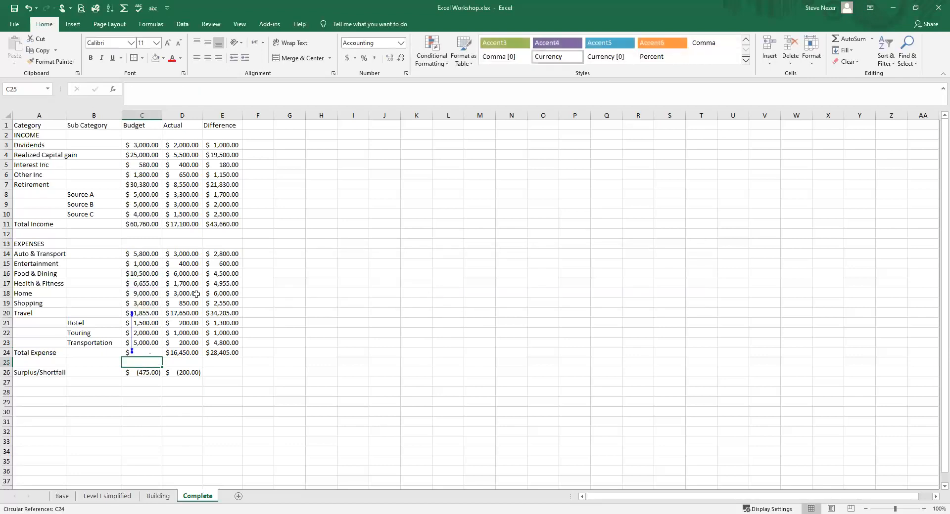
click(27, 7)
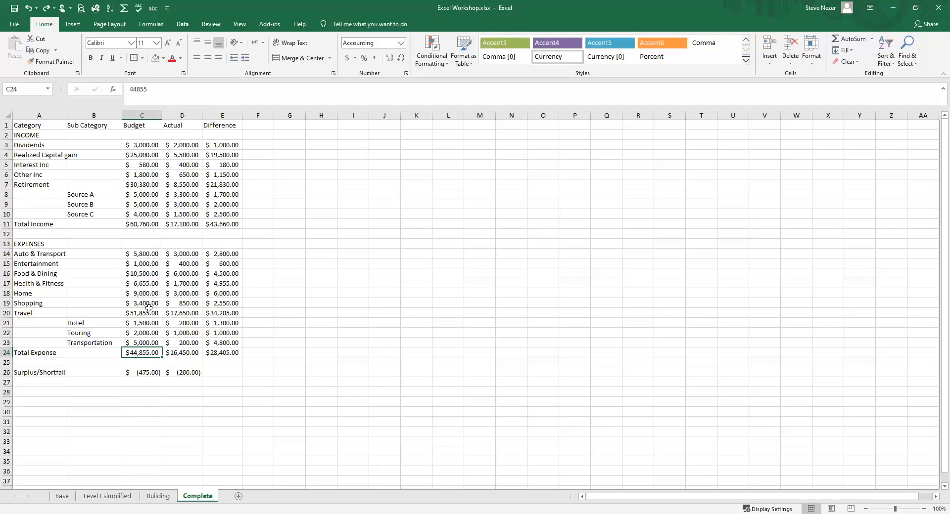
Step: Replace the Budget Travel formula in C20 with =SUM(C21:C23), covering Hotel, Touring and Transportation
drag(145, 254, 153, 309)
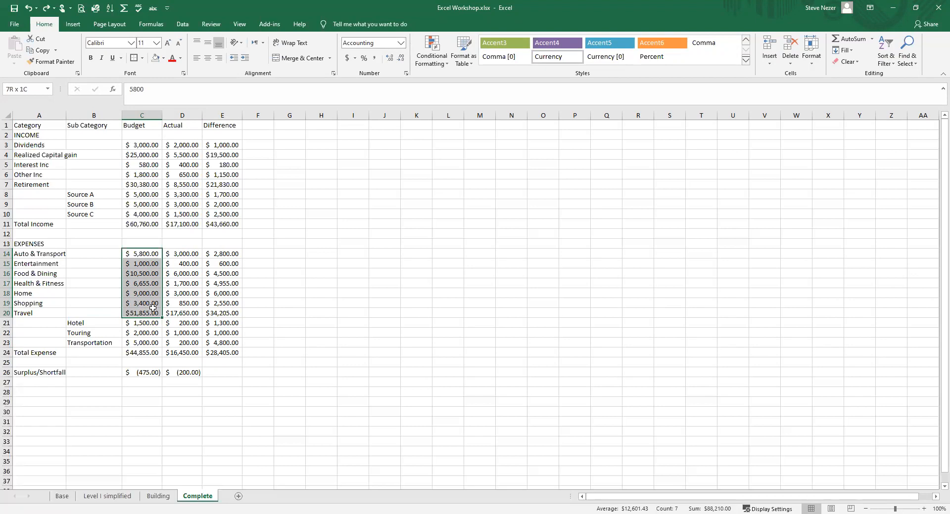
drag(153, 308, 152, 309)
click(138, 313)
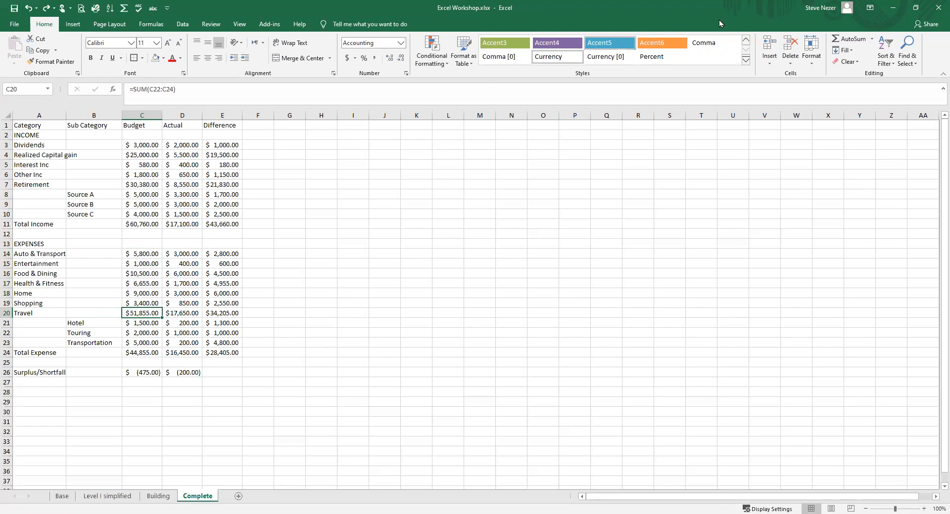
click(848, 39)
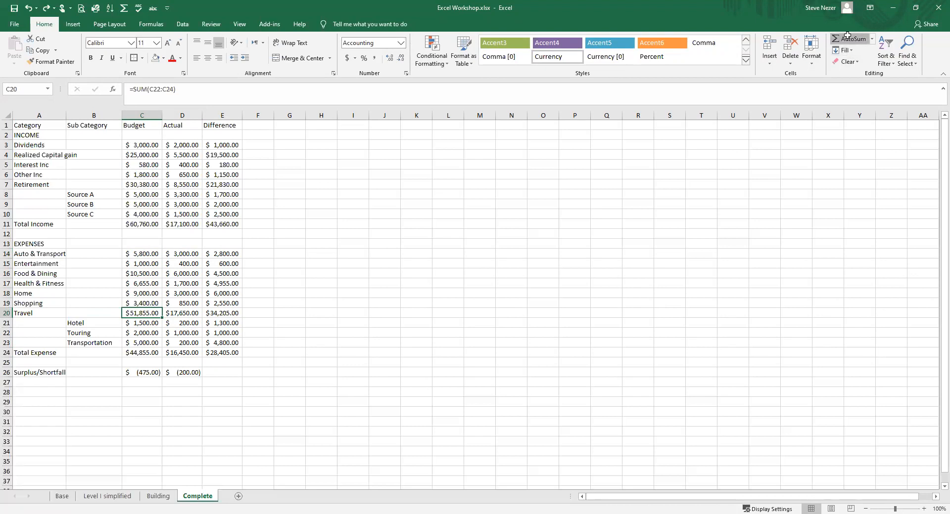
click(139, 343)
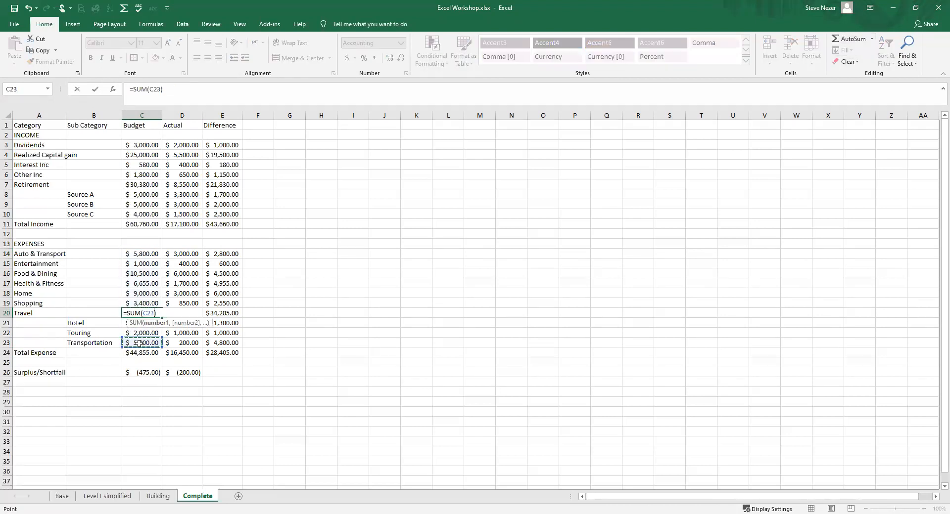
drag(139, 343, 135, 330)
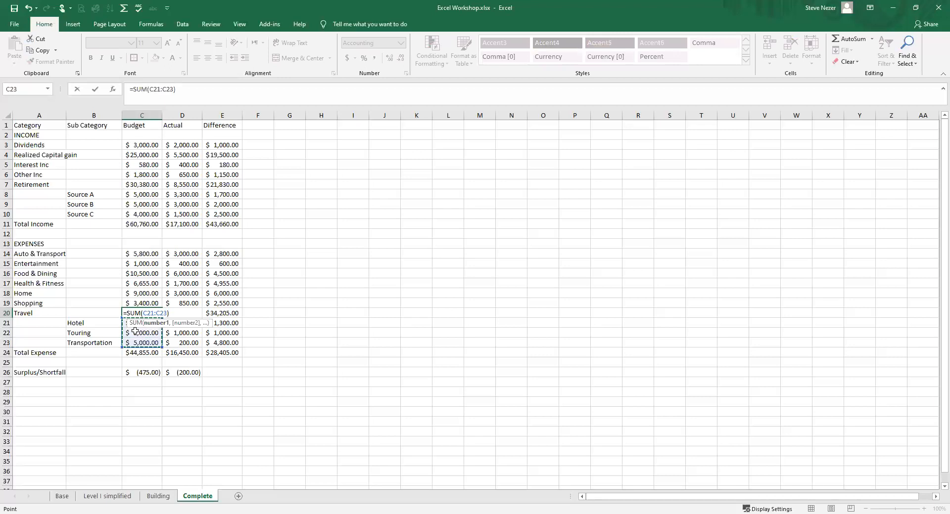
key(Return)
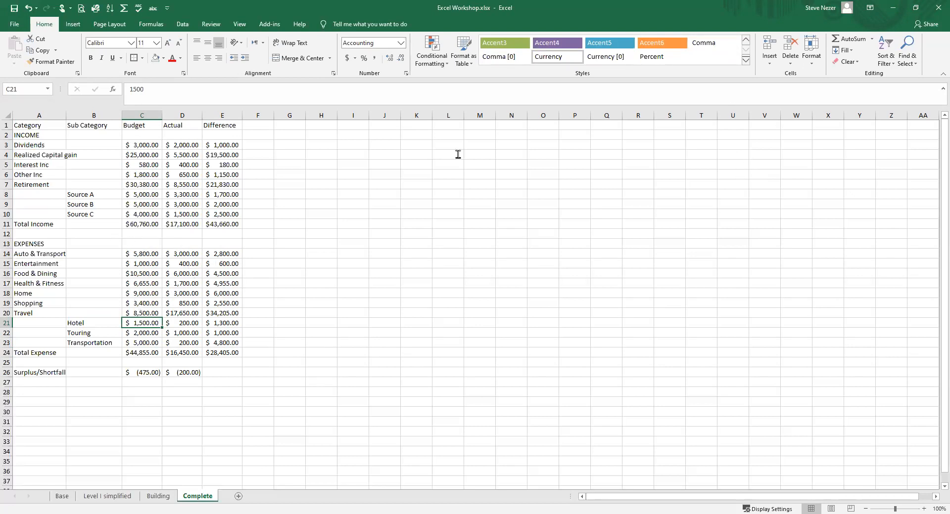
Step: Try to insert =SUM(C14:C20) with AutoSum in the Hotel budget cell C21
key(alt+equal)
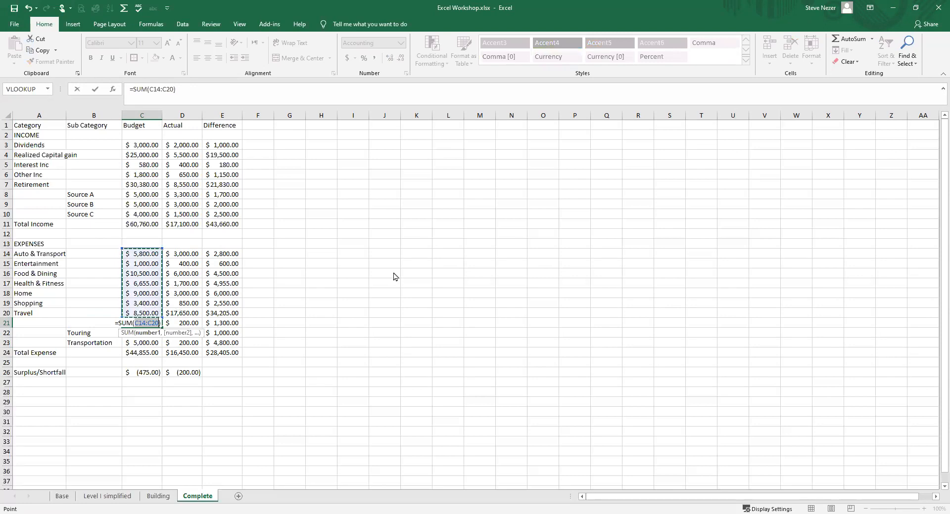
key(Return)
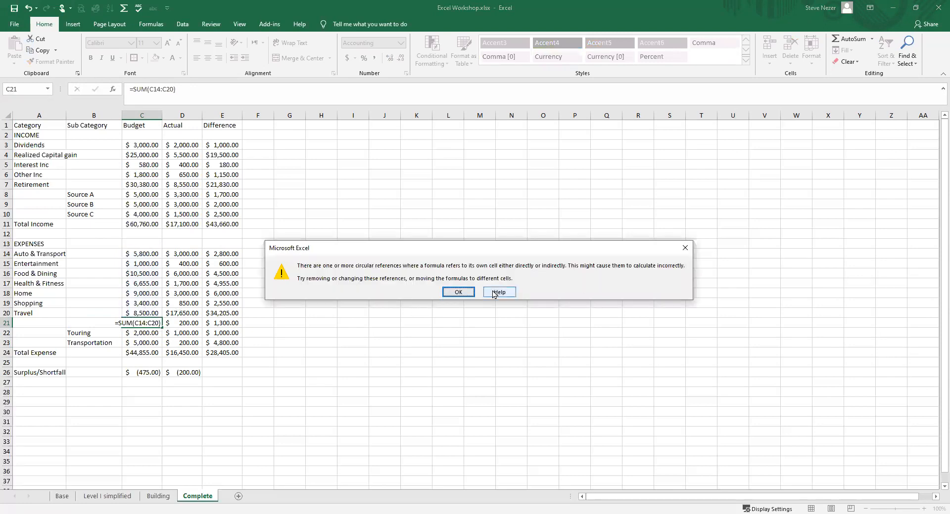
click(465, 293)
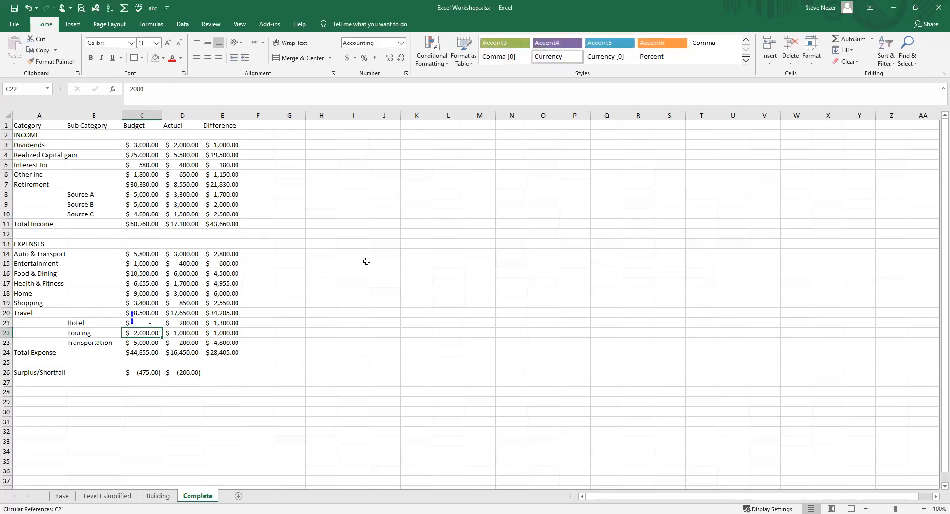
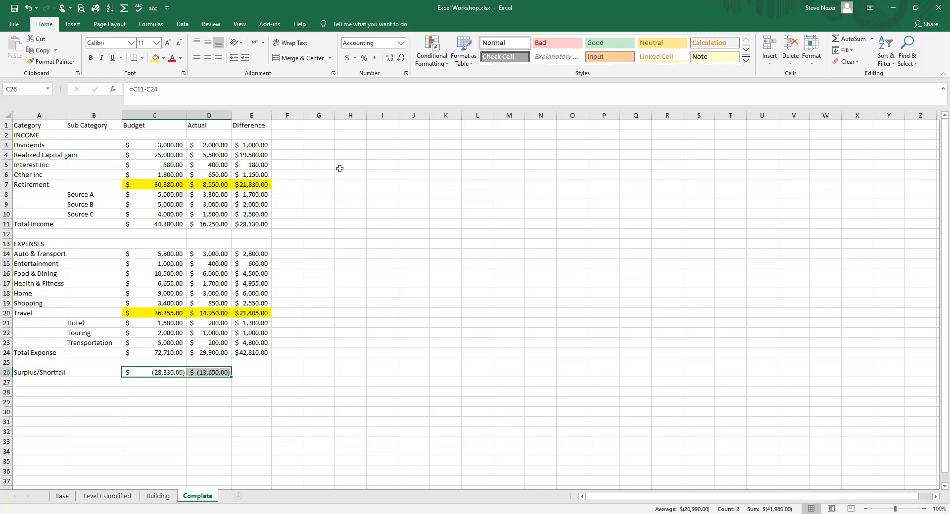
Step: Widen the Budget, Actual and Difference columns C to E together to an equal width
click(153, 116)
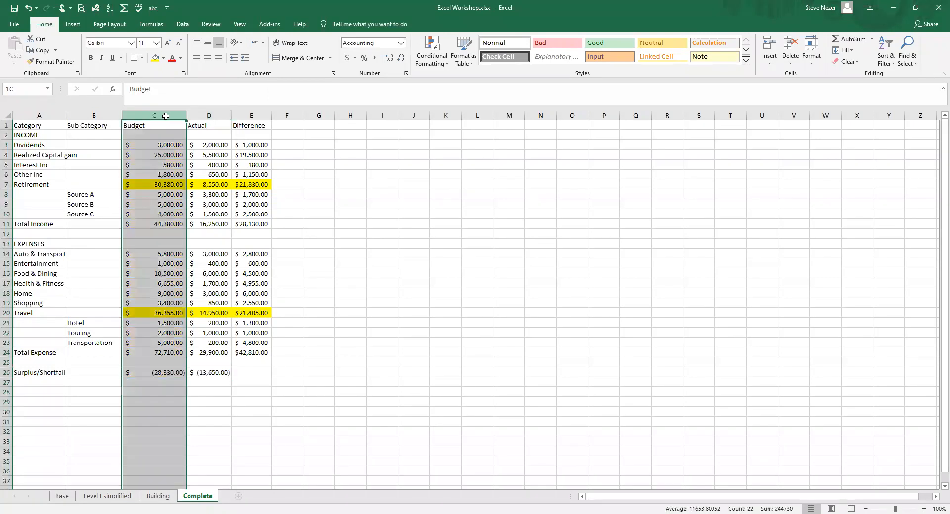
drag(166, 115, 251, 116)
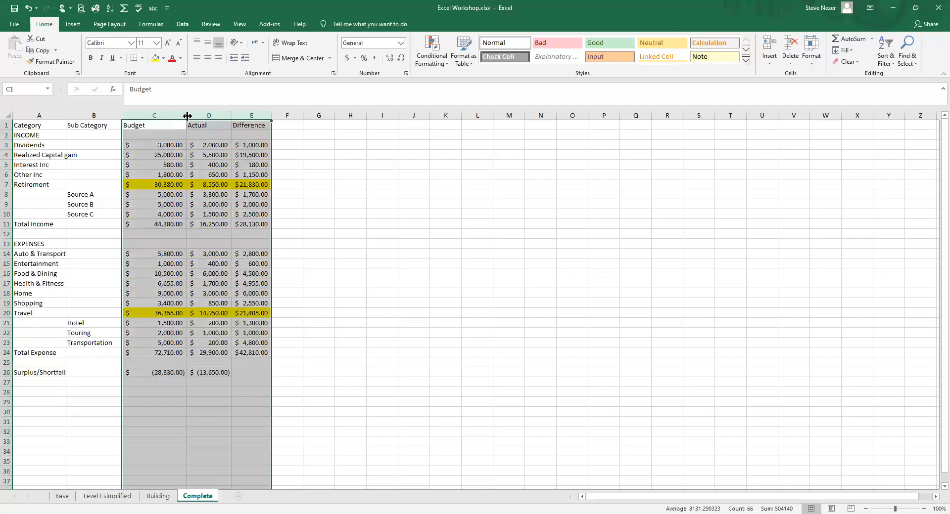
drag(189, 115, 206, 118)
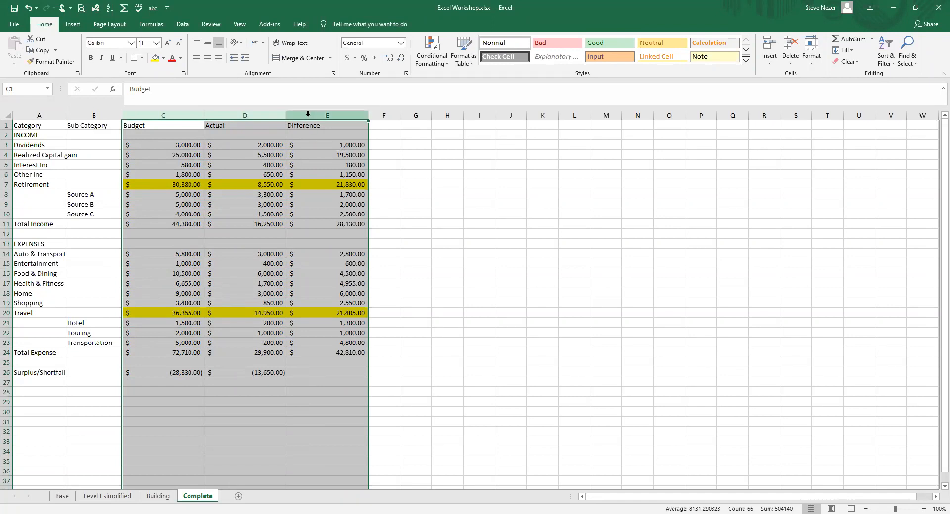
click(335, 116)
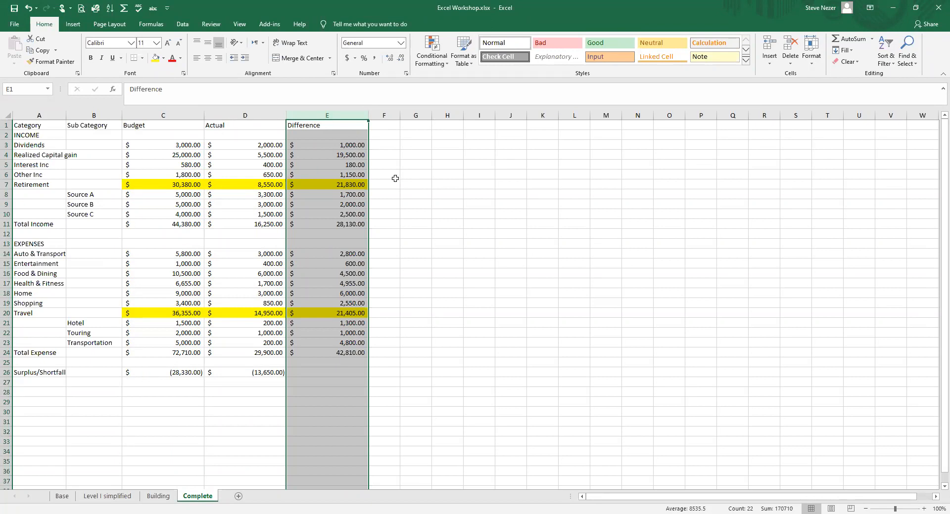
click(394, 176)
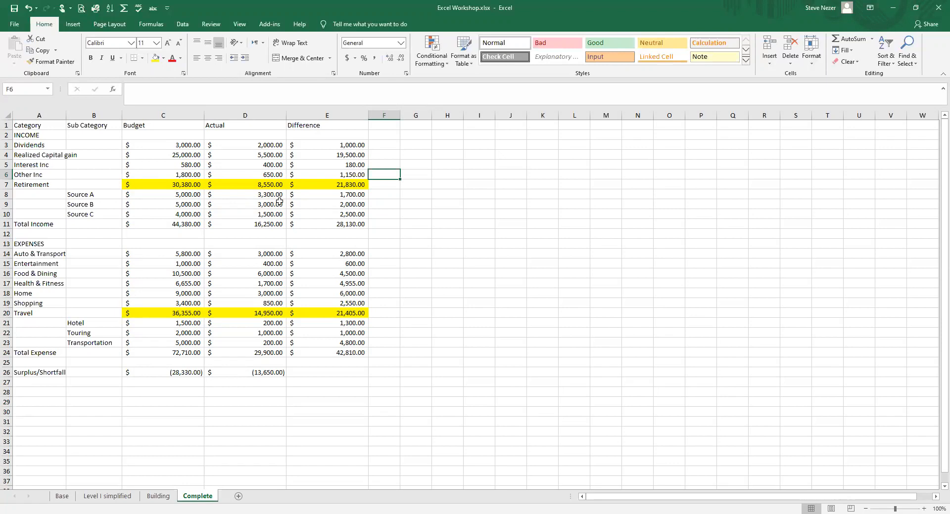
Step: Remove the yellow fill from the Retirement and Travel amounts by setting C5:E25 to No Fill
drag(148, 183, 365, 185)
click(146, 166)
drag(146, 166, 365, 364)
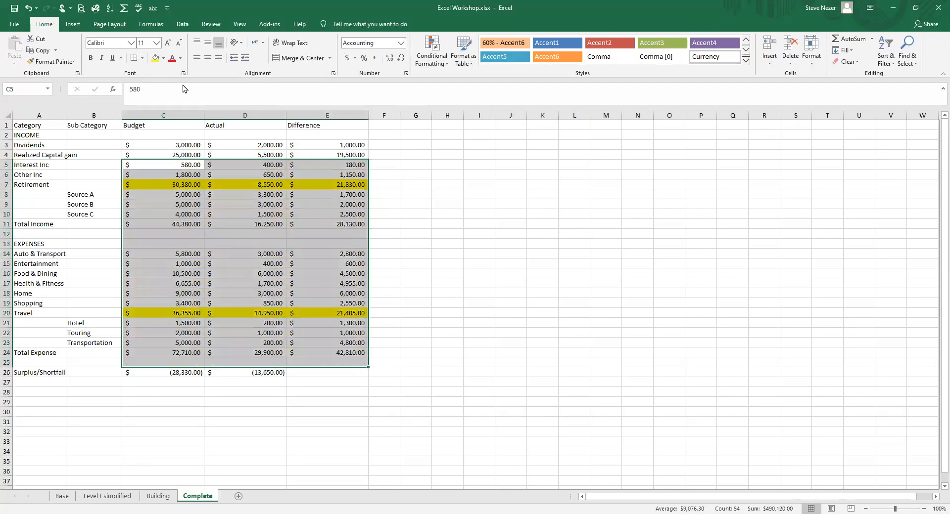
click(163, 58)
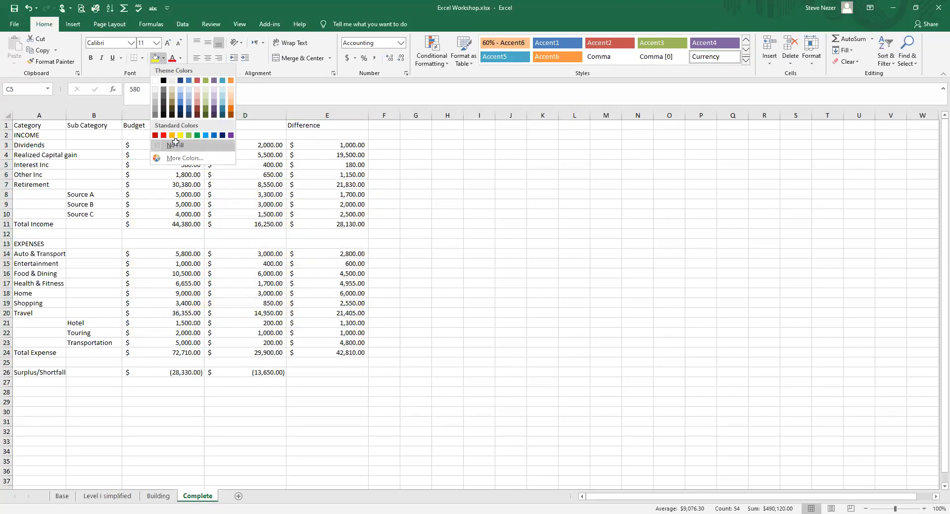
click(176, 145)
click(384, 174)
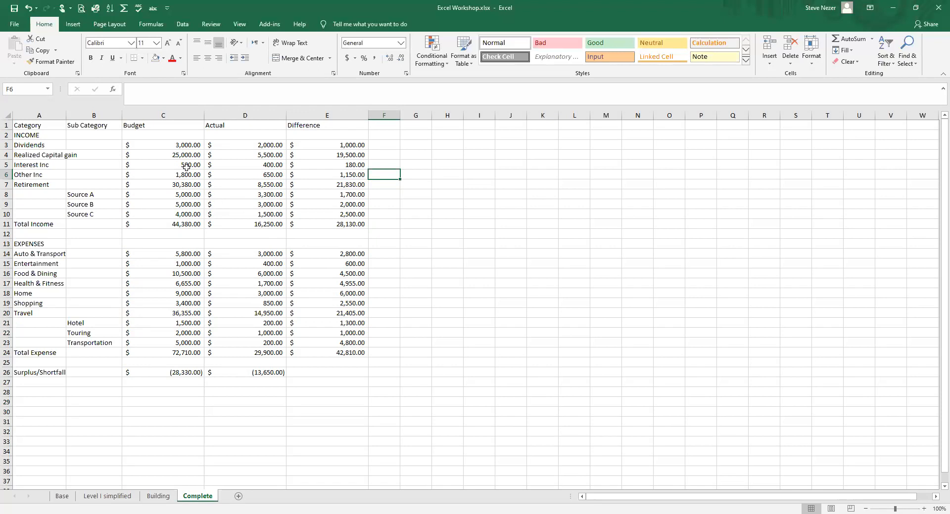
Step: Bold the Retirement amounts in C7:E7
click(181, 186)
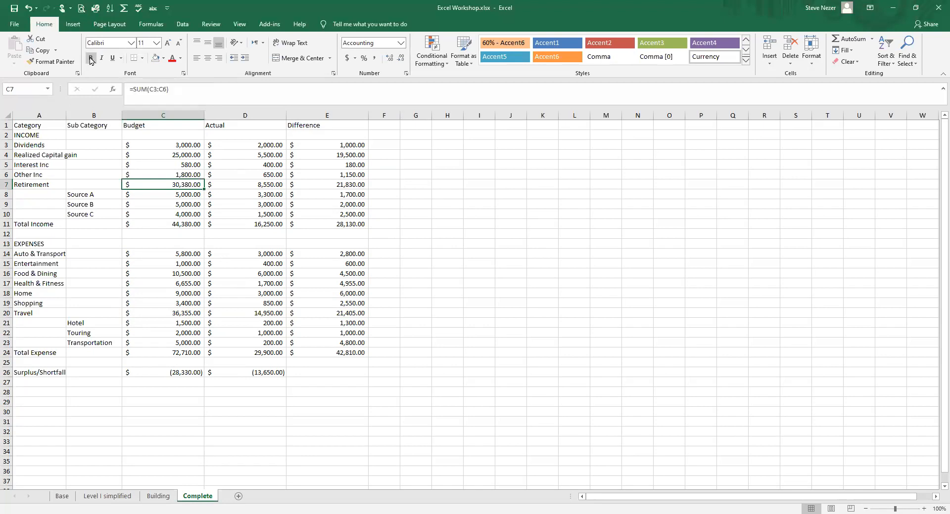
click(90, 57)
drag(186, 181, 363, 184)
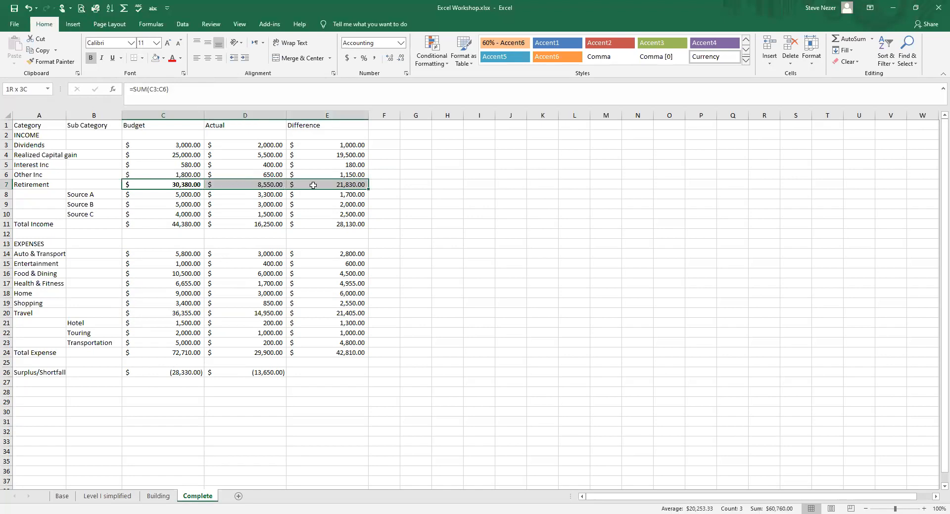
click(91, 59)
click(90, 59)
Step: Bold the Total Income amounts in C11:E11 and the Travel amounts in C20:E20
drag(165, 225, 347, 225)
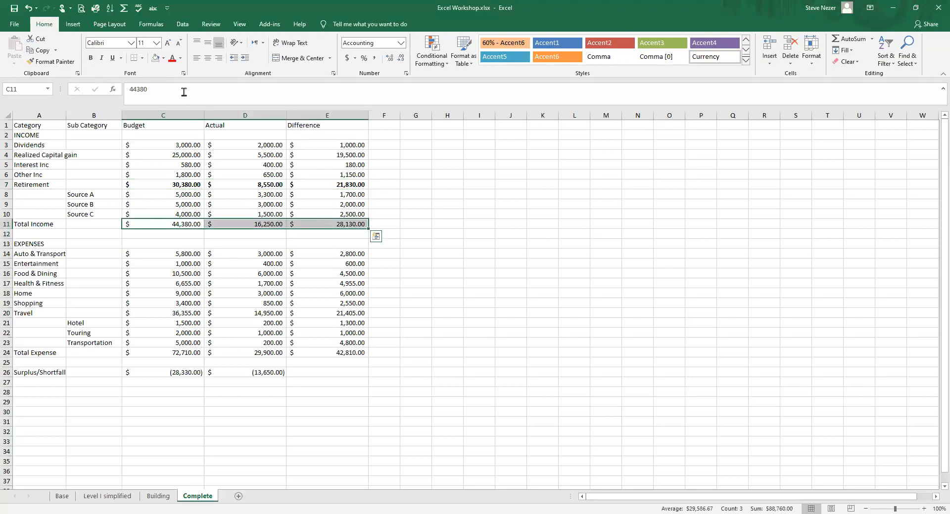
click(90, 58)
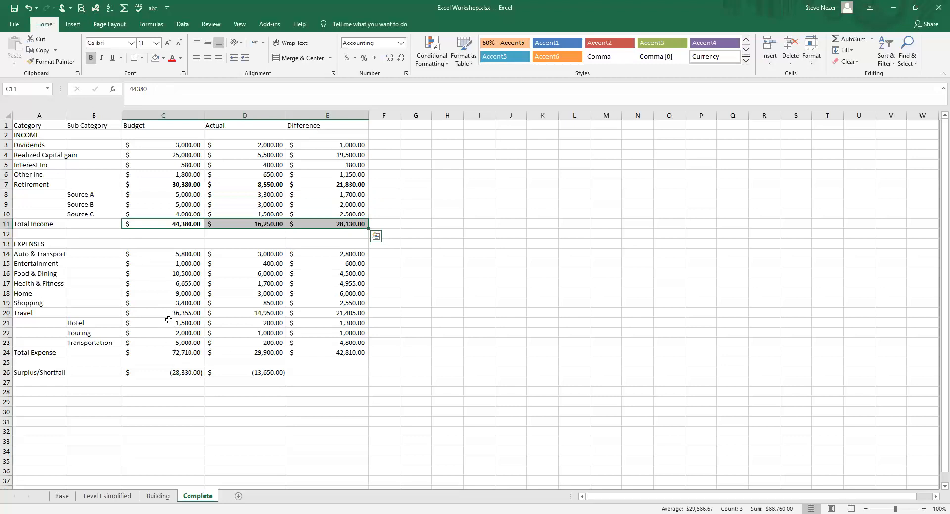
drag(175, 313, 362, 313)
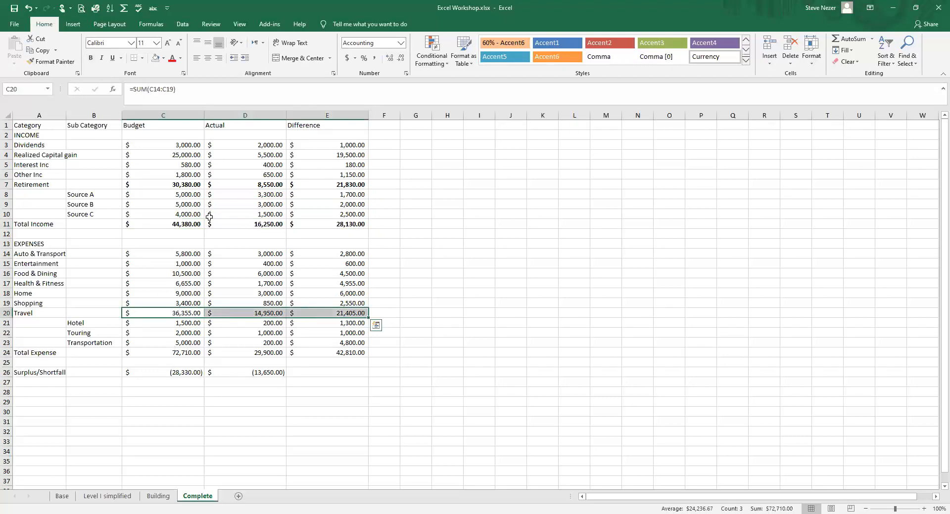
click(90, 58)
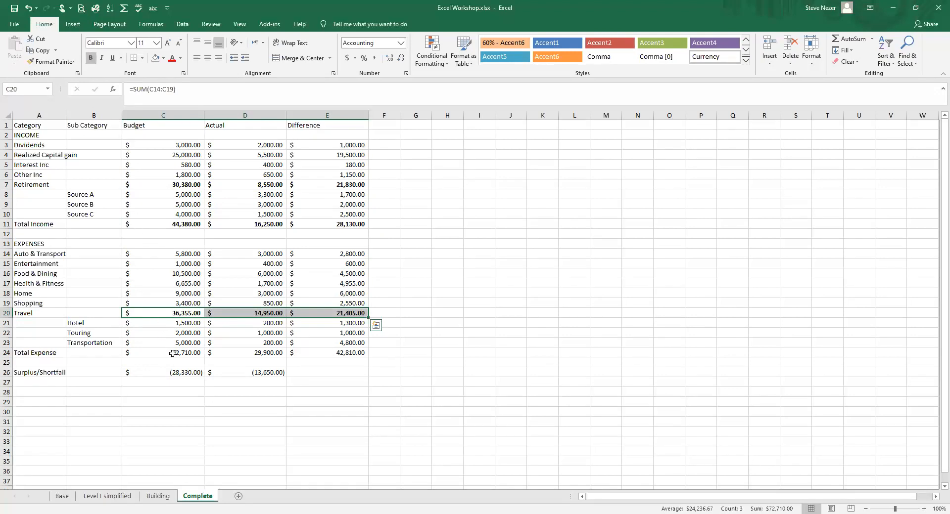
Step: Bold the Total Expense amounts in C24:E24 together with the Surplus/Shortfall cells C26:E26
drag(172, 354, 329, 352)
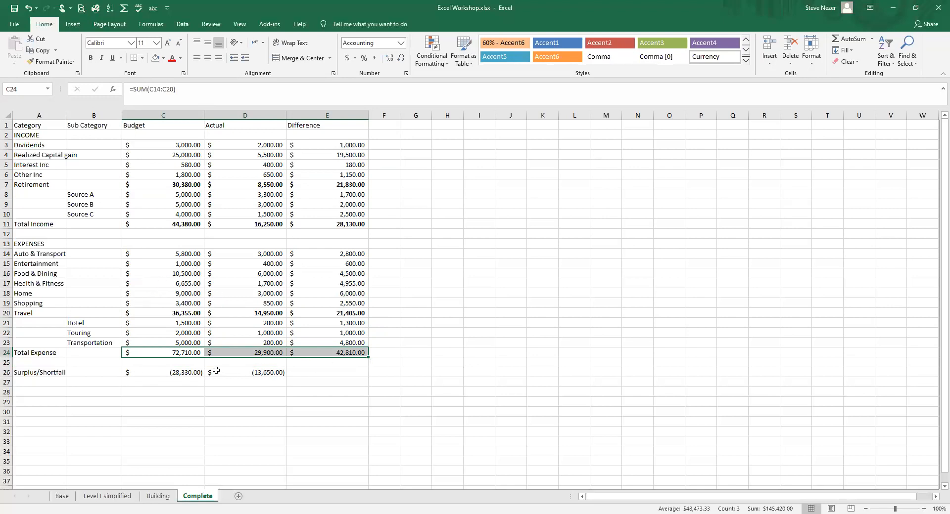
drag(171, 373, 317, 370)
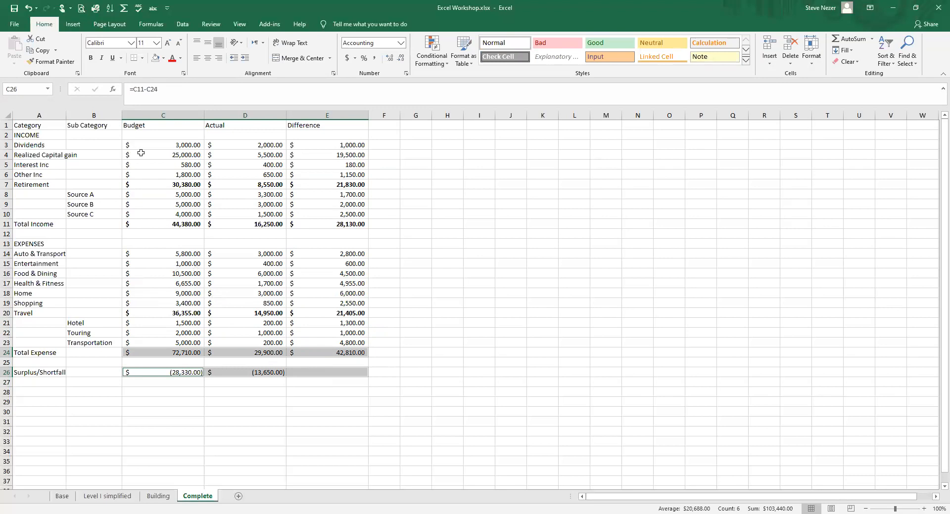
click(91, 59)
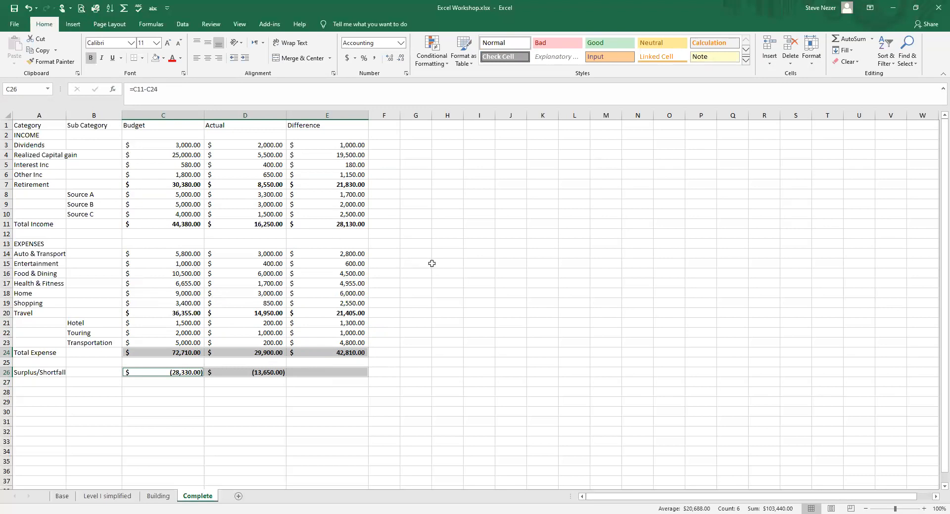
click(430, 263)
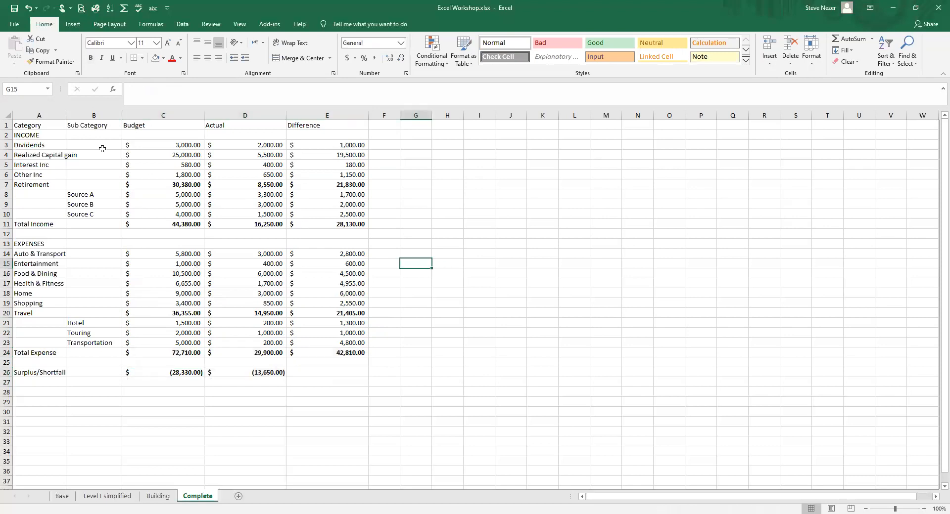
Step: Add a thick outside border around the header cells A1:E1, using the Level I simplified sheet as reference
click(32, 125)
drag(33, 124, 255, 127)
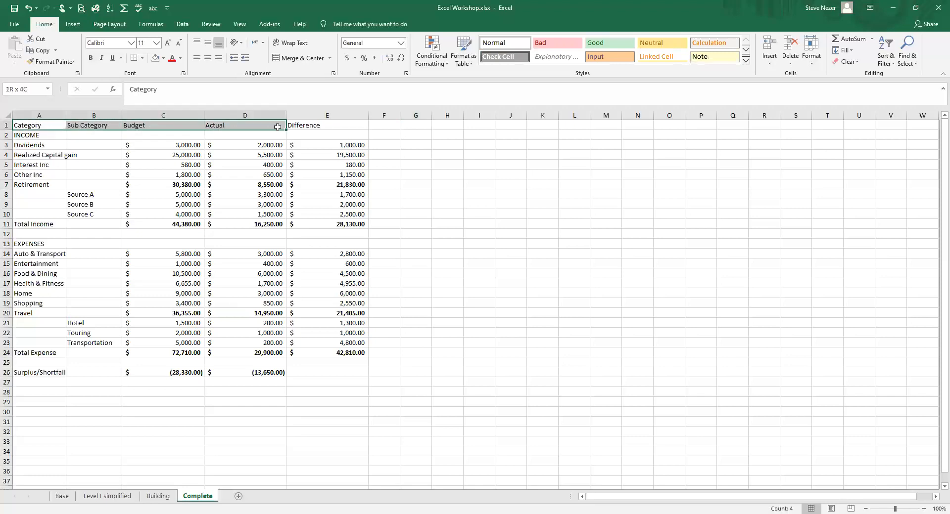
click(112, 498)
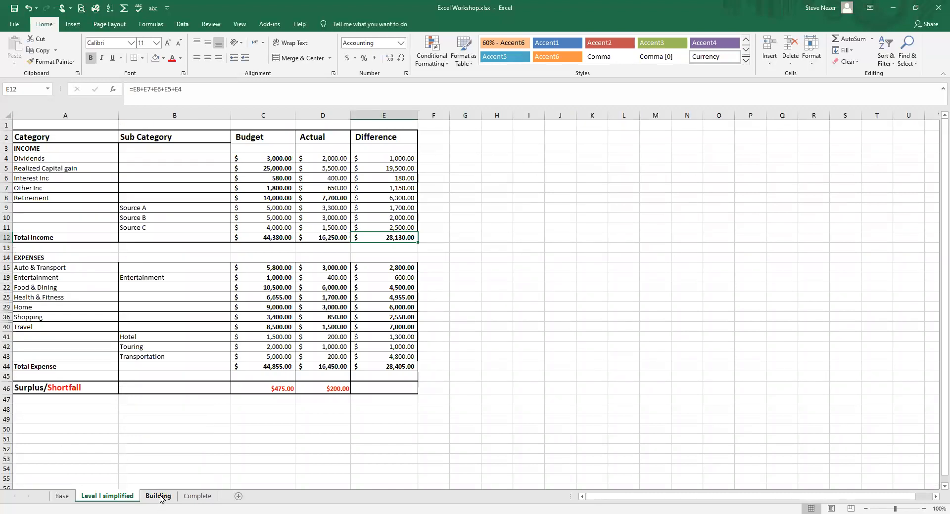
click(161, 498)
click(194, 498)
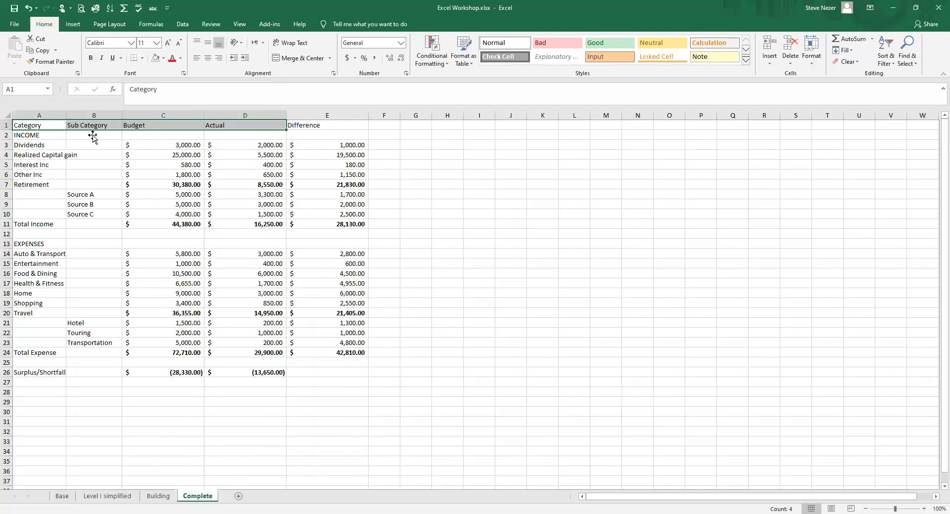
click(36, 126)
drag(77, 124, 302, 127)
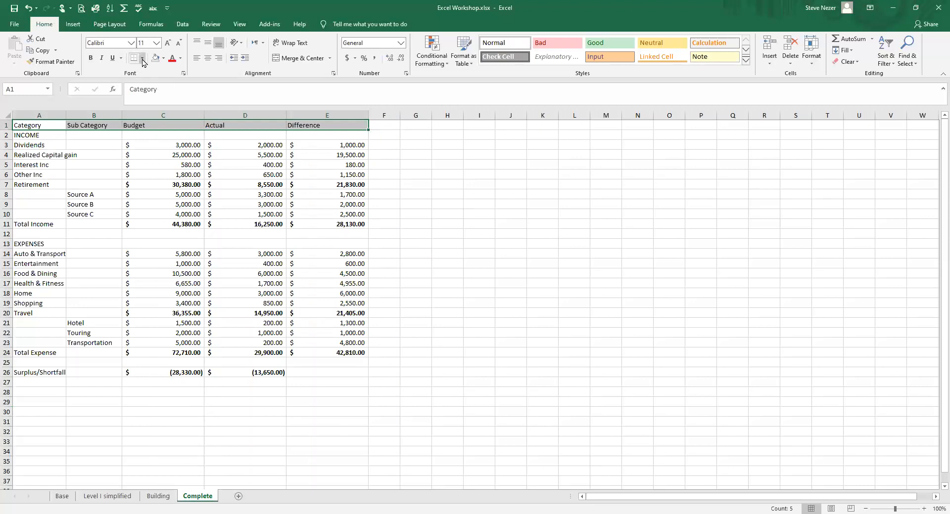
click(142, 59)
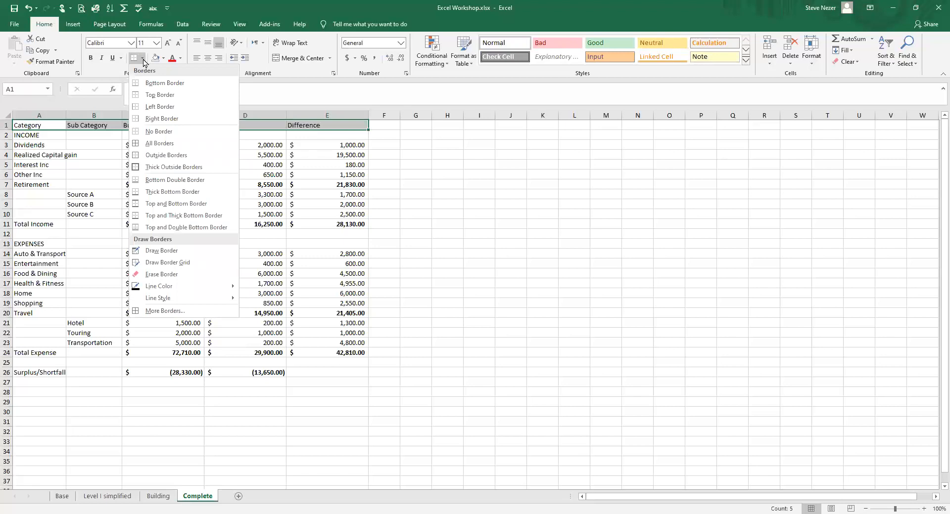
click(142, 169)
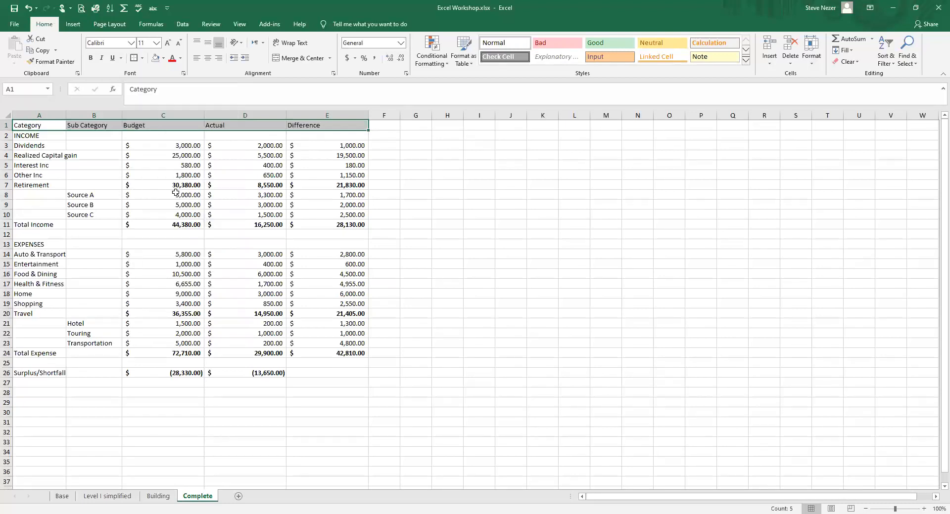
click(438, 245)
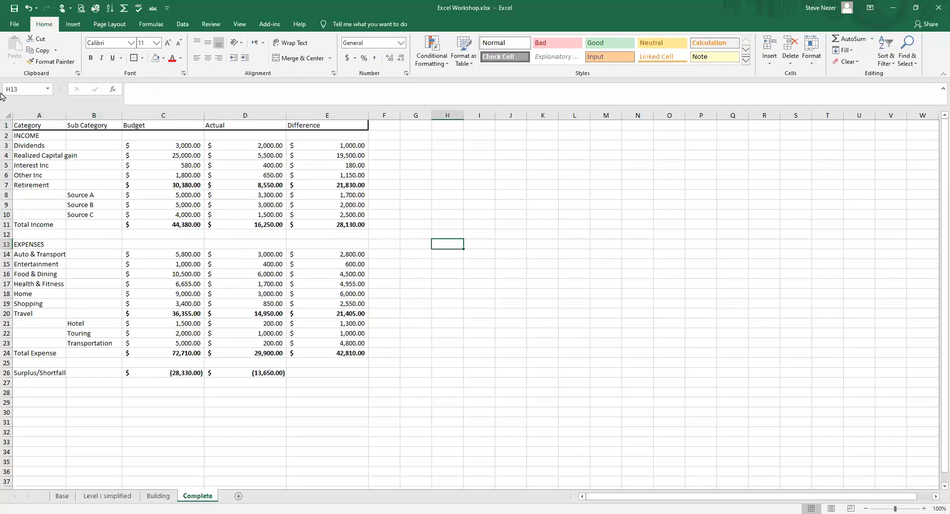
Step: Insert a blank row above the header row of the Complete sheet
click(7, 125)
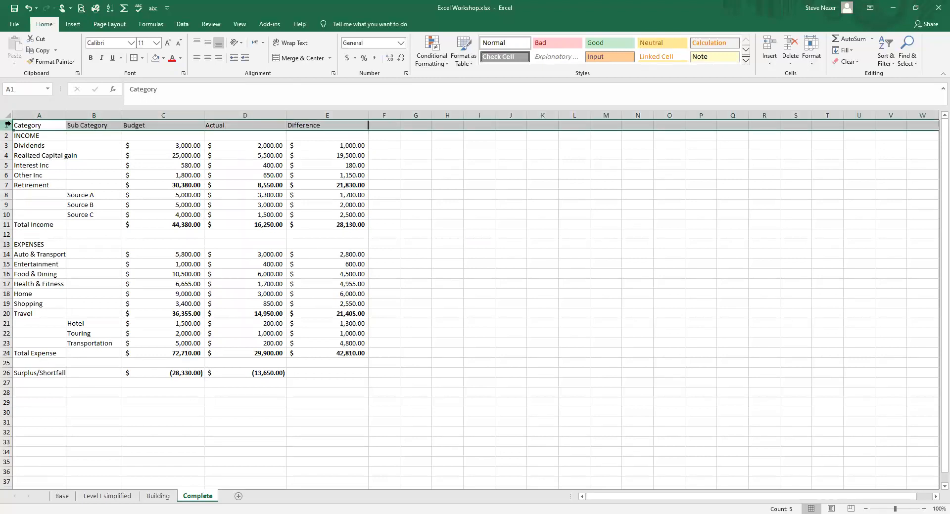
right_click(14, 130)
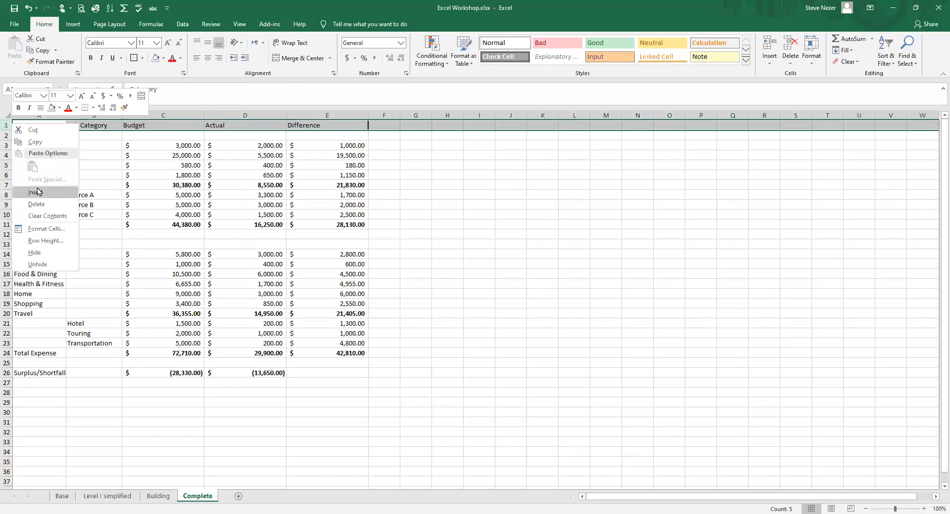
click(38, 192)
click(404, 196)
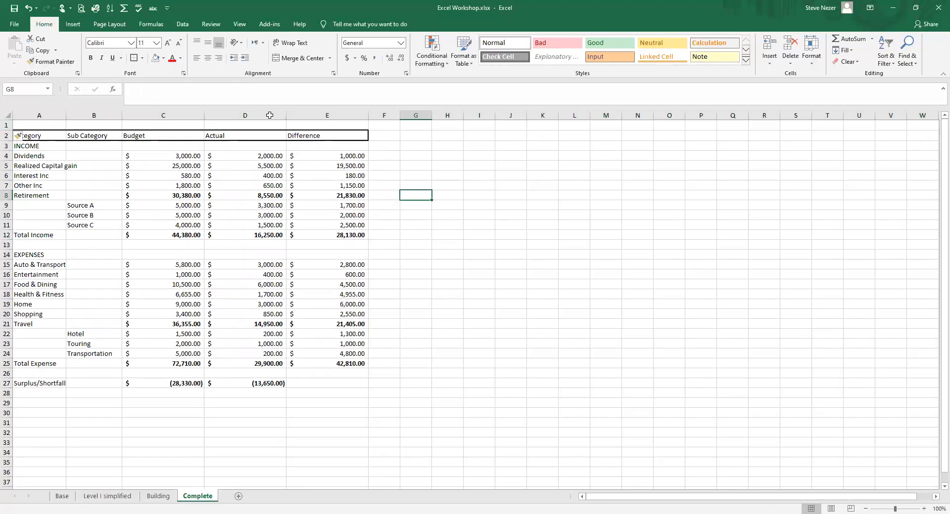
Step: Bold the INCOME label in A3 and the EXPENSES label in A14
click(22, 147)
click(91, 57)
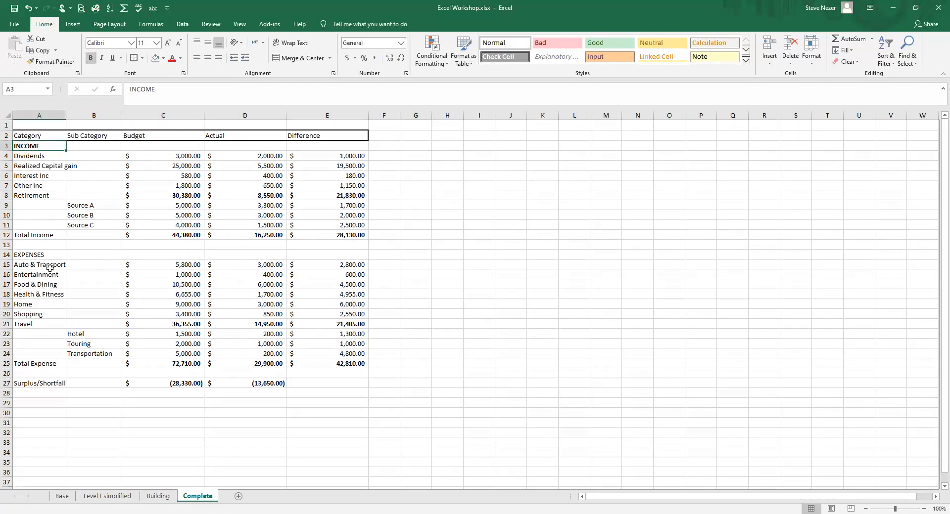
click(40, 256)
click(90, 58)
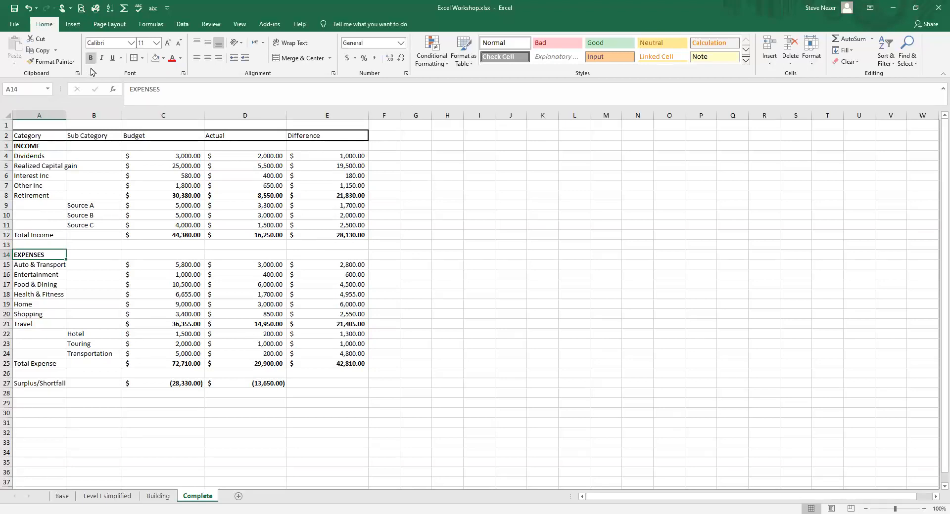
Step: Bold the Total Expense label in A25 and the Surplus/Shortfall label in A27
click(23, 365)
click(90, 58)
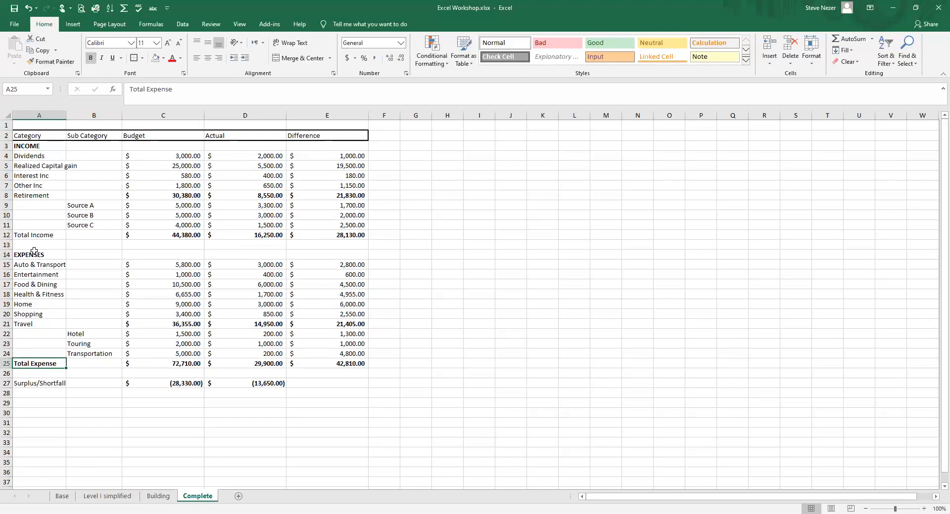
click(31, 383)
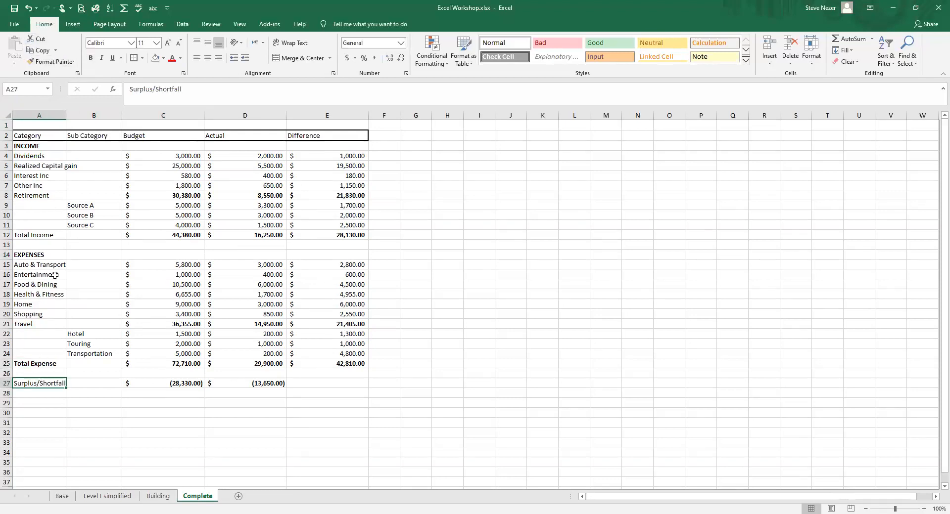
click(91, 59)
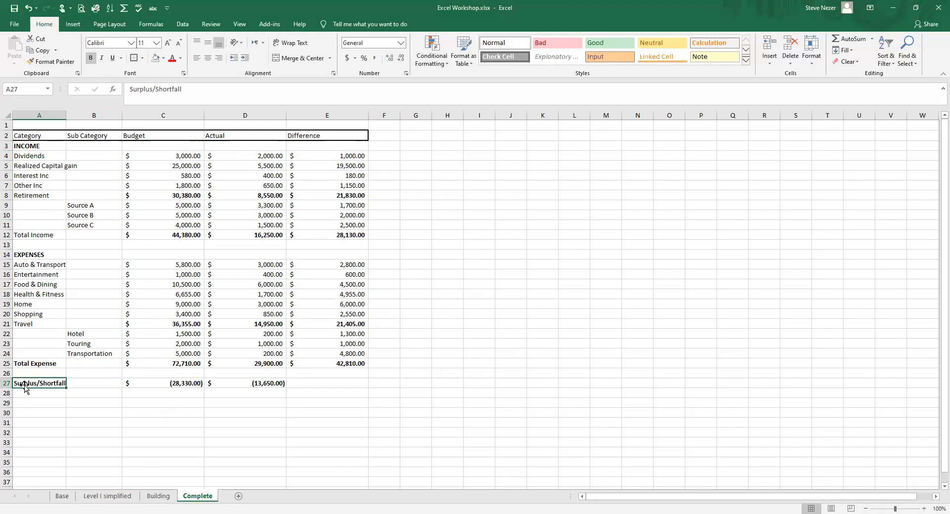
Step: Examine the formatting of the Level I simplified sheet for comparison and return to the Complete sheet
click(152, 496)
click(126, 496)
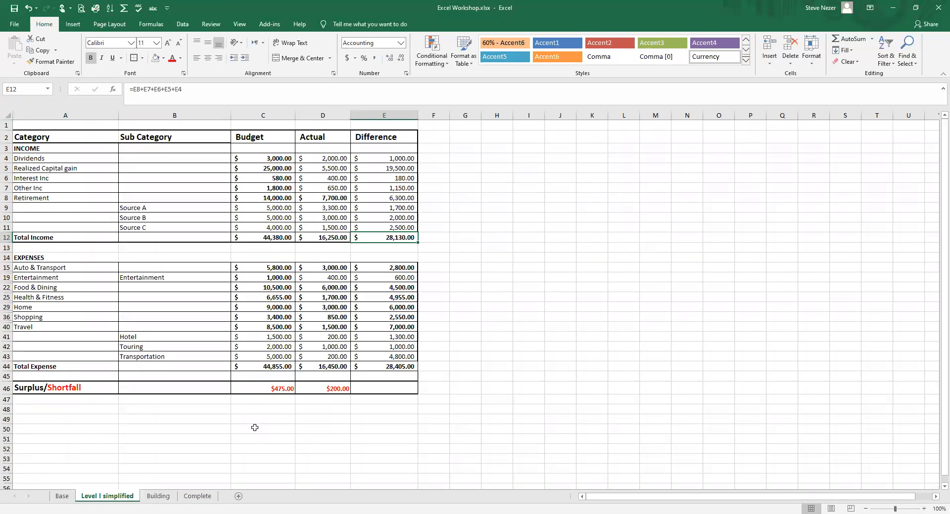
click(165, 501)
click(197, 496)
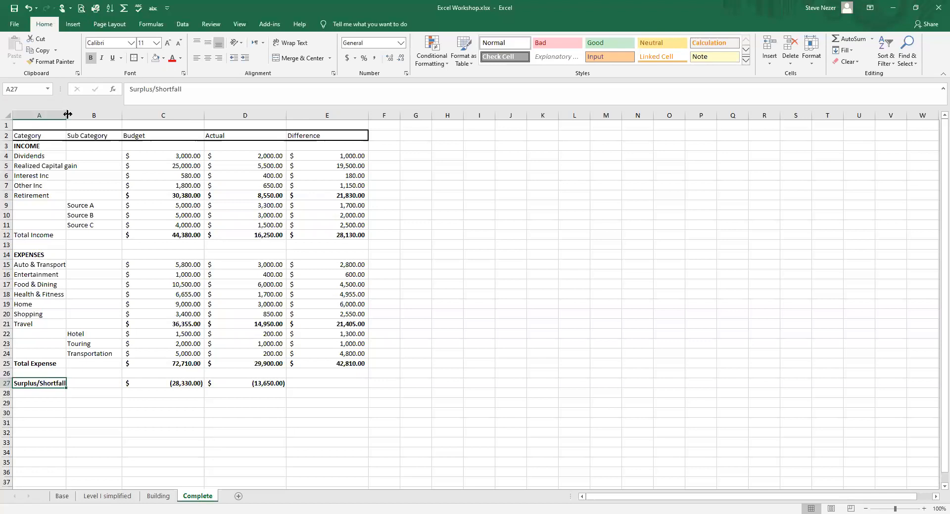
Step: Widen column A to fit its labels and colour only the word Shortfall in A27 red
drag(68, 114, 82, 118)
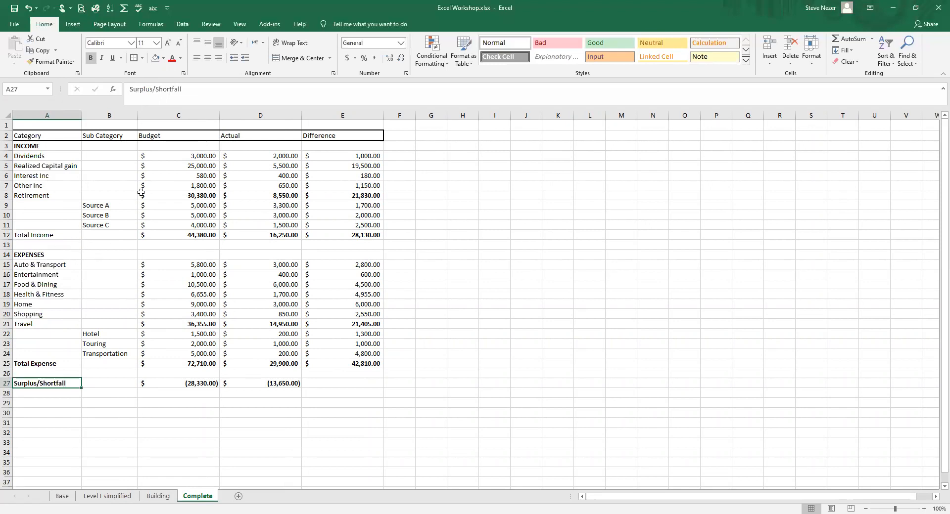
double_click(49, 385)
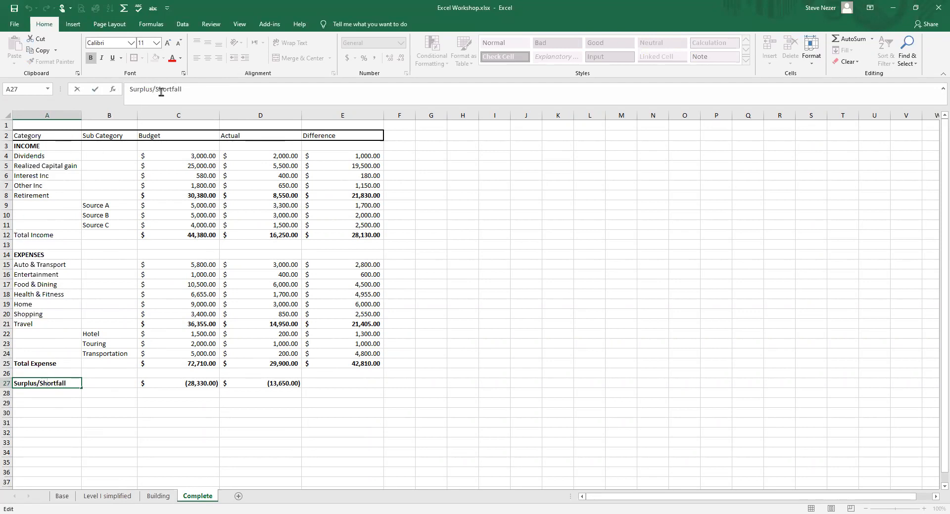
drag(155, 89, 184, 89)
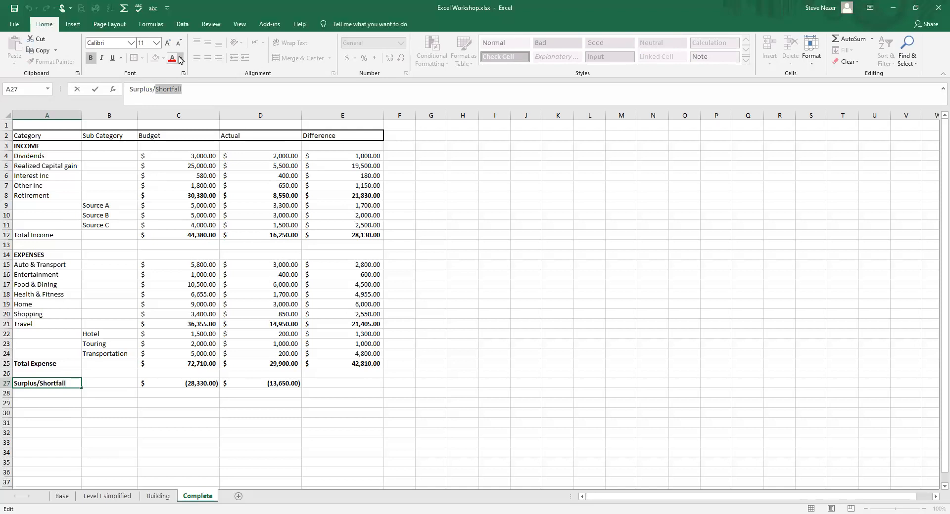
click(180, 58)
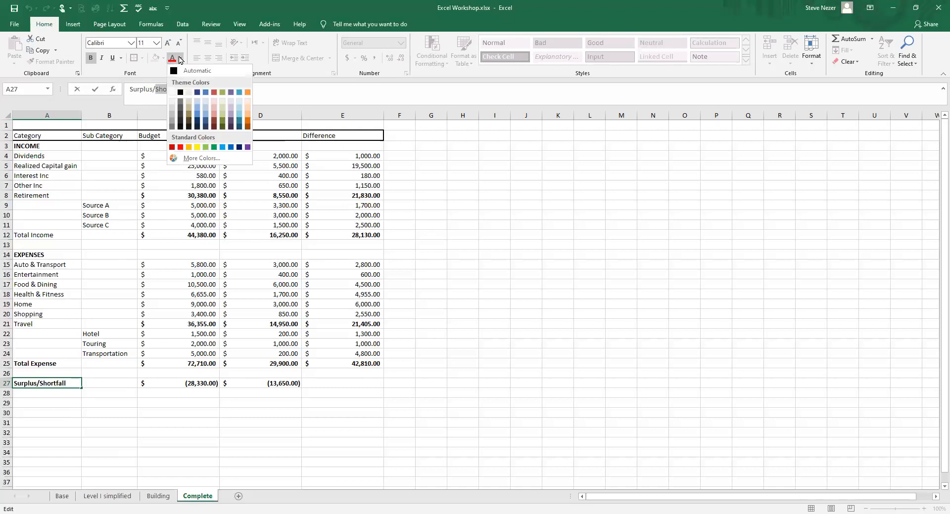
click(180, 147)
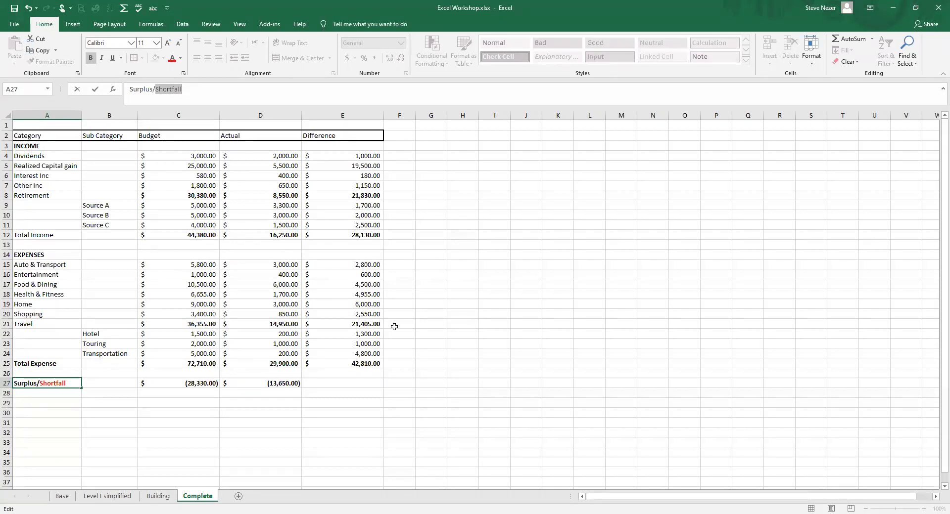
Step: Fill the header row A2:E2 with a light blue theme colour
drag(24, 137, 337, 134)
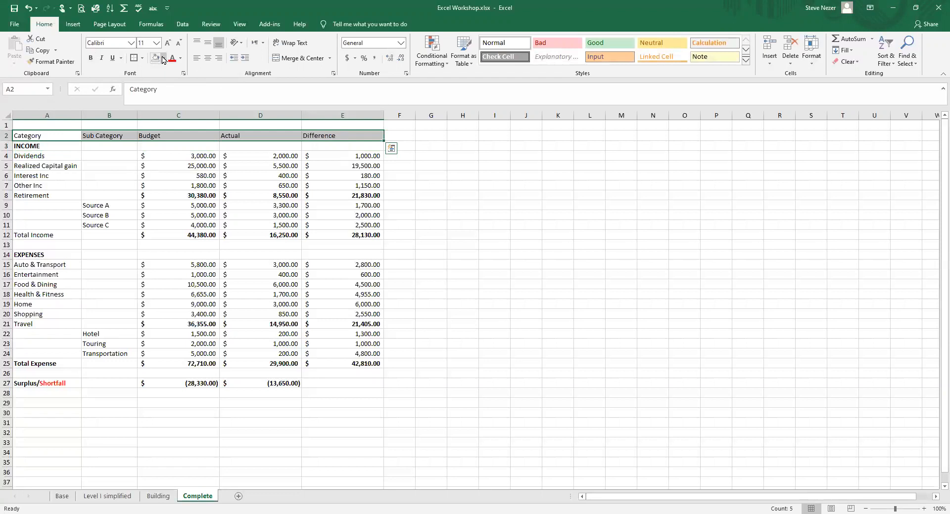
click(163, 58)
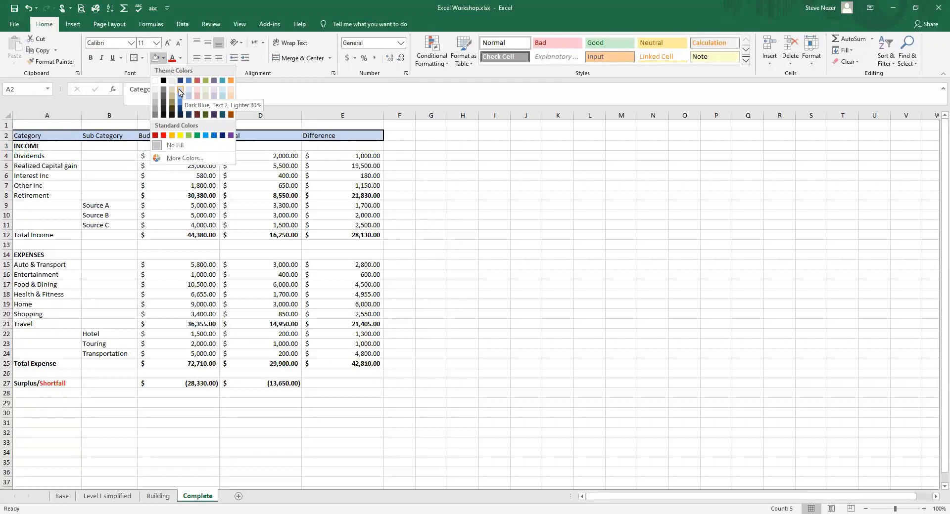
click(180, 92)
drag(31, 135, 317, 137)
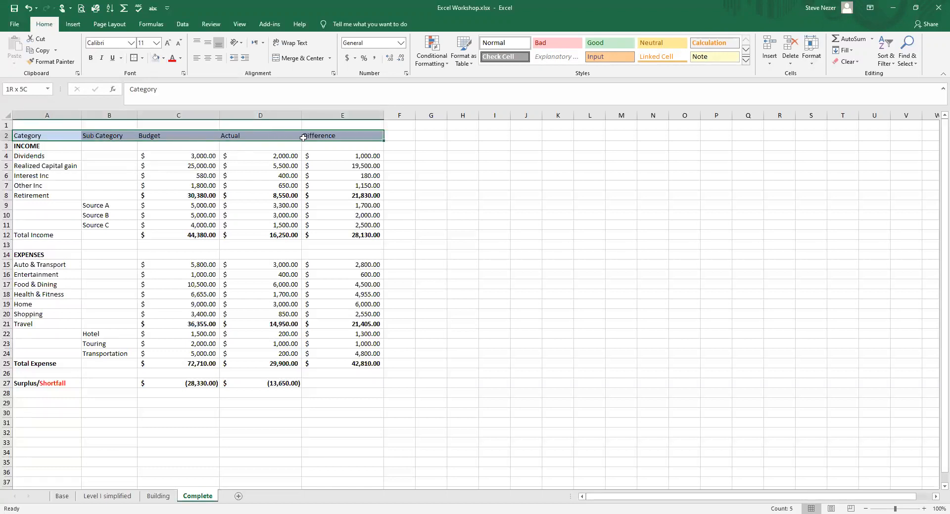
click(162, 58)
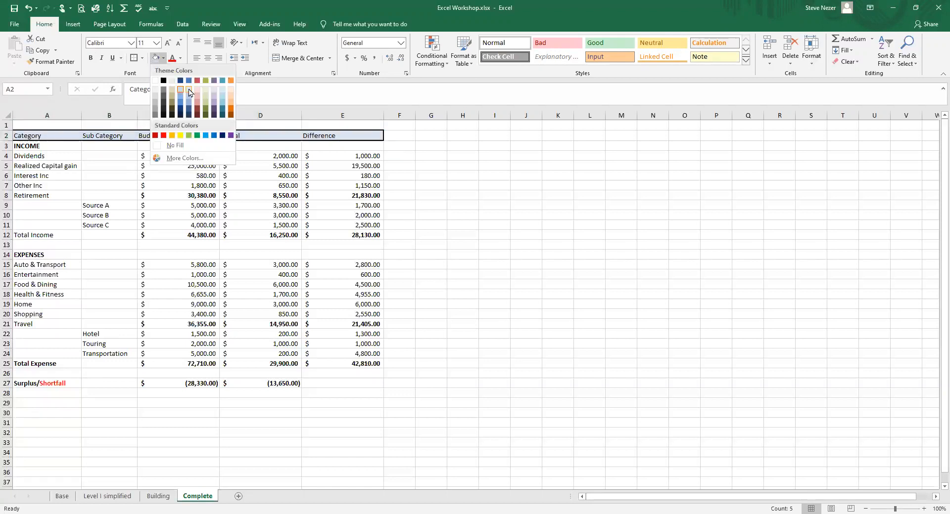
click(430, 215)
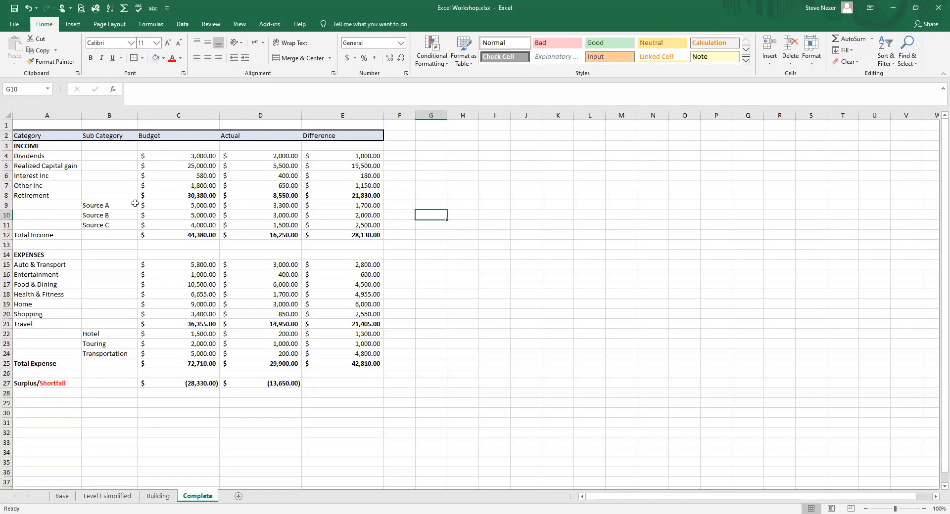
Step: Apply all borders to the income rows A4:E11 and the expense rows A16:E24
drag(22, 156, 301, 226)
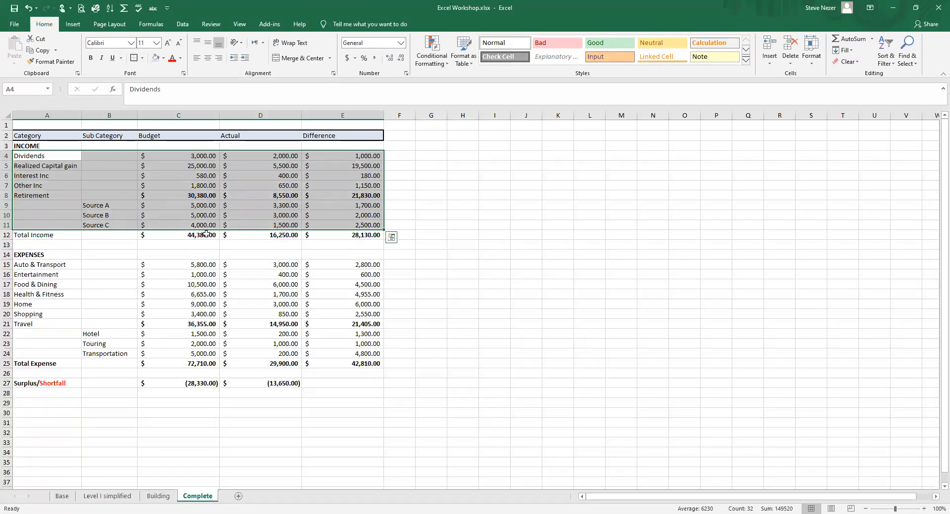
click(143, 58)
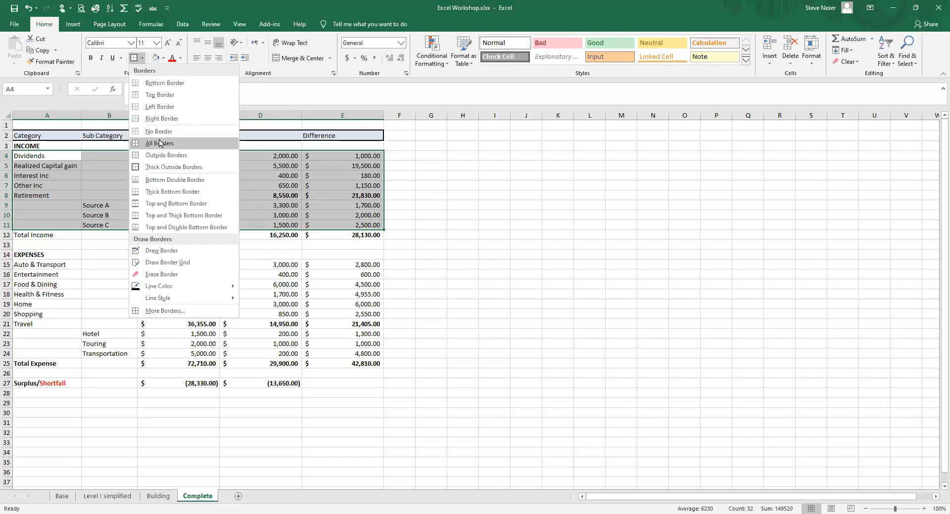
click(159, 143)
click(418, 184)
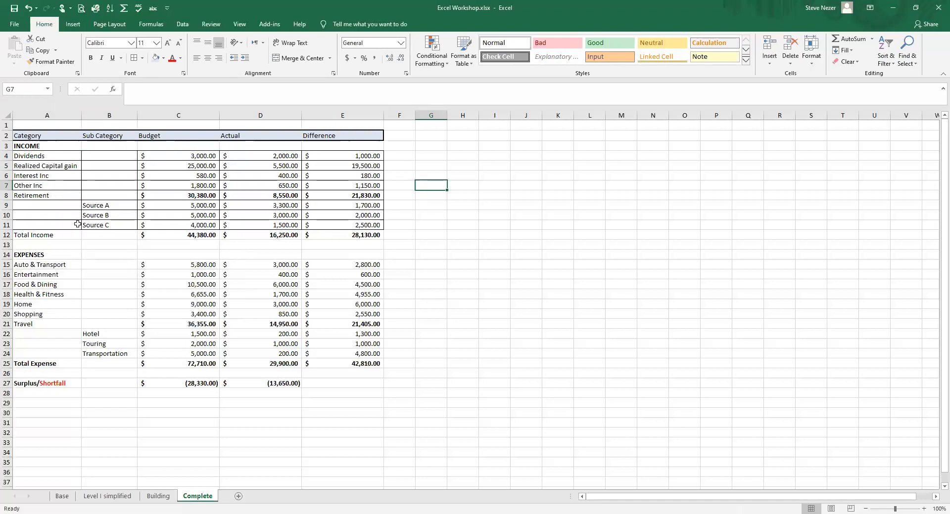
drag(43, 275, 305, 353)
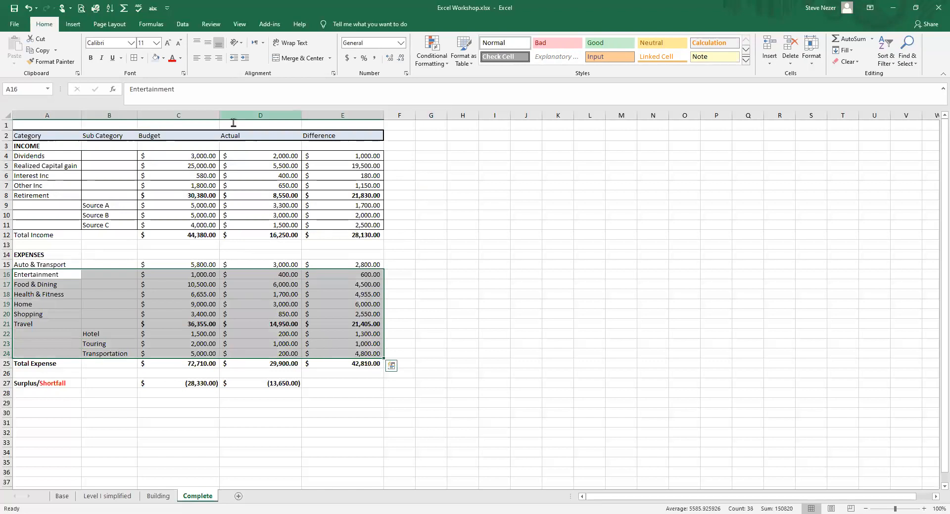
click(133, 60)
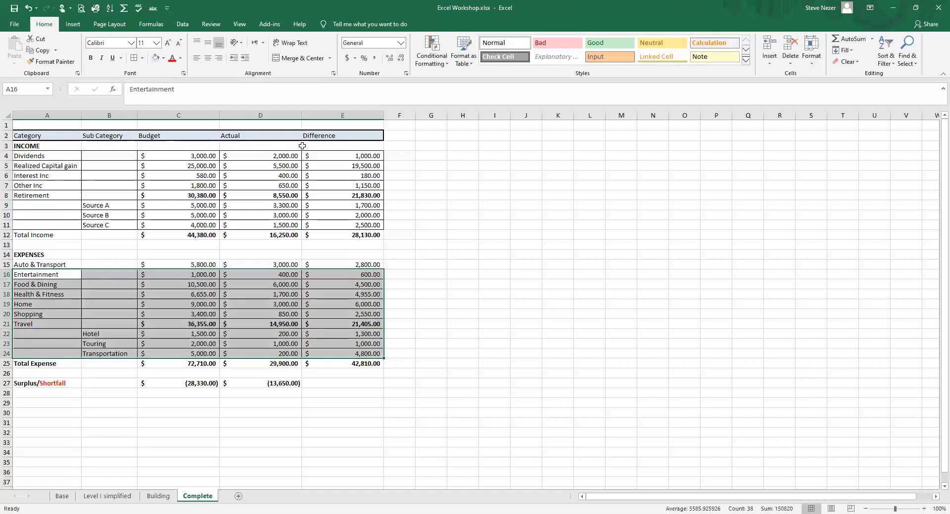
Step: Increase the font size of the Surplus/Shortfall row A27:E27 to 14
drag(27, 384, 322, 378)
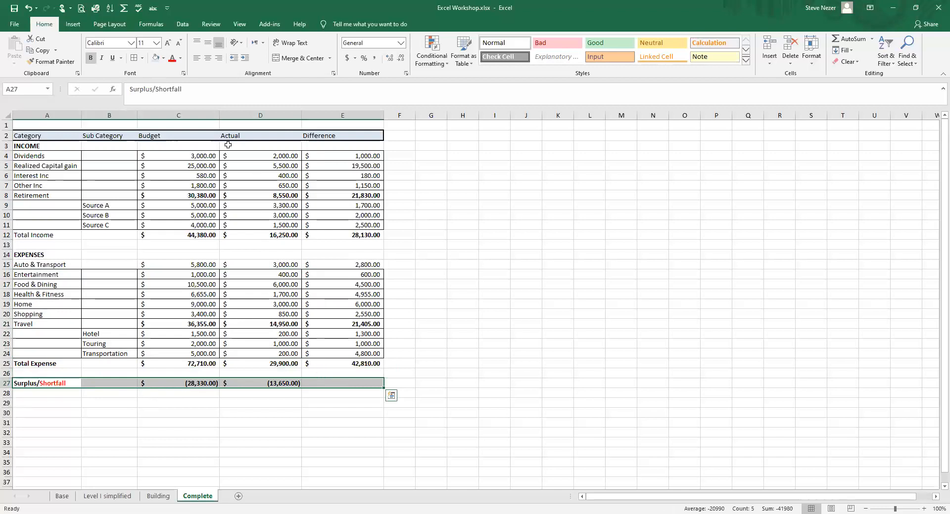
click(156, 44)
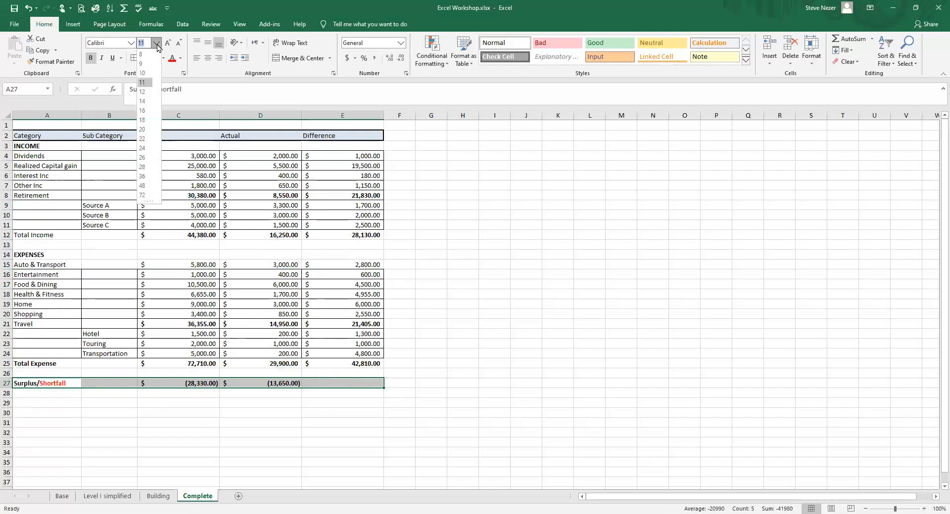
click(156, 44)
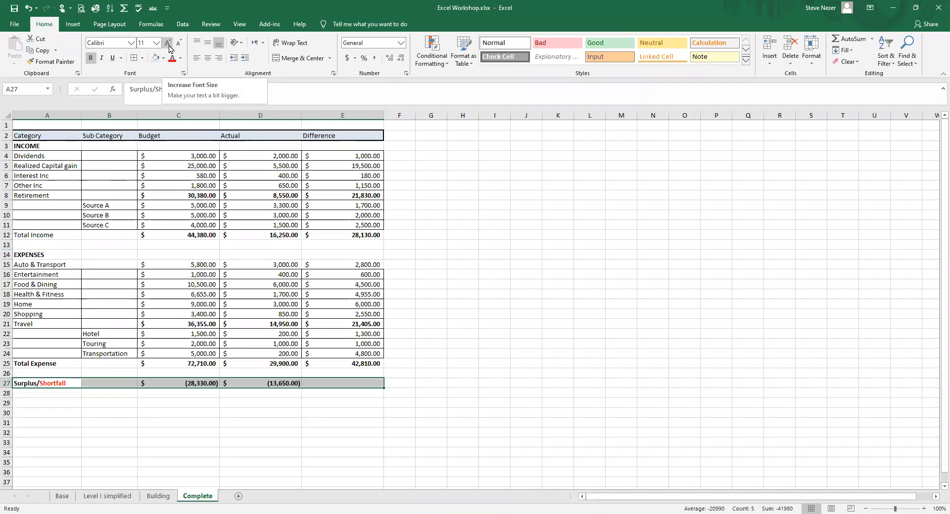
click(169, 48)
click(168, 43)
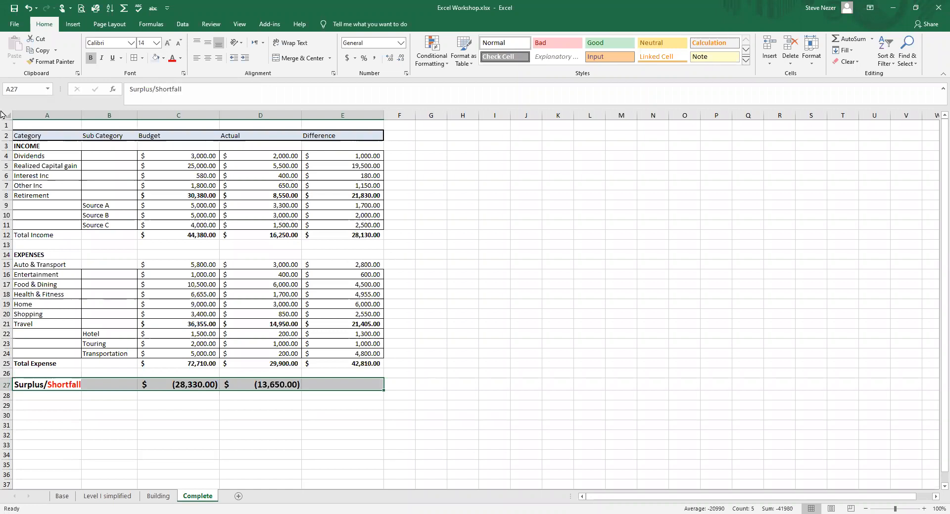
Step: Increase the font size of the column headers in A2:E2 to 14
click(24, 139)
drag(31, 135, 310, 138)
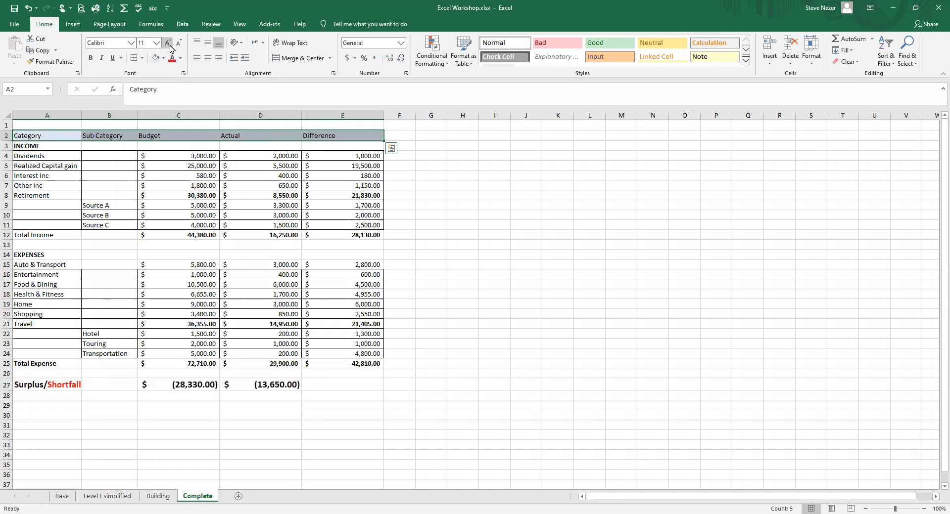
click(168, 44)
click(168, 44)
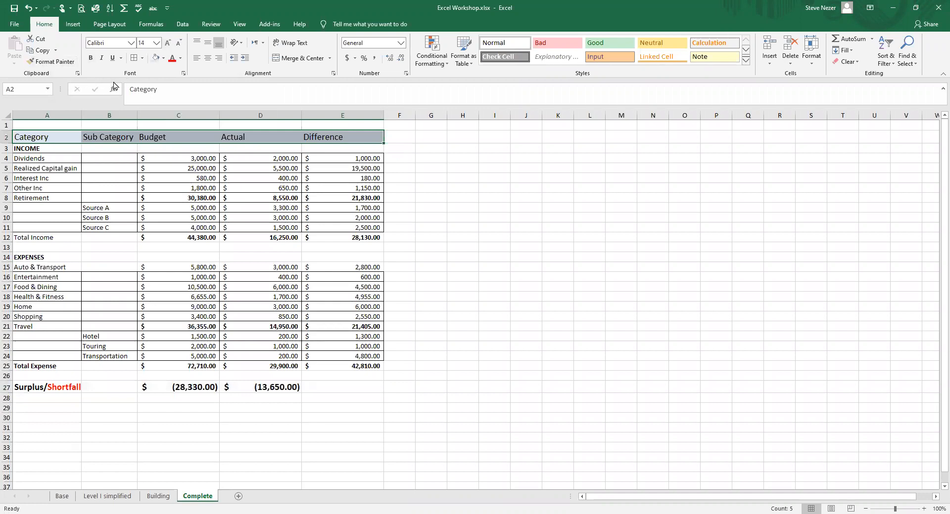
click(410, 184)
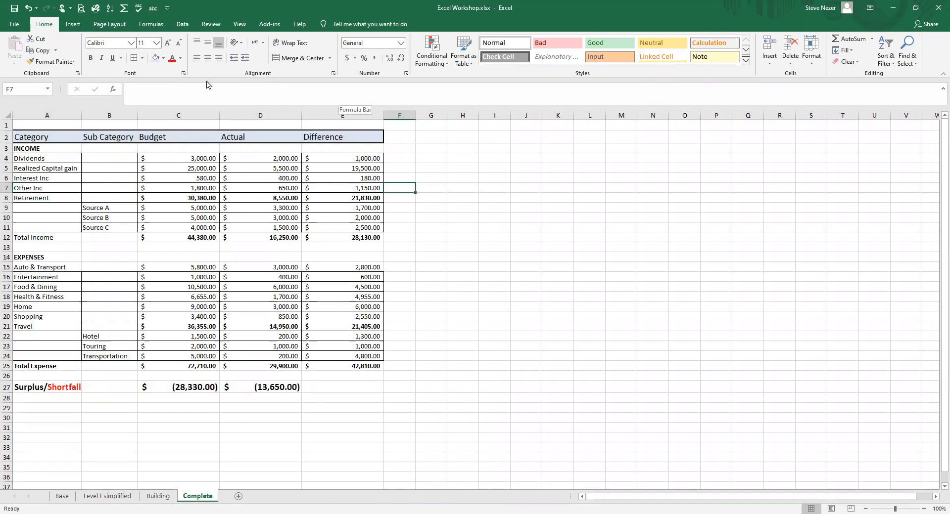
Step: Try font size 24 on the headers in A2:E2, then return them to 14 and make them bold
drag(42, 139, 308, 137)
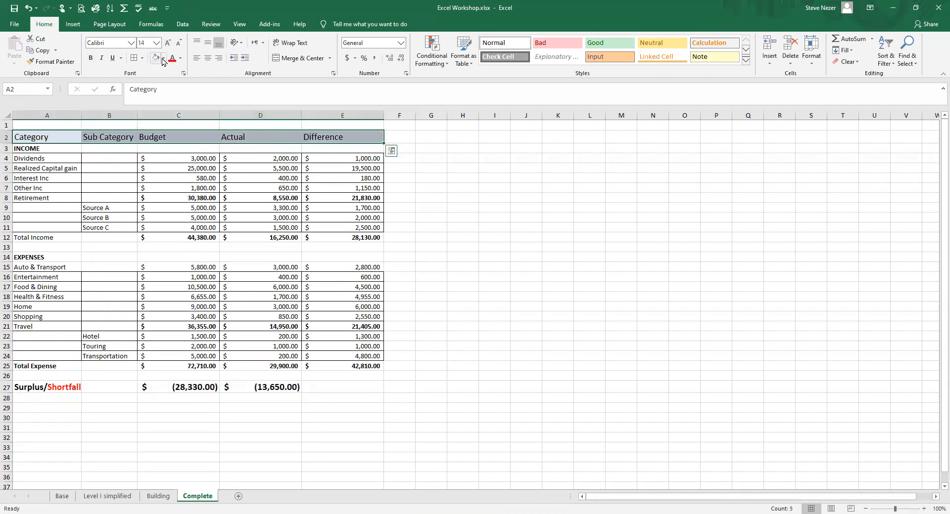
click(157, 43)
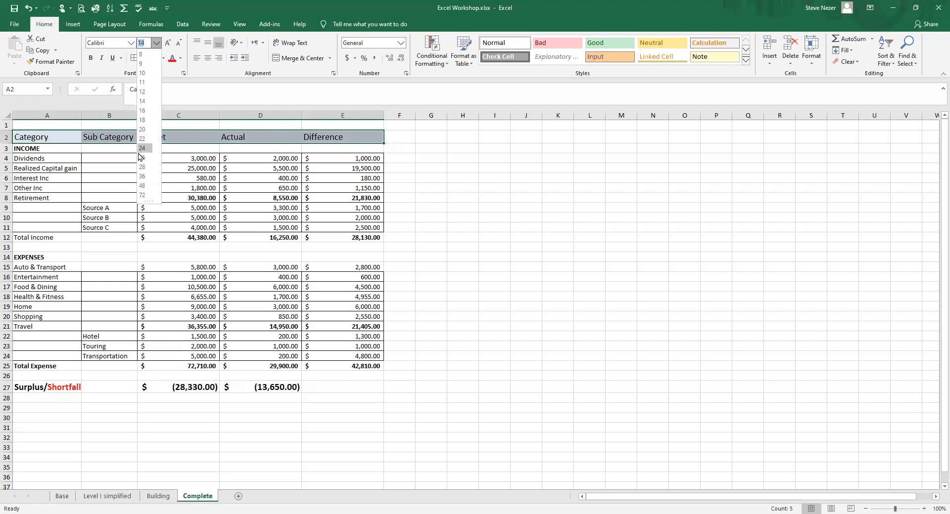
click(142, 147)
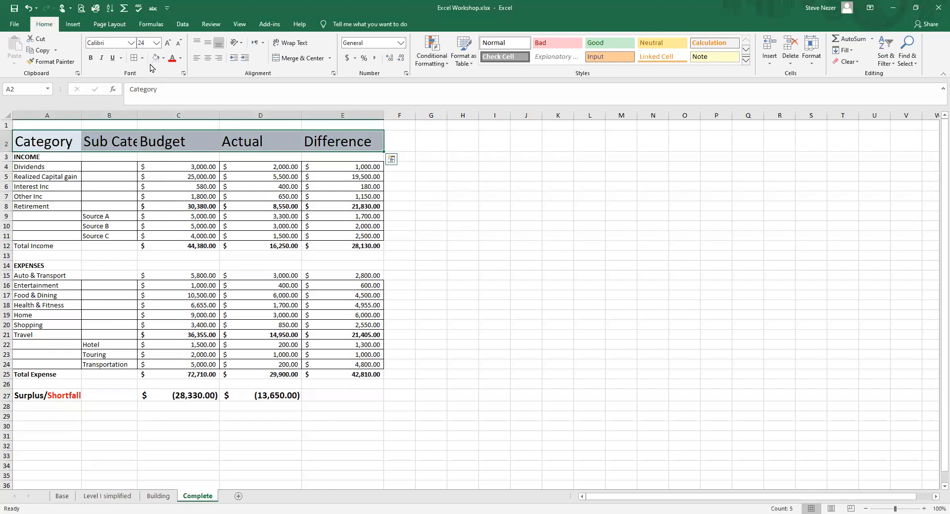
click(156, 43)
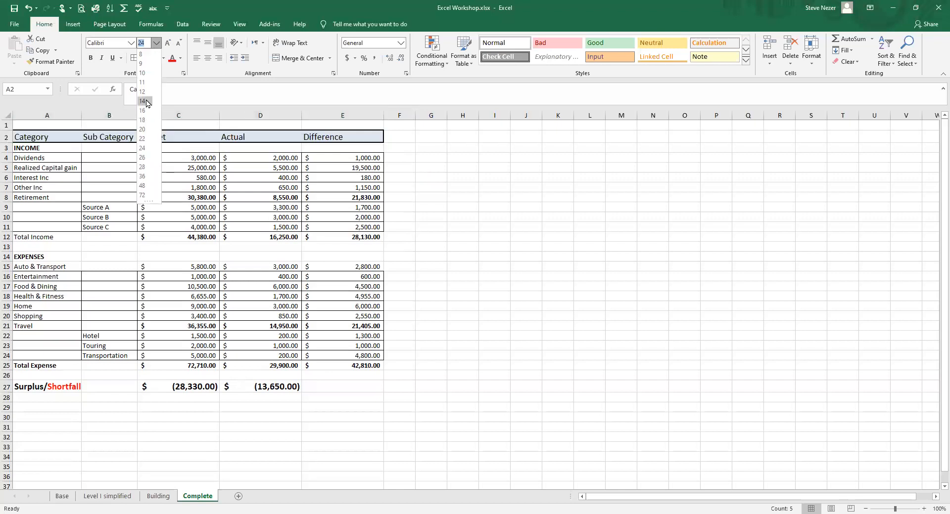
click(142, 100)
click(92, 59)
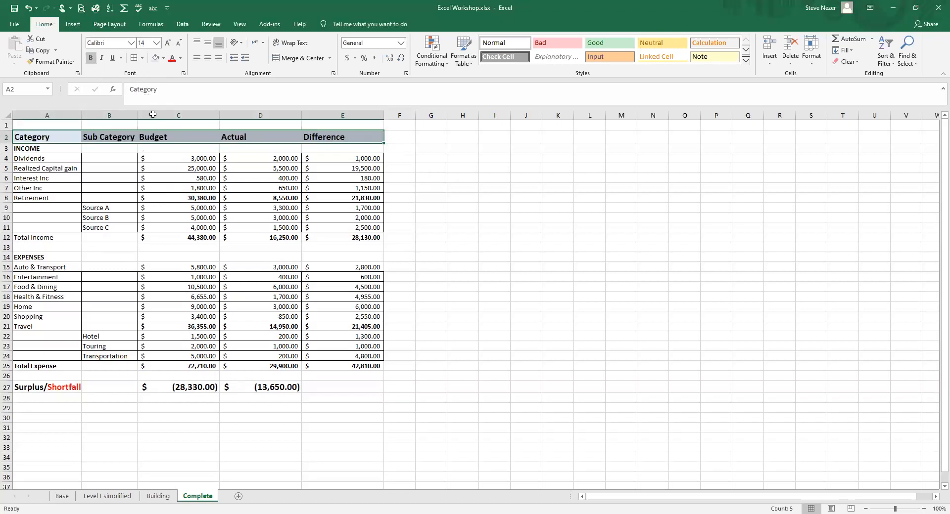
click(468, 246)
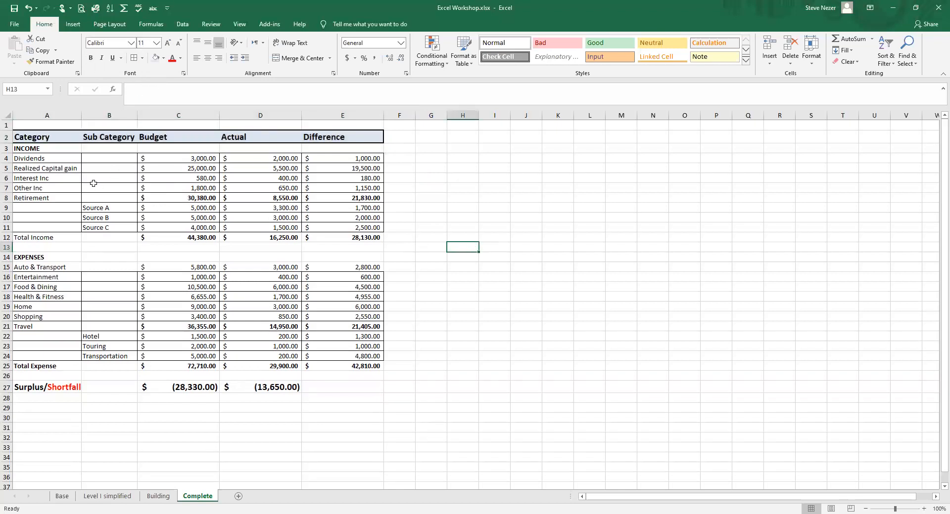
click(23, 139)
drag(35, 140, 197, 150)
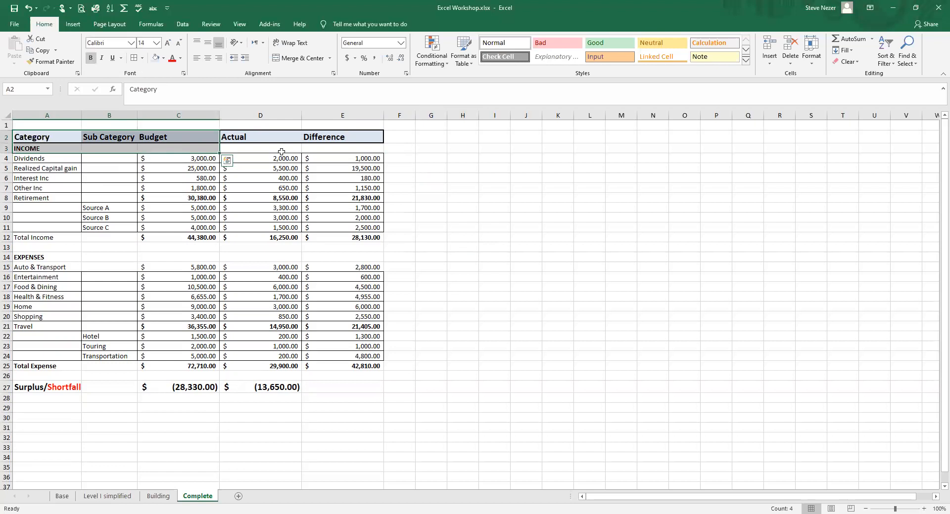
click(316, 134)
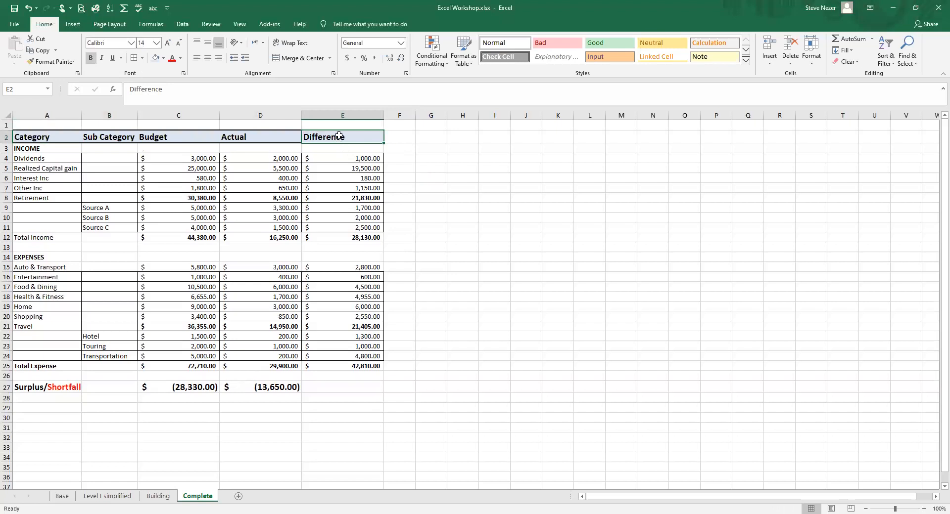
Step: Center the headers in A2:E2 horizontally, trying left and right alignment as well, and set their vertical alignment to top
drag(41, 137, 360, 140)
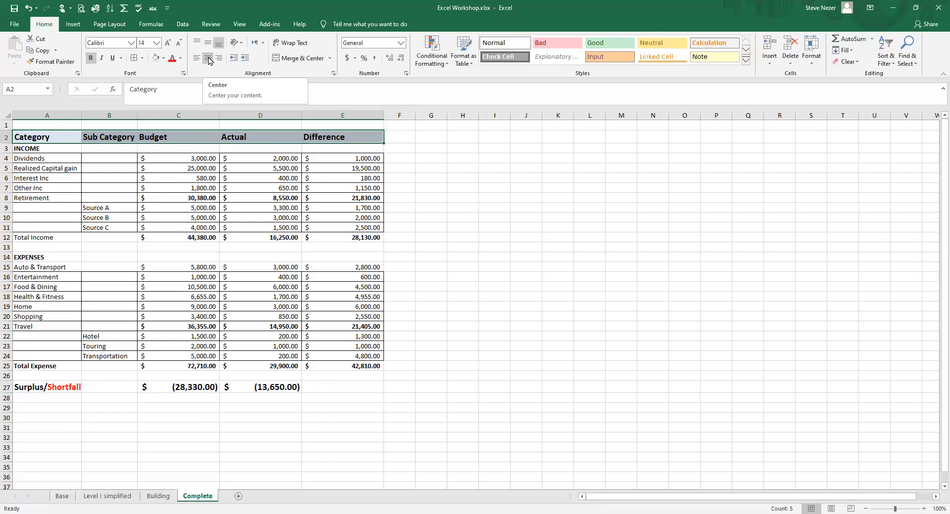
click(208, 58)
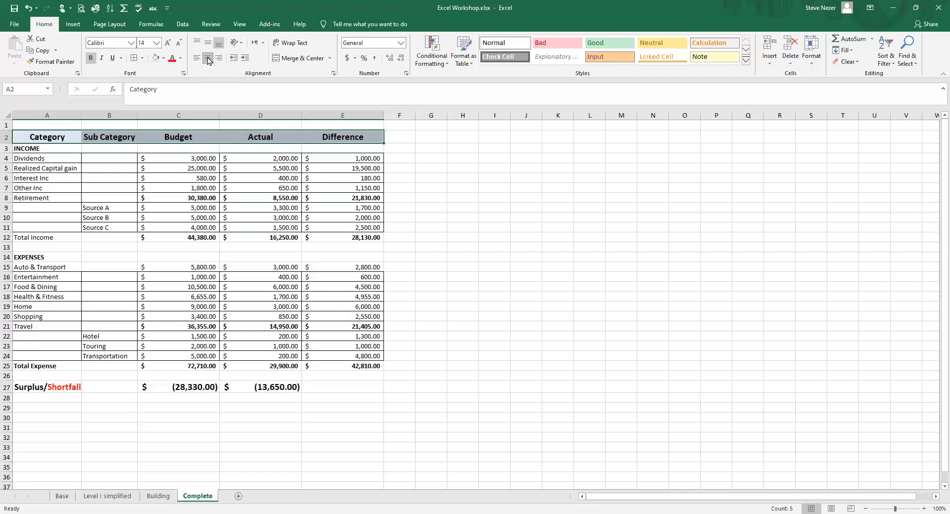
click(195, 60)
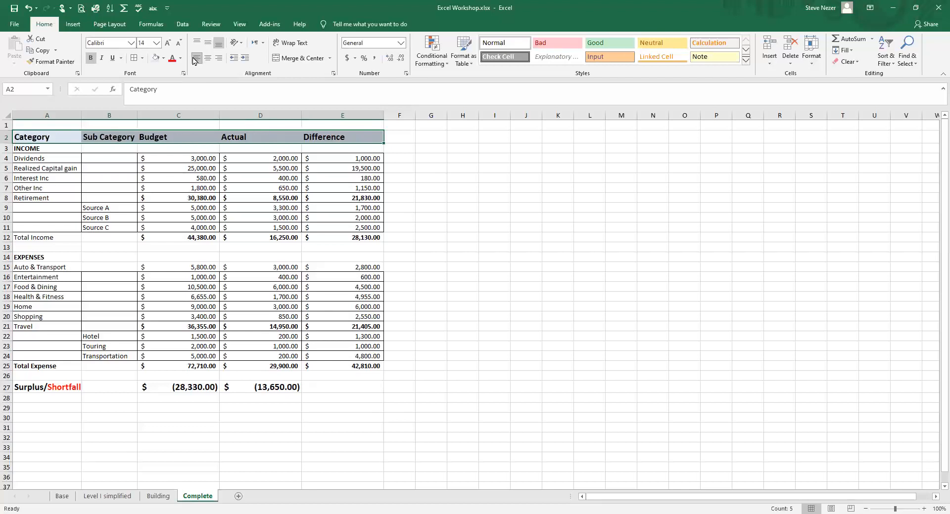
click(219, 58)
click(204, 59)
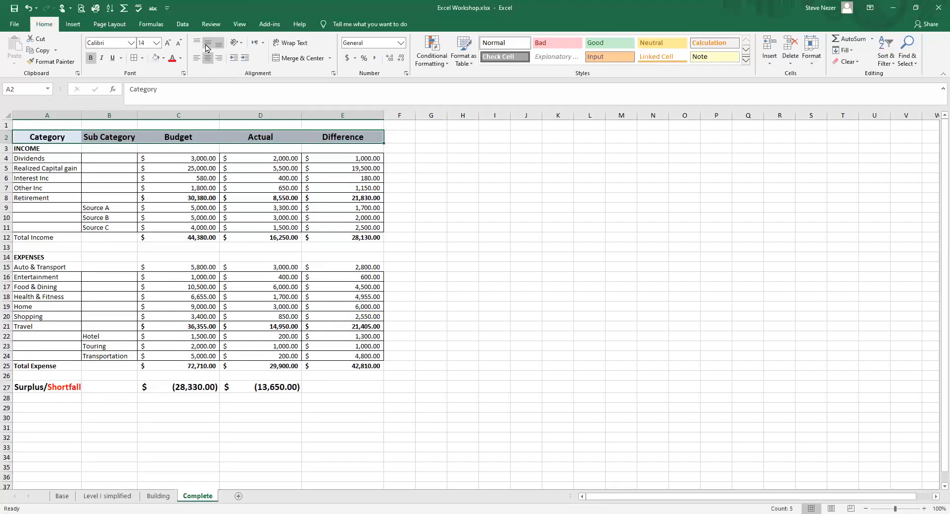
click(192, 44)
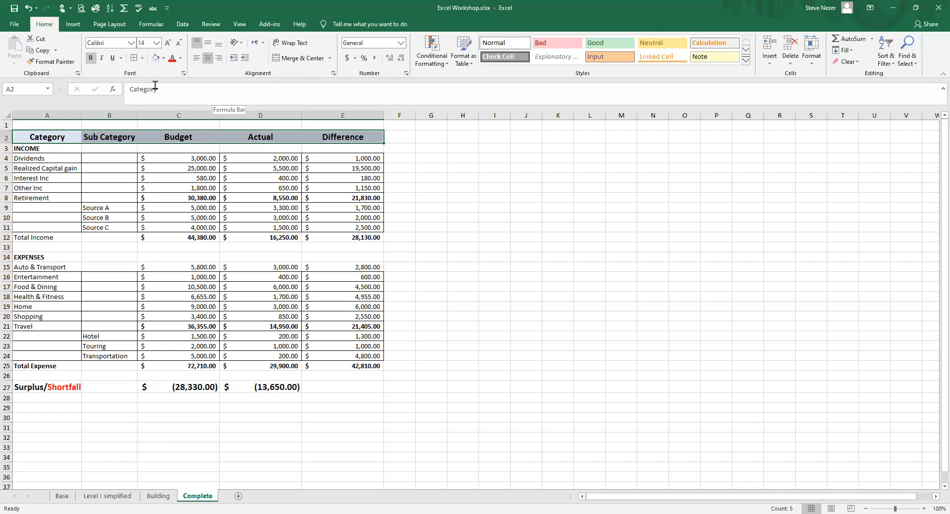
Step: Compare the Surplus/Shortfall amounts in row 27 with their formatting on the Level I simplified sheet, then return to the Complete sheet
click(199, 392)
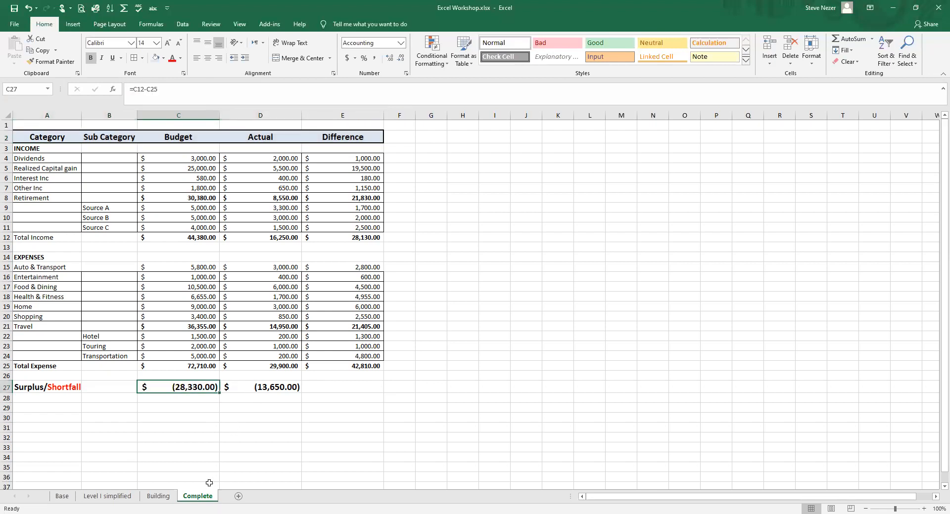
click(119, 496)
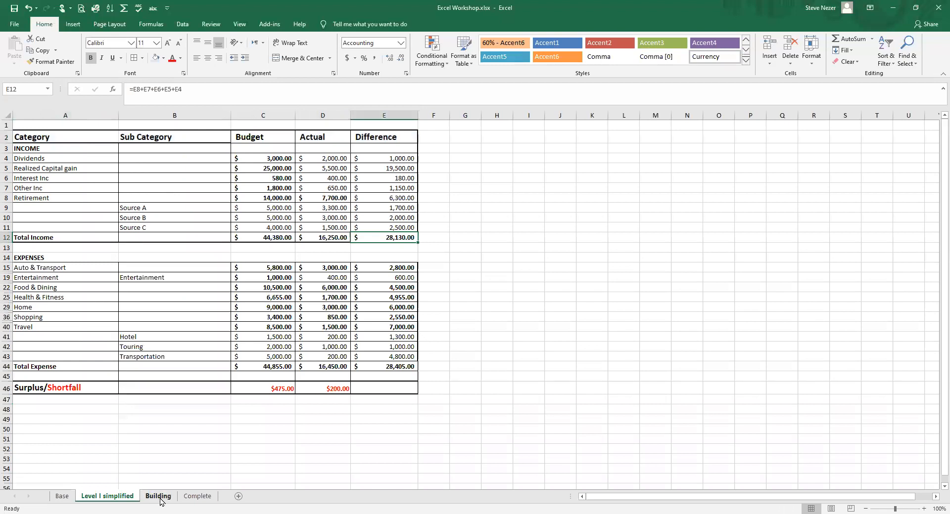
click(186, 499)
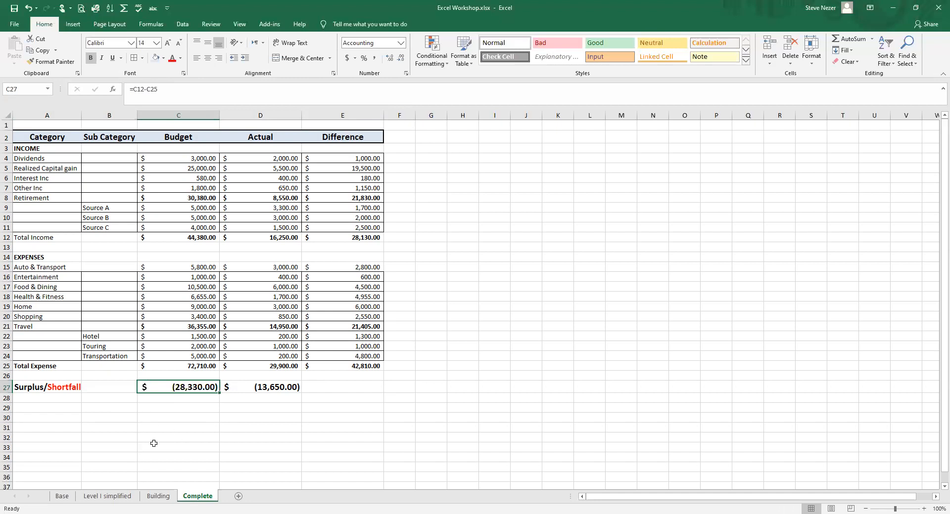
right_click(184, 387)
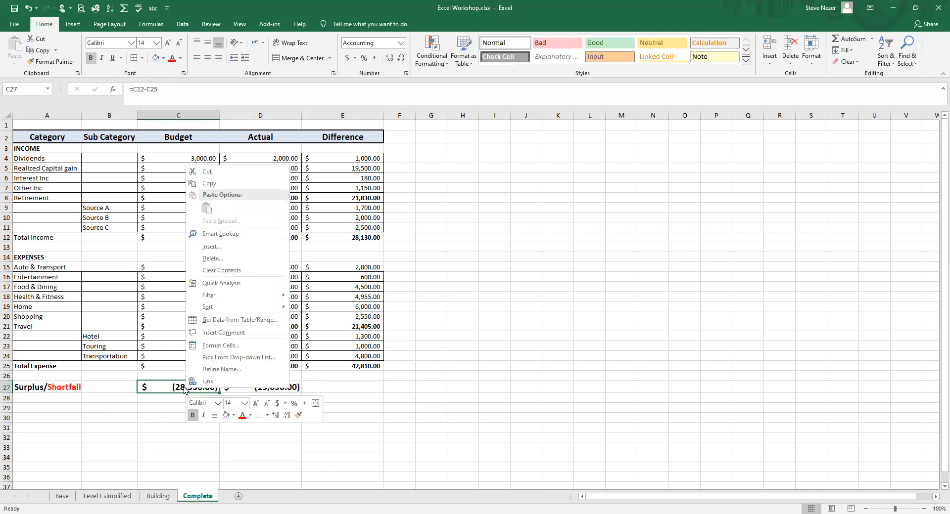
click(223, 346)
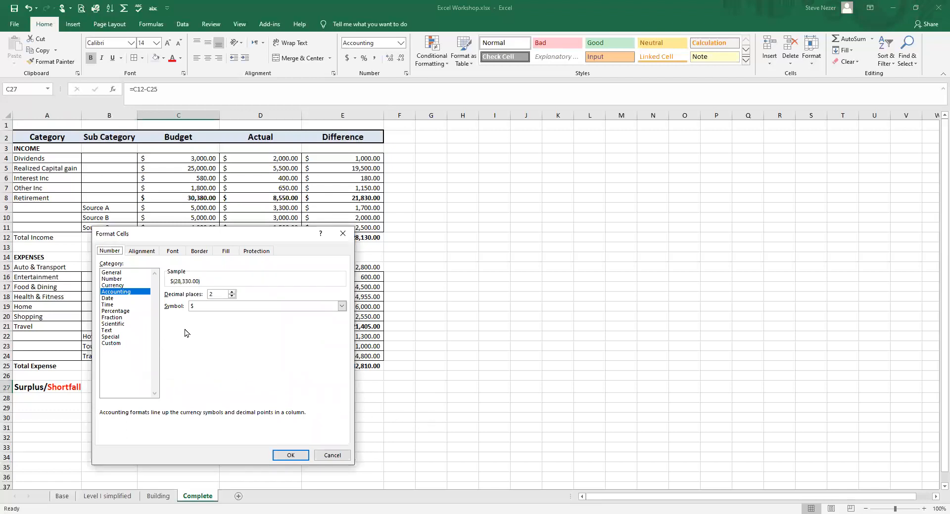
click(341, 307)
click(341, 307)
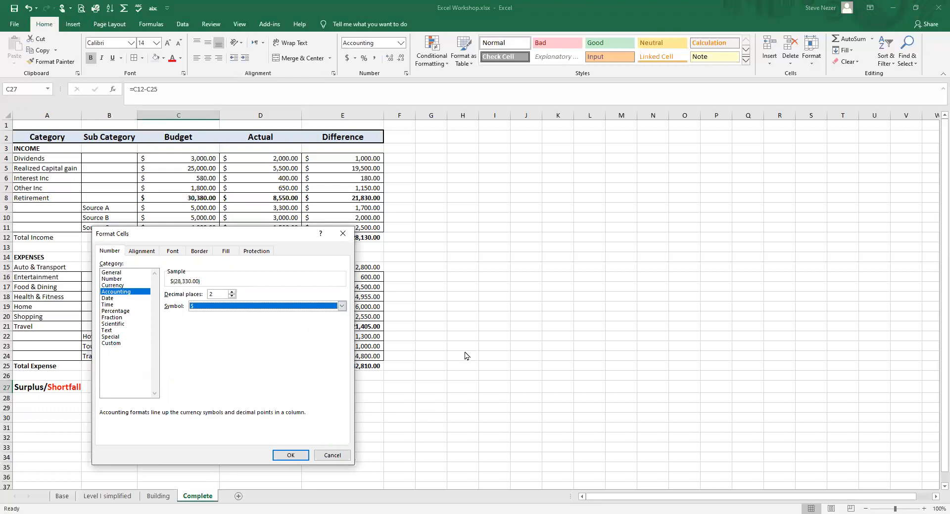
click(331, 455)
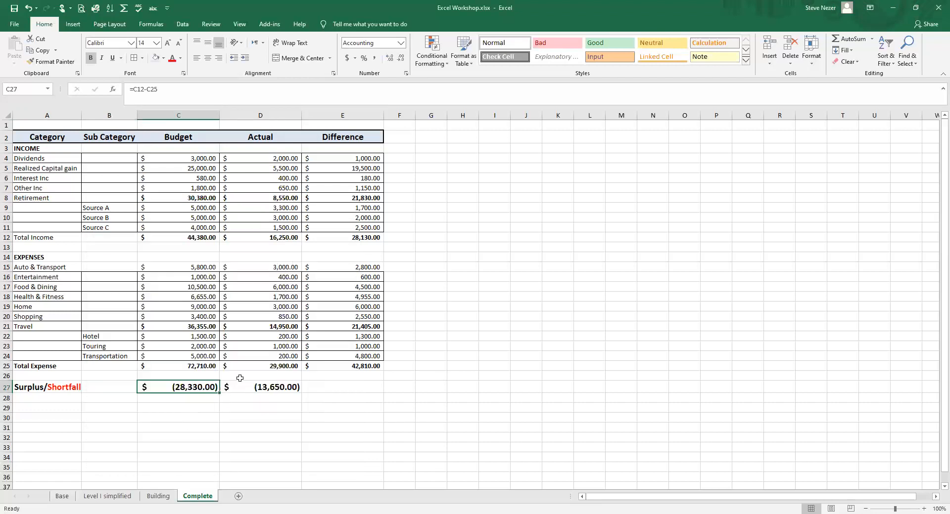
Step: Format the Budget Surplus/Shortfall cell C27 as Currency with $ and two decimals, showing negative numbers in red parentheses
right_click(191, 389)
click(224, 347)
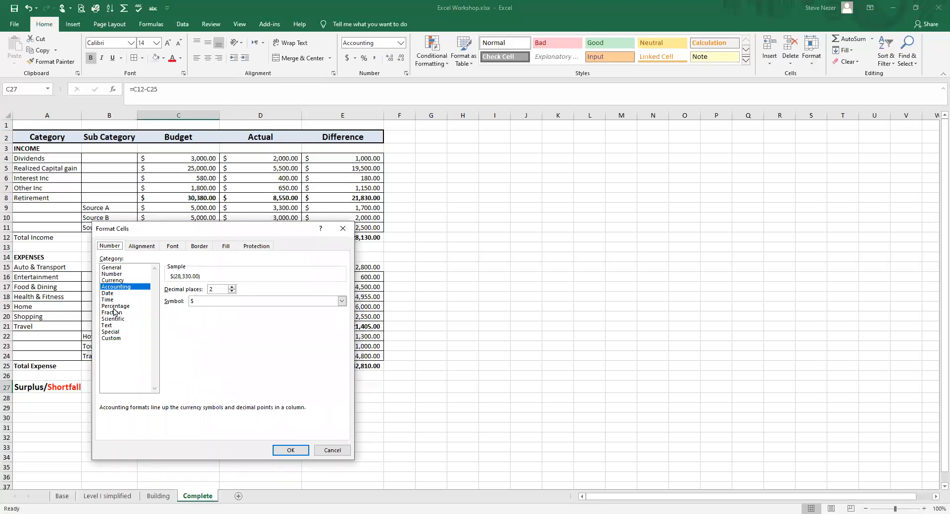
click(119, 281)
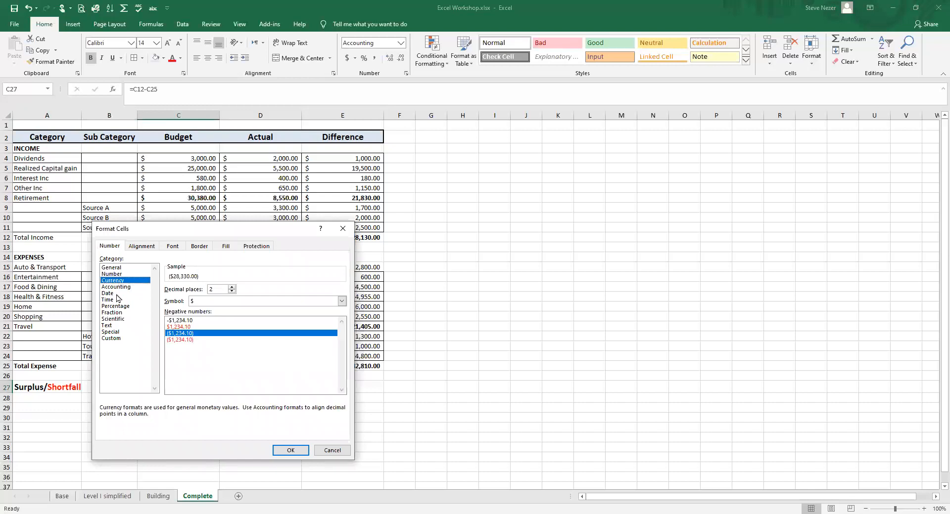
click(181, 341)
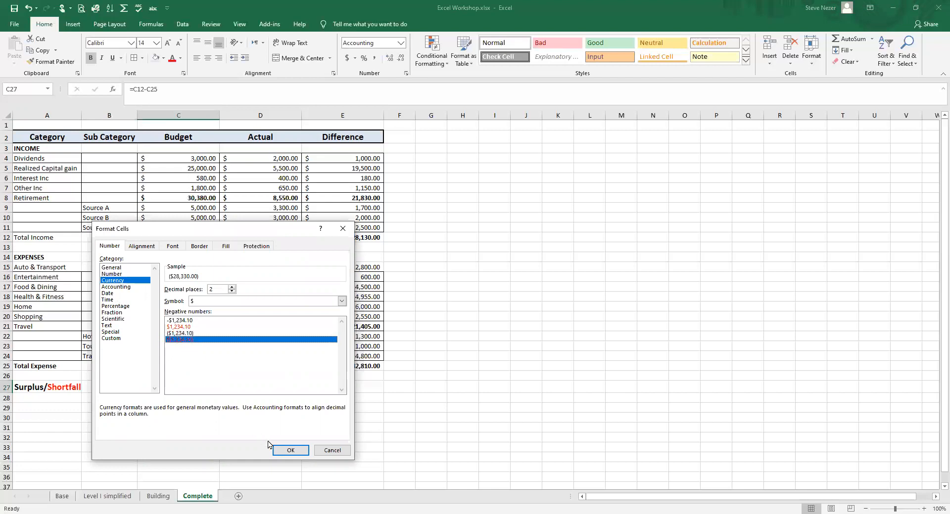
click(288, 450)
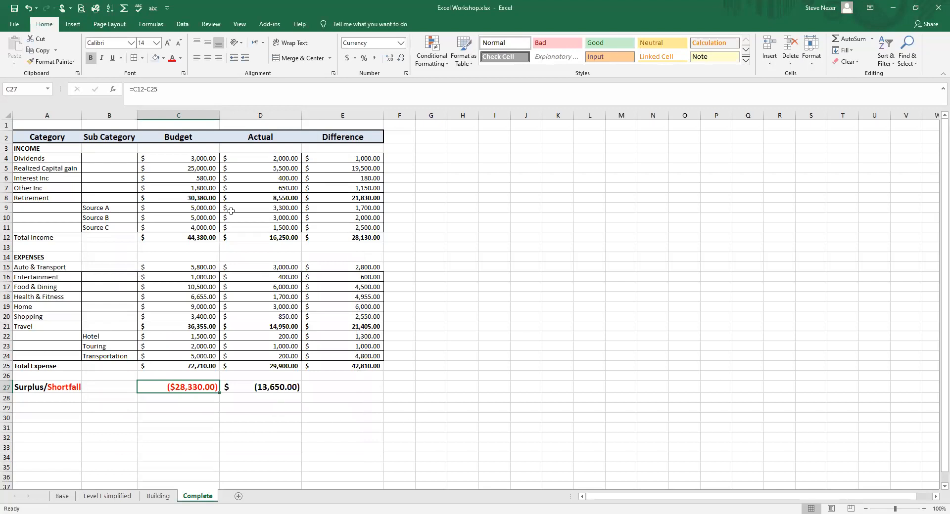
Step: Copy the formatting of C27 to the Actual Surplus/Shortfall cell D27 with Format Painter
click(52, 62)
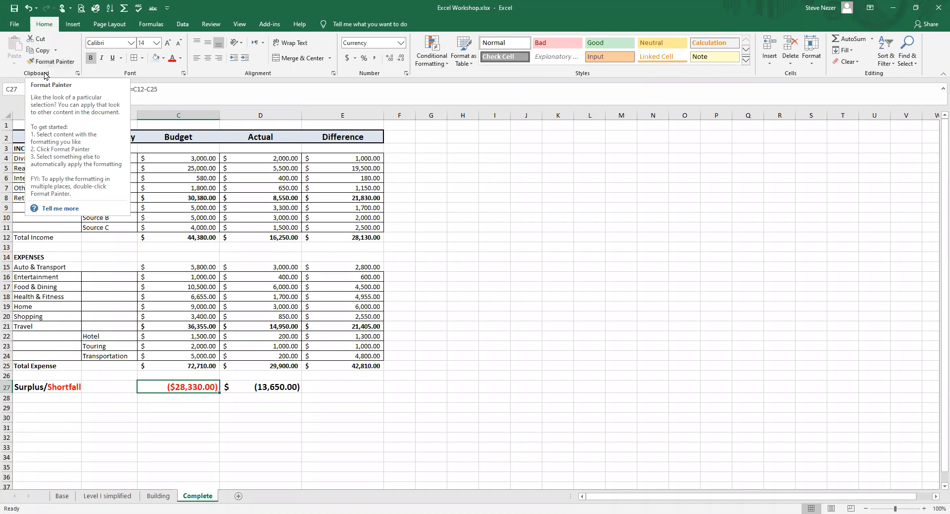
click(47, 63)
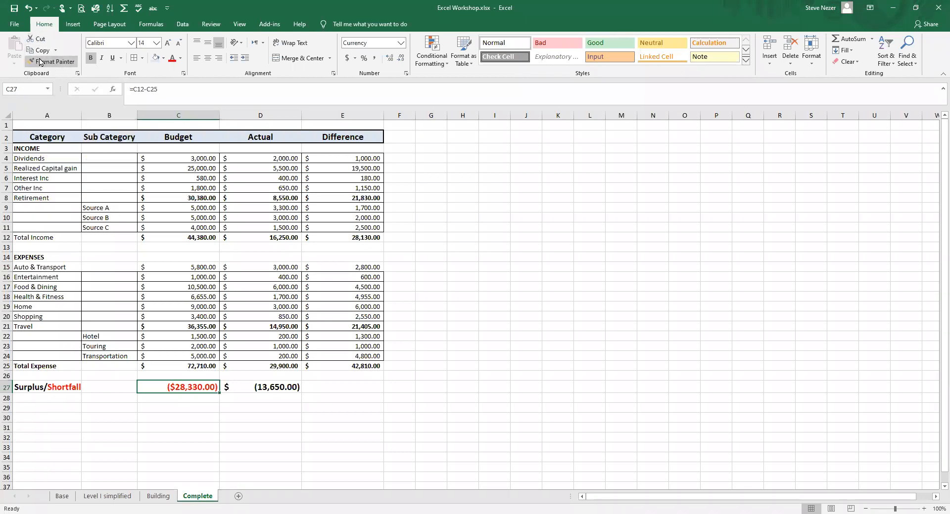
click(39, 61)
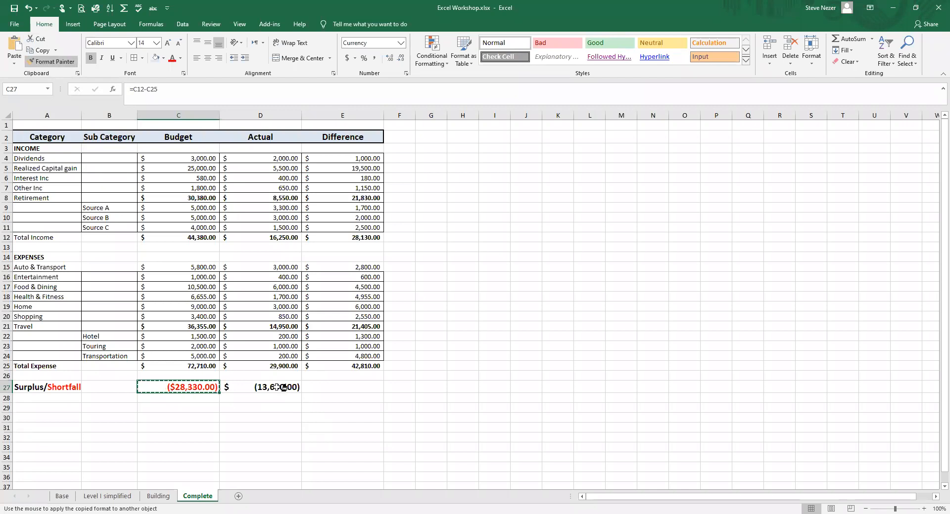
click(278, 388)
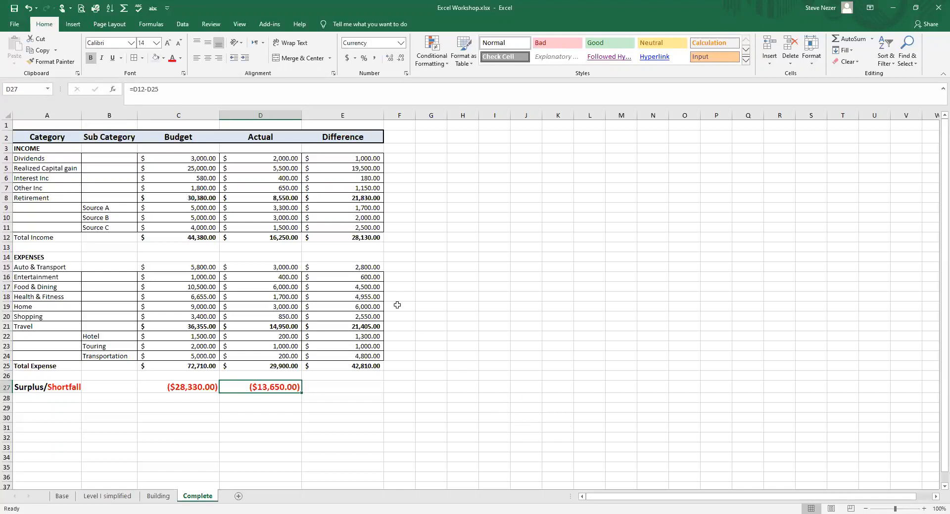
Step: Increase the font size of the income rows A4:E11 to 14
click(33, 160)
drag(33, 160, 327, 231)
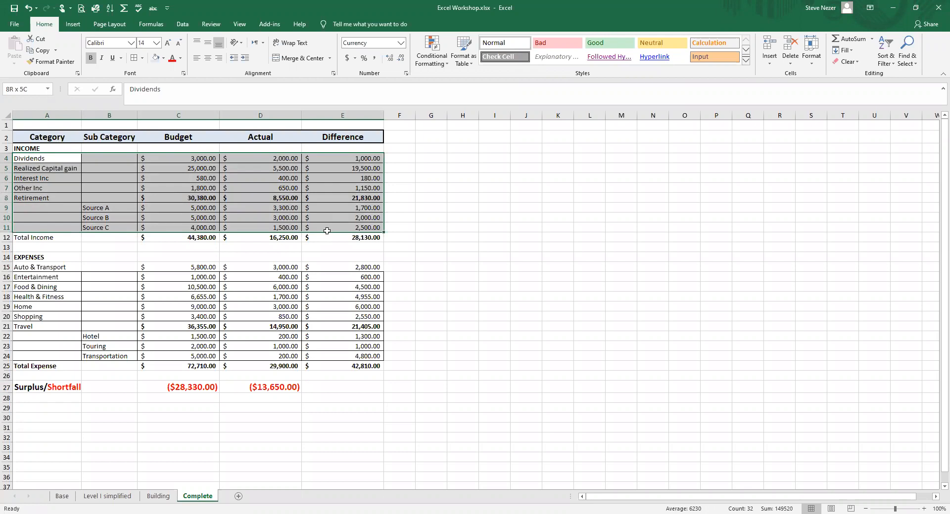
drag(327, 231, 327, 231)
click(157, 44)
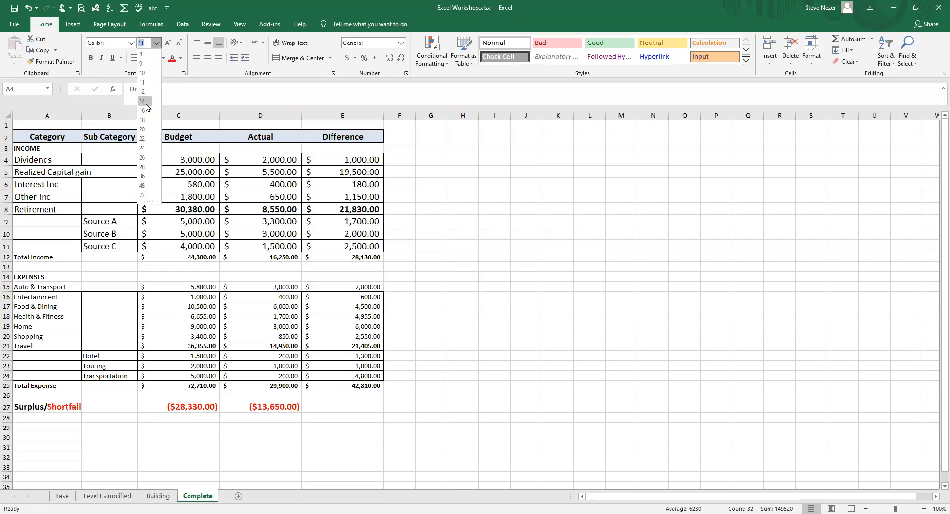
click(146, 104)
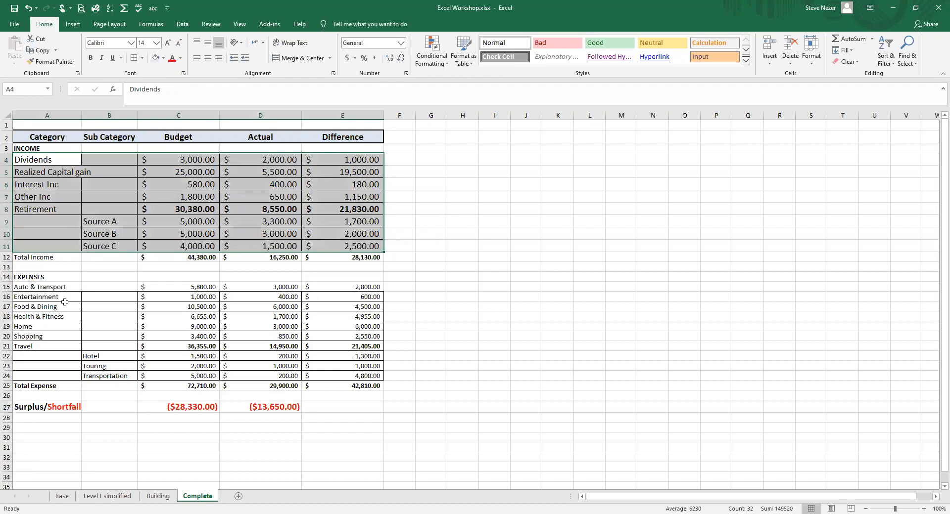
Step: Increase the font size of the expense rows A15:E25 to 14 and widen column B to about 19
mouse_move(44, 291)
mouse_down()
mouse_move(111, 349)
mouse_move(208, 378)
mouse_move(314, 383)
mouse_move(305, 386)
mouse_up()
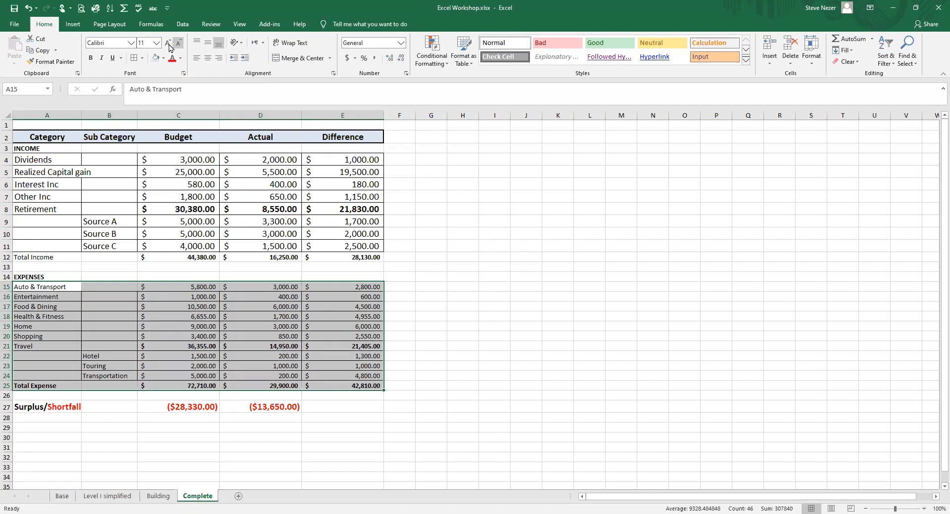
click(168, 44)
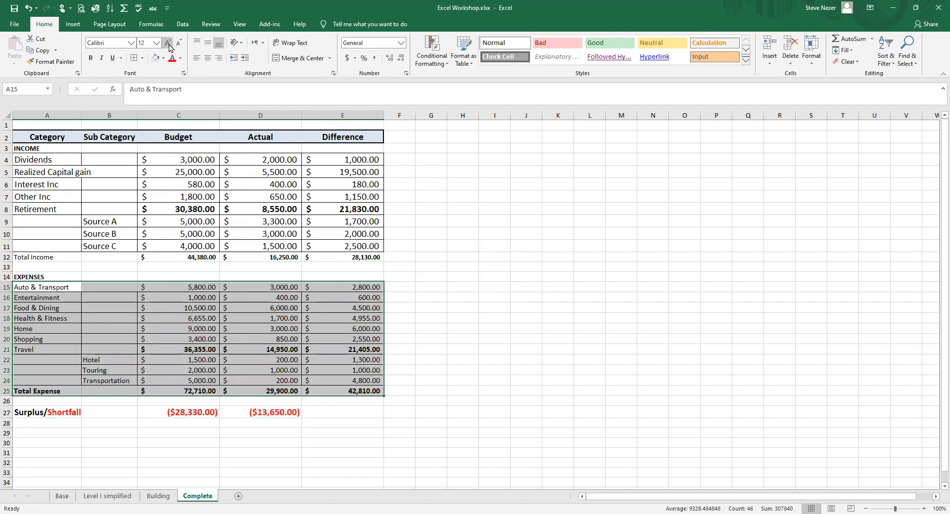
click(168, 43)
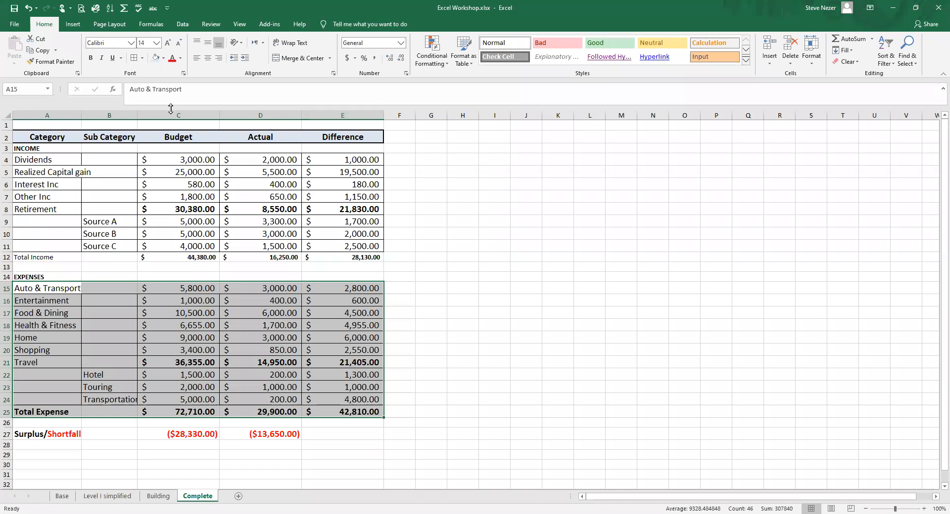
drag(139, 115, 151, 115)
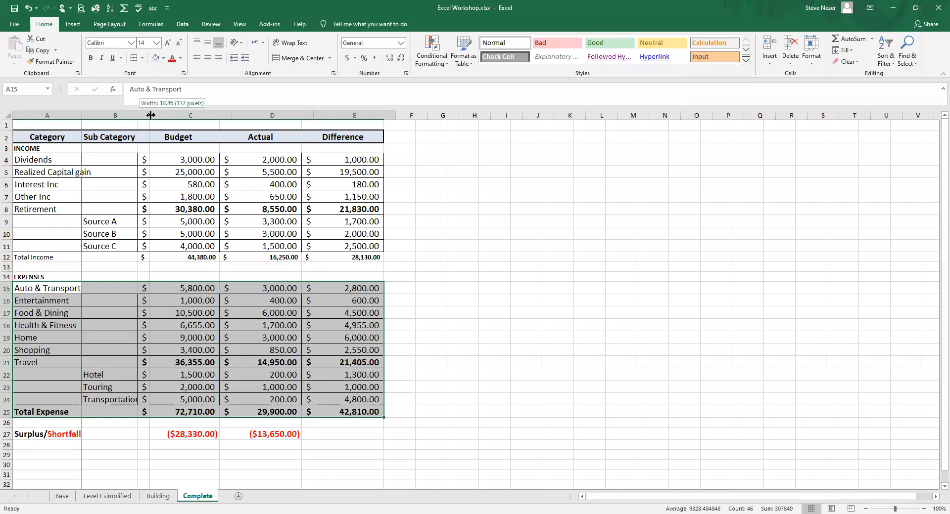
drag(151, 115, 150, 115)
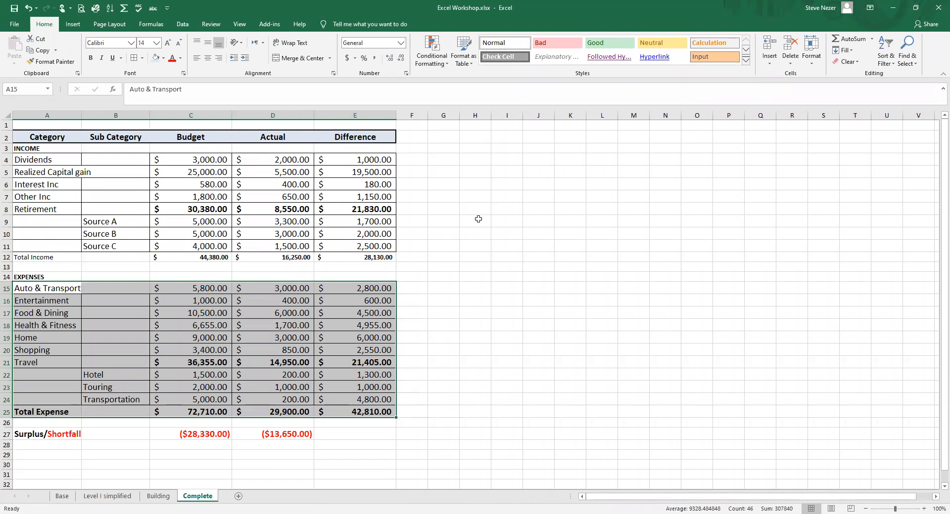
Step: Enter the sample text "transportaion cot" in I8 and widen column I slightly
click(497, 209)
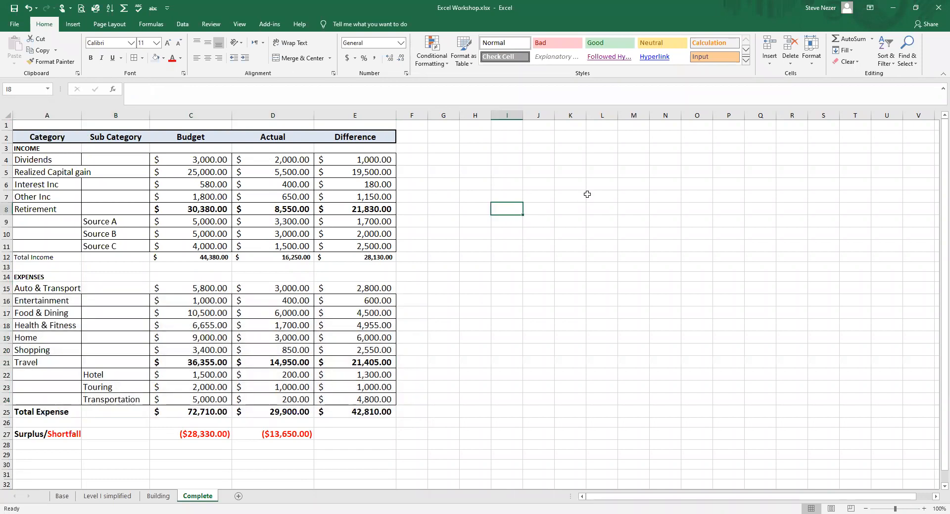
text(tra)
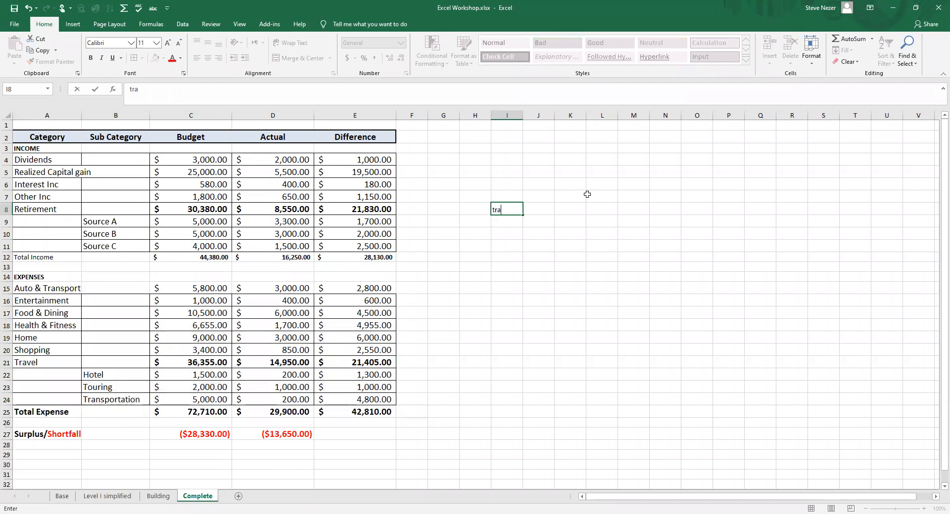
click(510, 212)
text(nsportaion cot)
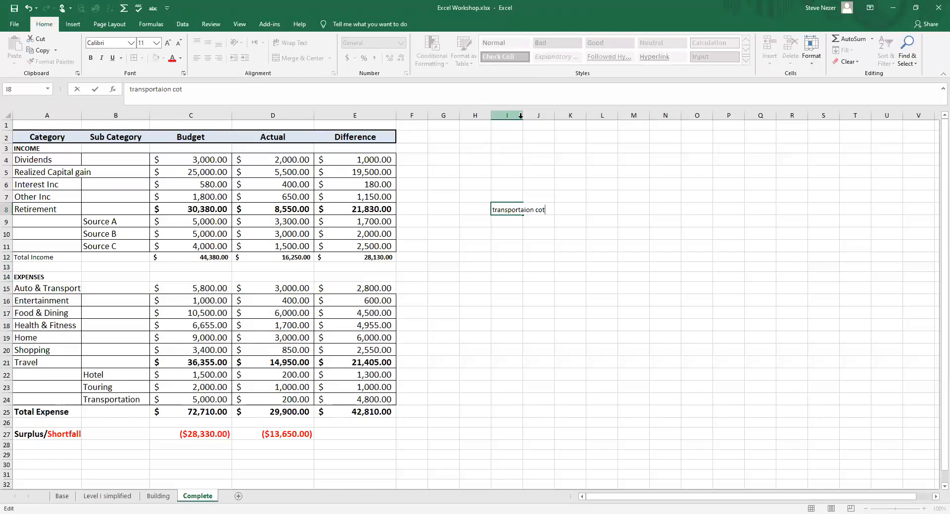
click(544, 148)
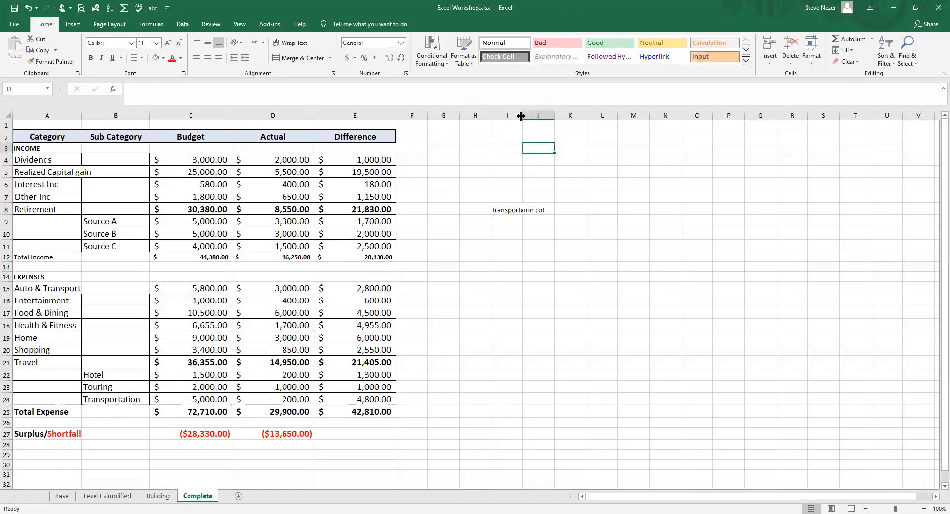
mouse_move(521, 116)
mouse_down()
mouse_move(549, 116)
mouse_move(532, 118)
mouse_up()
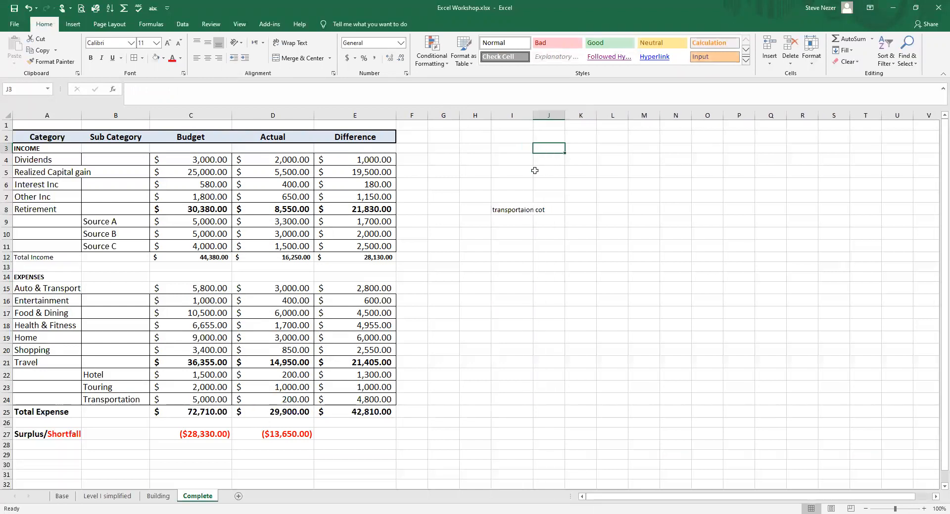
Step: Edit the text in I8 to read "transportaion cost total"
click(509, 208)
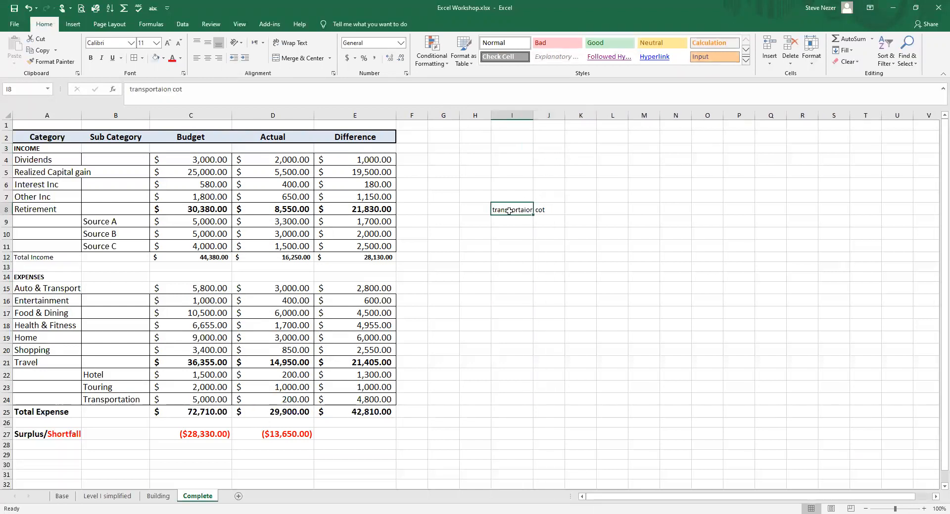
click(237, 90)
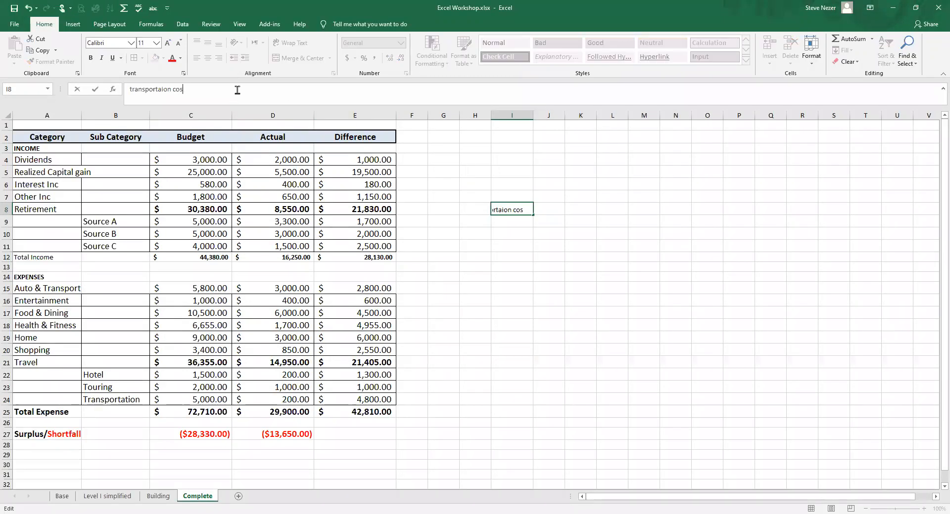
text(total)
click(515, 242)
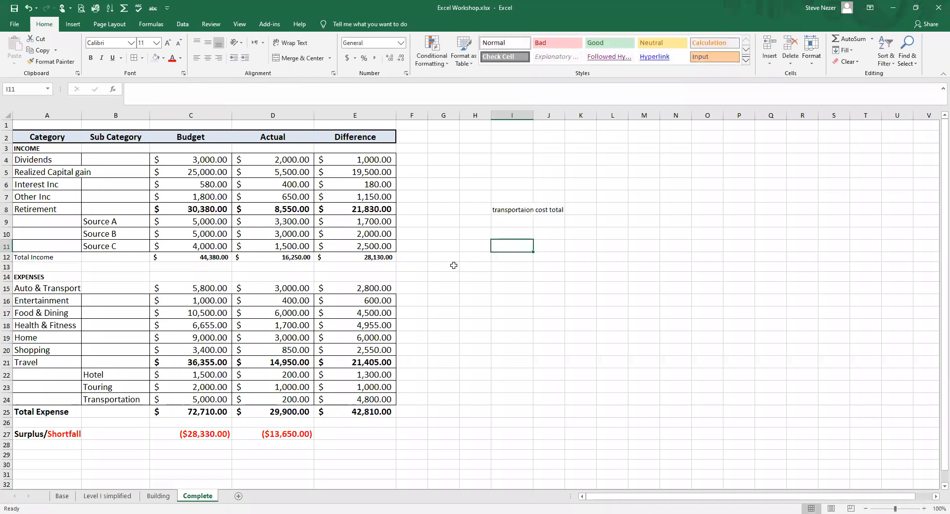
Step: Enter 0 in J8, beside the sample text
click(546, 209)
text(0)
key(Return)
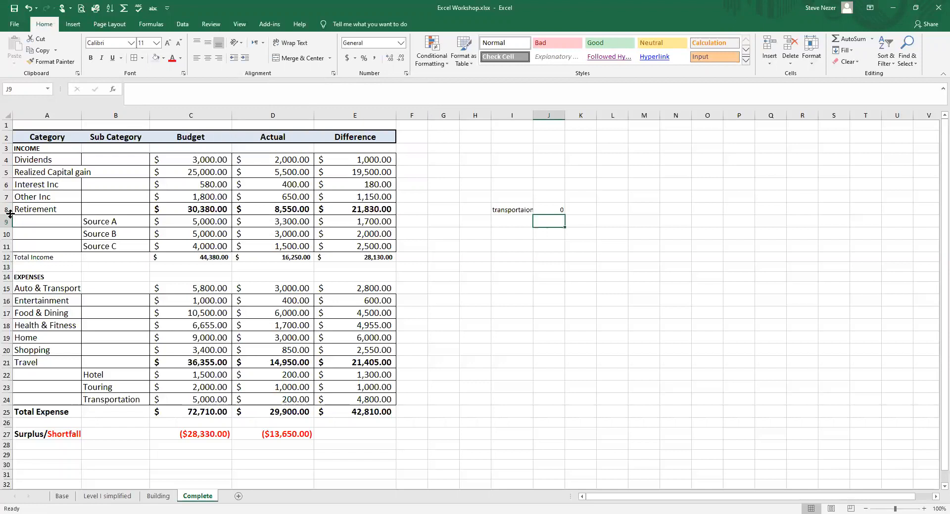
Step: Increase the height of row 8 to more than double and wrap the text in I8
drag(11, 216, 9, 236)
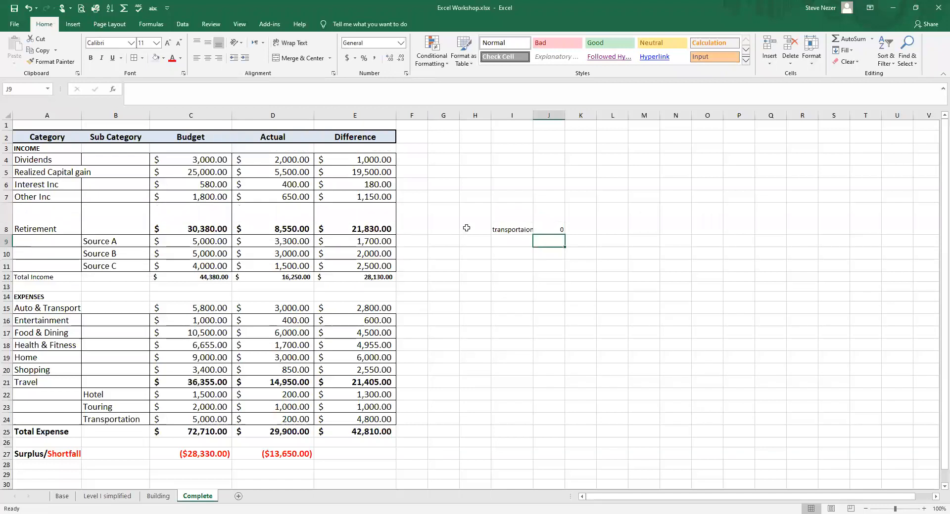
click(496, 225)
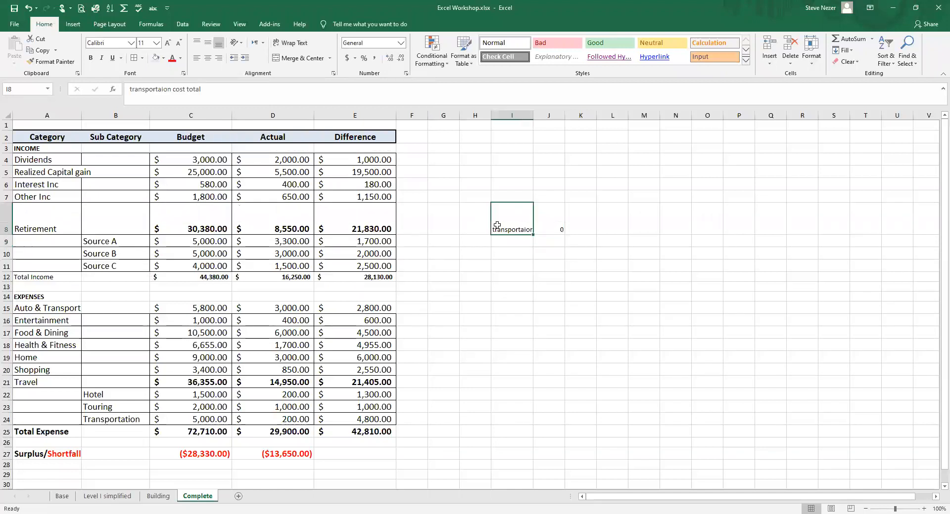
click(292, 43)
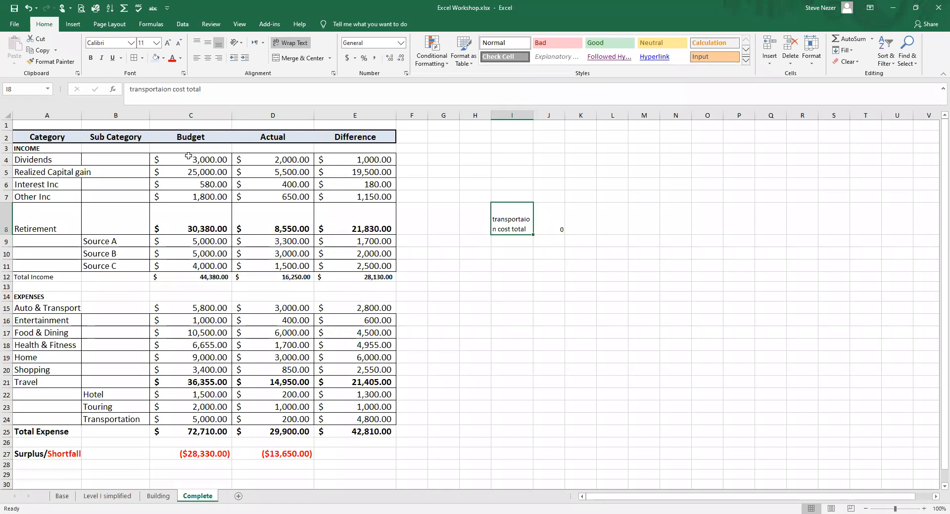
Step: Undo the text wrap and height change on row 8, and clear the 0 from J8
click(29, 9)
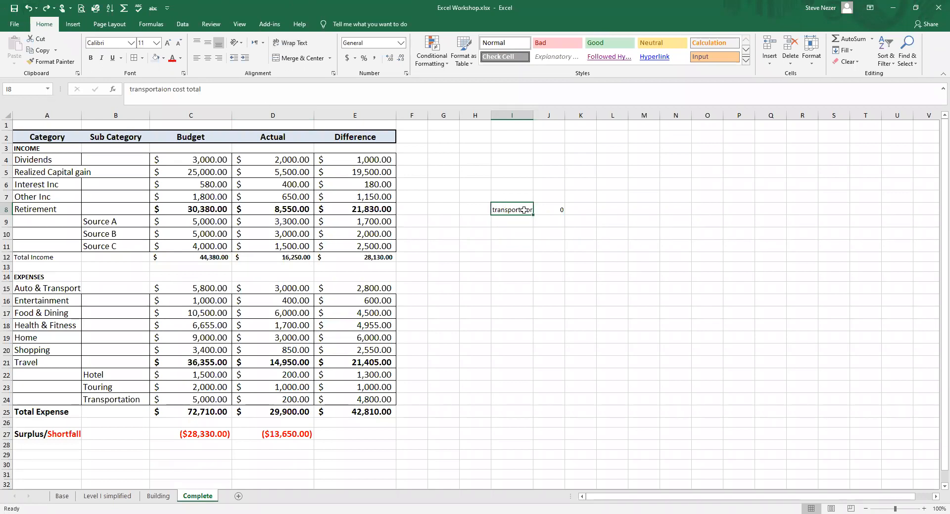
click(560, 210)
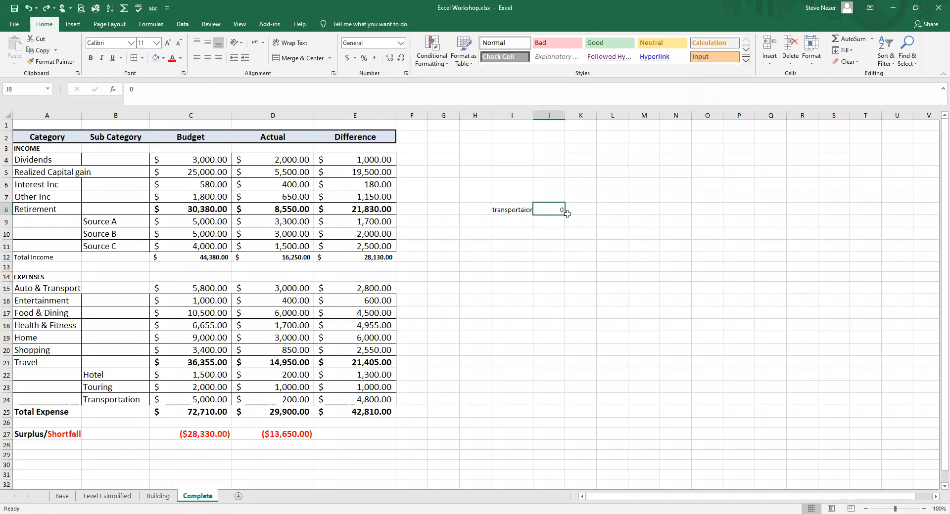
text(cost total)
Step: Merge and center I8:J8 over the sample text and widen column J to more than triple its width
drag(501, 214, 541, 209)
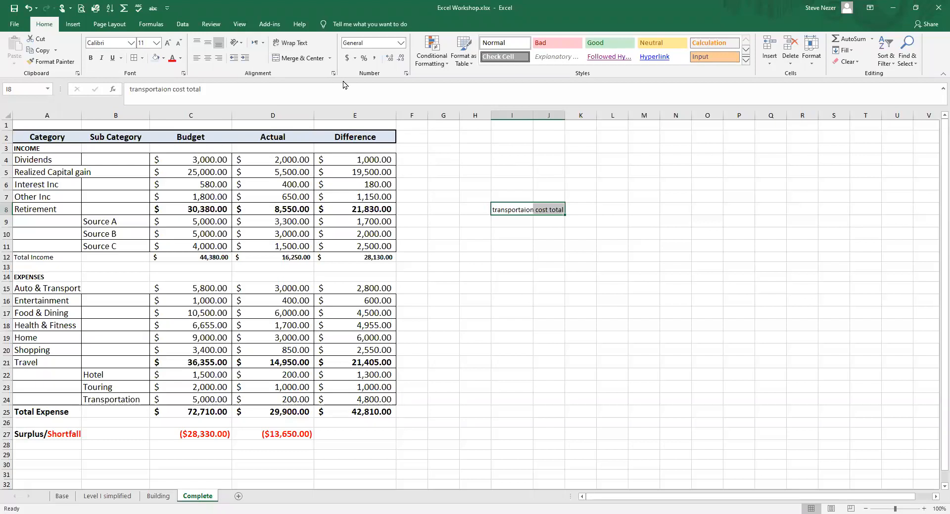
click(298, 58)
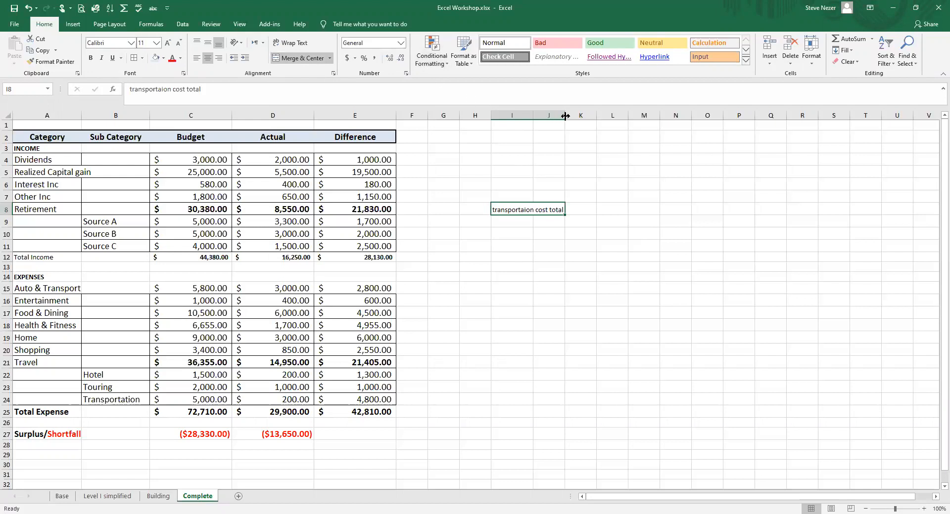
drag(565, 116, 642, 116)
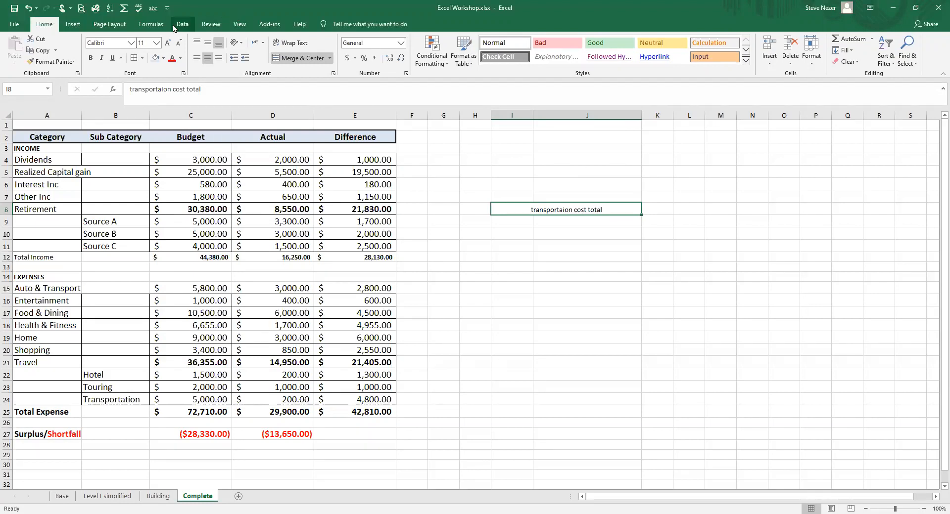
Step: Undo the widening of column J, the merge of I8:J8 and the clearing of J8
click(28, 7)
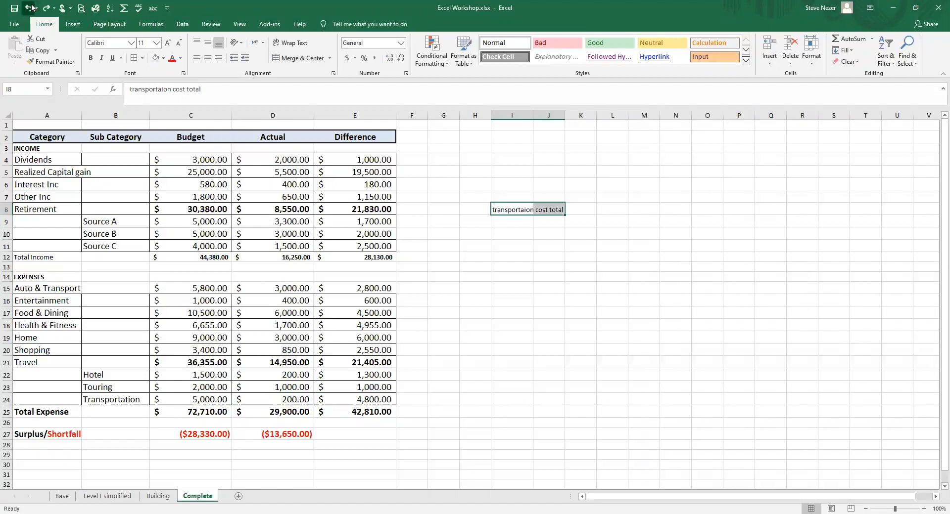
click(28, 7)
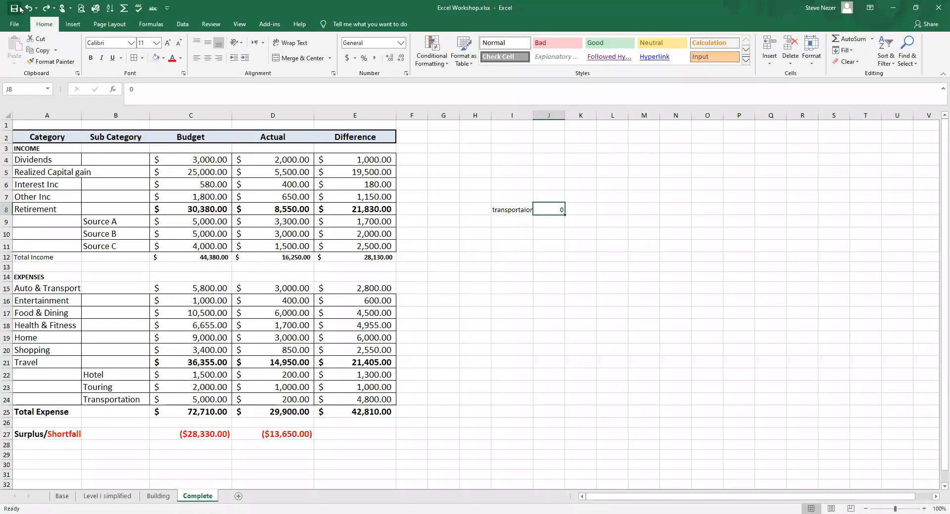
click(29, 7)
Step: Delete the sample contents of J8 and I8
key(BackSpace)
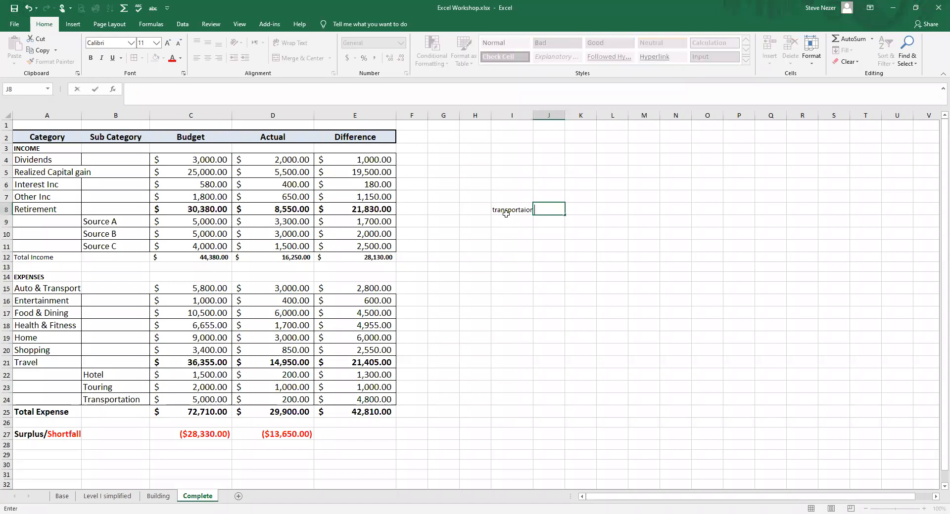
click(494, 212)
key(BackSpace)
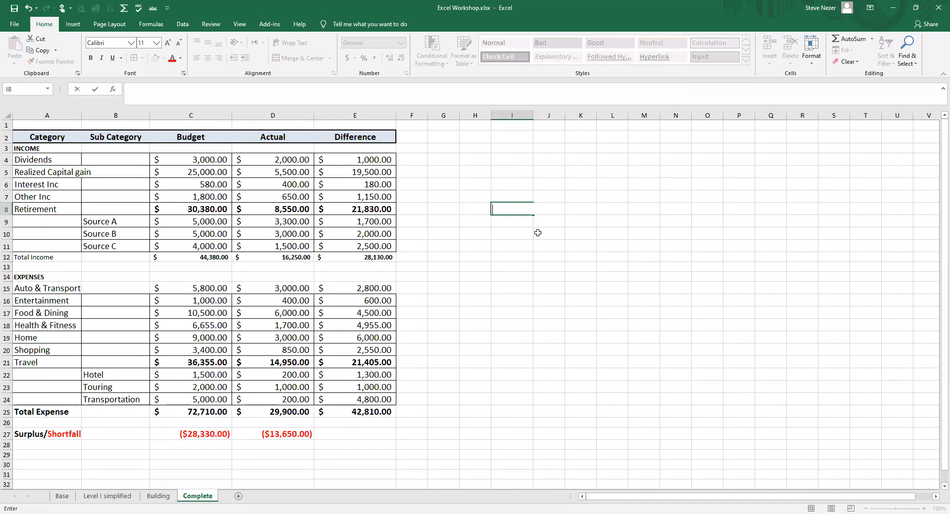
click(519, 245)
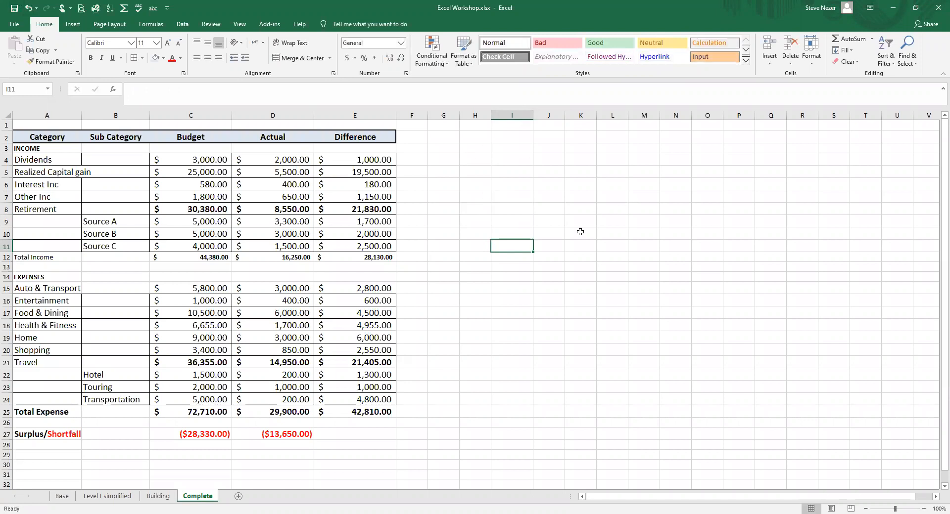
scroll(591, 239, down, 3)
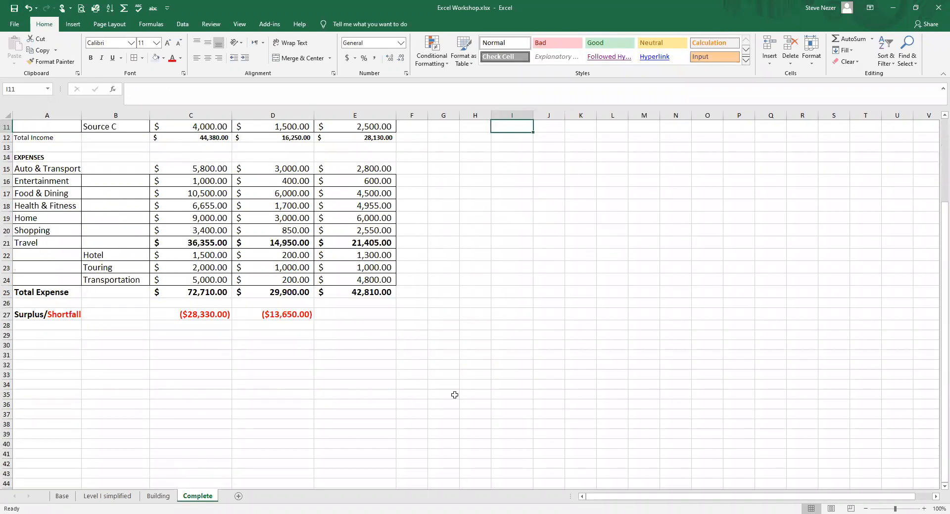
scroll(566, 279, up, 3)
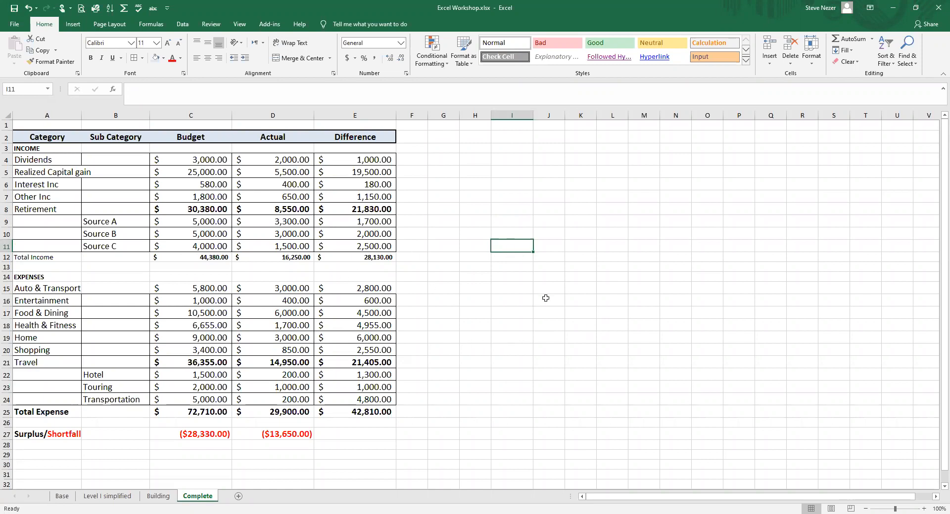
Step: Enlarge the font of the Total Income amounts in C12:E12 by two sizes
drag(206, 258, 346, 258)
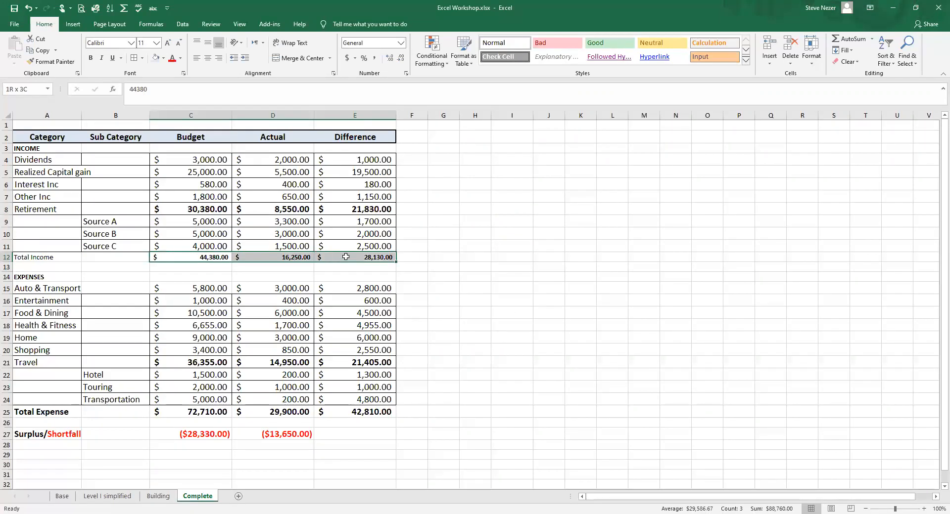
click(168, 43)
click(168, 43)
drag(507, 271, 507, 263)
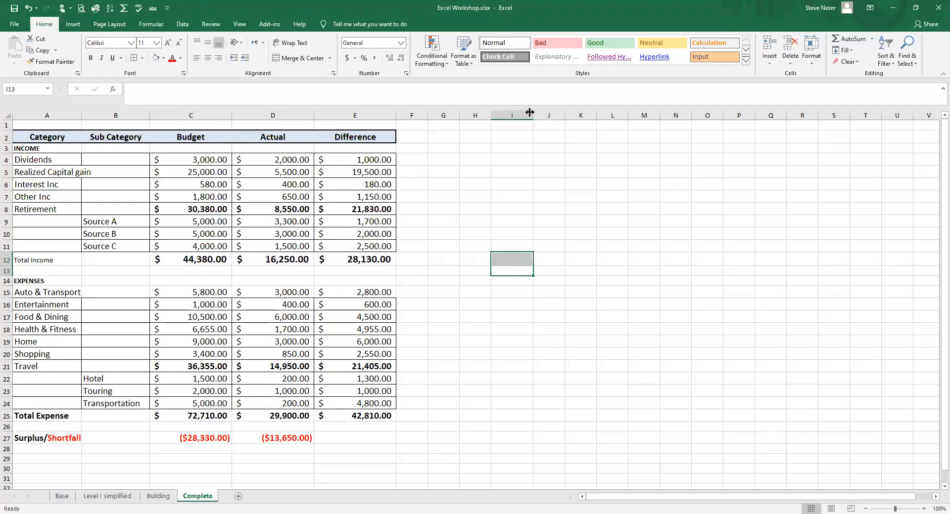
Step: Widen column I to nearly double and enter the heading "6 mos budget" in I2
drag(529, 113, 569, 113)
click(502, 167)
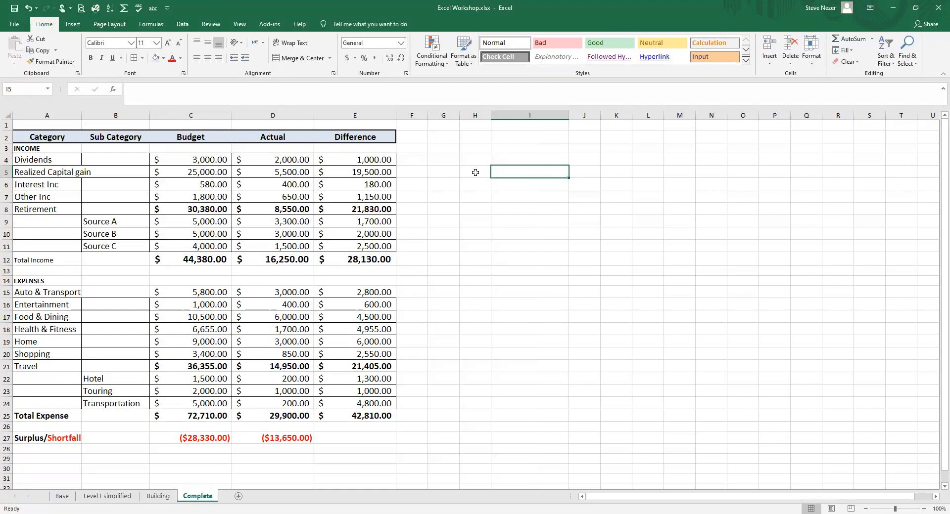
click(495, 159)
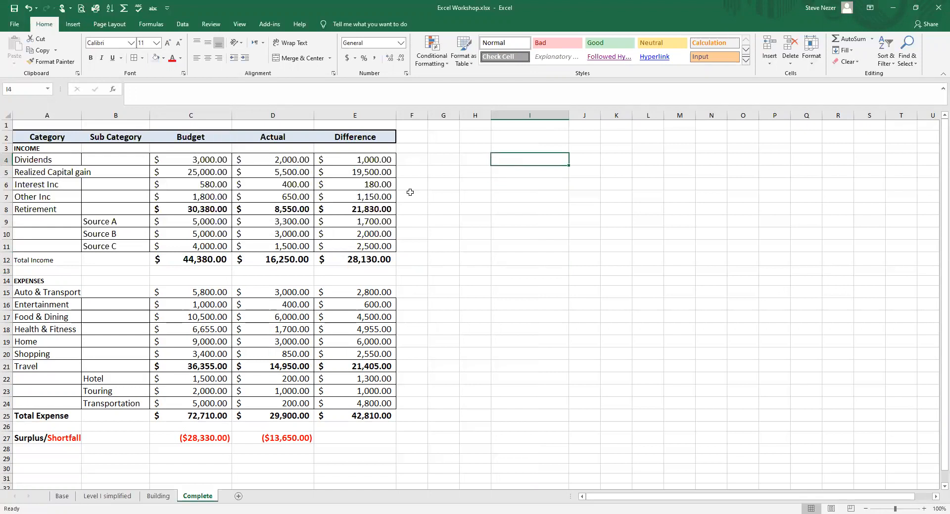
click(512, 135)
text(6 mos)
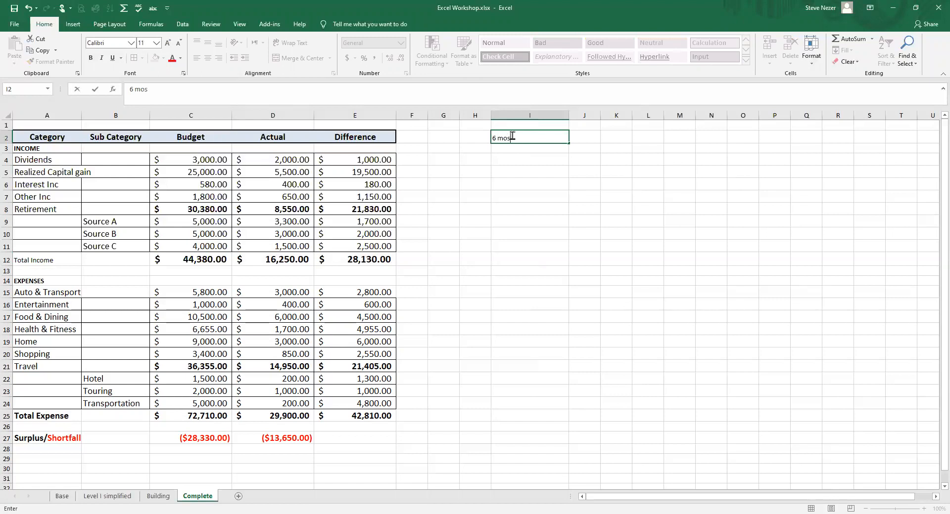
text( budget)
key(Return)
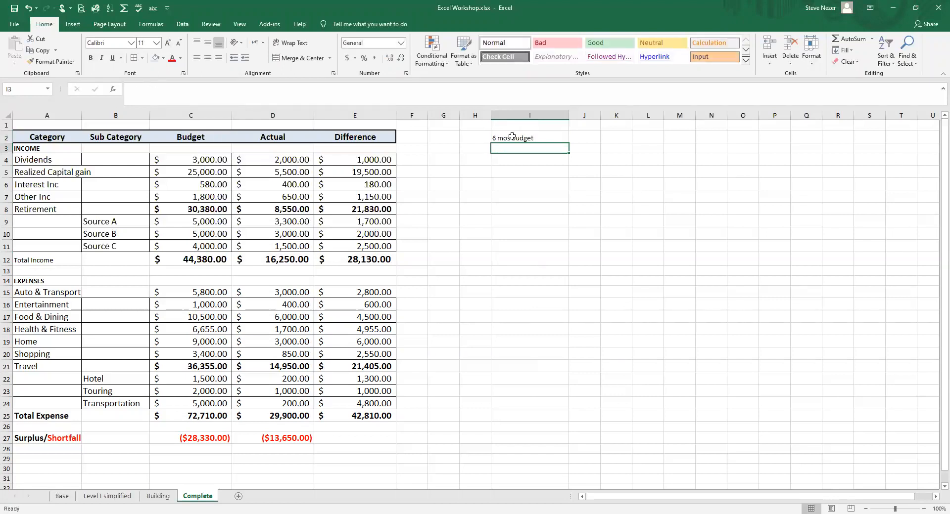
Step: Make the "6 mos budget" heading in I2 bold, centered and 14 pt
click(512, 137)
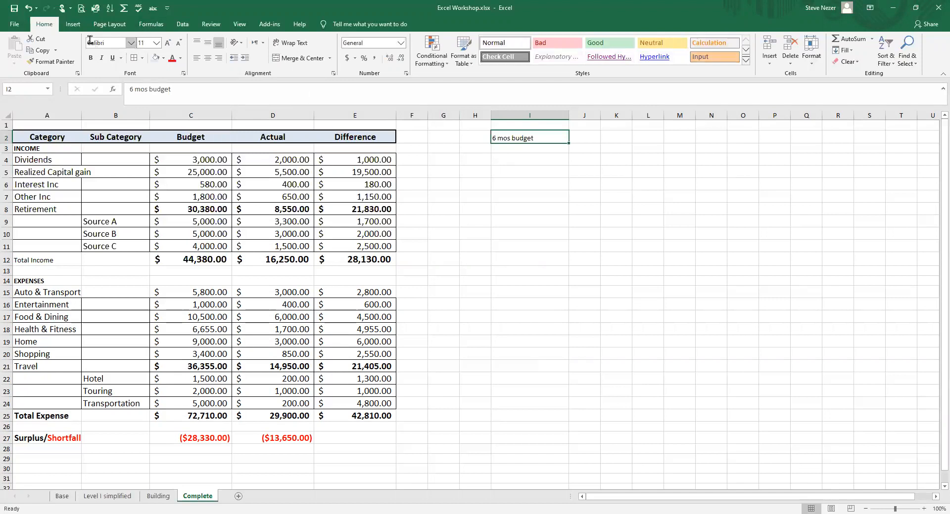
click(90, 58)
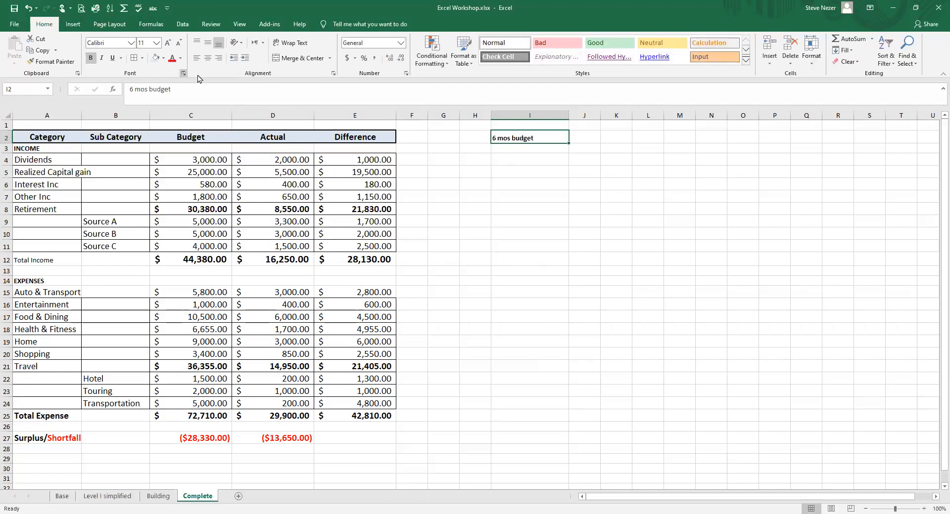
click(208, 58)
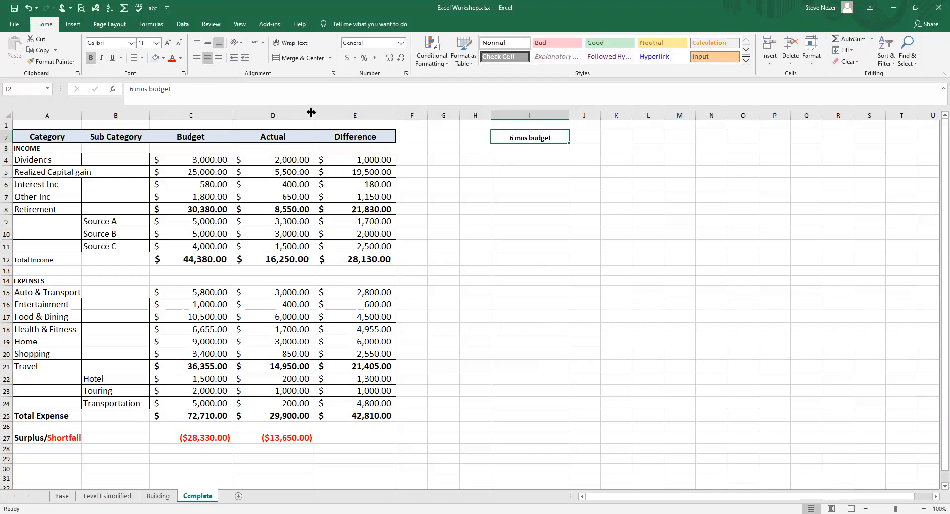
click(166, 44)
click(166, 44)
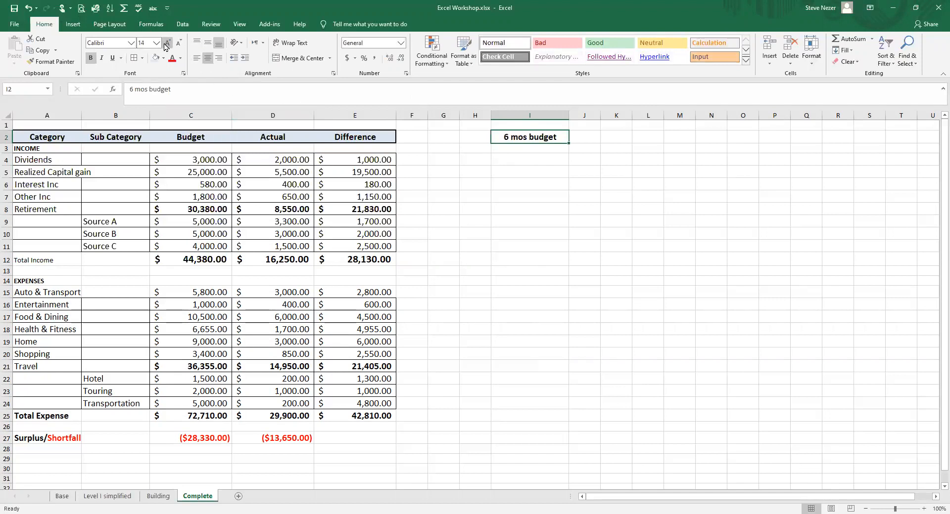
Step: Enter 0.5 in I4, beside the Dividends row, and format it as a percentage
click(509, 162)
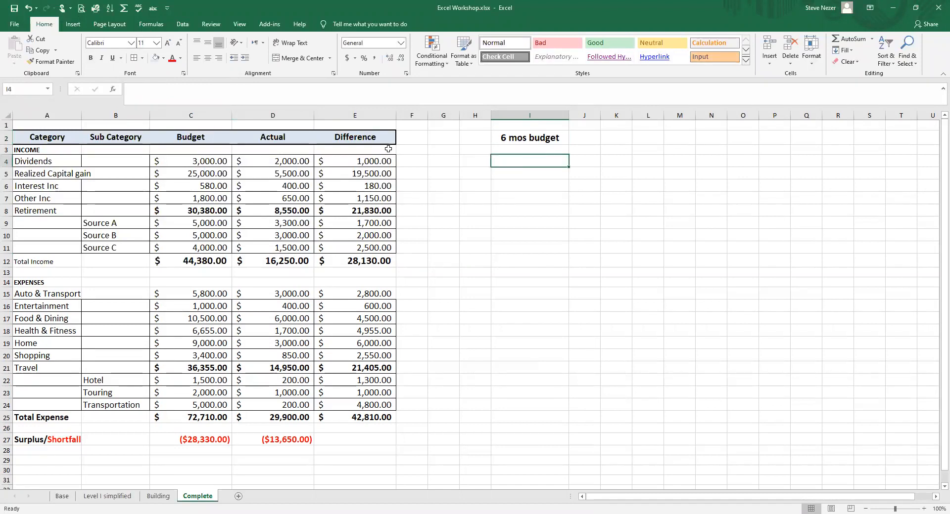
text(5)
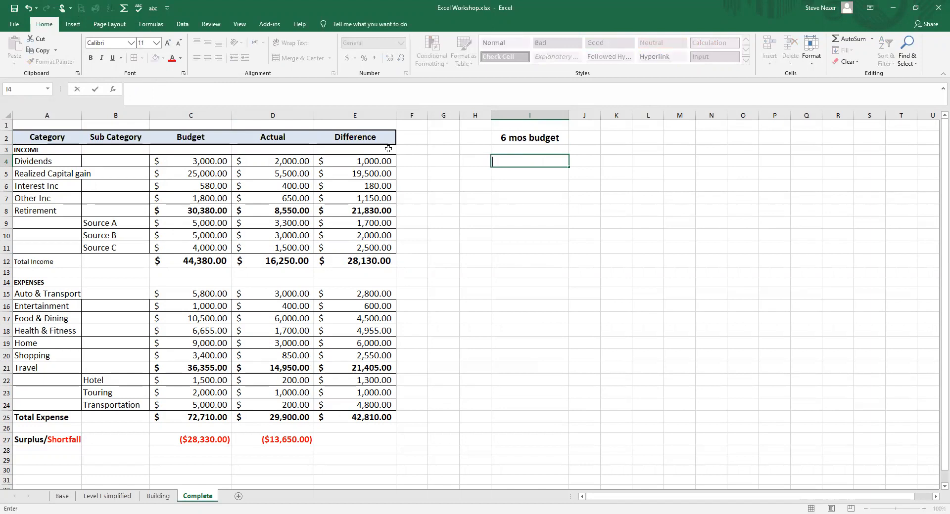
key(Return)
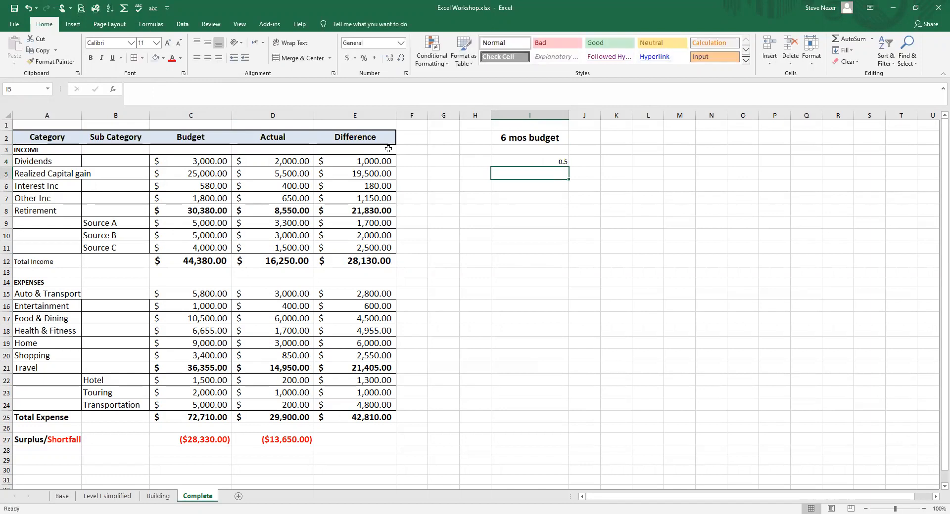
click(541, 161)
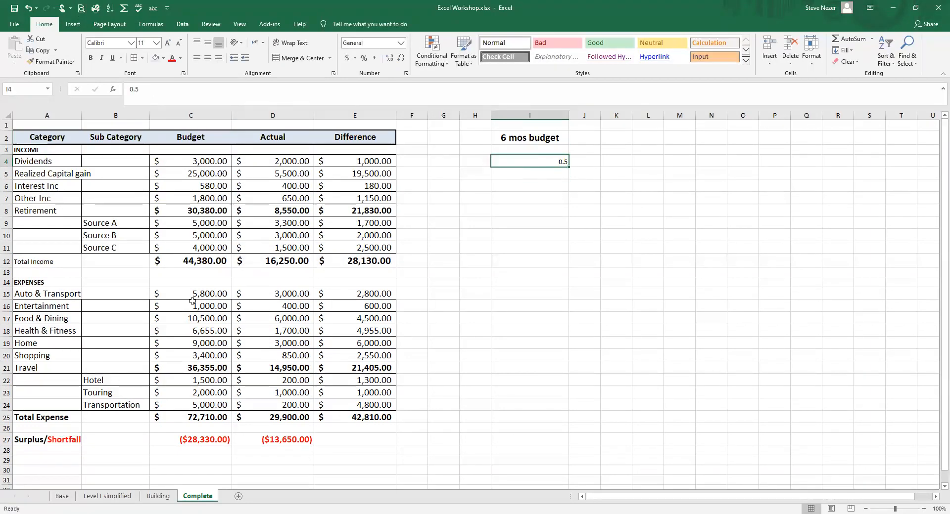
click(366, 59)
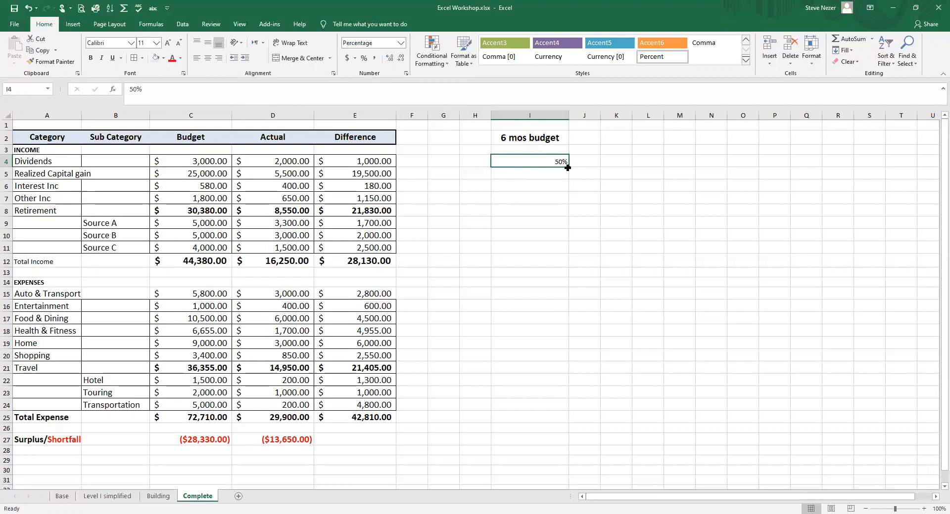
Step: Fill the 50% from I4 down through I11 and narrow column I by about a third
drag(568, 167, 567, 167)
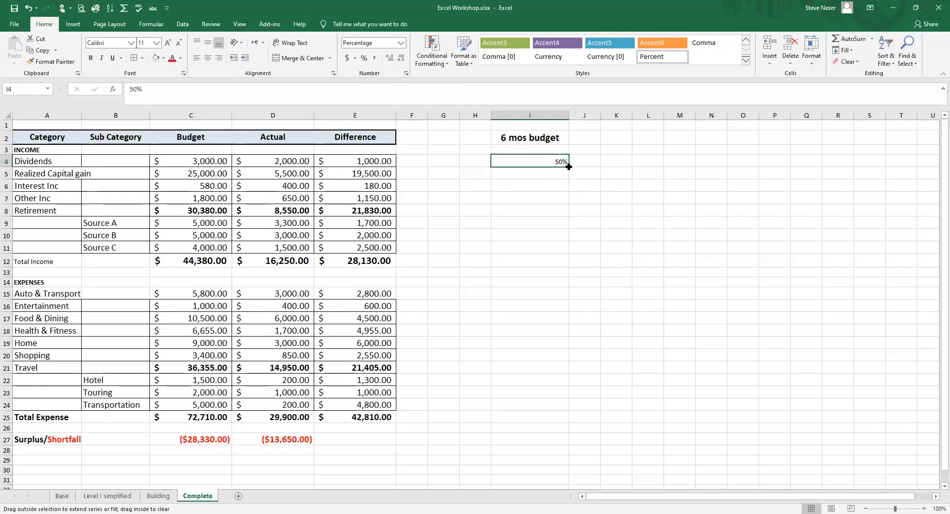
drag(569, 167, 572, 175)
drag(572, 174, 569, 250)
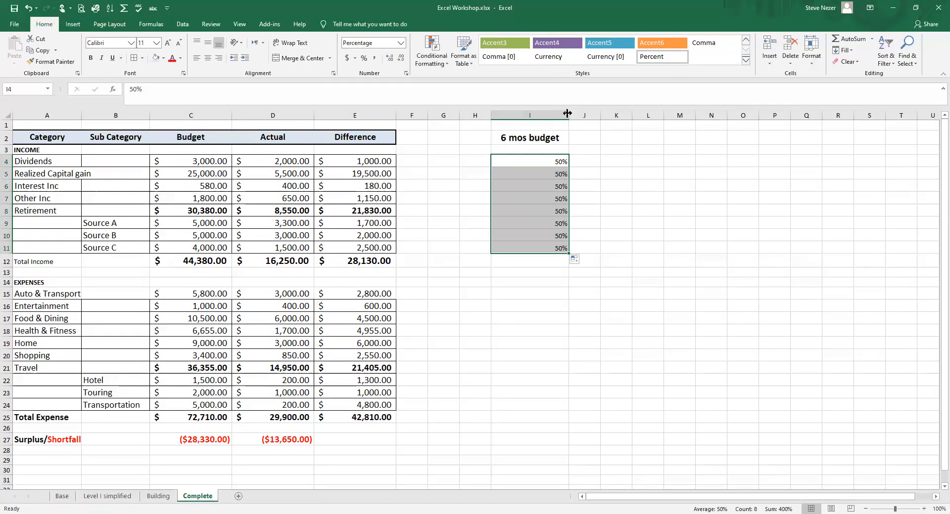
drag(567, 113, 541, 115)
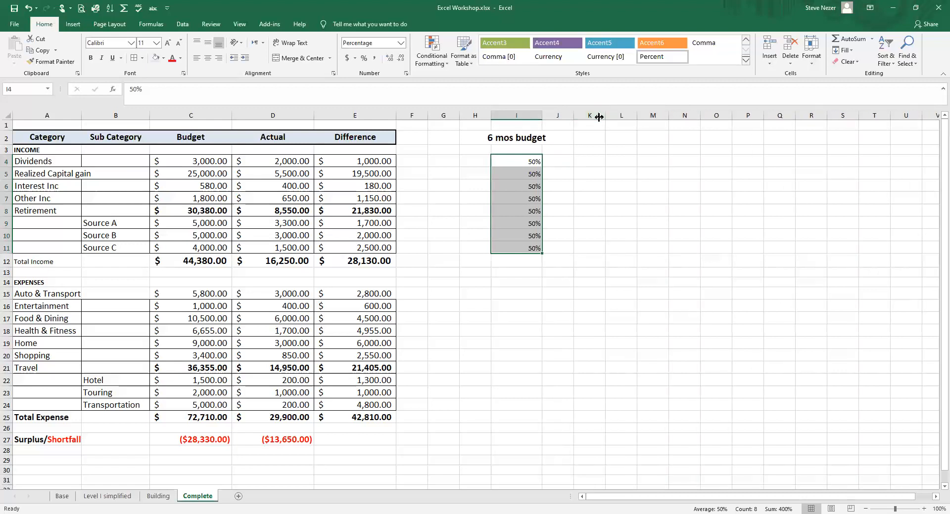
Step: Widen column K to nearly triple and enter the formula =C4*I4 in K4
drag(601, 116, 664, 148)
click(599, 163)
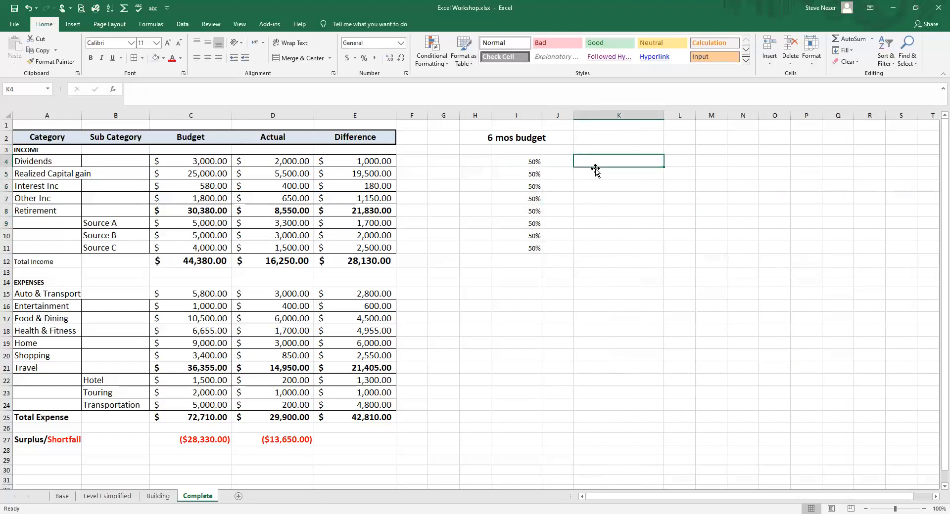
text(=)
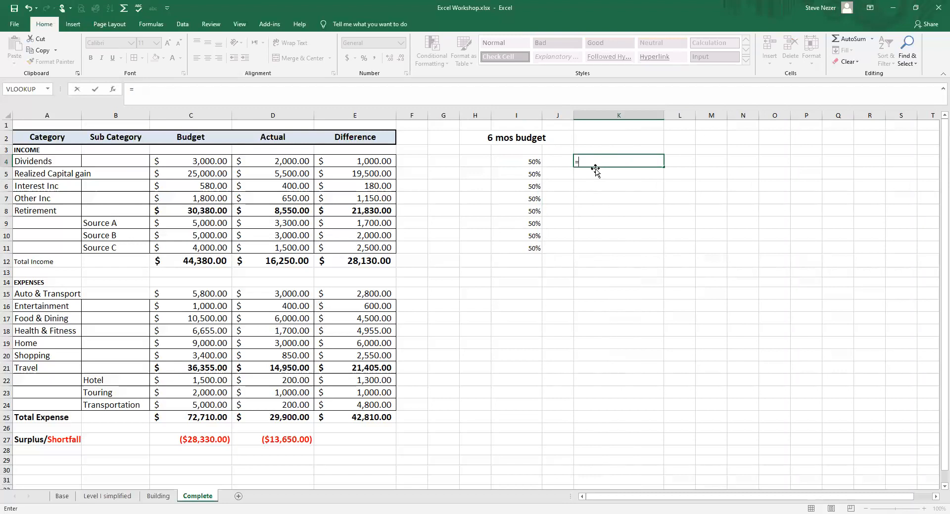
click(208, 158)
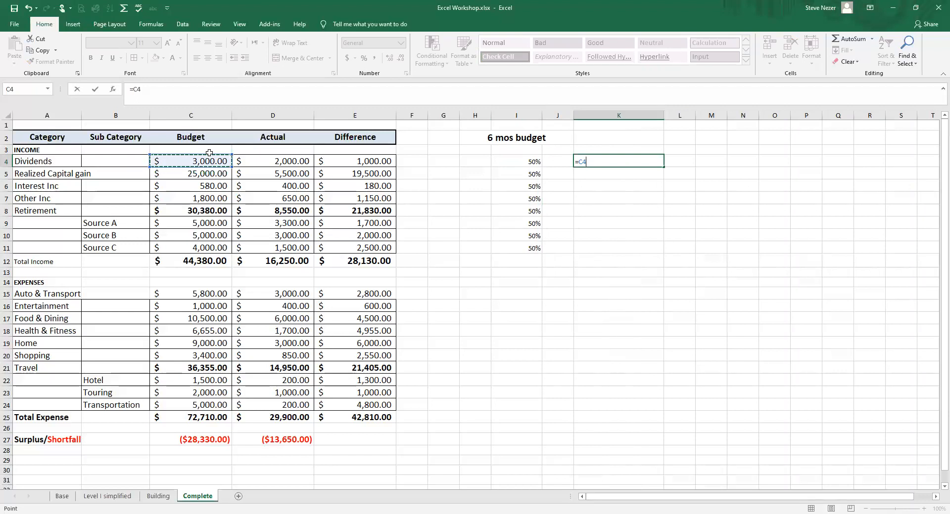
text(*)
click(526, 161)
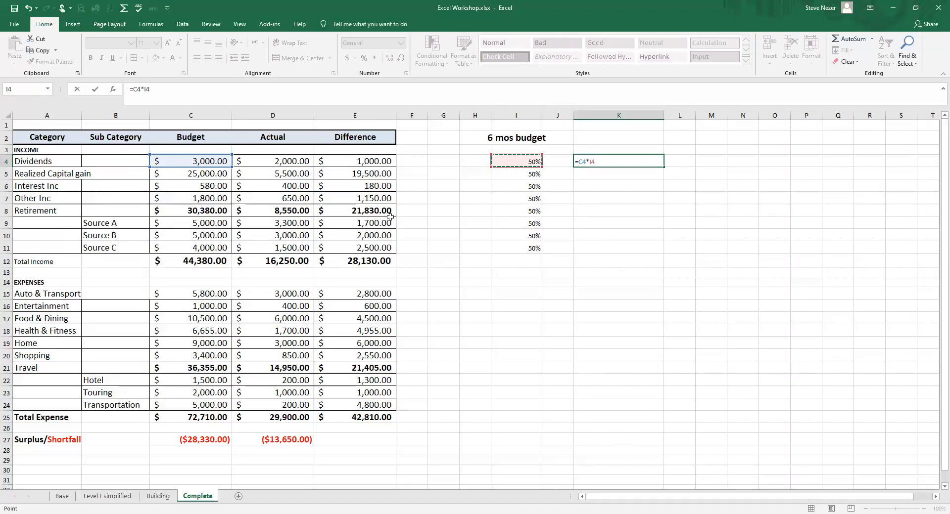
key(Return)
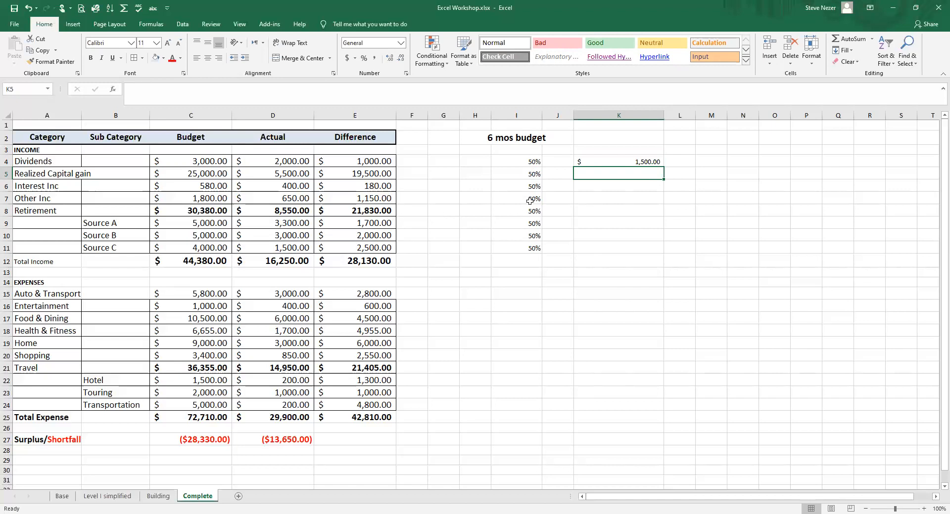
Step: Fill K4's formula down through K11 and clear the calculated amounts from K4 to K12
click(625, 159)
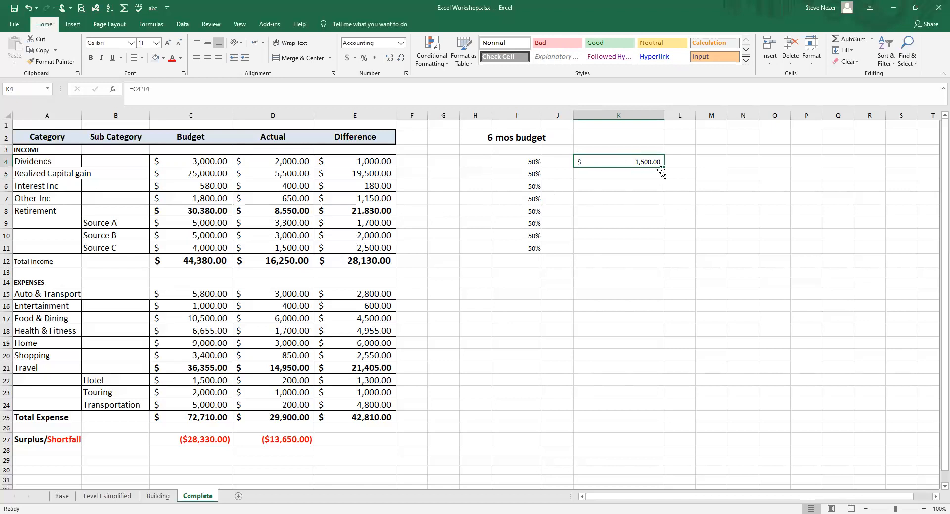
drag(663, 167, 661, 252)
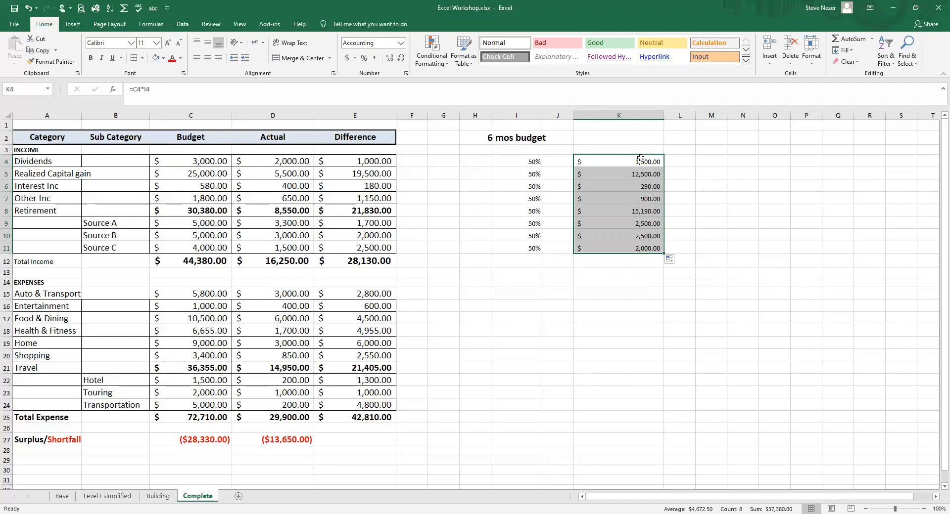
drag(641, 158, 644, 255)
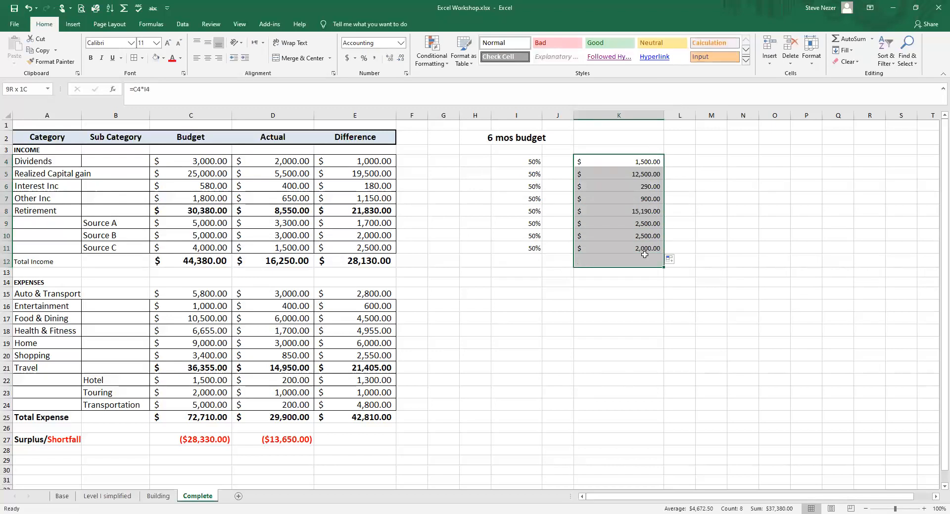
key(Delete)
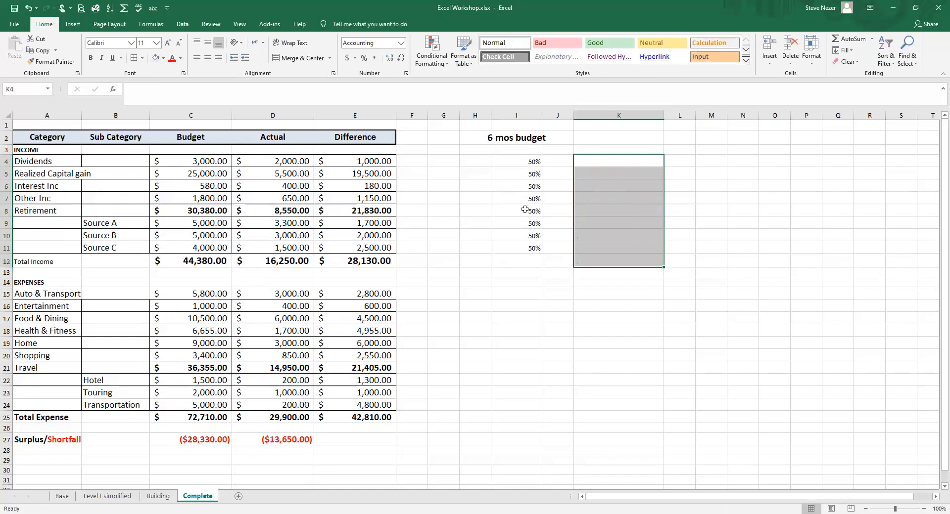
Step: Enter 2% in I4 and apply the comma number style to the values in column I
drag(525, 162, 521, 247)
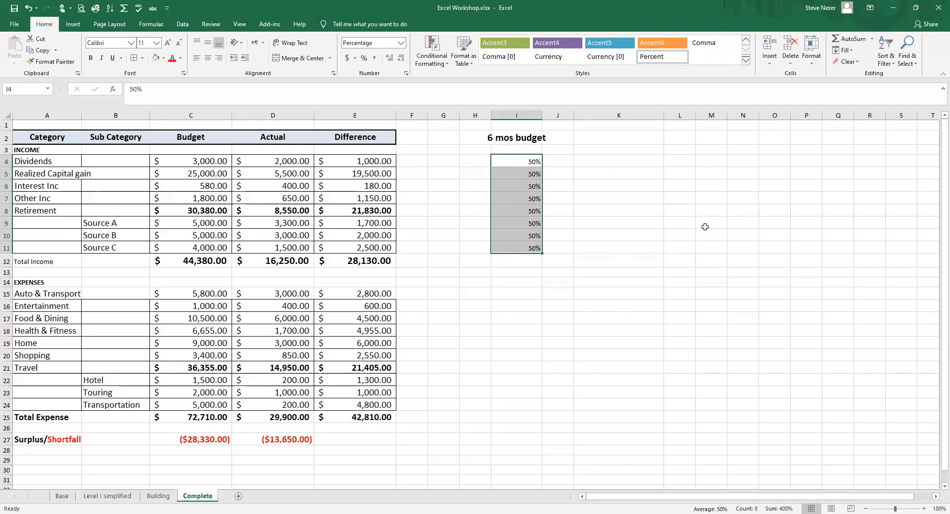
text(2)
key(Return)
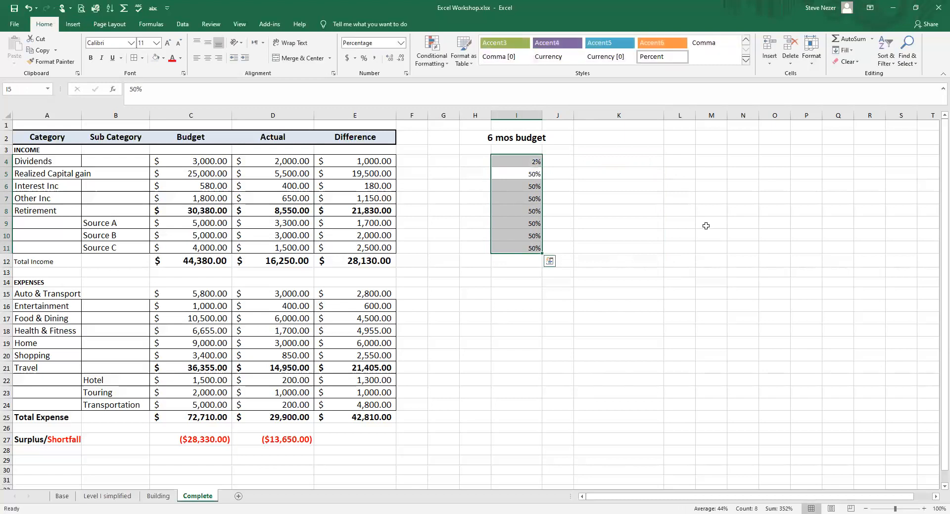
drag(520, 159, 534, 274)
click(374, 58)
click(633, 205)
Step: Set I4 to 2 and fill it down through I11
drag(525, 162, 528, 264)
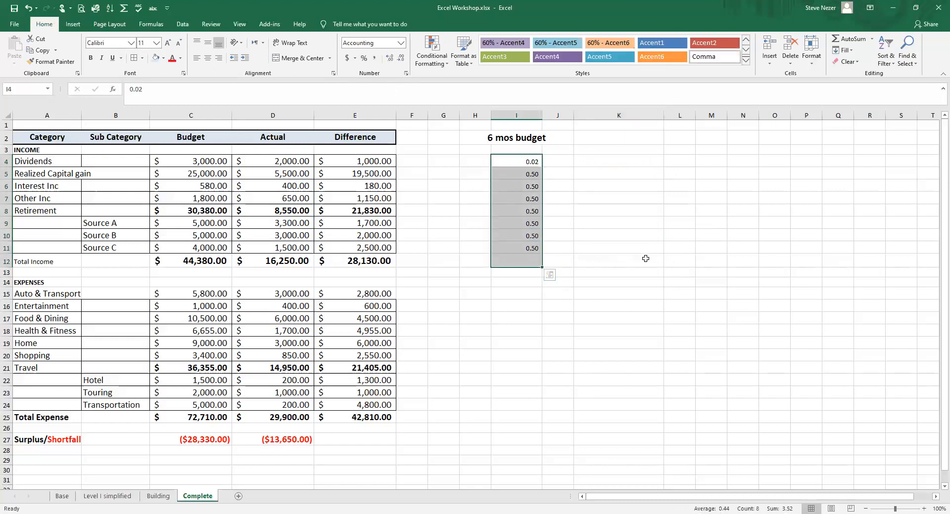
text(2)
key(Return)
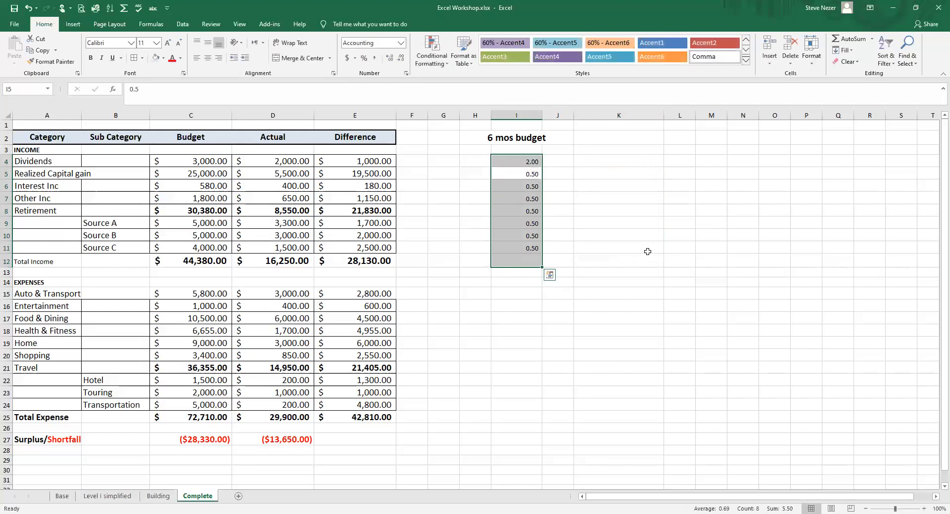
click(536, 158)
drag(542, 168, 542, 248)
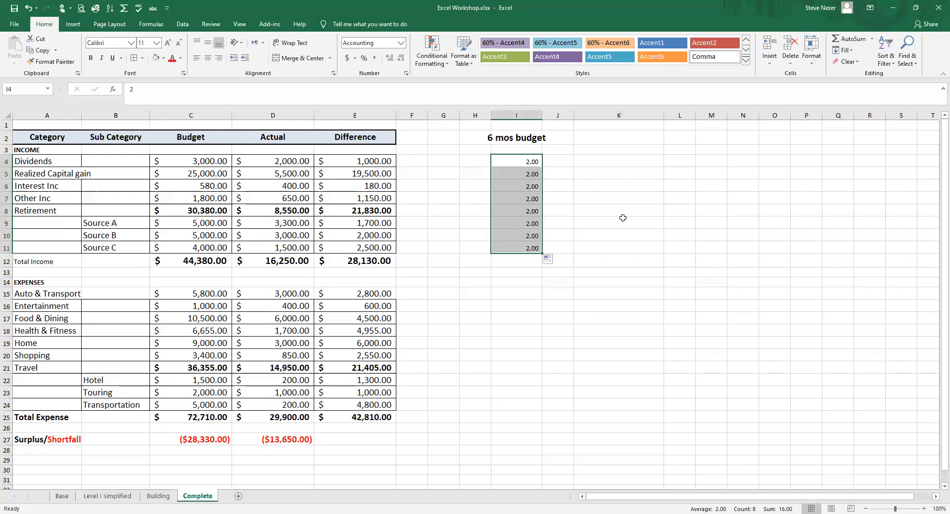
Step: Enter the formula =C4/I4 in K4 to divide the Dividends budget by the divisor
click(624, 162)
text(=)
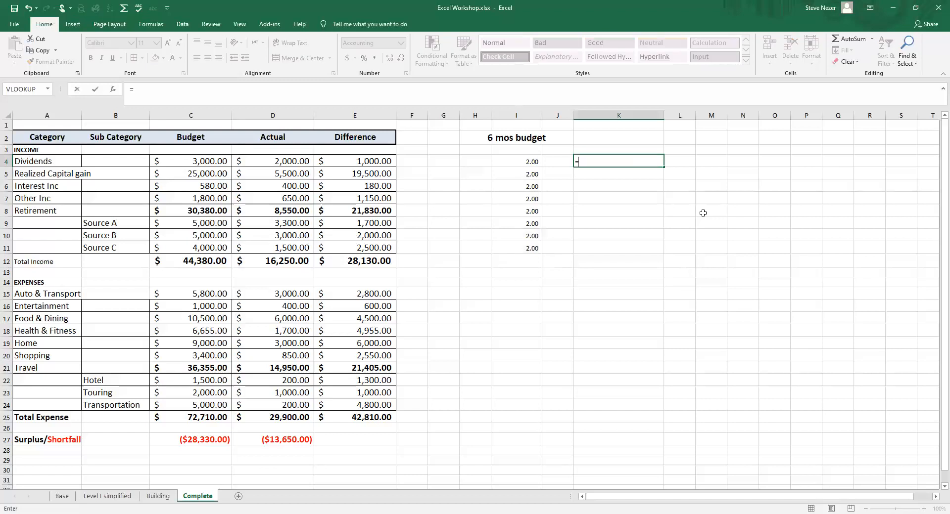
click(195, 161)
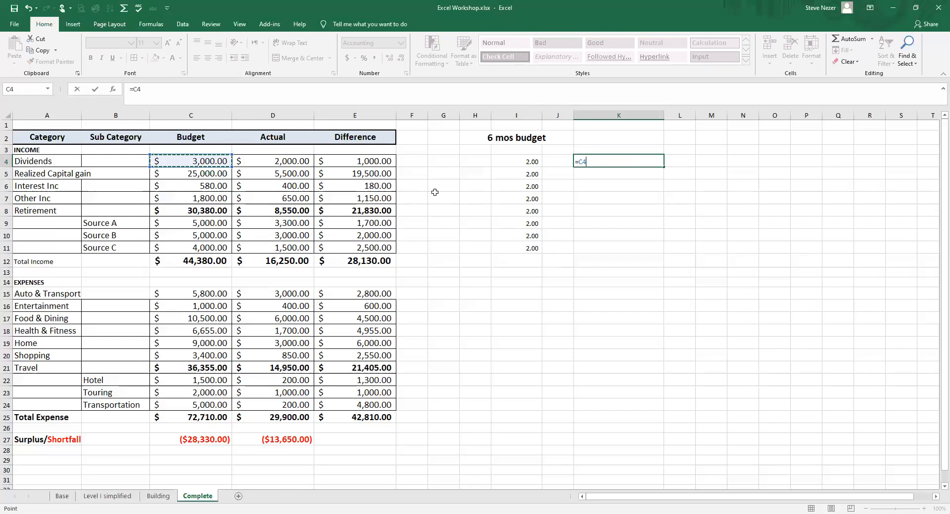
text(/)
click(527, 162)
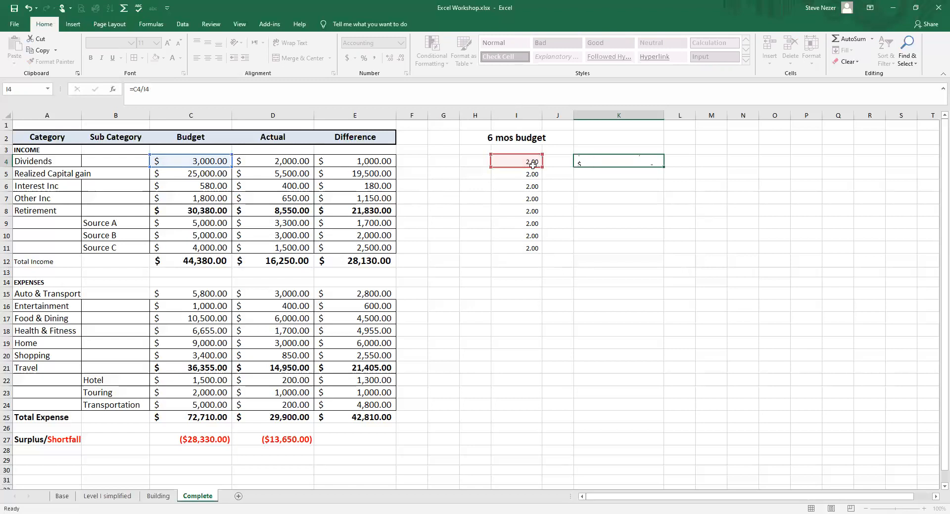
key(Return)
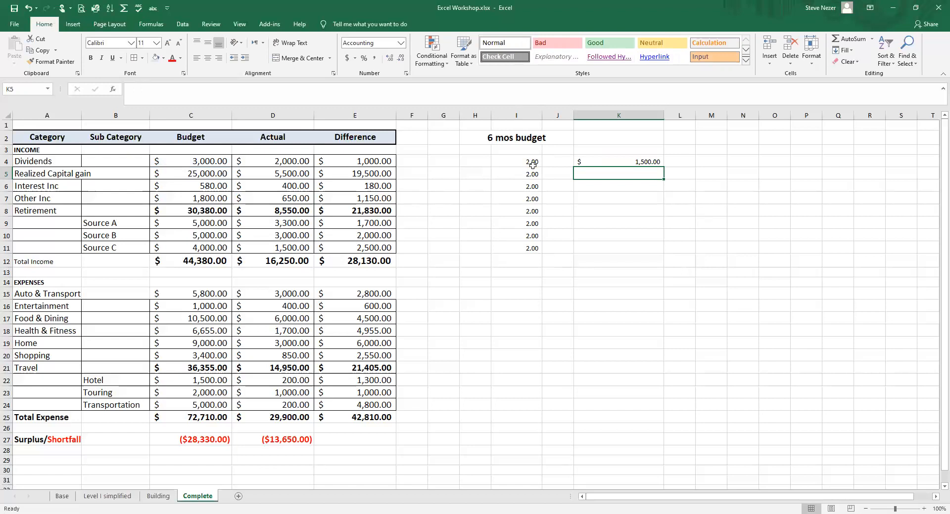
Step: Clear the formula in K4 and the values in I4 through I12
click(599, 159)
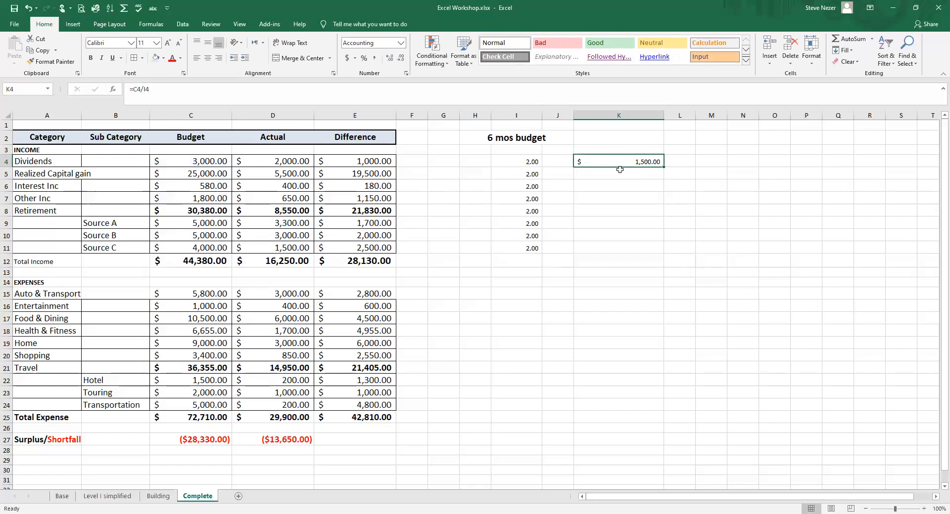
key(Delete)
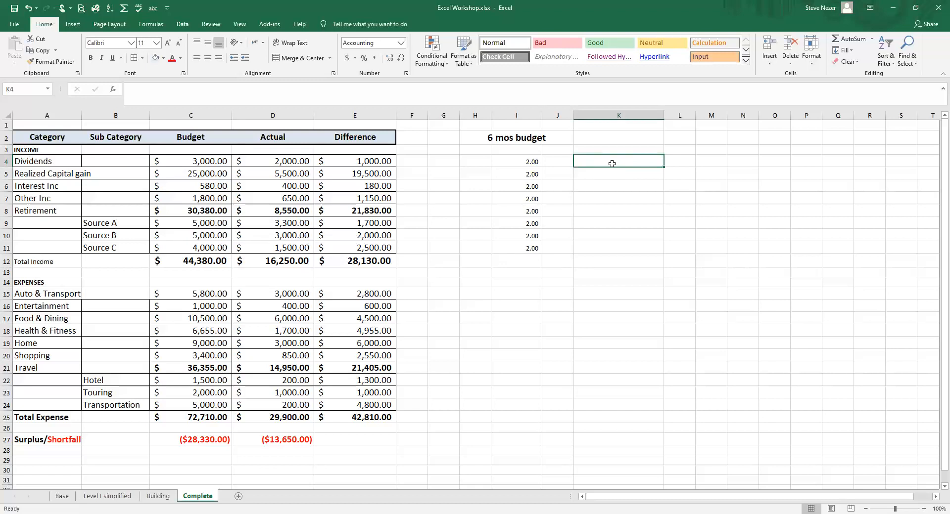
click(539, 159)
drag(540, 159, 541, 257)
key(Delete)
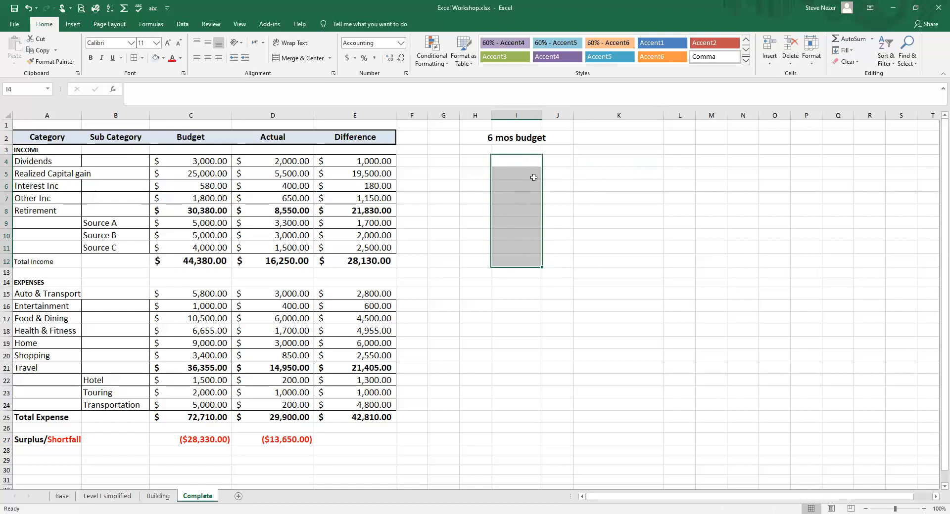
Step: Enter the formula =C4/2 in I4 to halve the Dividends budget
click(523, 164)
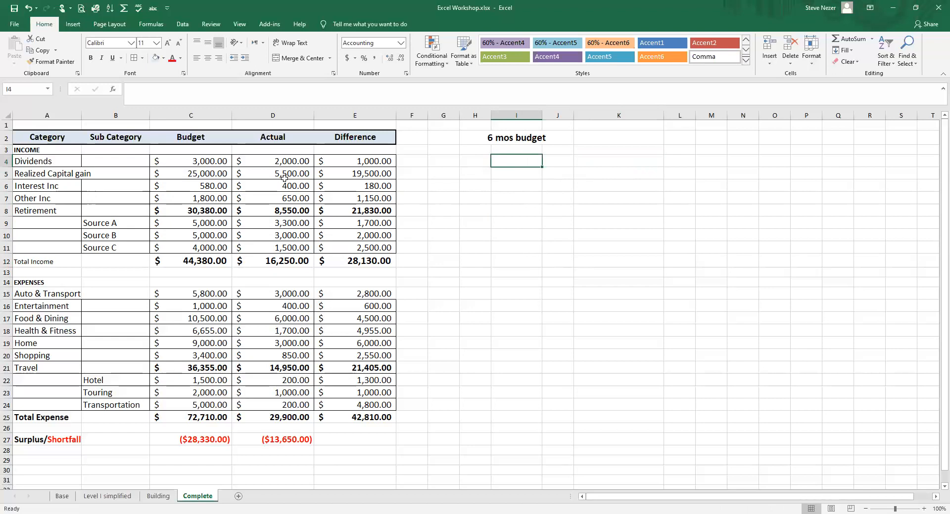
text(=)
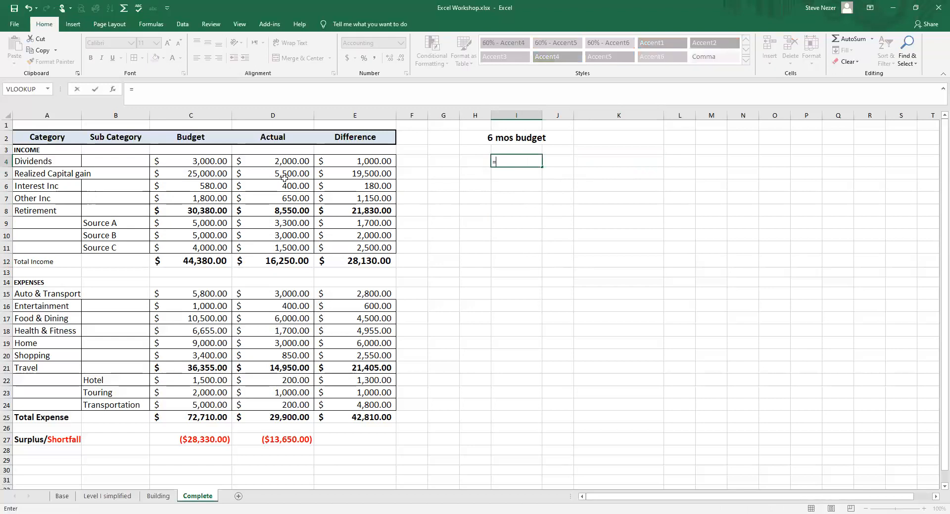
click(198, 162)
text(/)
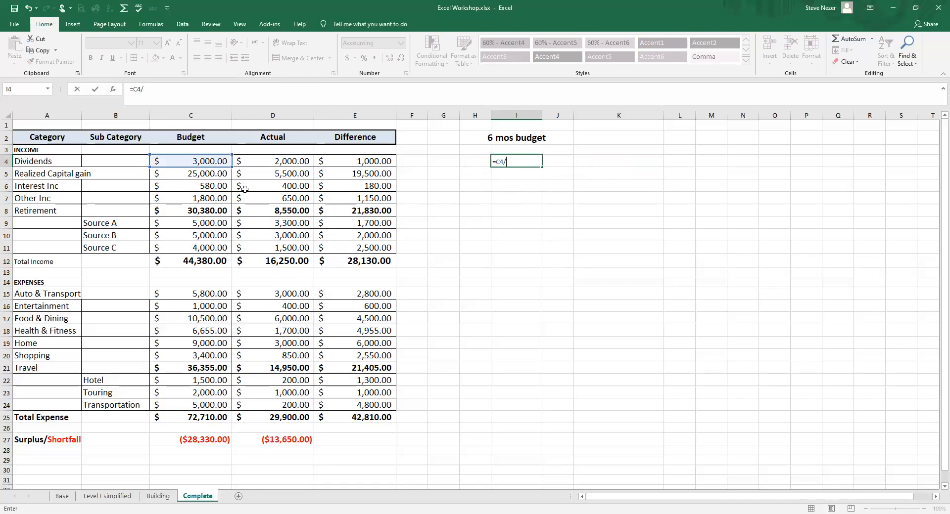
text(2)
key(Return)
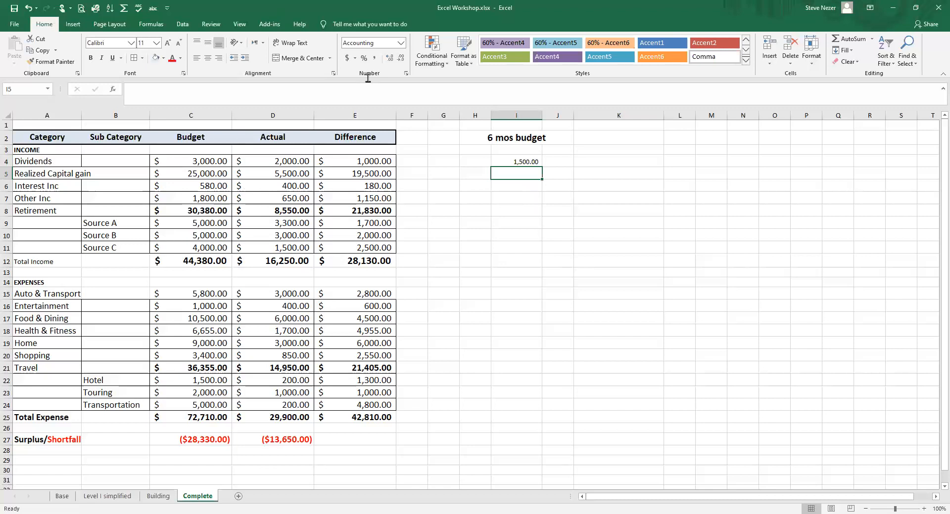
Step: Check the contents of I4 and of the Budget and Actual cells in the Total Income and Retirement rows
click(515, 161)
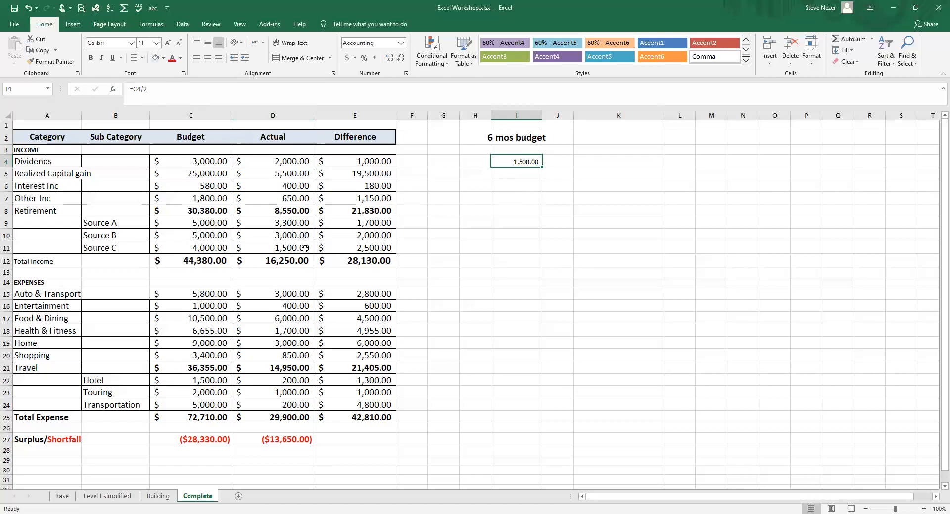
click(286, 260)
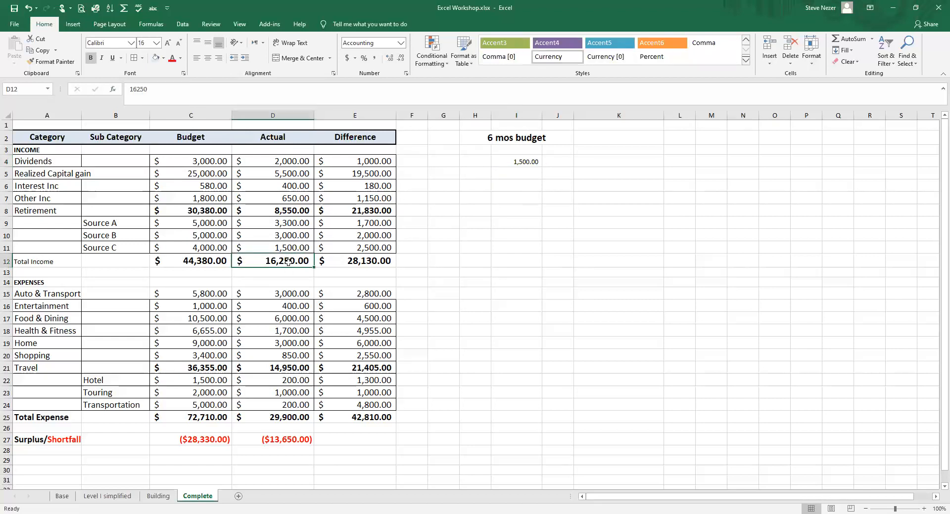
click(214, 260)
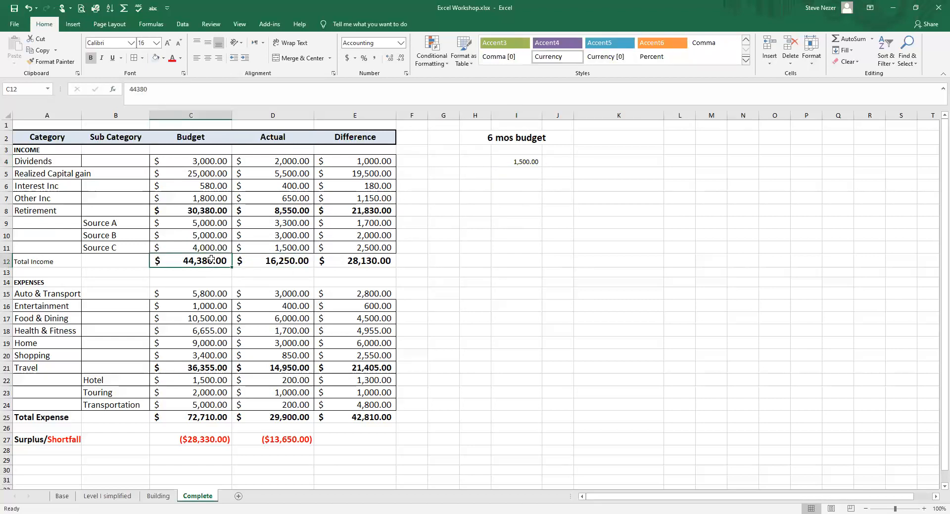
click(206, 210)
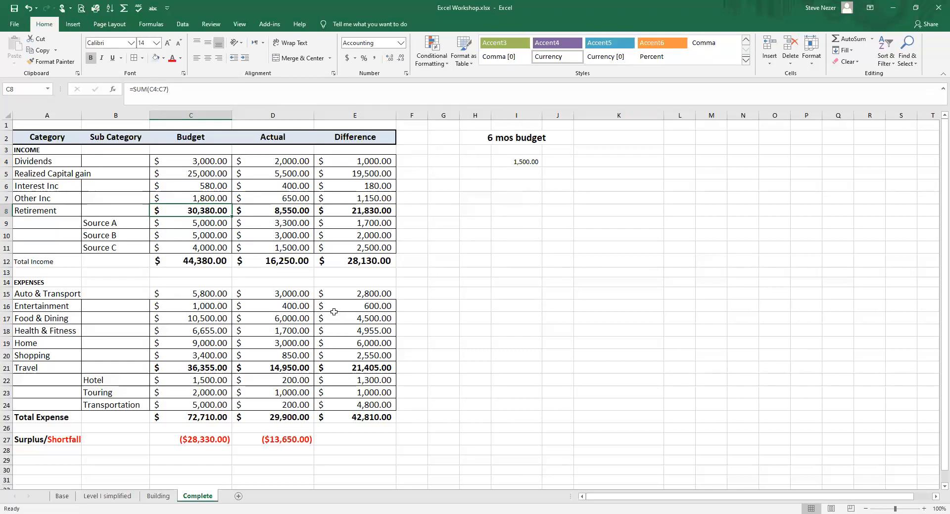
click(283, 214)
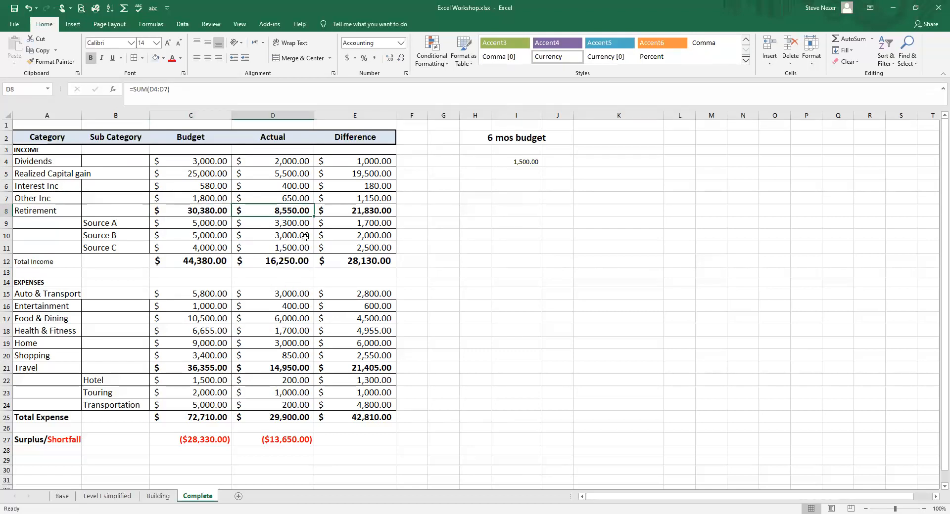
Step: Replace the formula in I4 with =E4/C4, dividing the Dividends difference by its budget
click(538, 165)
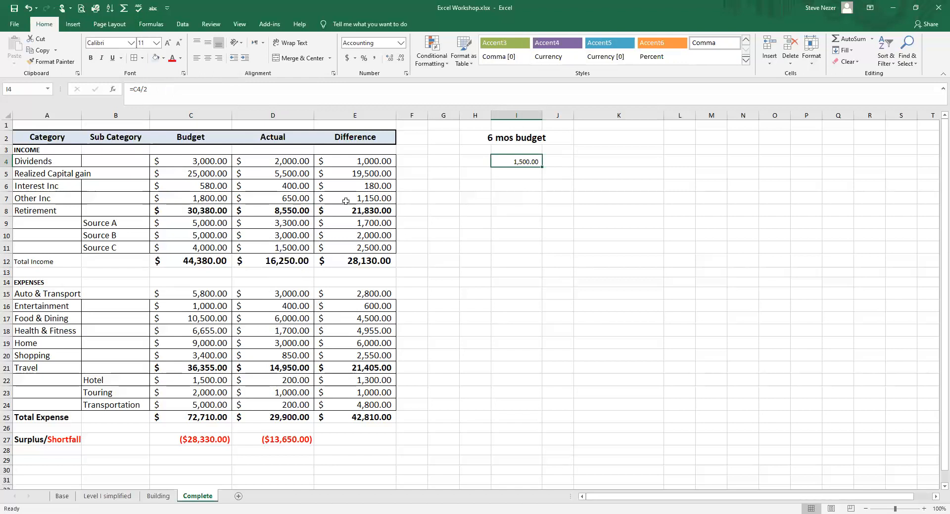
key(BackSpace)
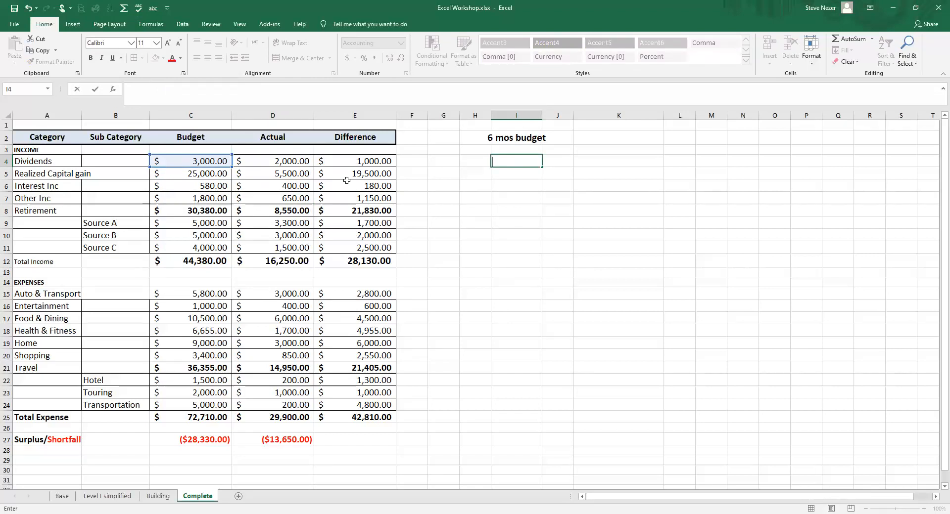
text(=)
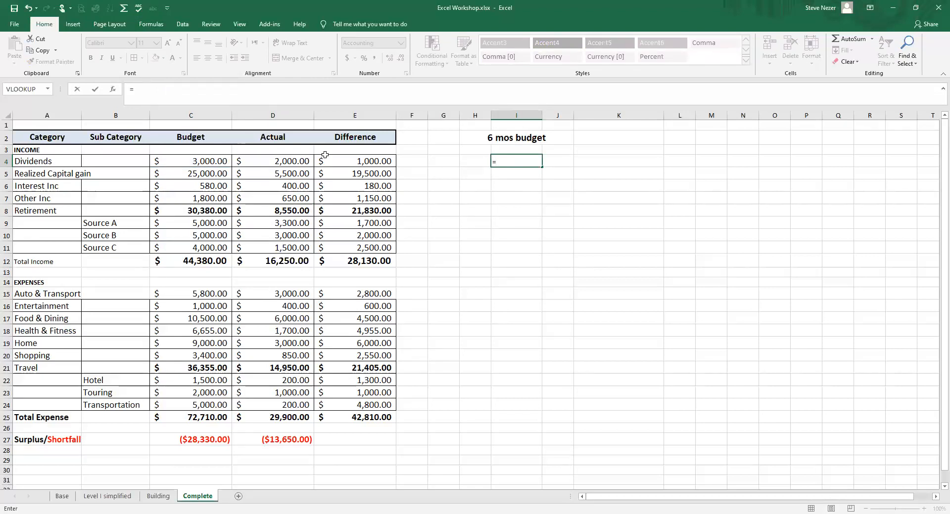
click(356, 161)
text(/)
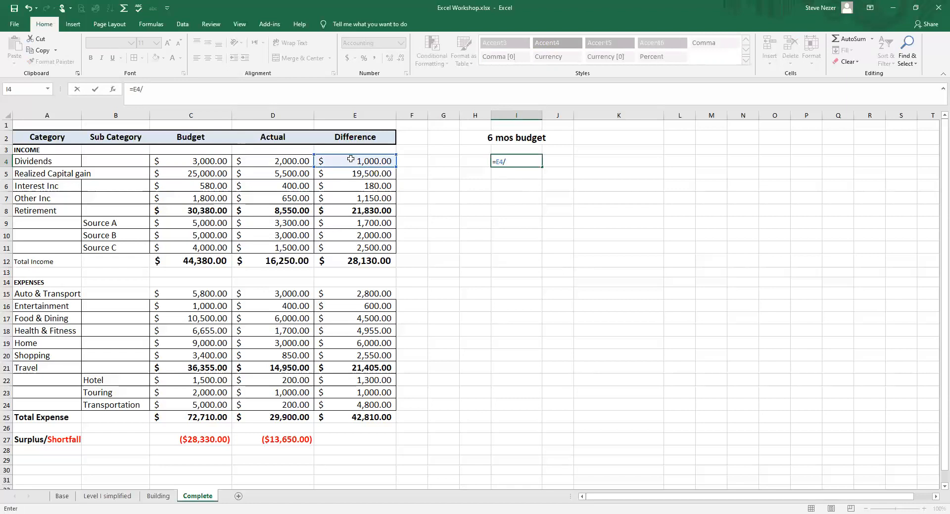
click(213, 161)
key(Return)
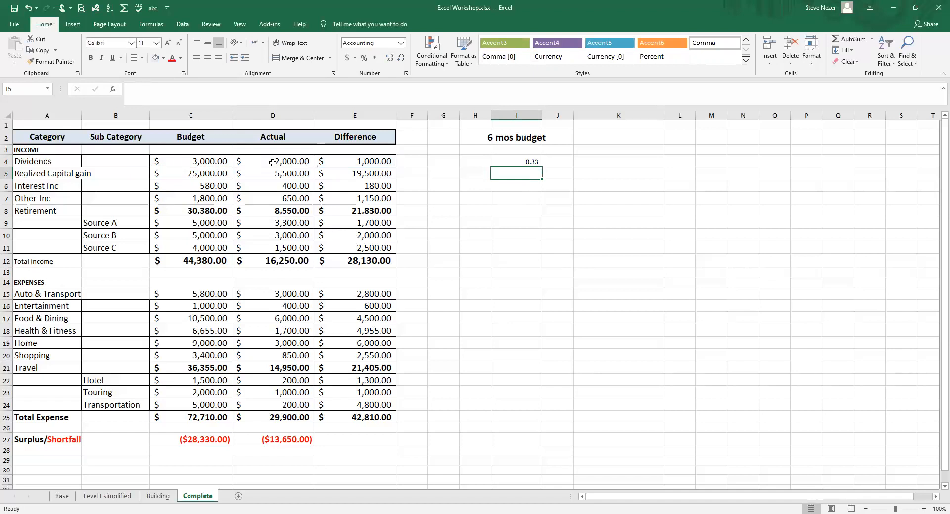
Step: Format I4 as a percentage, raising its decimal places to two and reducing them again
click(497, 162)
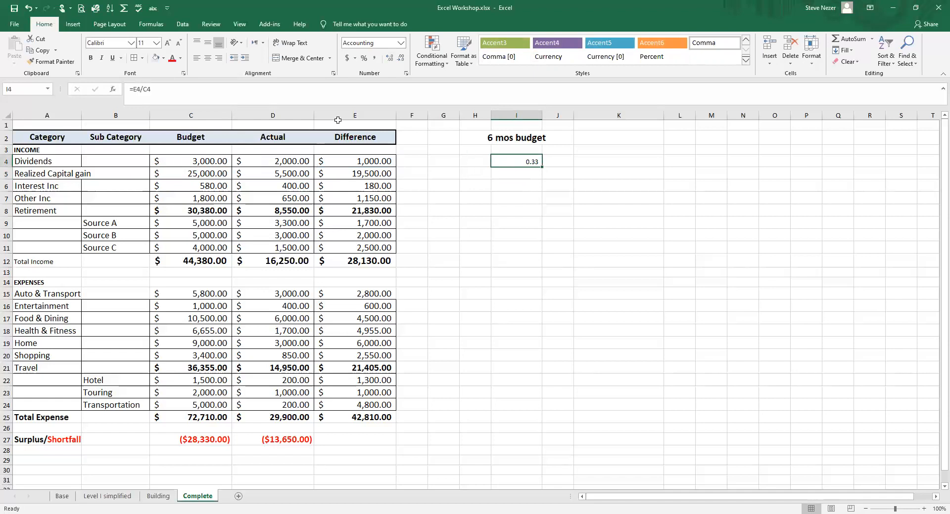
click(364, 58)
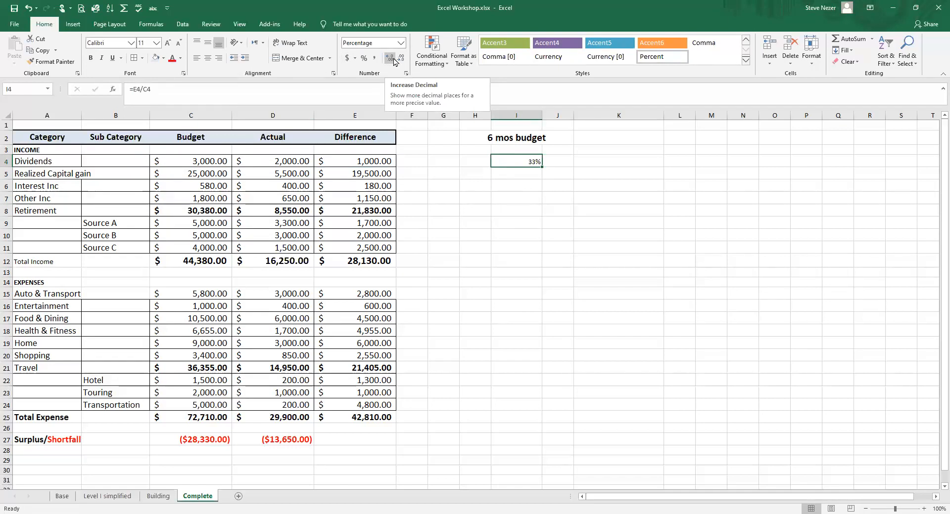
click(390, 59)
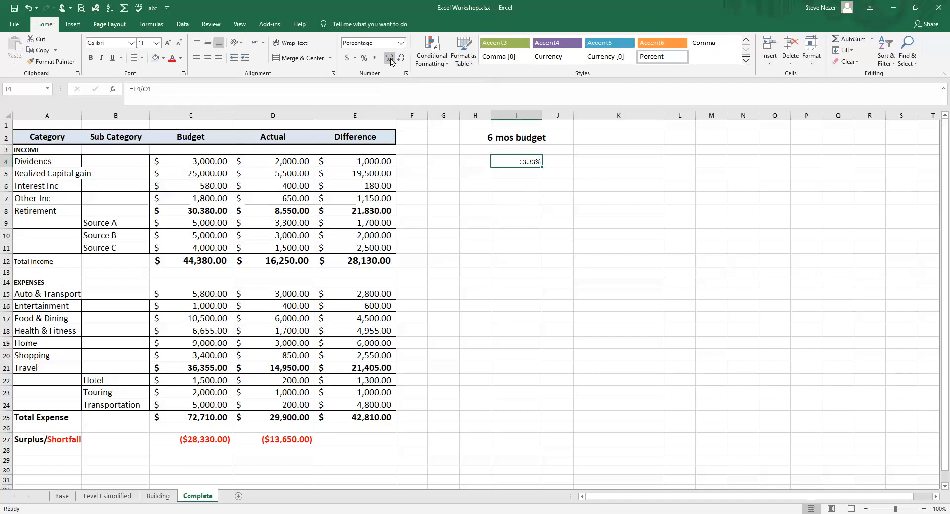
click(402, 58)
click(401, 59)
Step: Clear the percentage formula from I4
key(Delete)
scroll(468, 211, down, 1)
scroll(469, 212, down, 2)
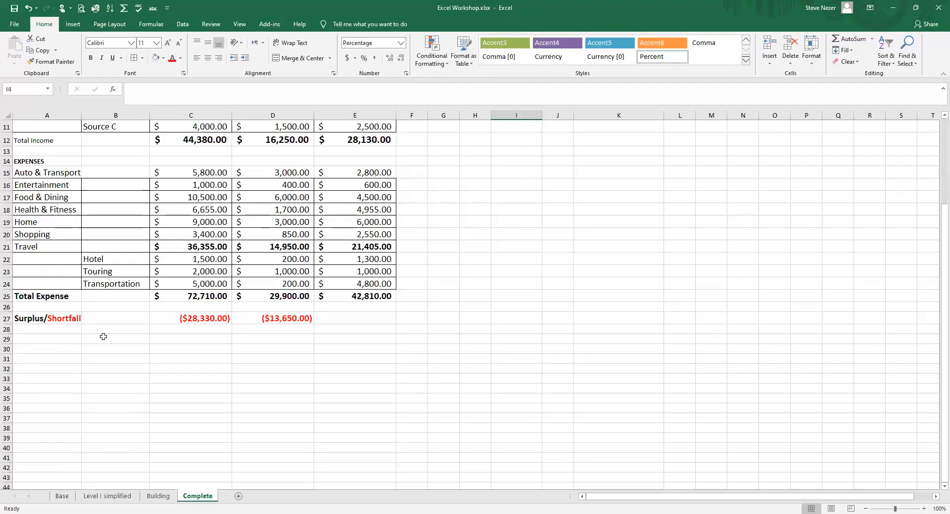
scroll(366, 403, up, 1)
scroll(365, 404, up, 3)
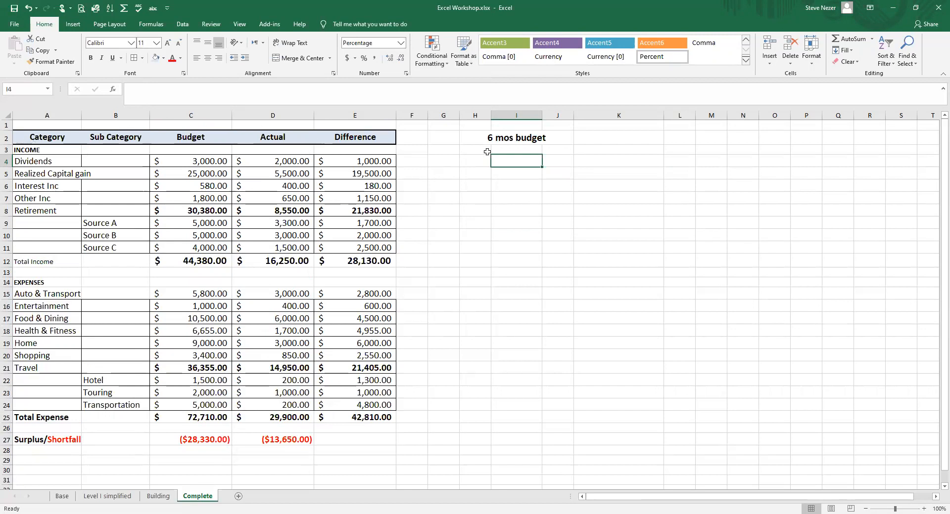
Step: Set the budget table, from the Category header down to the Surplus/Shortfall row (A2:E27), as the print area
click(519, 138)
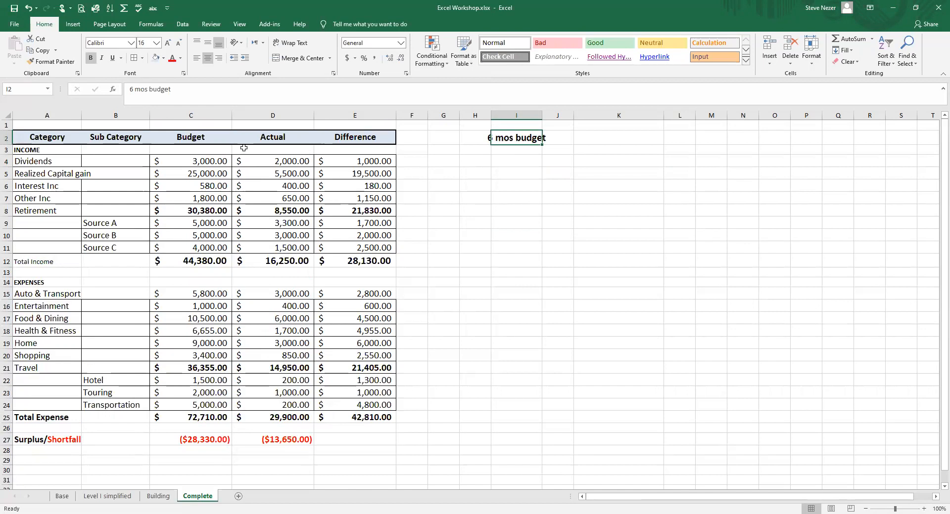
drag(31, 136, 344, 437)
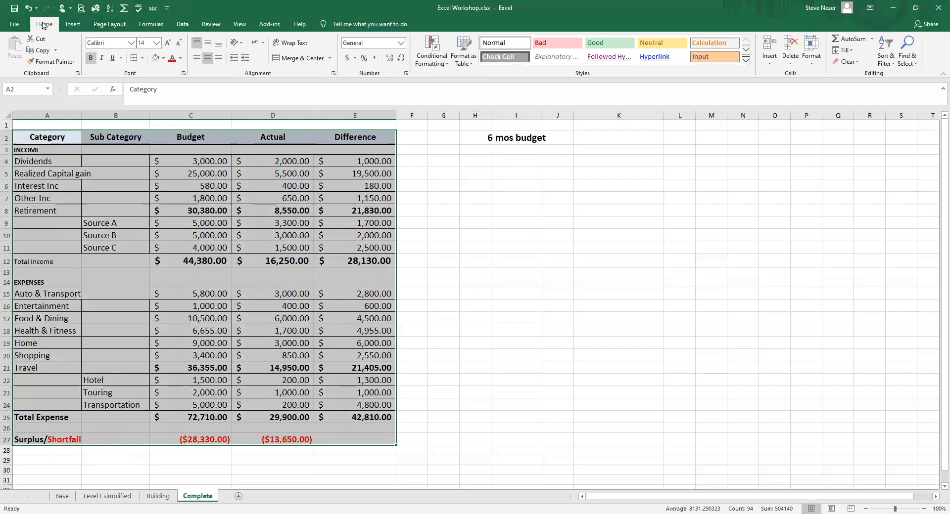
click(107, 26)
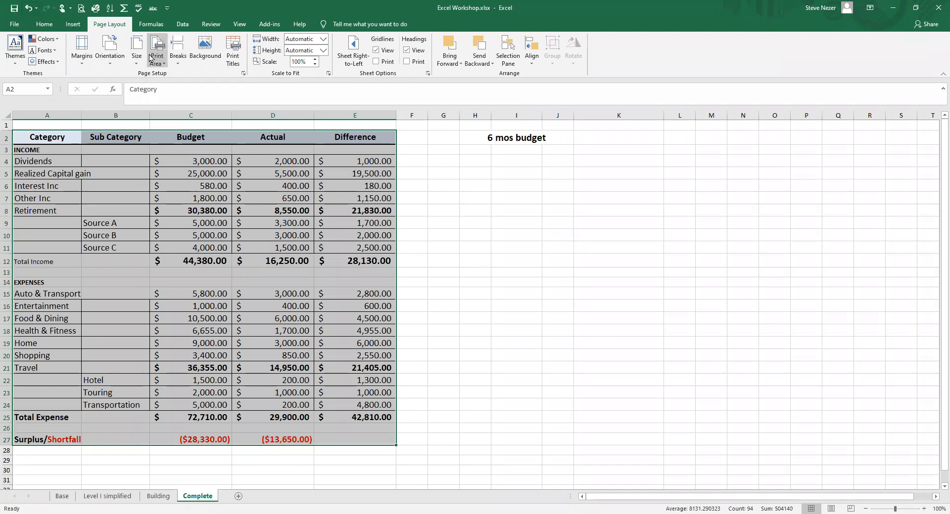
click(165, 68)
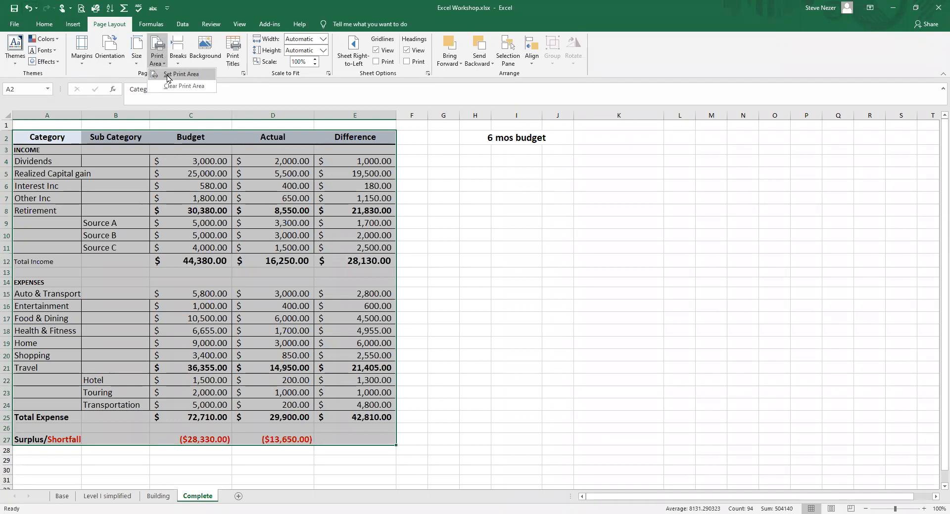
click(169, 78)
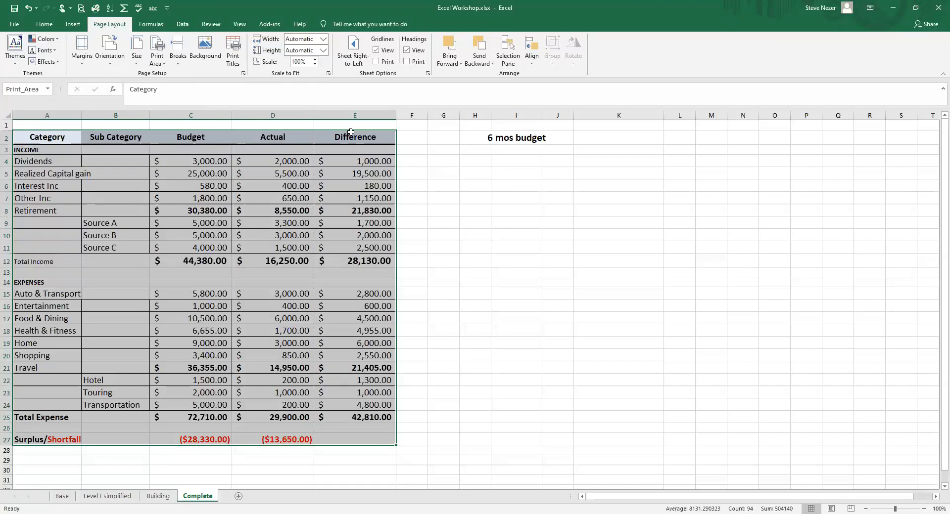
Step: Open the print settings for the workbook and choose PI Printer as the printer
click(14, 25)
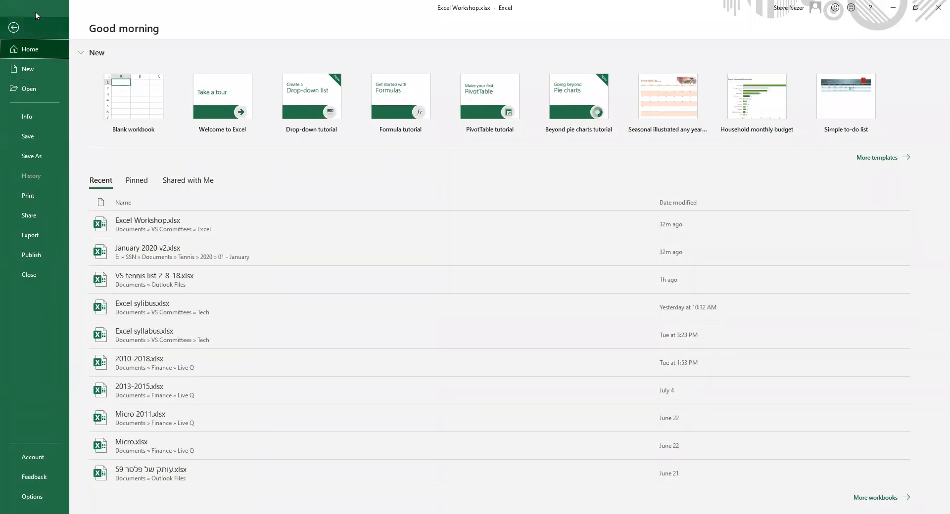
click(13, 27)
click(43, 27)
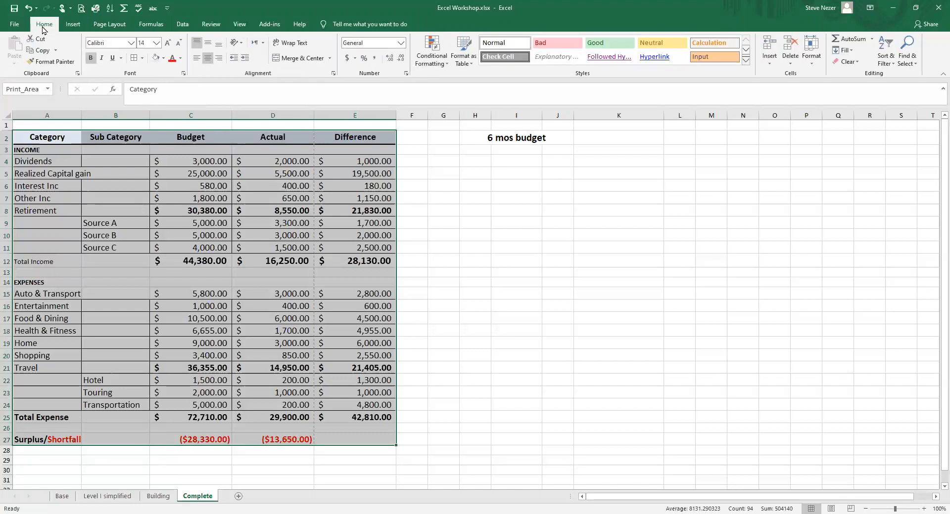
click(10, 24)
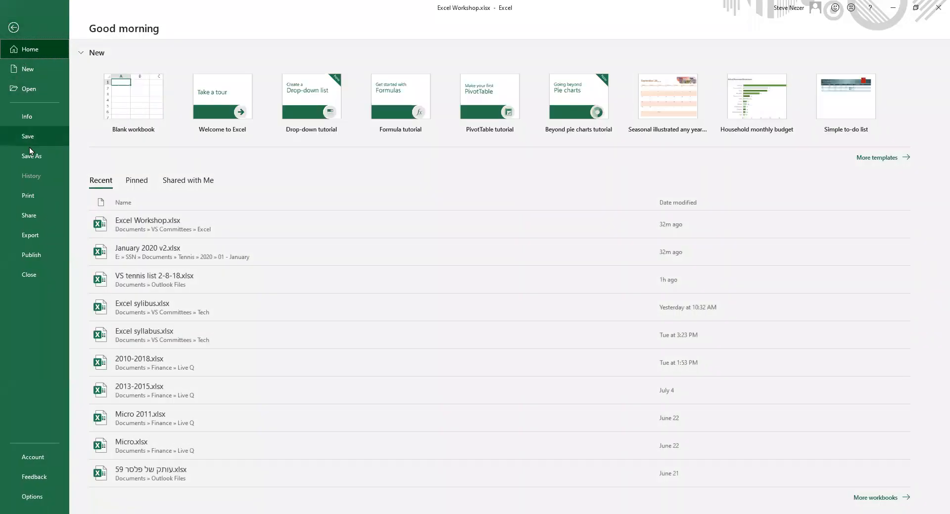
click(38, 199)
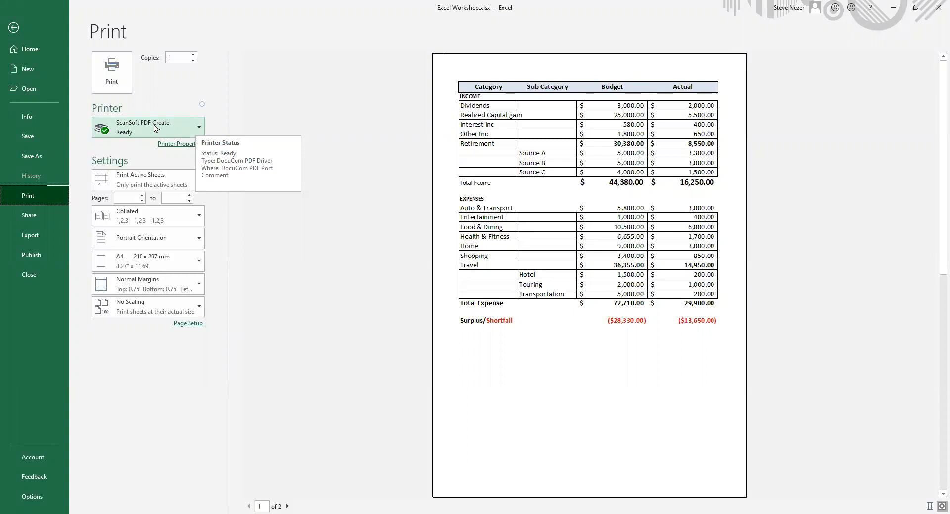
click(194, 132)
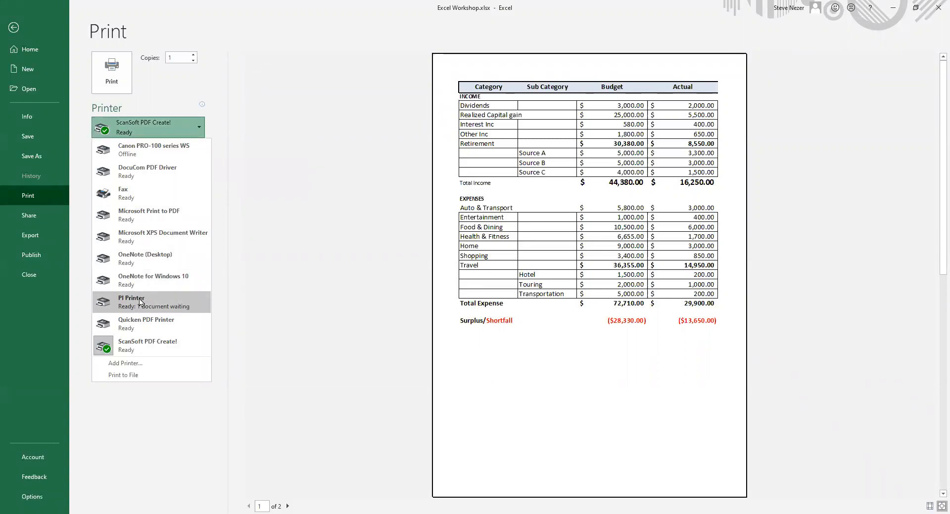
click(140, 302)
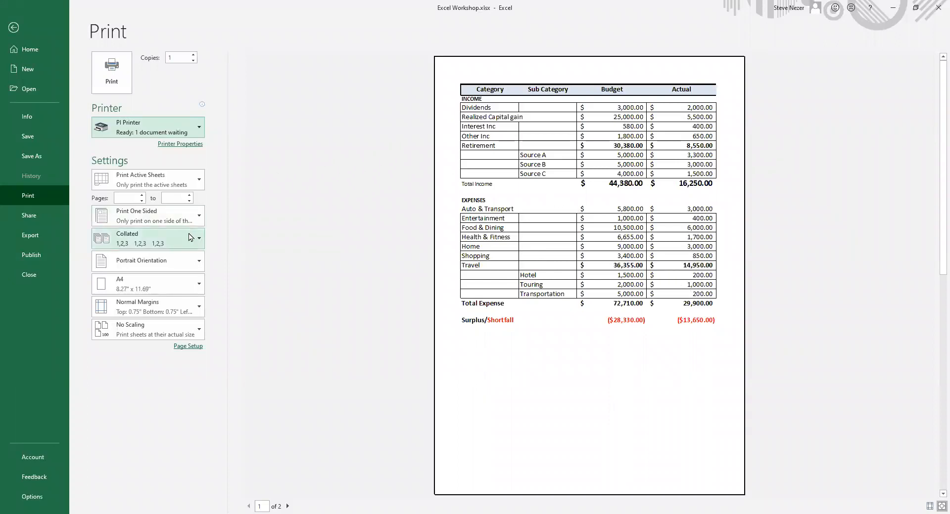
Step: Set the printout to landscape orientation on Letter 8.5" x 11" paper
click(193, 261)
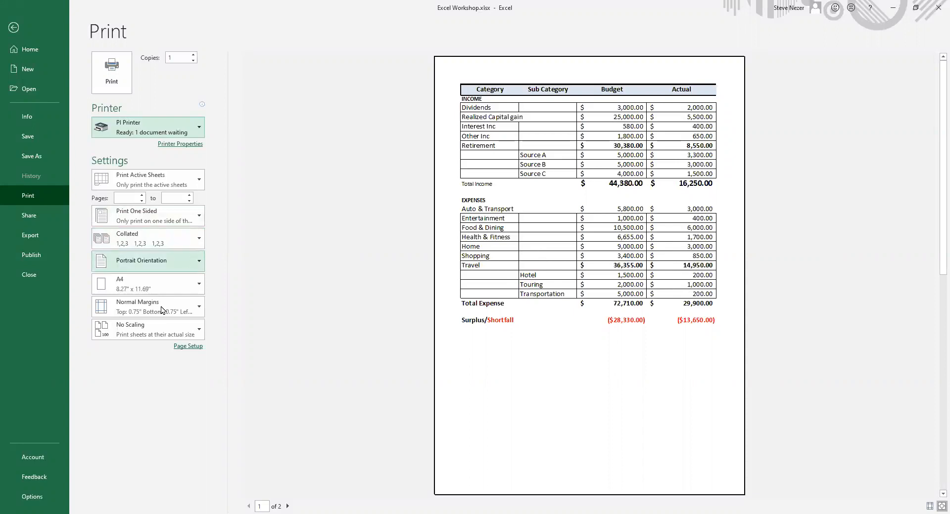
click(164, 308)
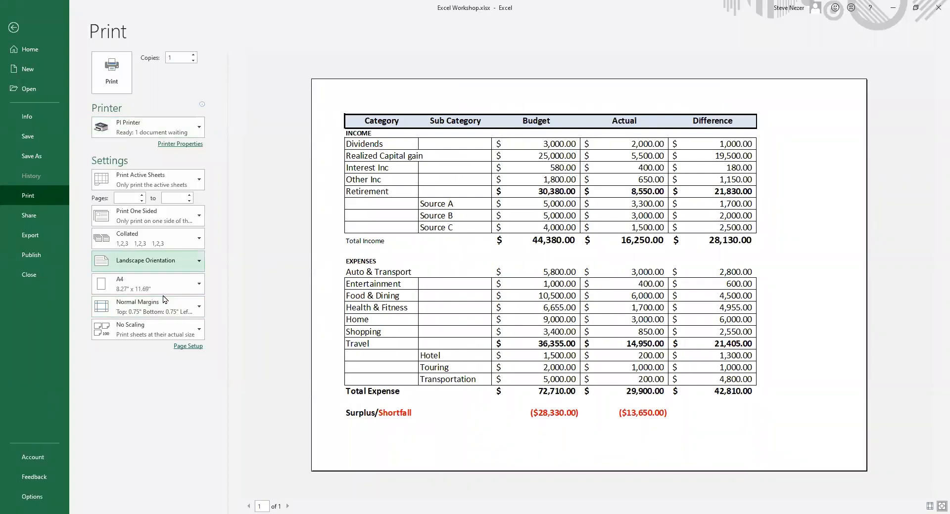
click(193, 286)
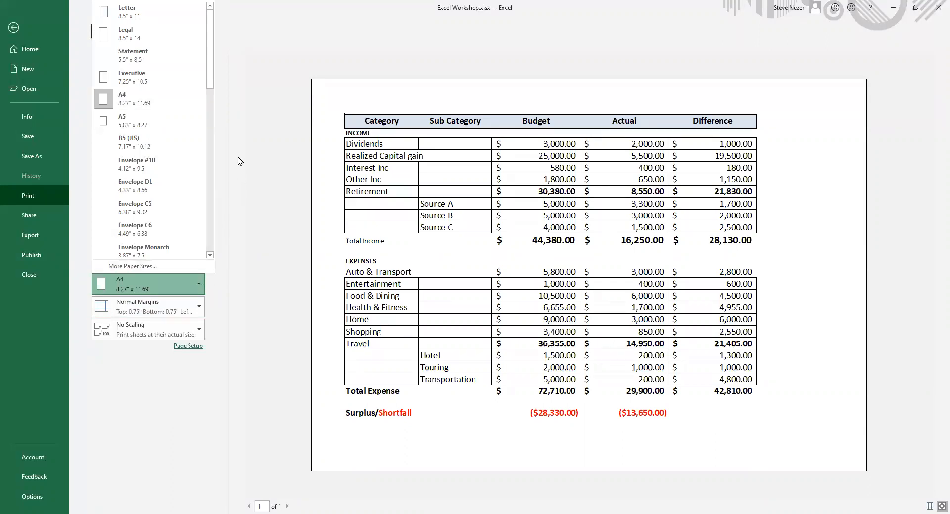
click(132, 22)
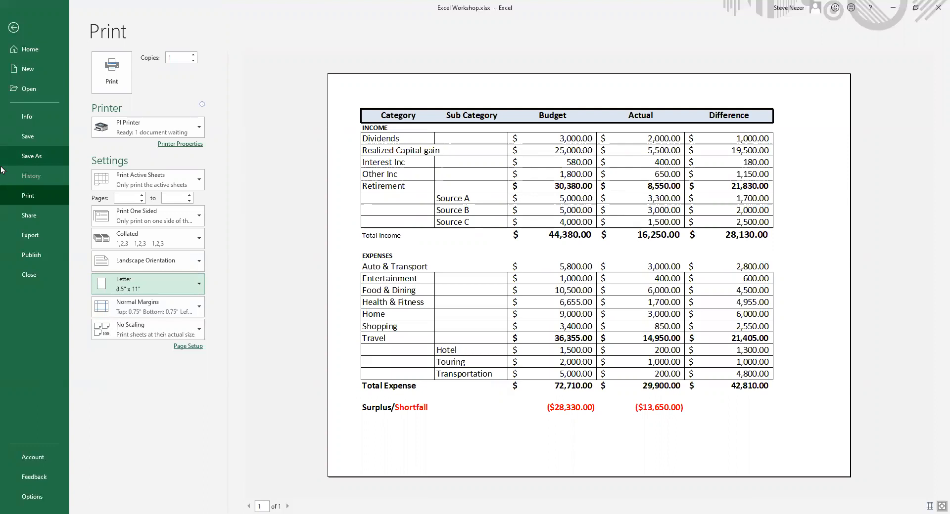
Step: Review the available paper sizes, margin presets and scaling options for the printout, leaving the current choices in place
click(169, 285)
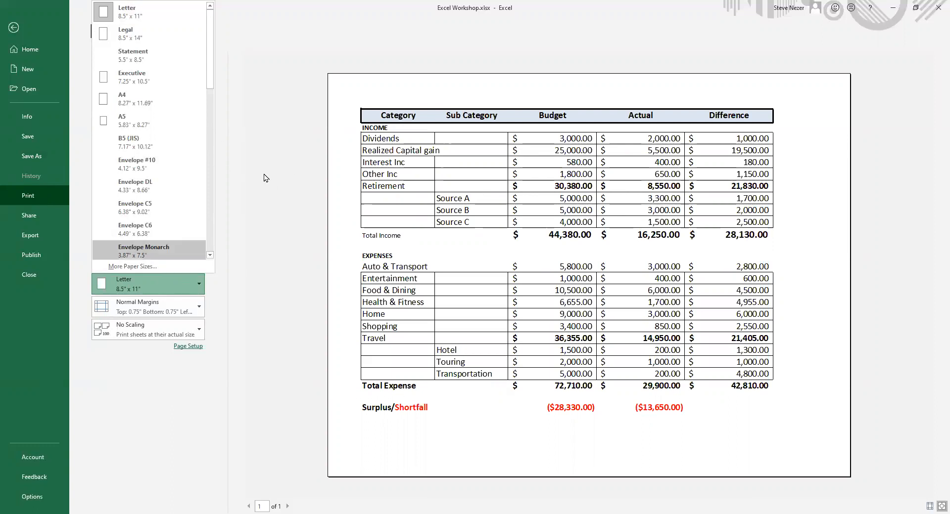
click(236, 298)
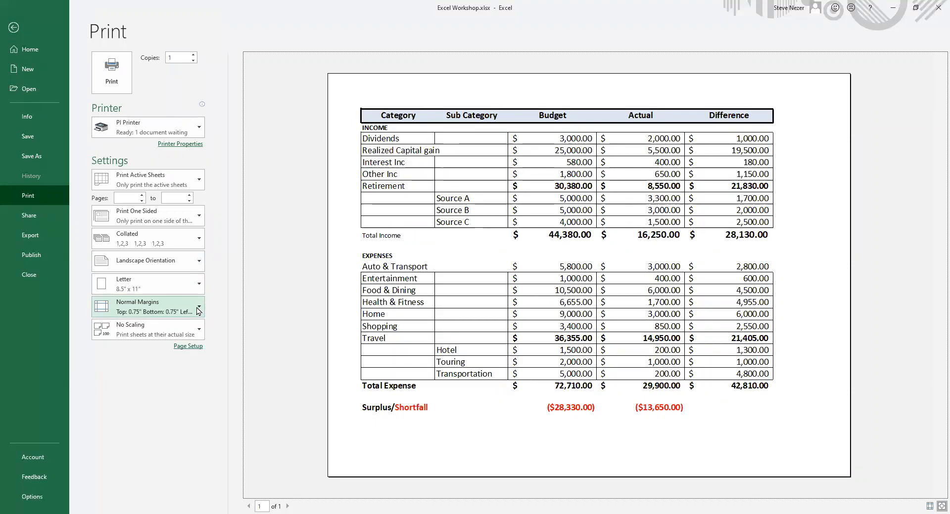
click(199, 310)
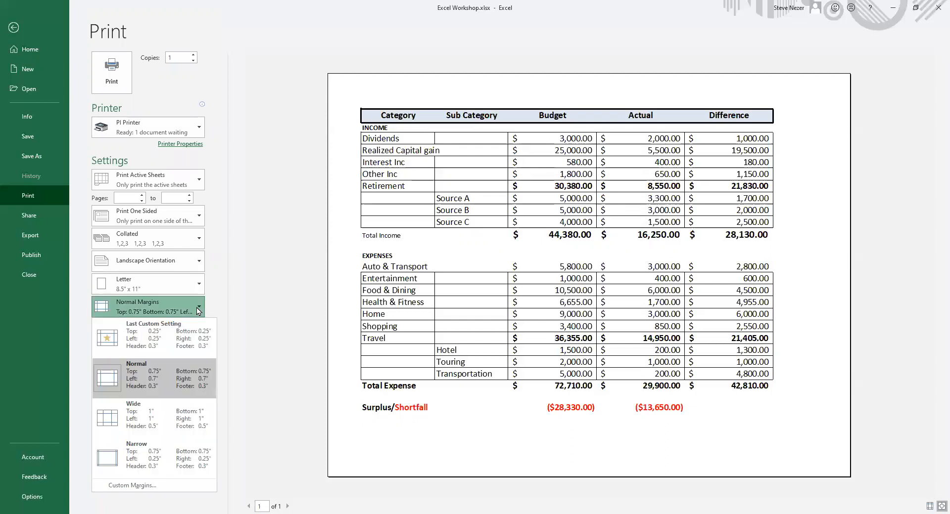
click(199, 310)
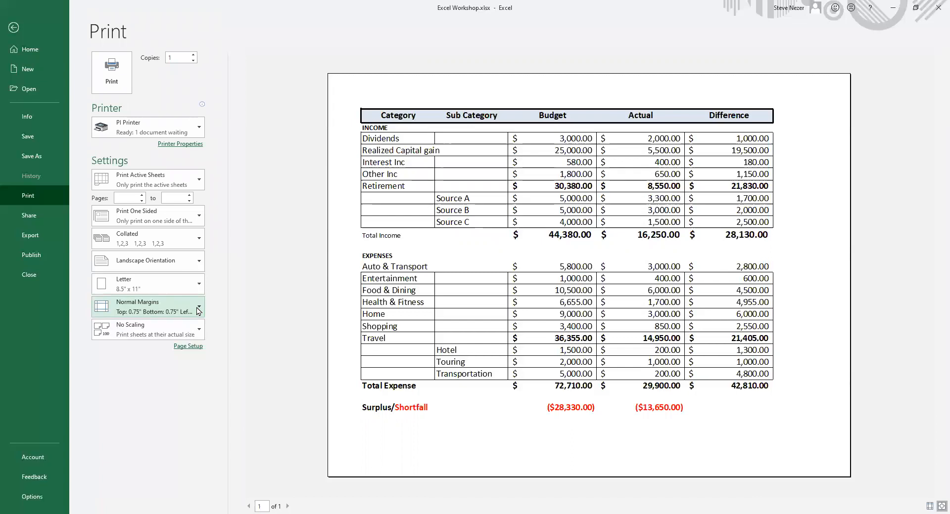
click(197, 332)
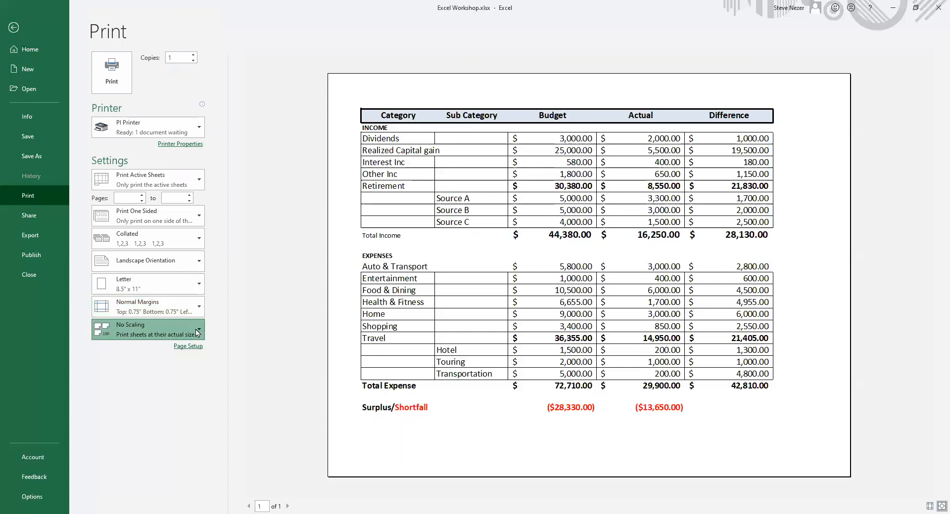
click(197, 332)
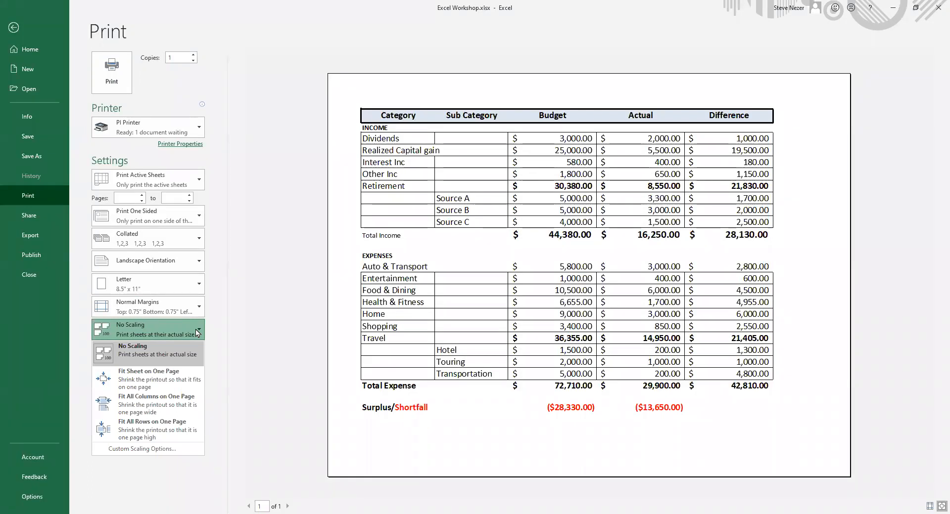
click(265, 328)
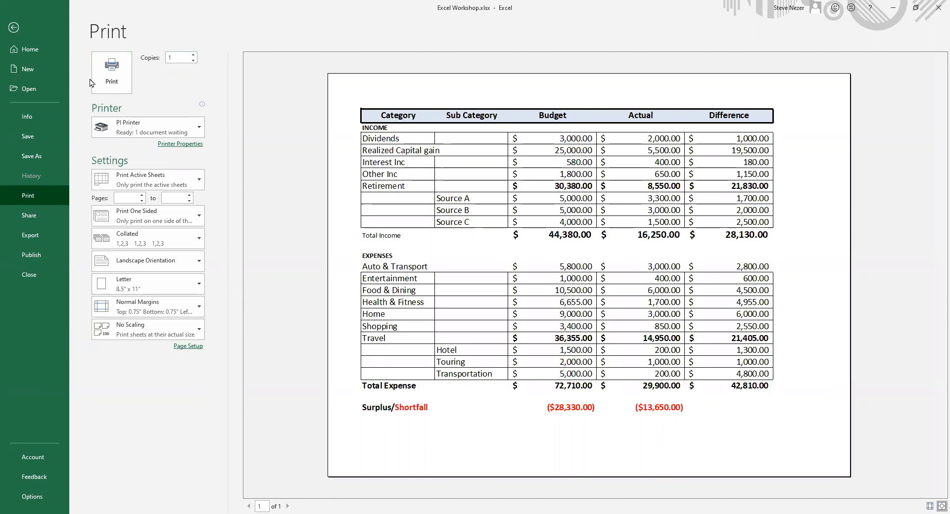
Step: Print one copy of the budget table and deselect the range on the sheet
click(108, 80)
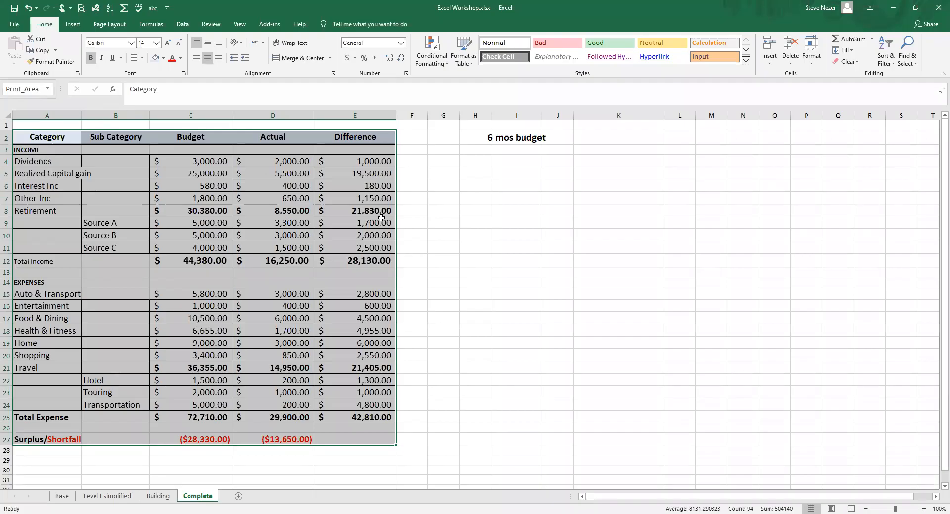
click(437, 228)
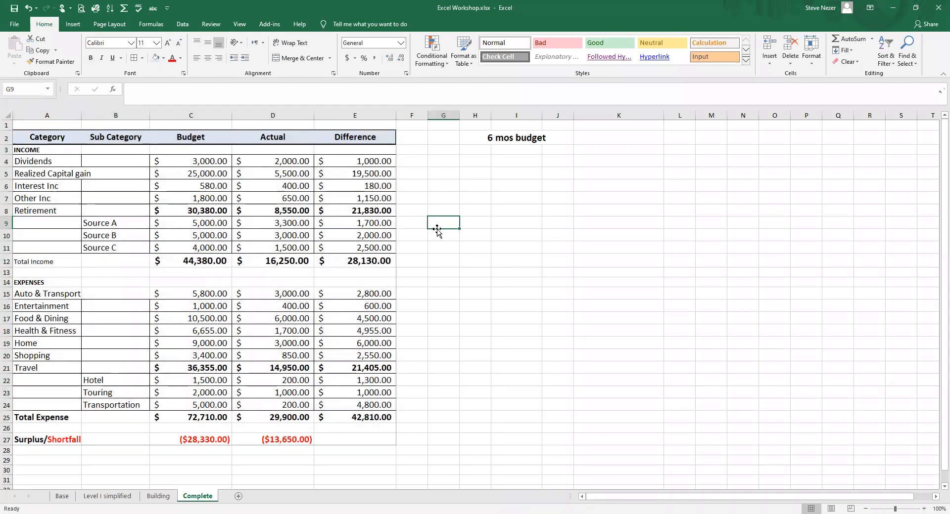
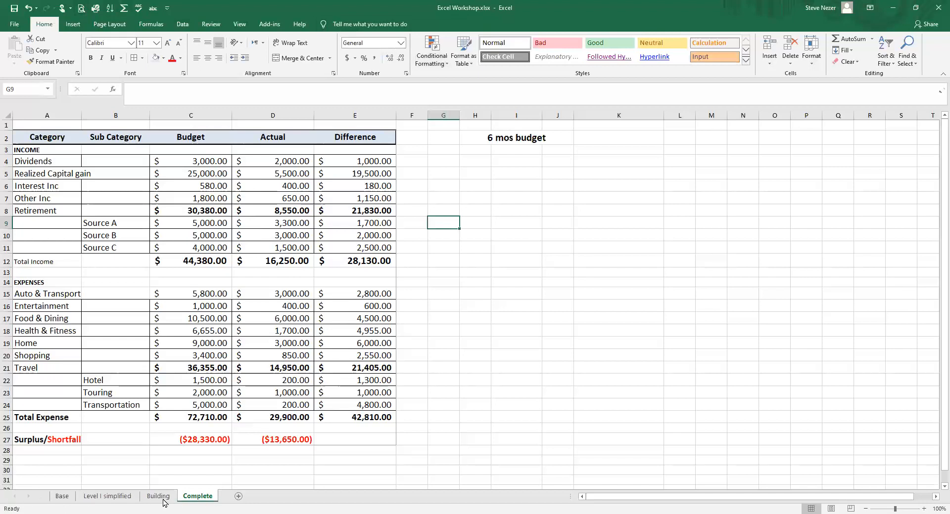
Step: Look through the Base, Level I simplified and Building sheets, returning to the Complete sheet
click(62, 497)
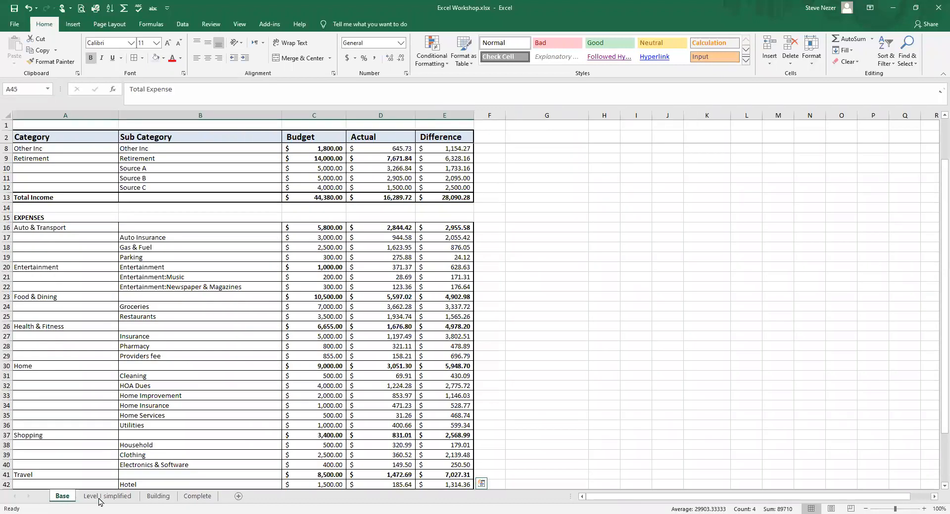
click(96, 500)
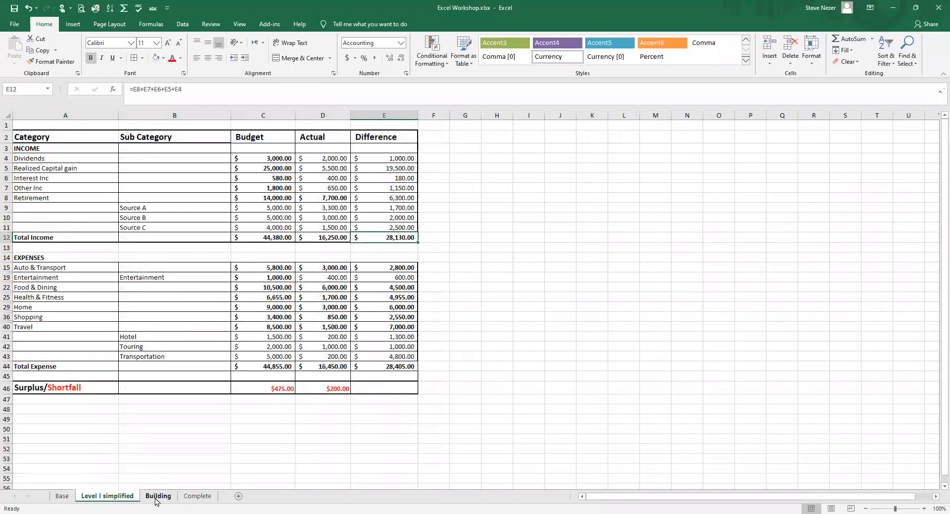
click(156, 501)
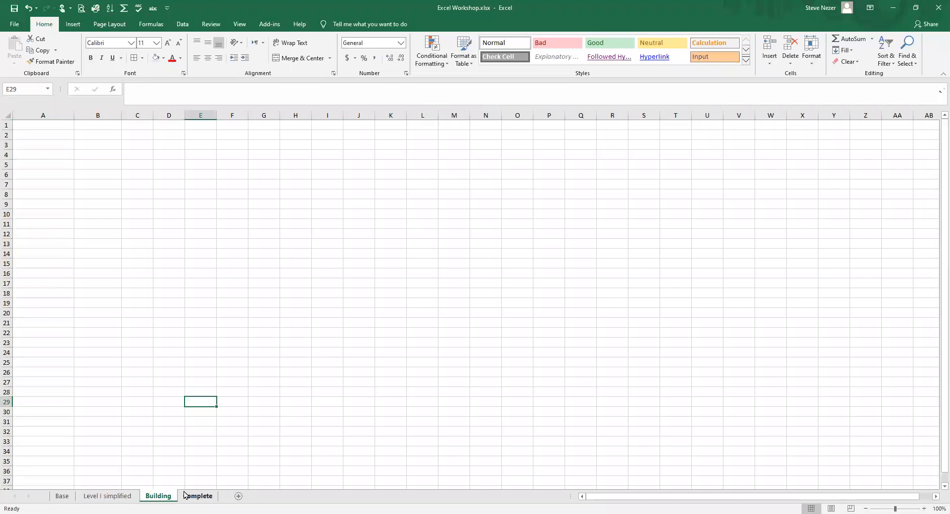
click(193, 499)
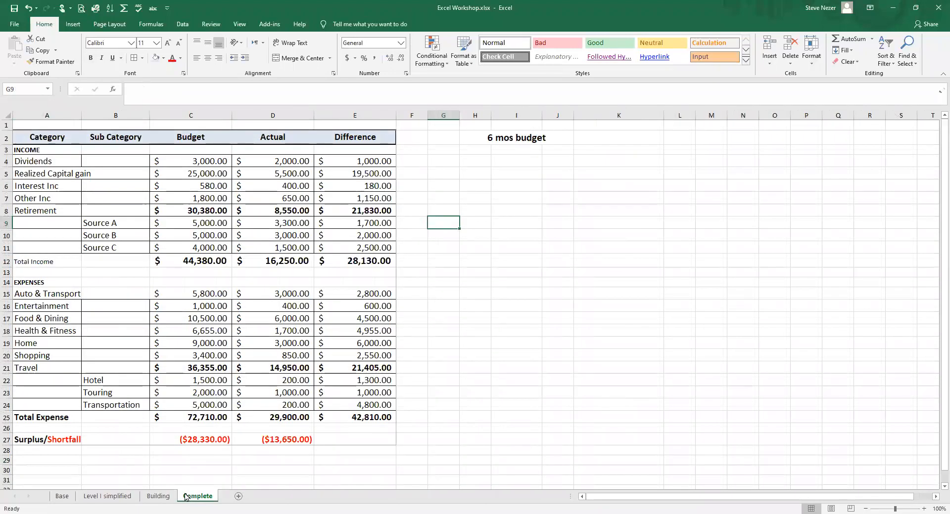
Step: Color the Complete sheet's tab red and check it from the Building sheet before returning to Complete
right_click(185, 497)
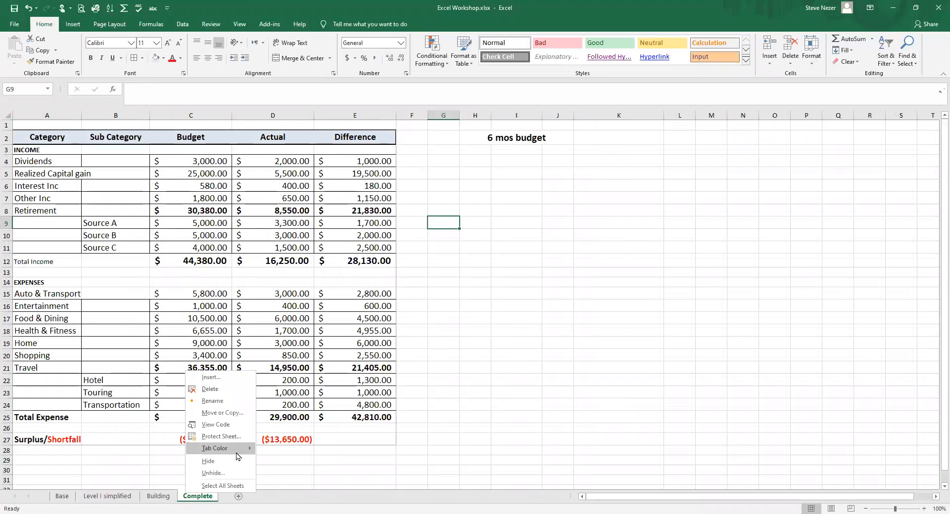
mouse_move(237, 453)
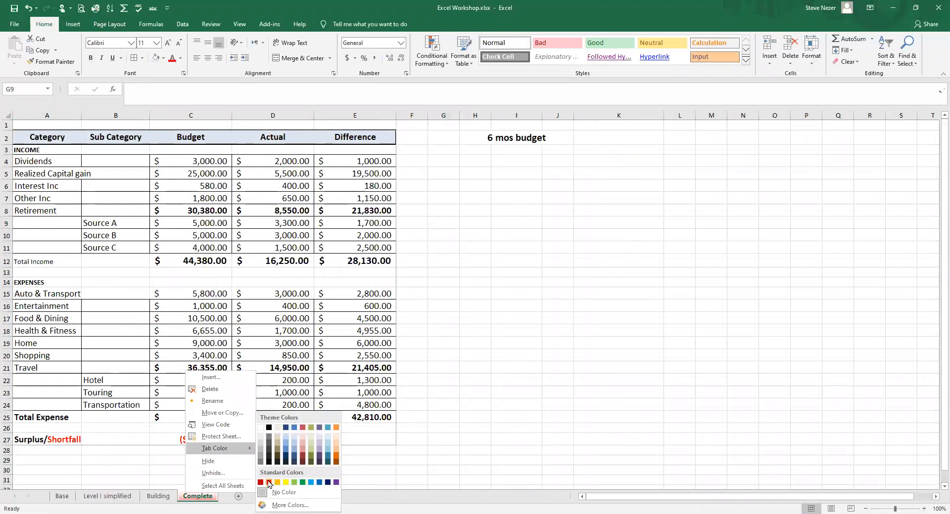
click(268, 483)
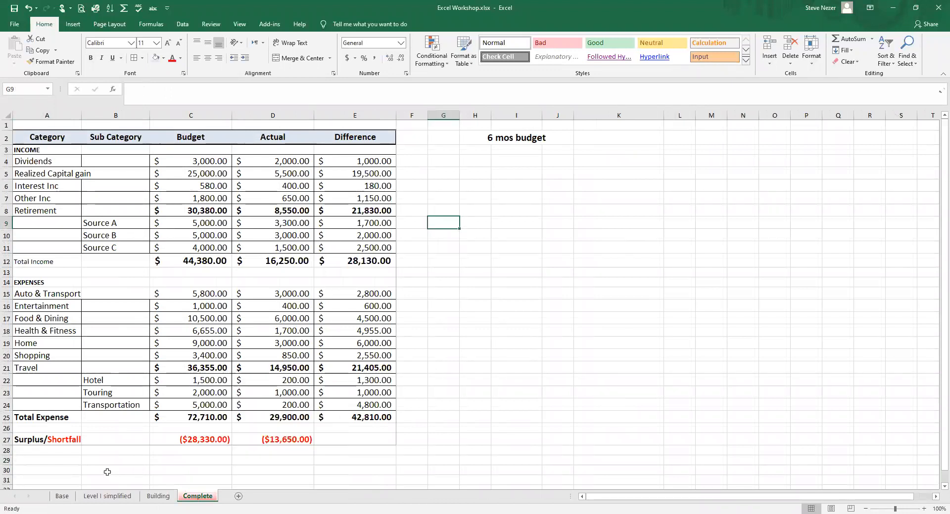
click(158, 497)
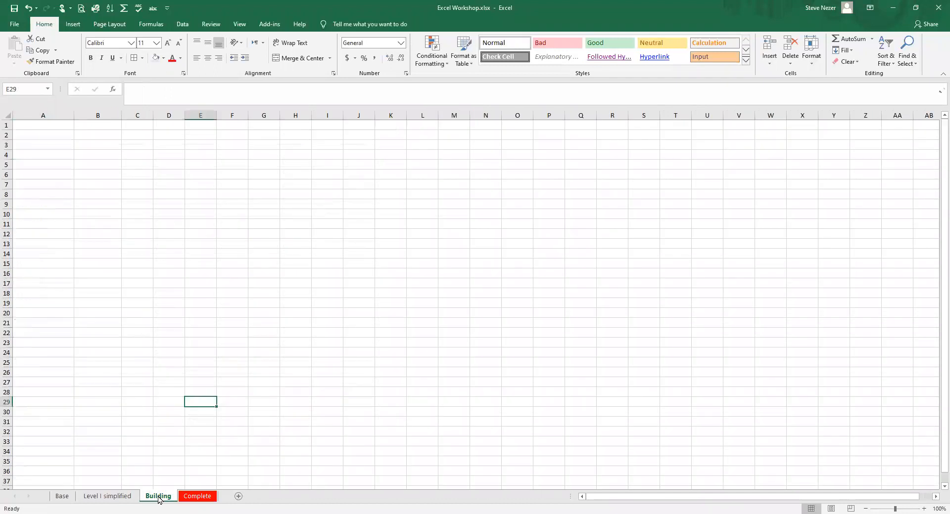
click(189, 498)
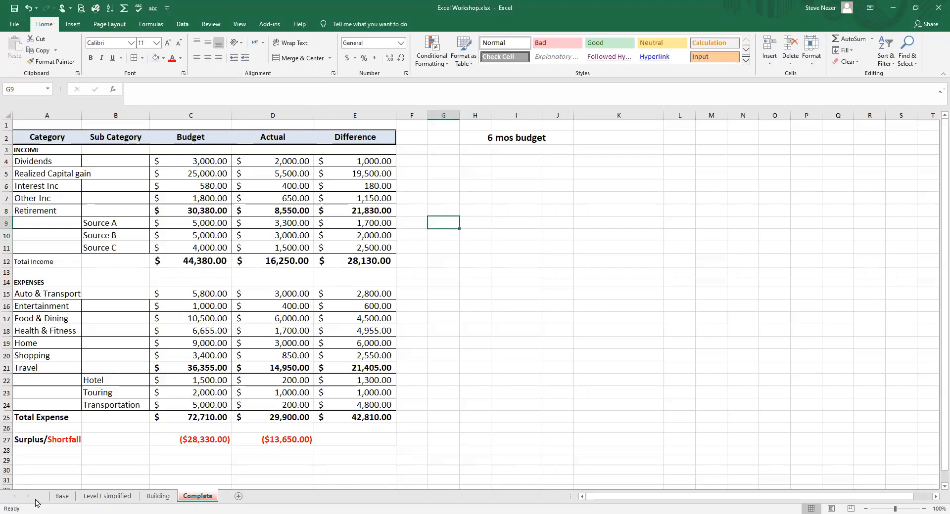
Step: Compare the Base and Level I simplified sheets, view Building, and end on the red-tabbed Complete sheet
click(63, 497)
click(89, 497)
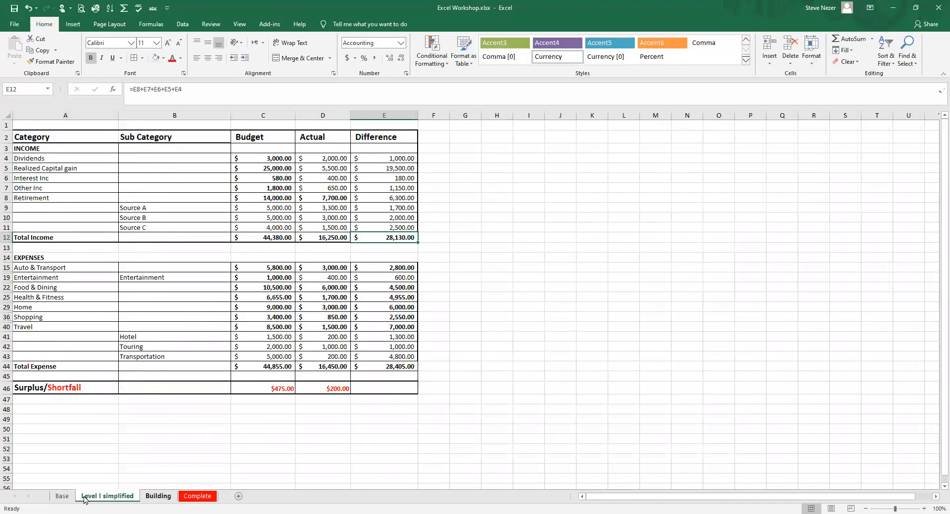
click(60, 497)
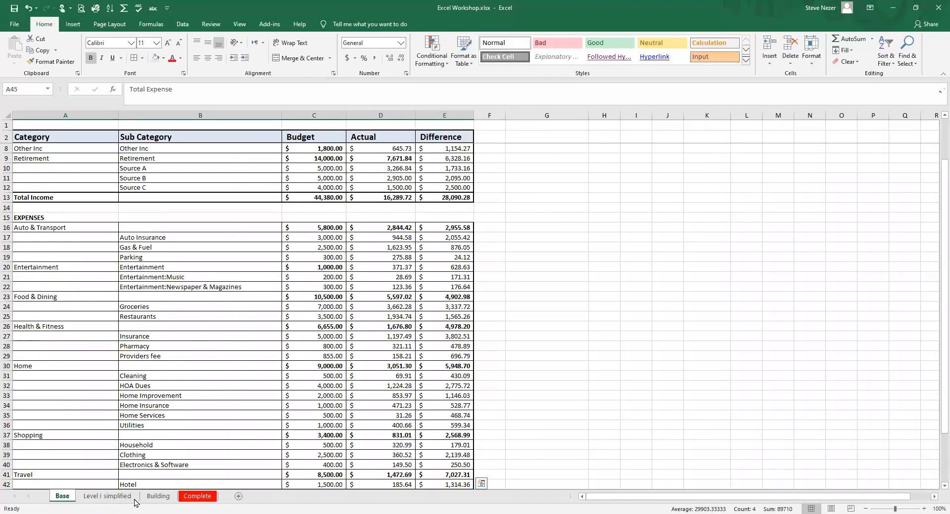
click(100, 497)
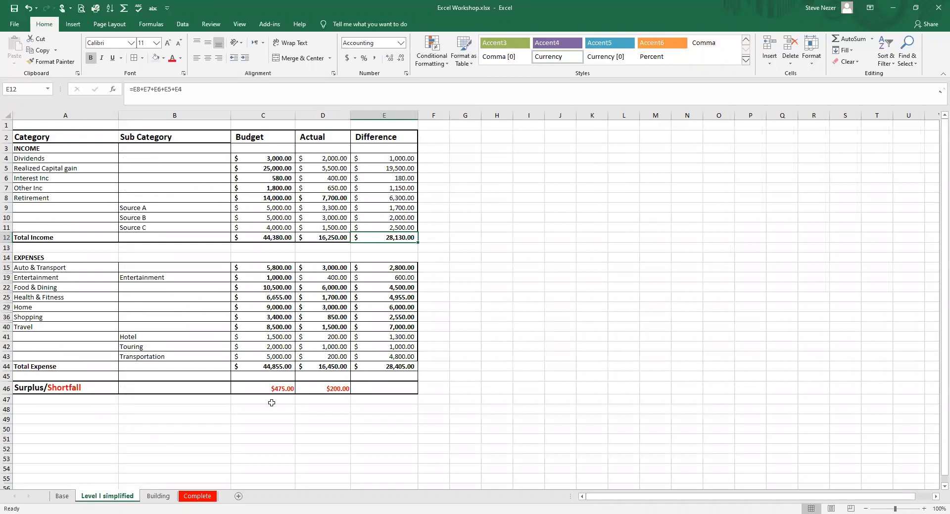
click(157, 496)
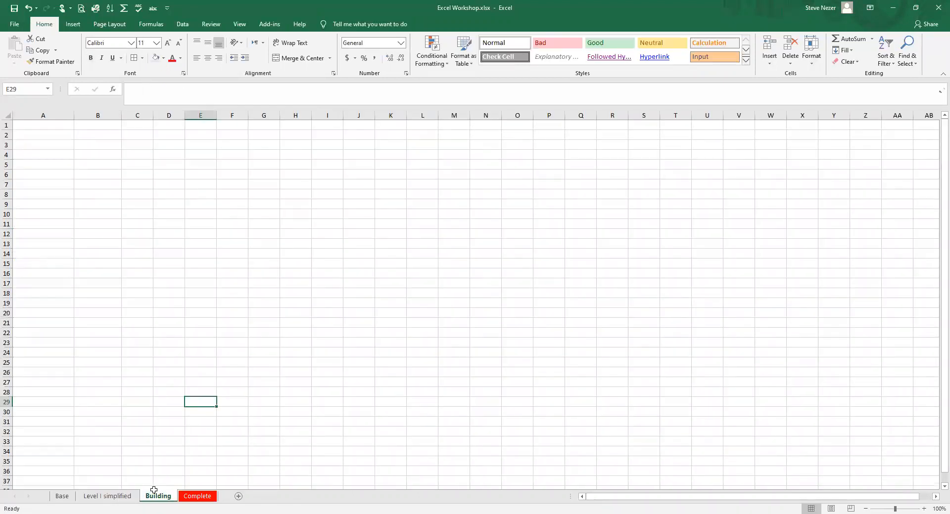
click(205, 496)
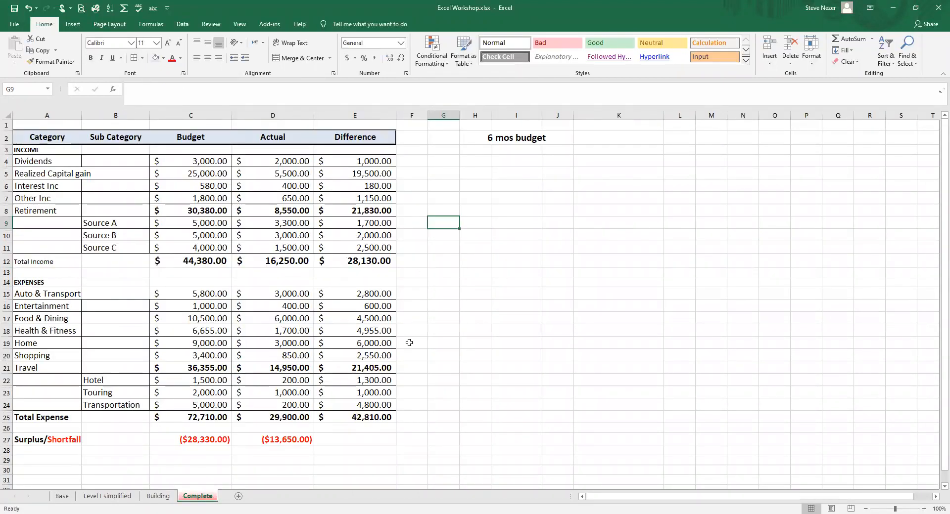